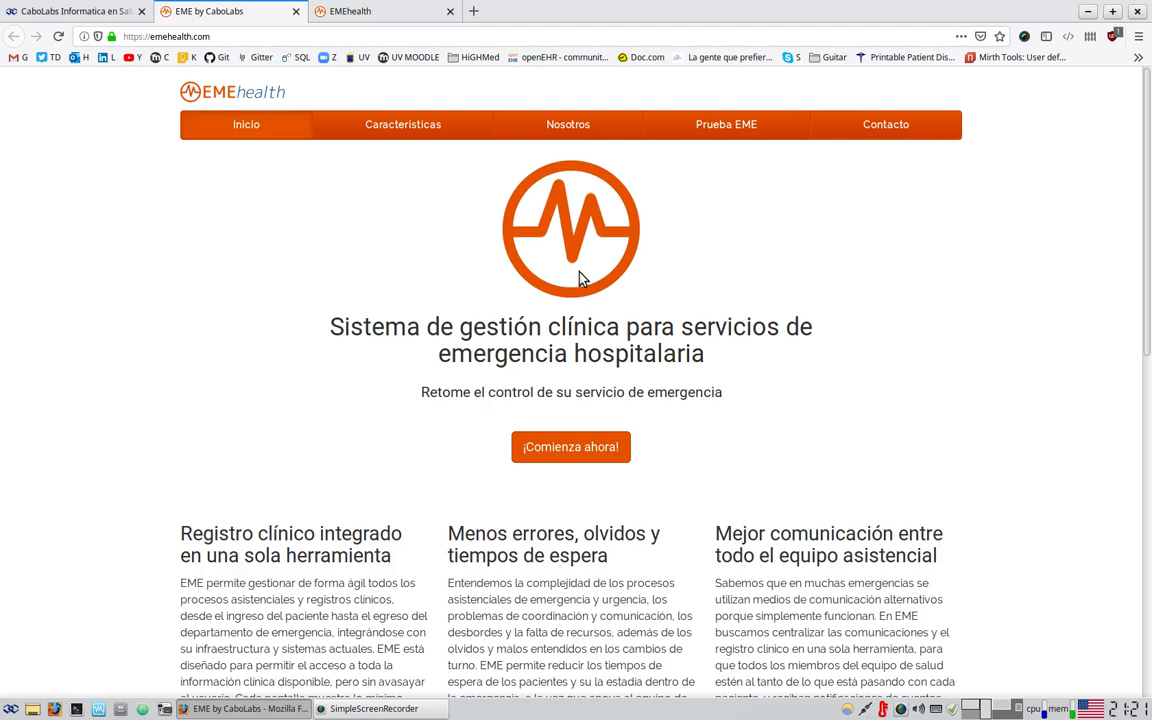
- View the EMEhealth login page and the saved accounts offered for its email field
{"action": "left_click", "coordinate": [392, 18]}
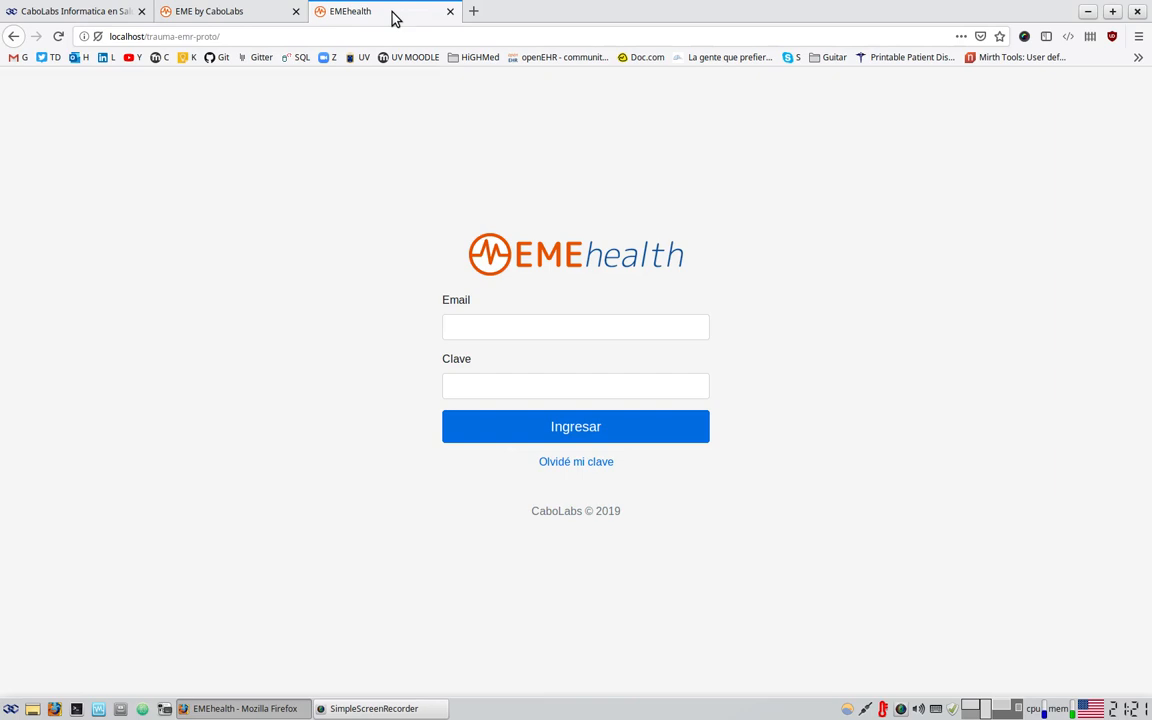
{"action": "left_click", "coordinate": [588, 333]}
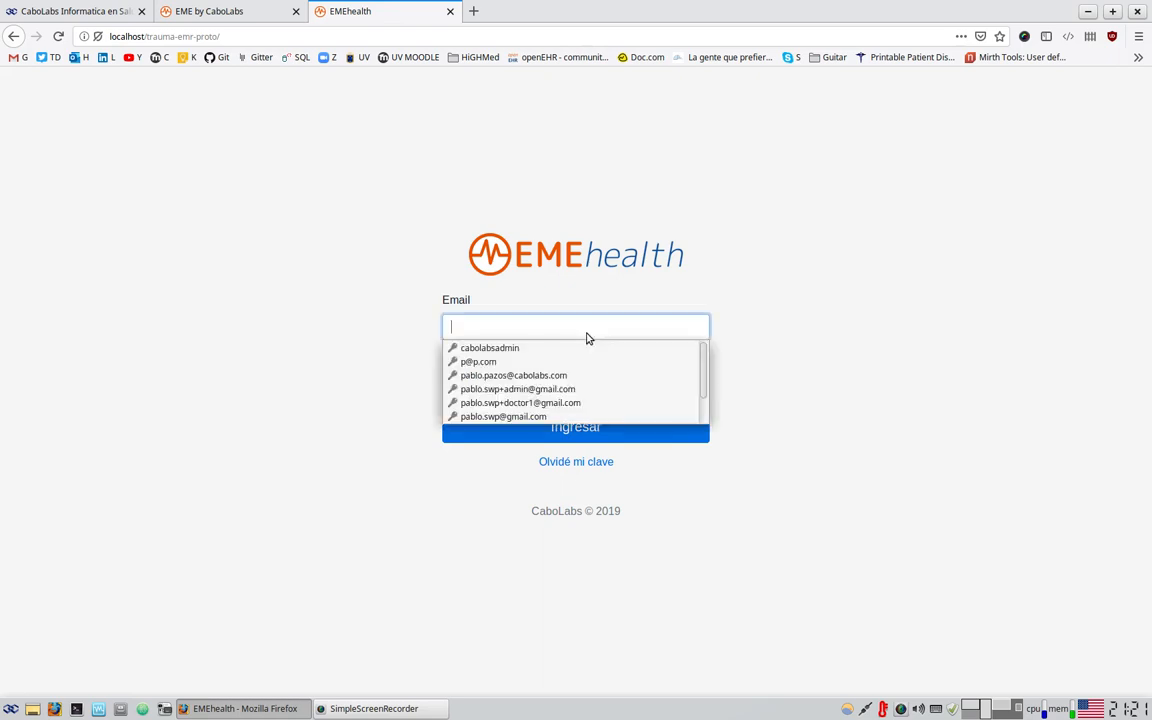
{"action": "left_click", "coordinate": [920, 511]}
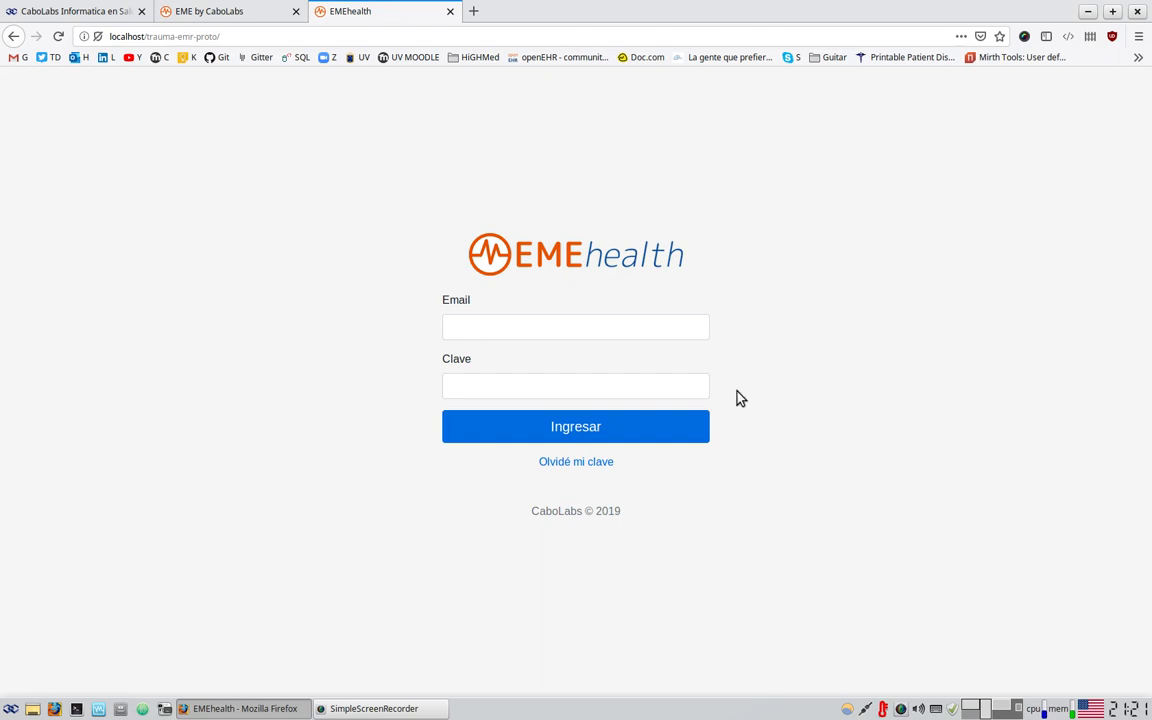
- View the Prueba EME form for requesting a trial user on the EMEhealth website
{"action": "left_click", "coordinate": [267, 13]}
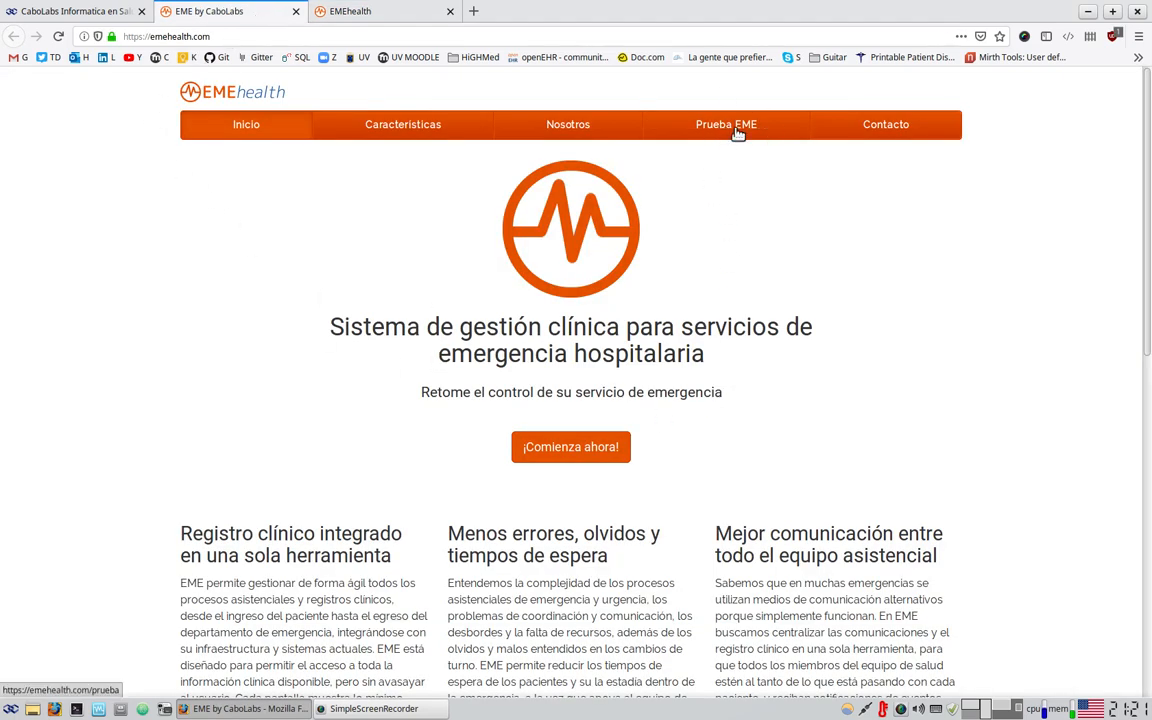
{"action": "left_click", "coordinate": [665, 122]}
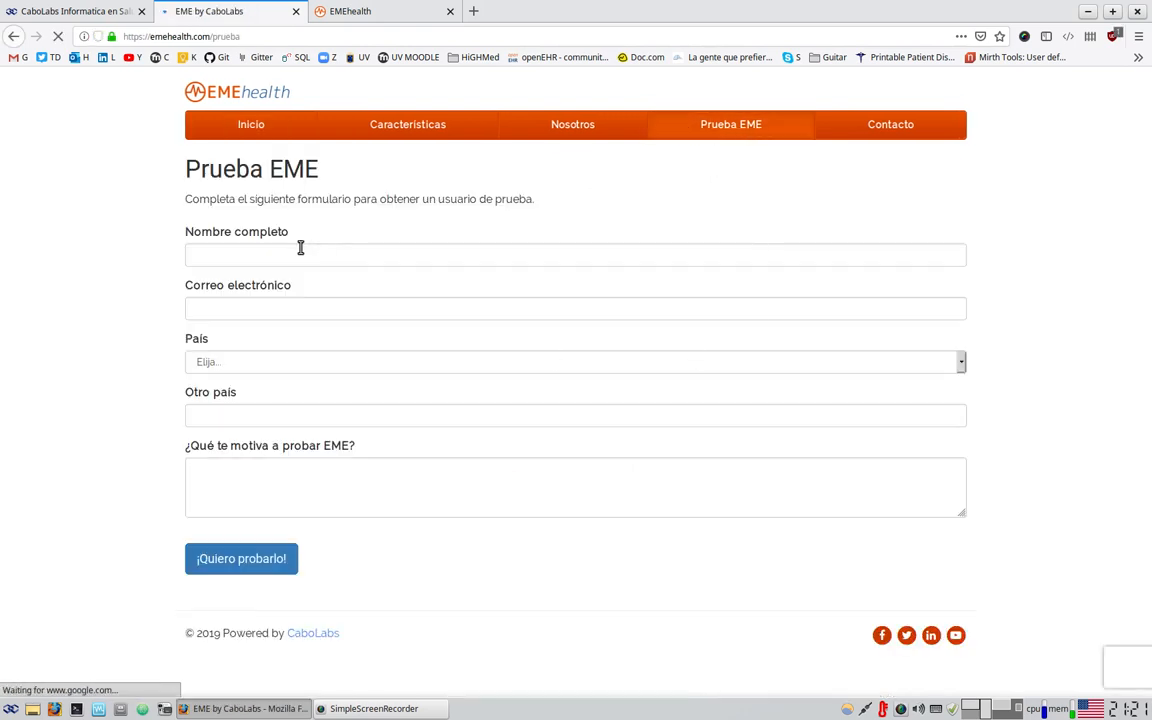
{"action": "left_click", "coordinate": [301, 252]}
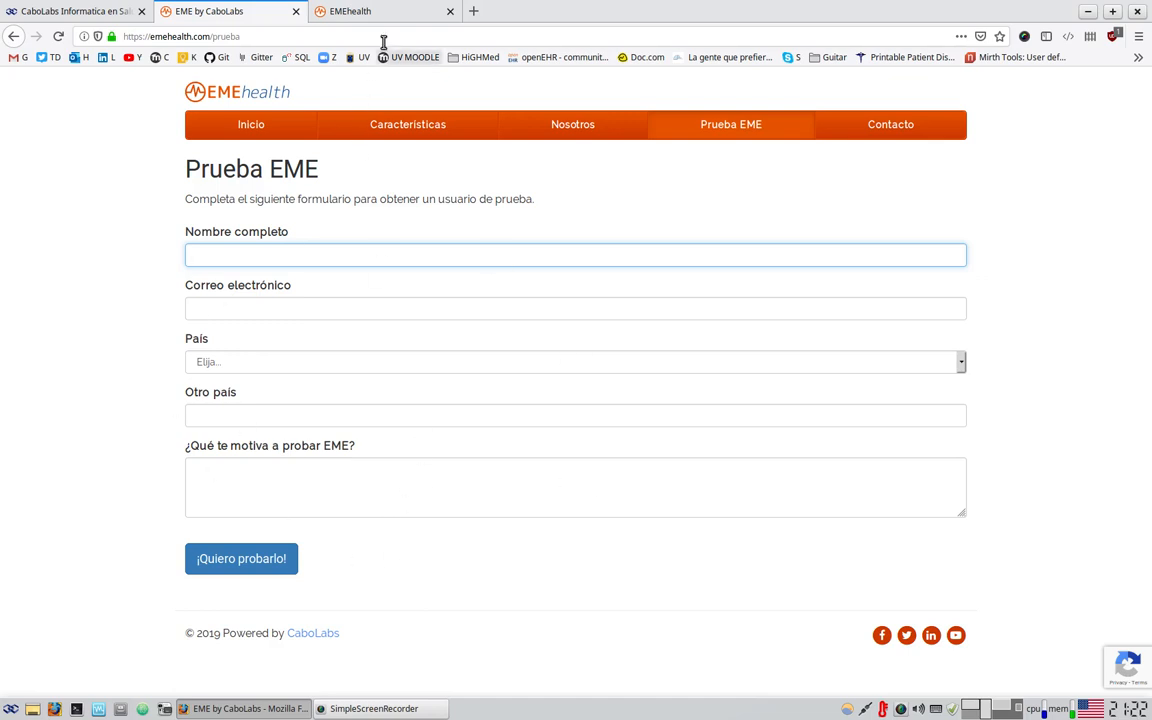
- Log in to the EMEhealth application with the doctor account's saved email and password
{"action": "left_click", "coordinate": [397, 13]}
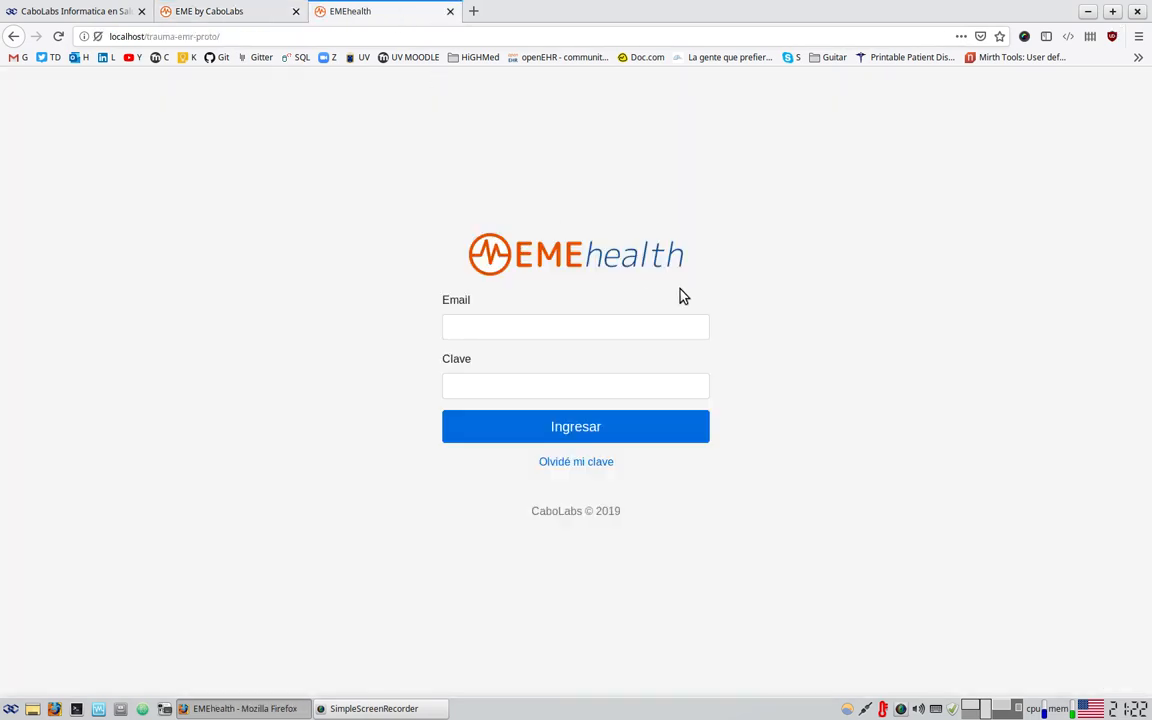
{"action": "left_click", "coordinate": [555, 333]}
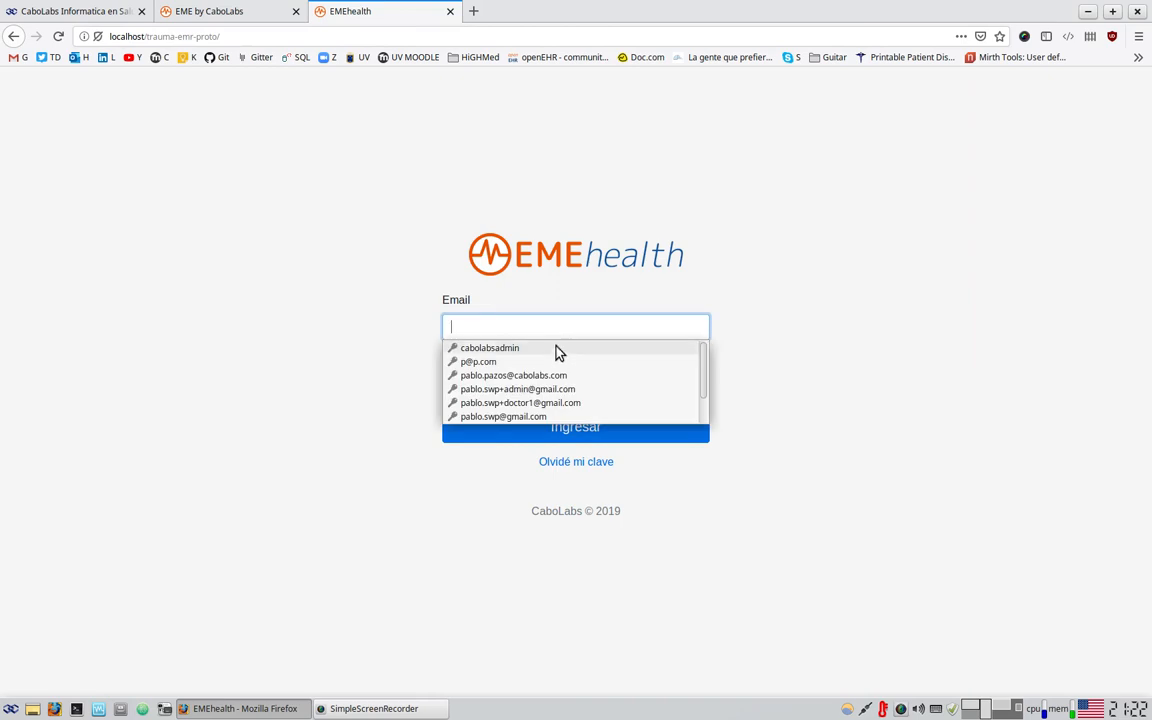
{"action": "left_click", "coordinate": [560, 403]}
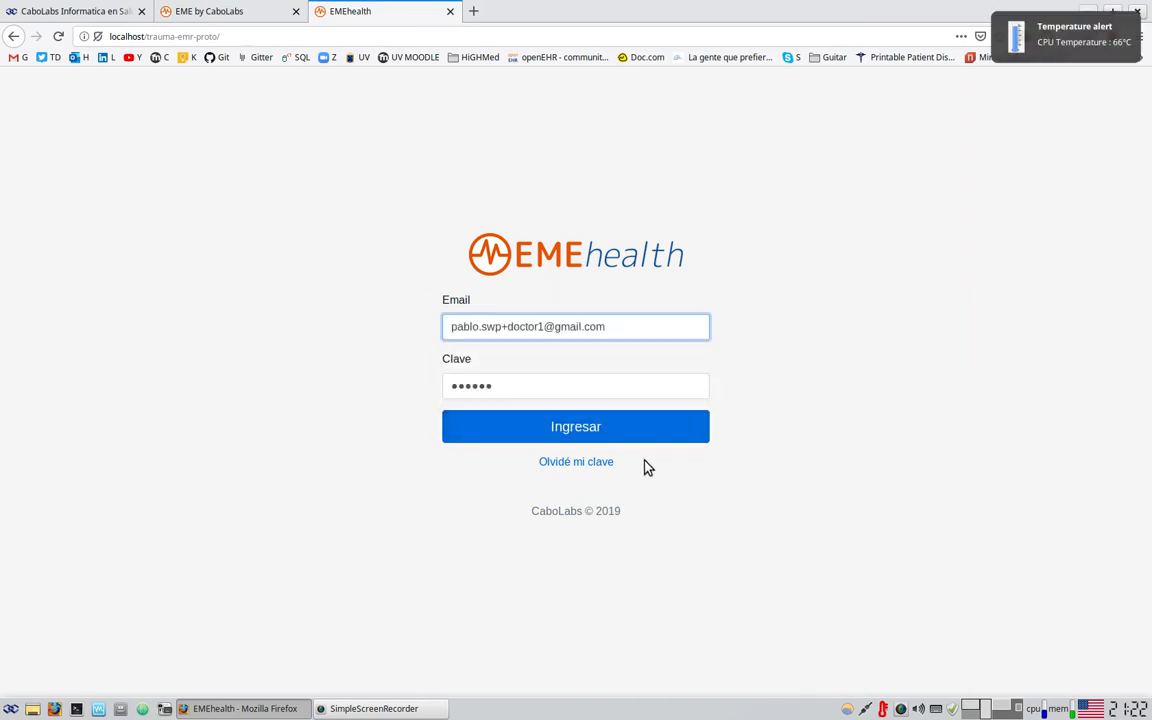
{"action": "left_click", "coordinate": [566, 432]}
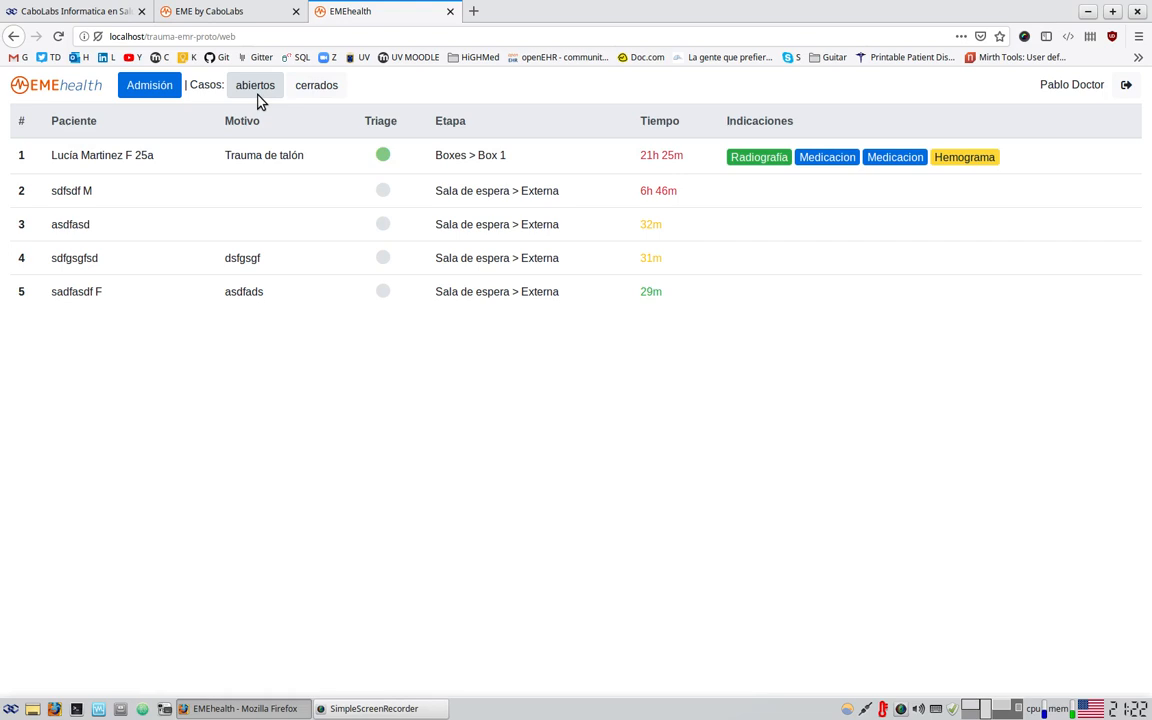
- Look over the closed and open case lists and the blank patient admission form without saving anything
{"action": "left_click", "coordinate": [317, 86]}
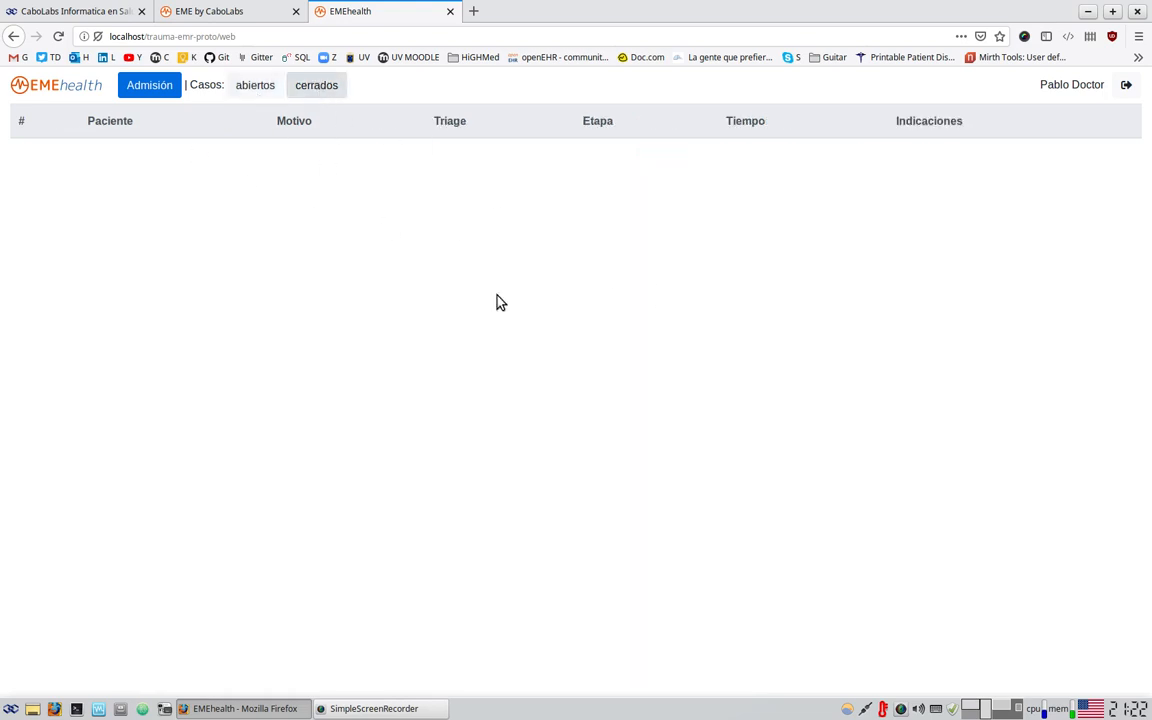
{"action": "left_click", "coordinate": [265, 89]}
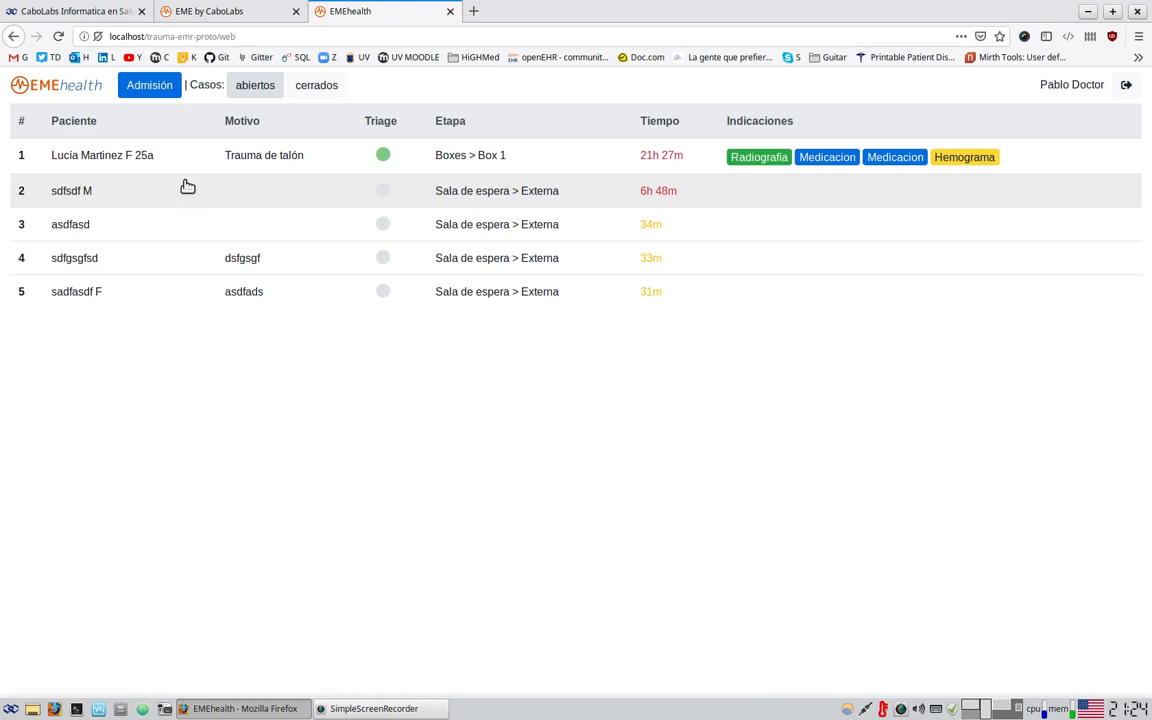
{"action": "left_click", "coordinate": [150, 87]}
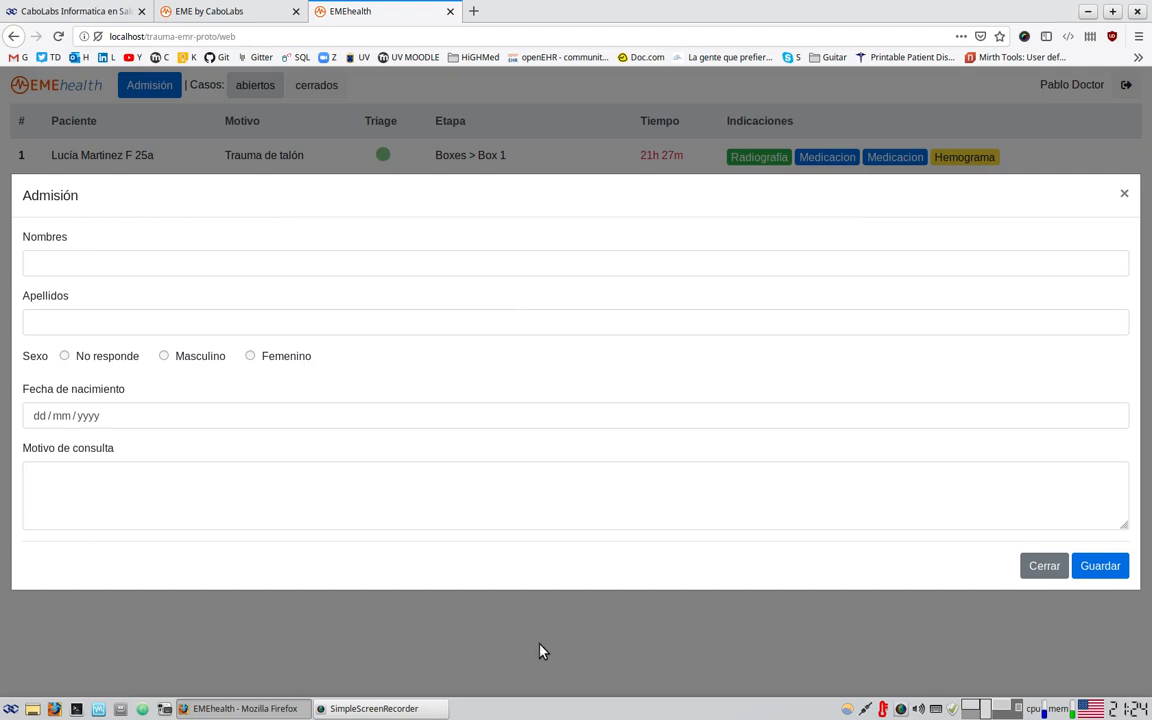
{"action": "left_click", "coordinate": [1036, 566]}
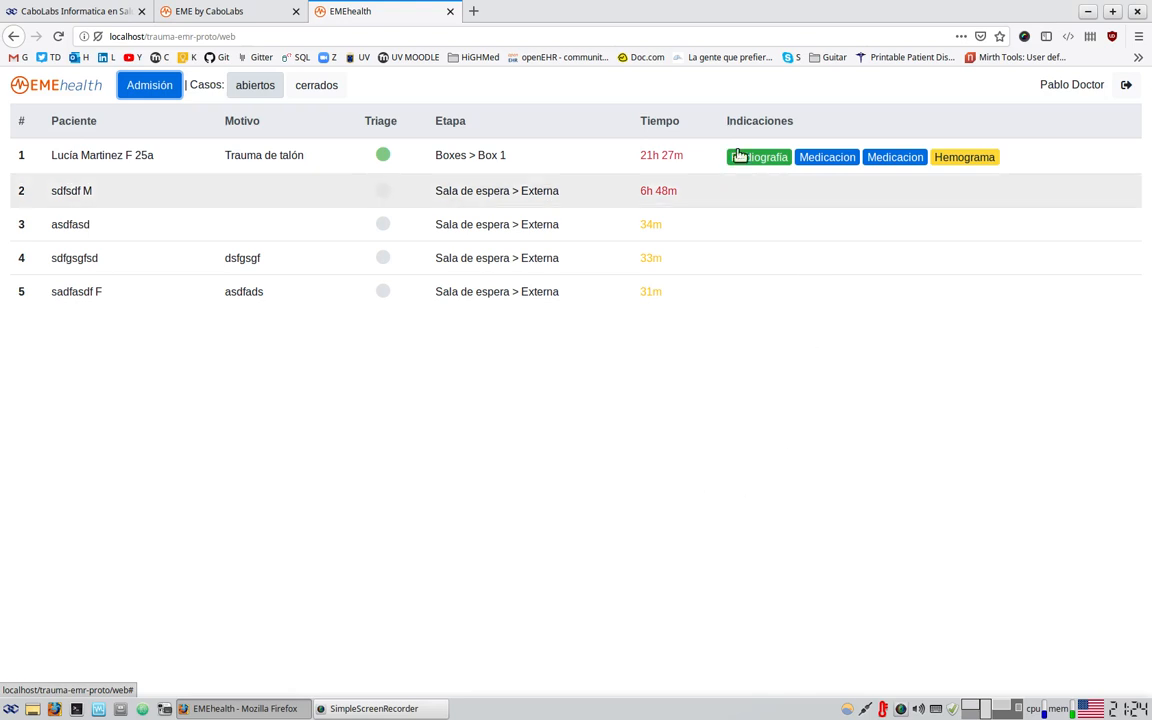
- Open the "Trauma de talón" case in Box 1, send "opdifpaosdi" in its chat, and collapse the chat
{"action": "left_click", "coordinate": [617, 155]}
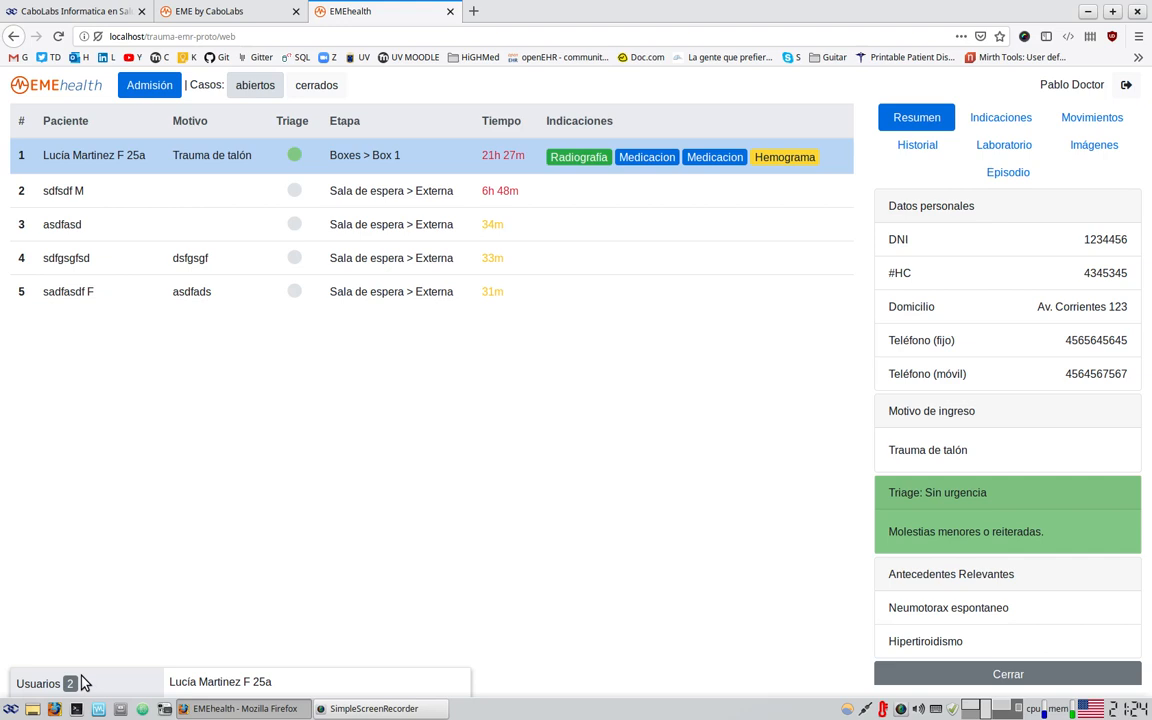
{"action": "left_click", "coordinate": [210, 681]}
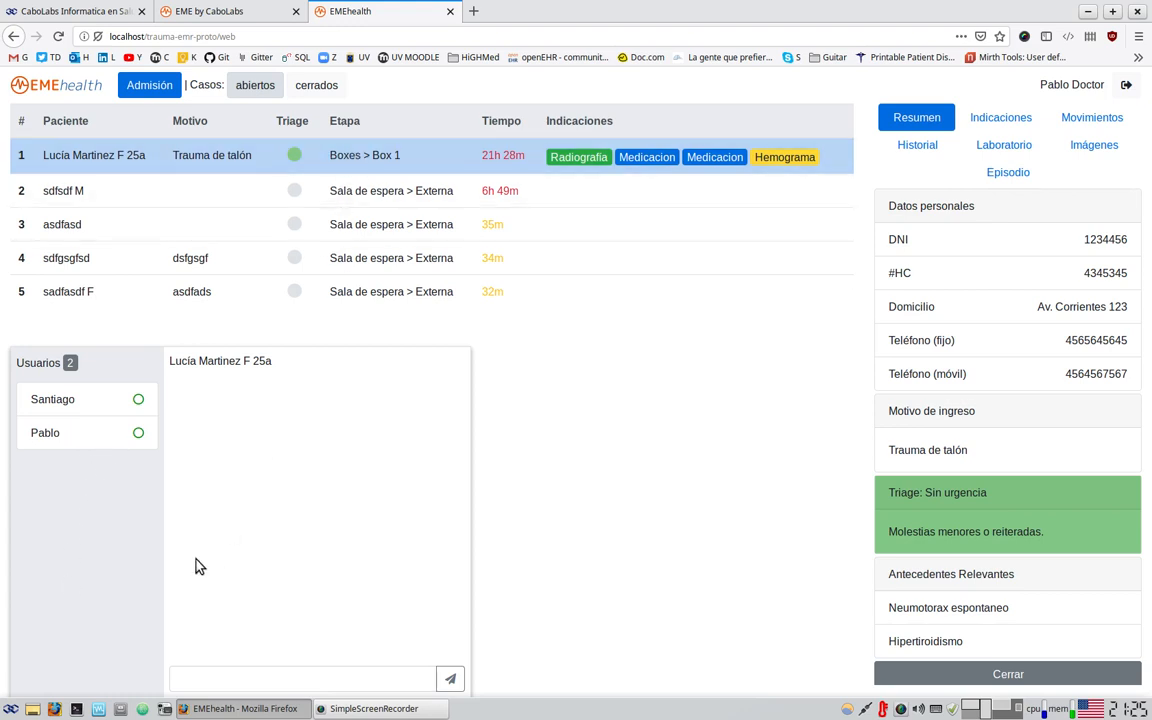
{"action": "left_click", "coordinate": [305, 678]}
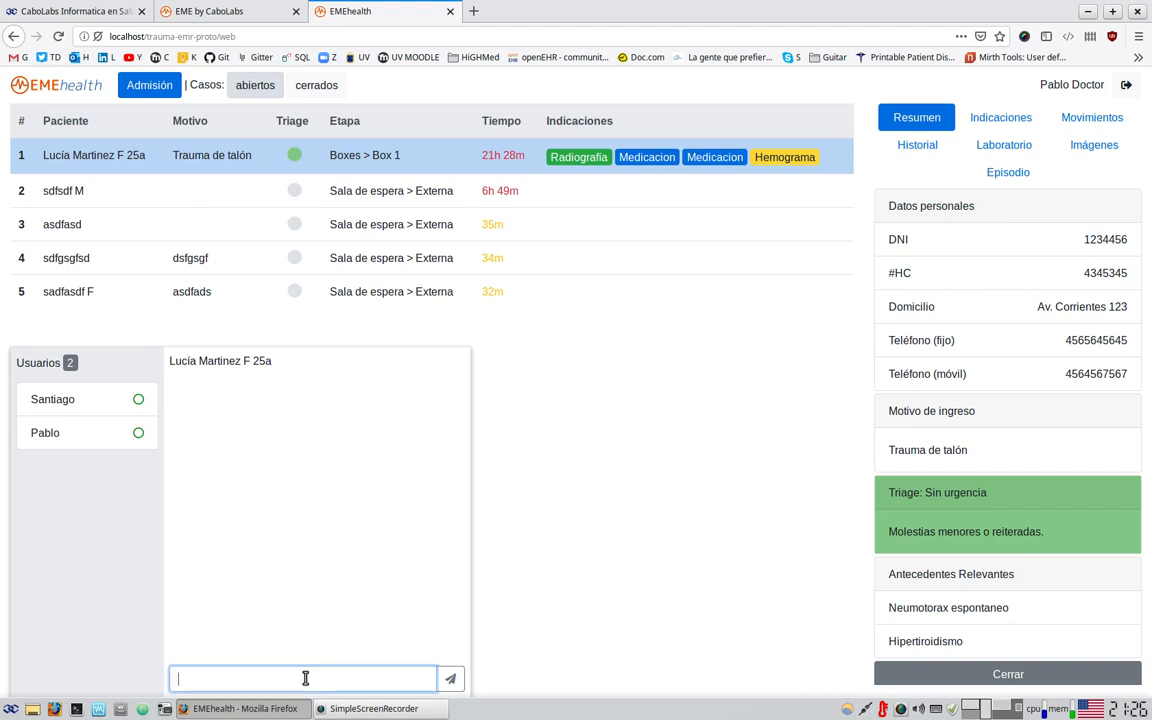
{"action": "type", "text": "opdifpaosdi"}
{"action": "key", "text": "Return"}
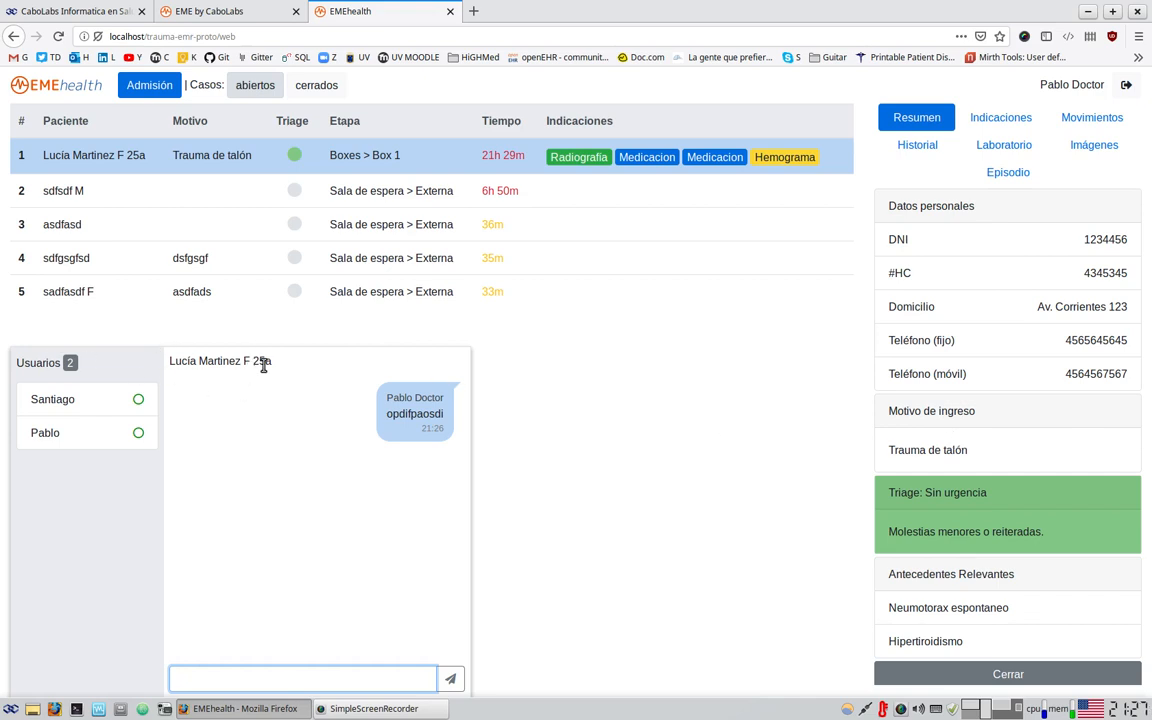
{"action": "left_click", "coordinate": [130, 370]}
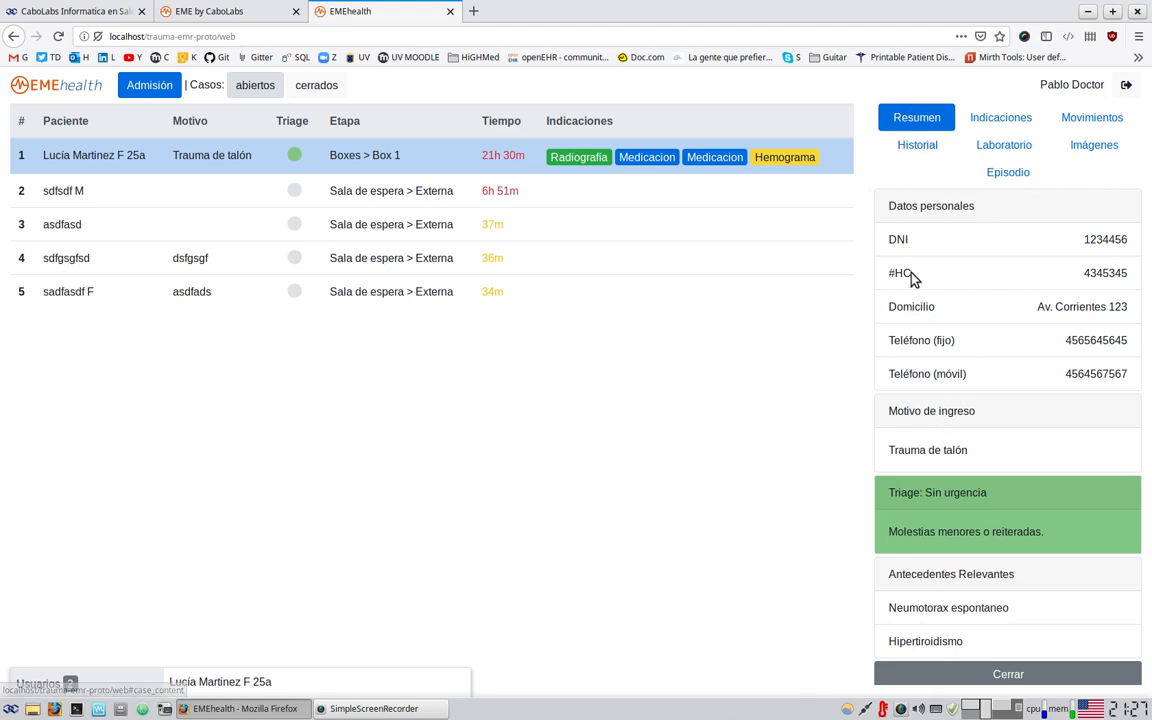
- Examine the case summary's personal data, admission reason, triage and relevant medical history
{"action": "left_click_drag", "start_coordinate": [897, 239], "coordinate": [1108, 375]}
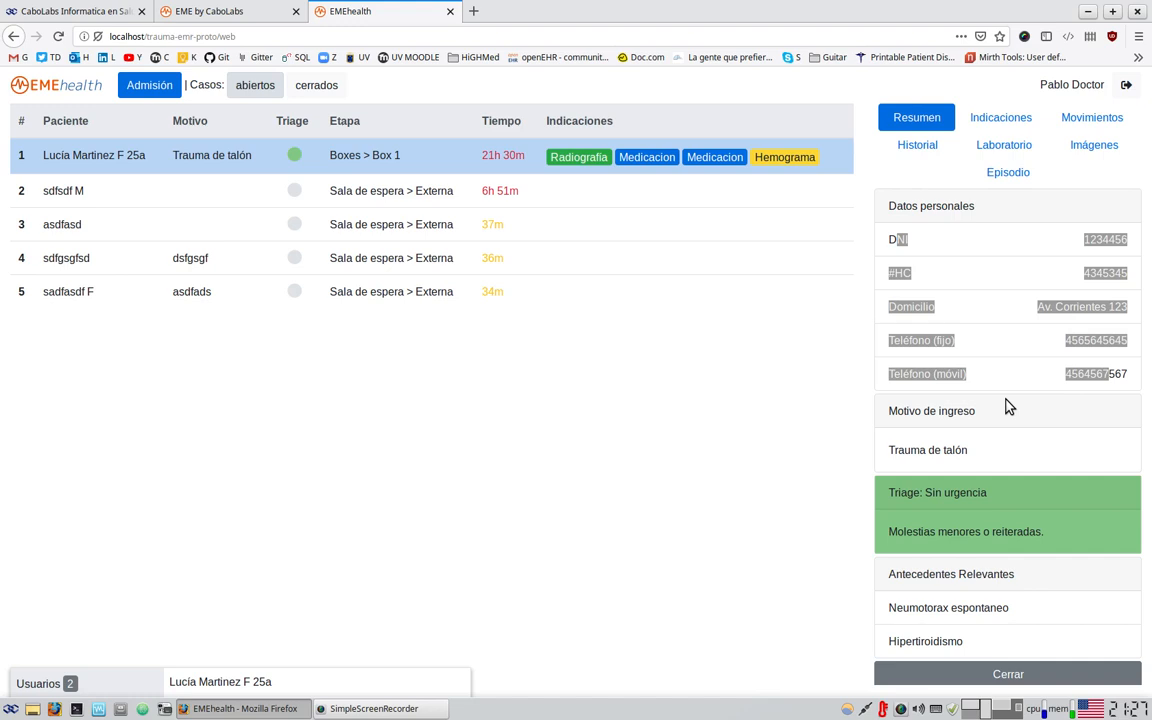
{"action": "left_click", "coordinate": [921, 245]}
{"action": "left_click_drag", "start_coordinate": [885, 242], "coordinate": [1127, 377]}
{"action": "scroll", "coordinate": [1082, 429], "scroll_direction": "down", "scroll_amount": 1}
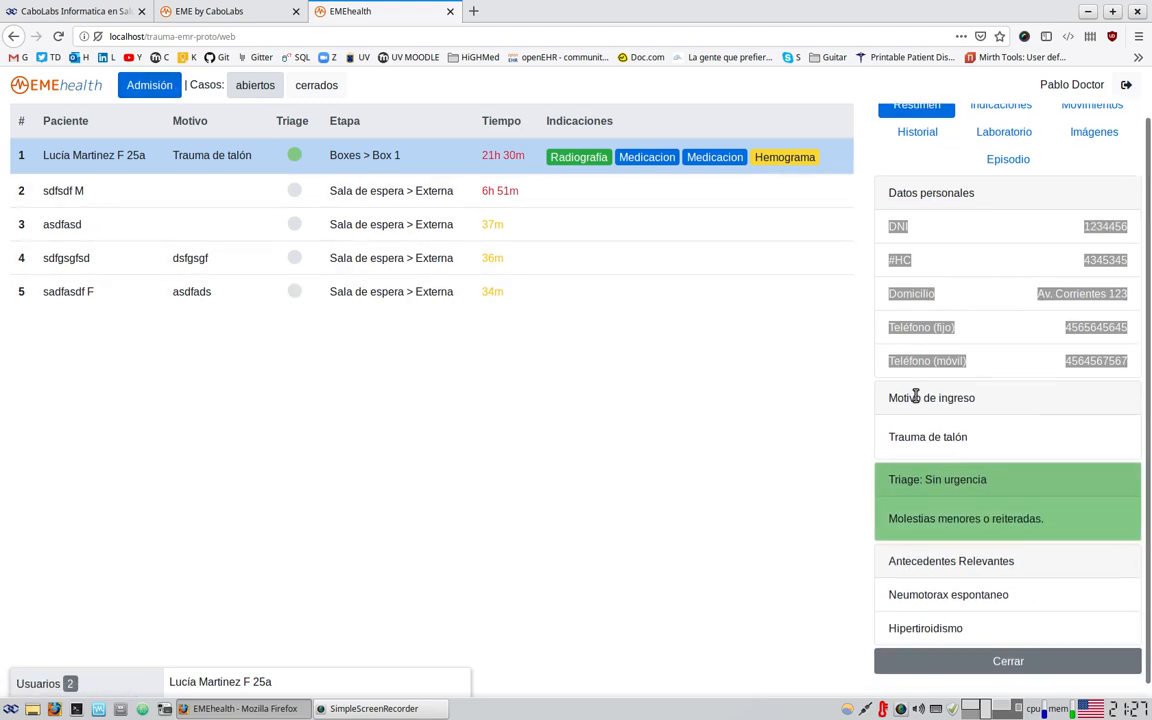
{"action": "left_click_drag", "start_coordinate": [903, 398], "coordinate": [1035, 538]}
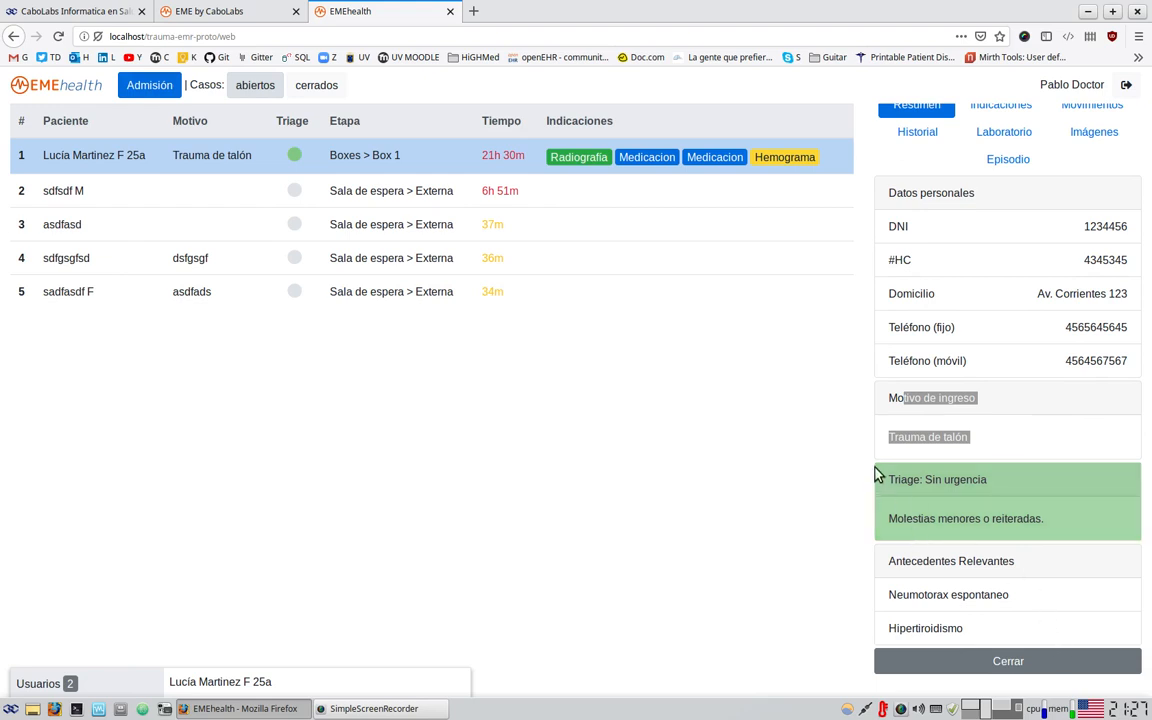
{"action": "left_click_drag", "start_coordinate": [805, 476], "coordinate": [1057, 527]}
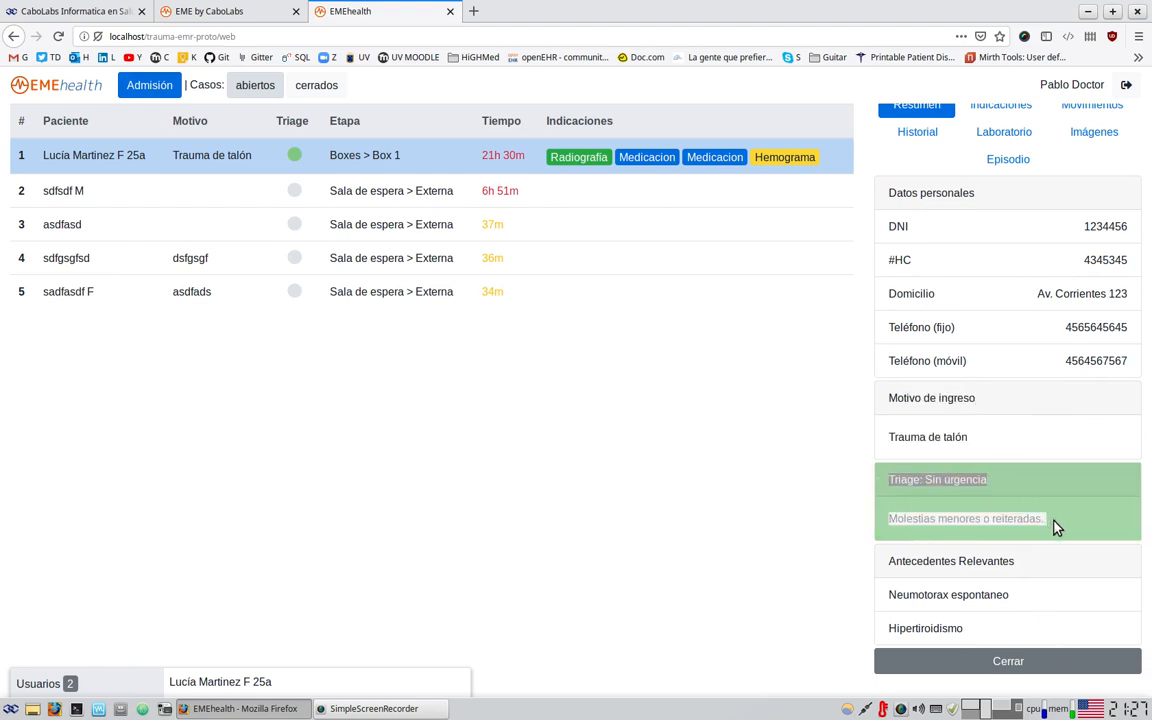
{"action": "left_click", "coordinate": [1057, 527]}
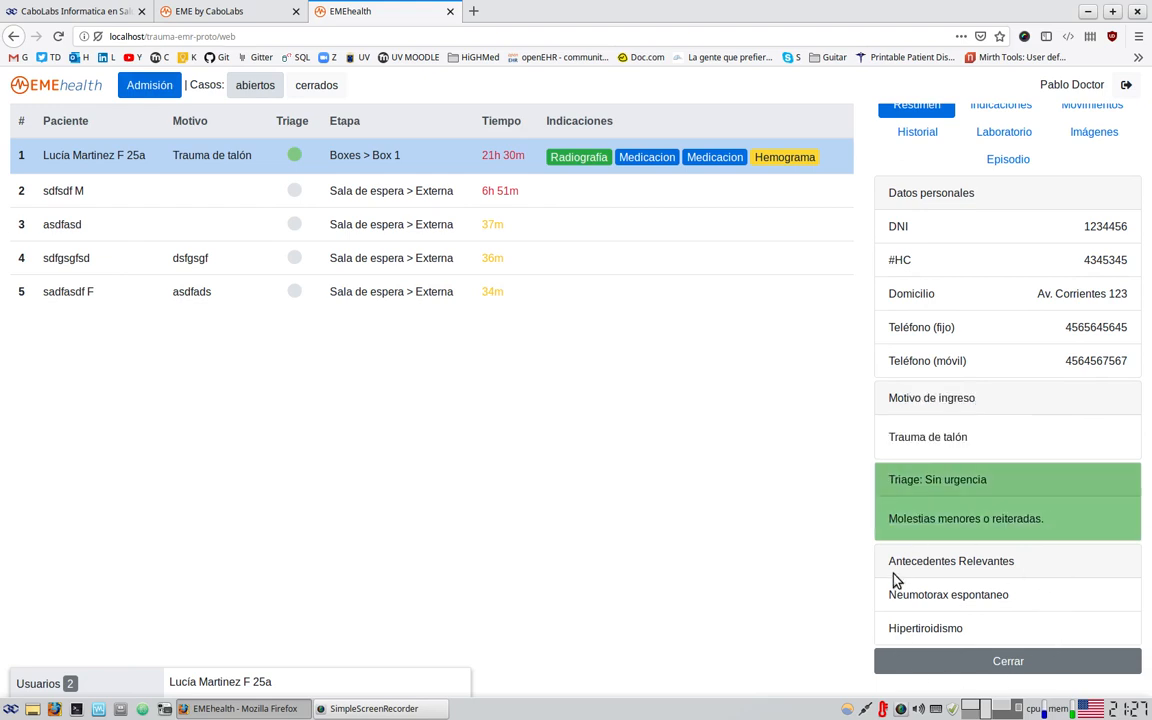
{"action": "left_click_drag", "start_coordinate": [887, 560], "coordinate": [1024, 624]}
{"action": "left_click", "coordinate": [1026, 628]}
{"action": "scroll", "coordinate": [968, 594], "scroll_direction": "up", "scroll_amount": 1}
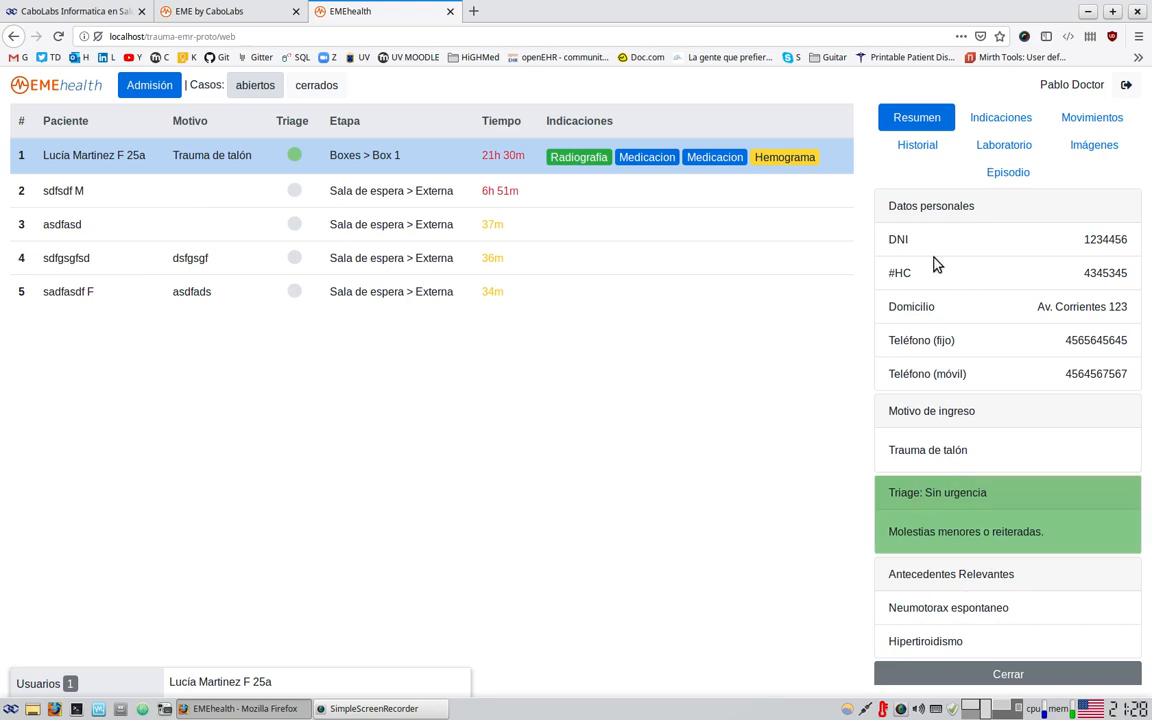
- Review the case's indications across the Solicitado, Progreso and Cumplido sections
{"action": "left_click", "coordinate": [1000, 119]}
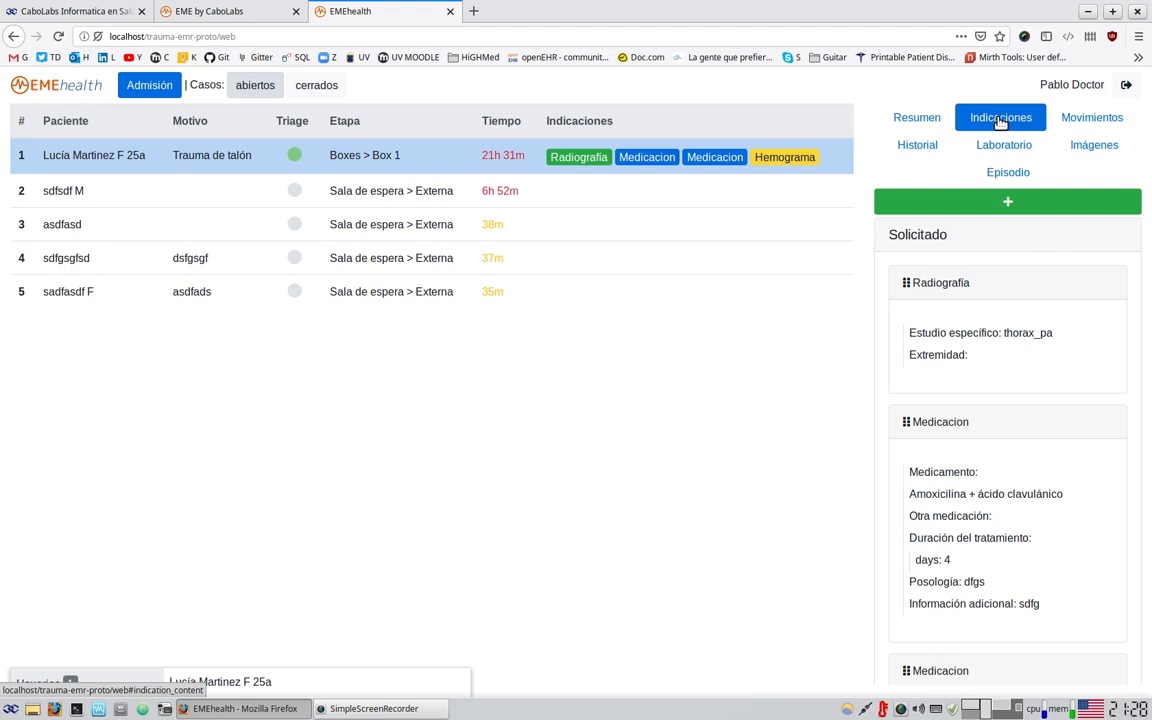
{"action": "scroll", "coordinate": [955, 400], "scroll_direction": "down", "scroll_amount": 2}
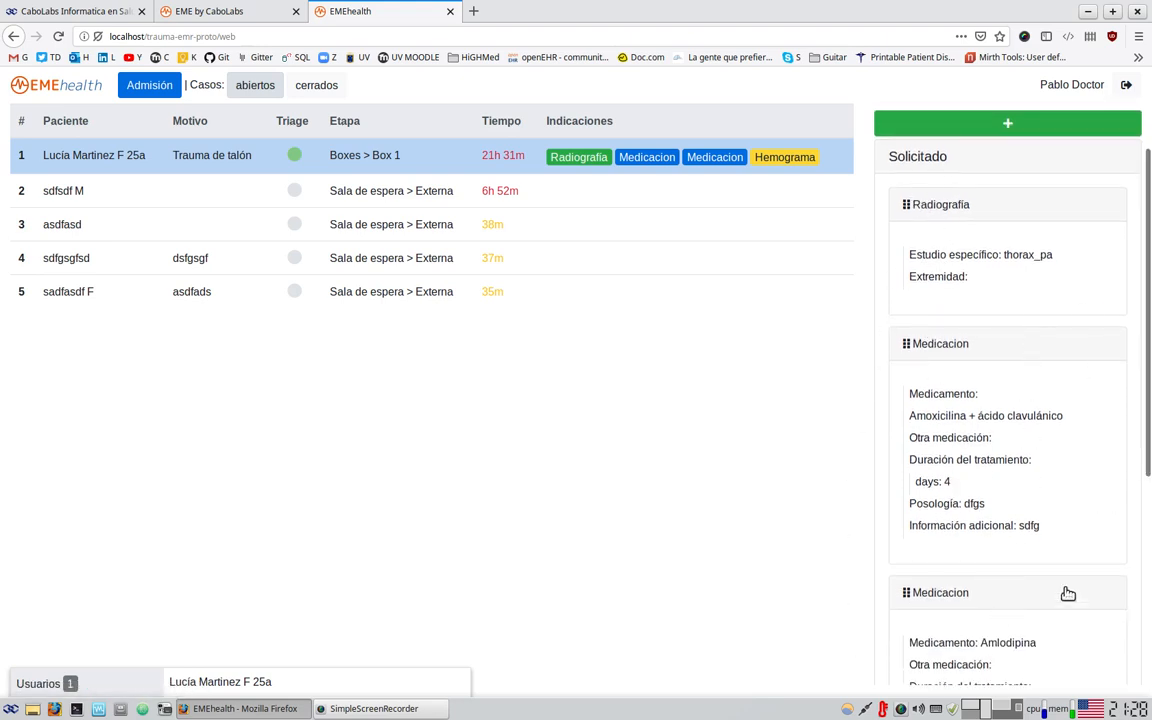
{"action": "scroll", "coordinate": [1016, 560], "scroll_direction": "up", "scroll_amount": 2}
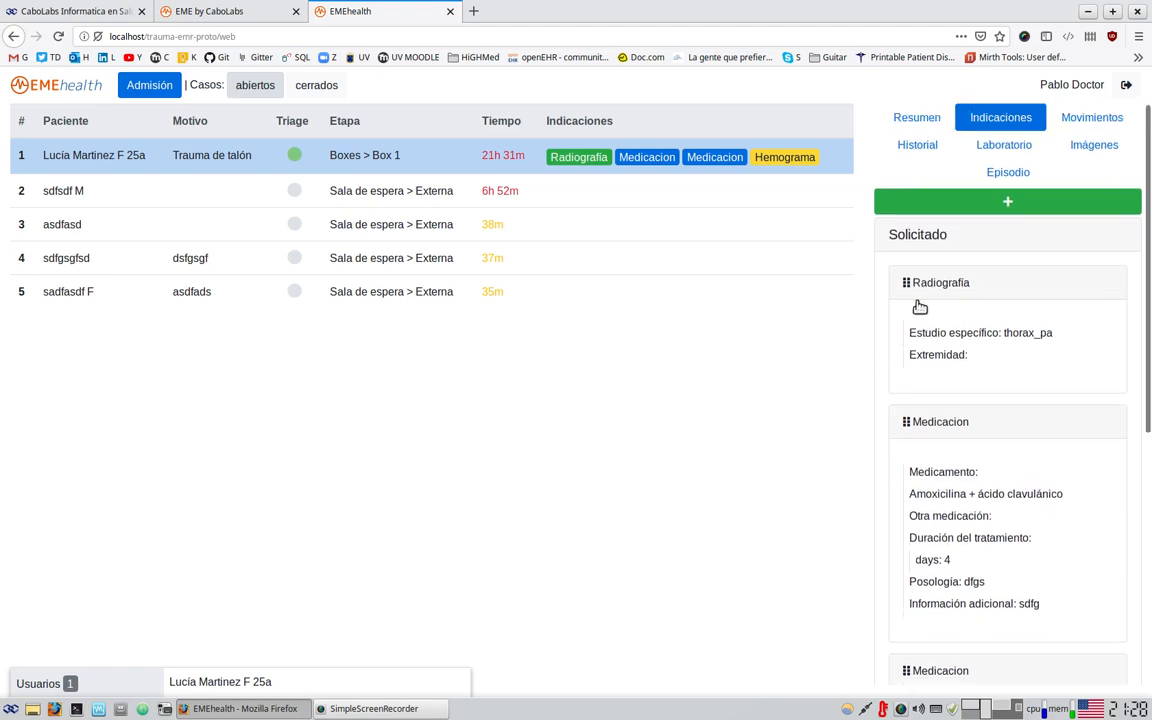
{"action": "scroll", "coordinate": [1049, 437], "scroll_direction": "down", "scroll_amount": 1}
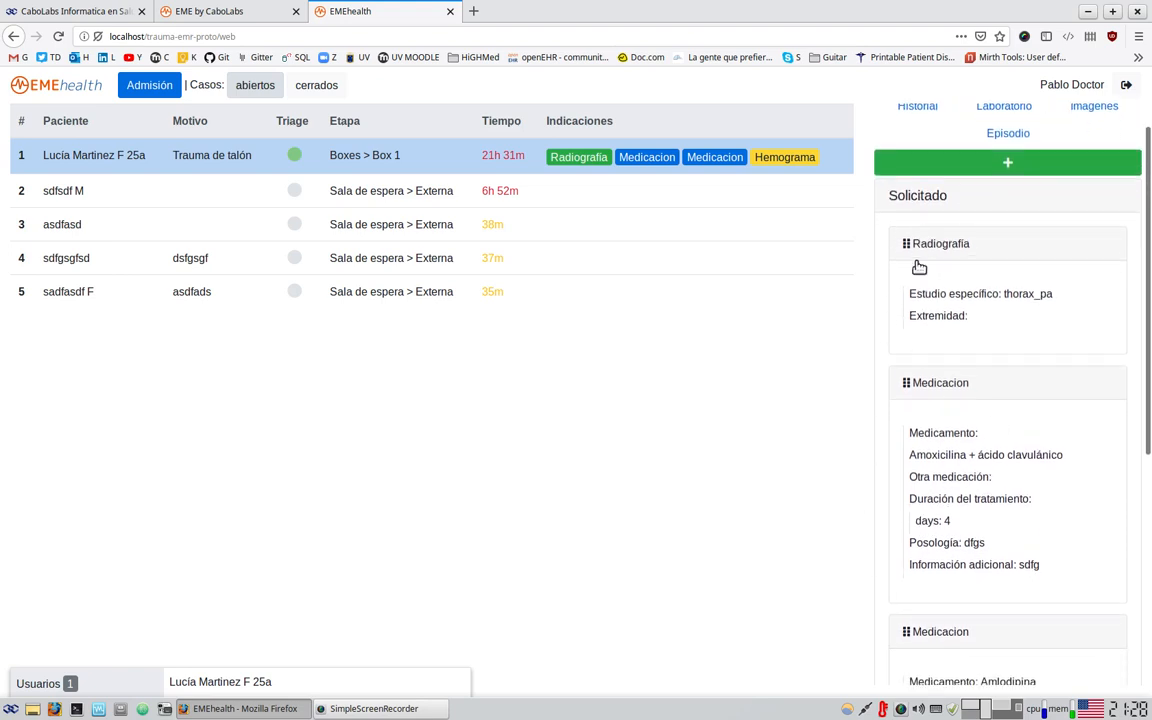
{"action": "scroll", "coordinate": [1060, 510], "scroll_direction": "down", "scroll_amount": 4}
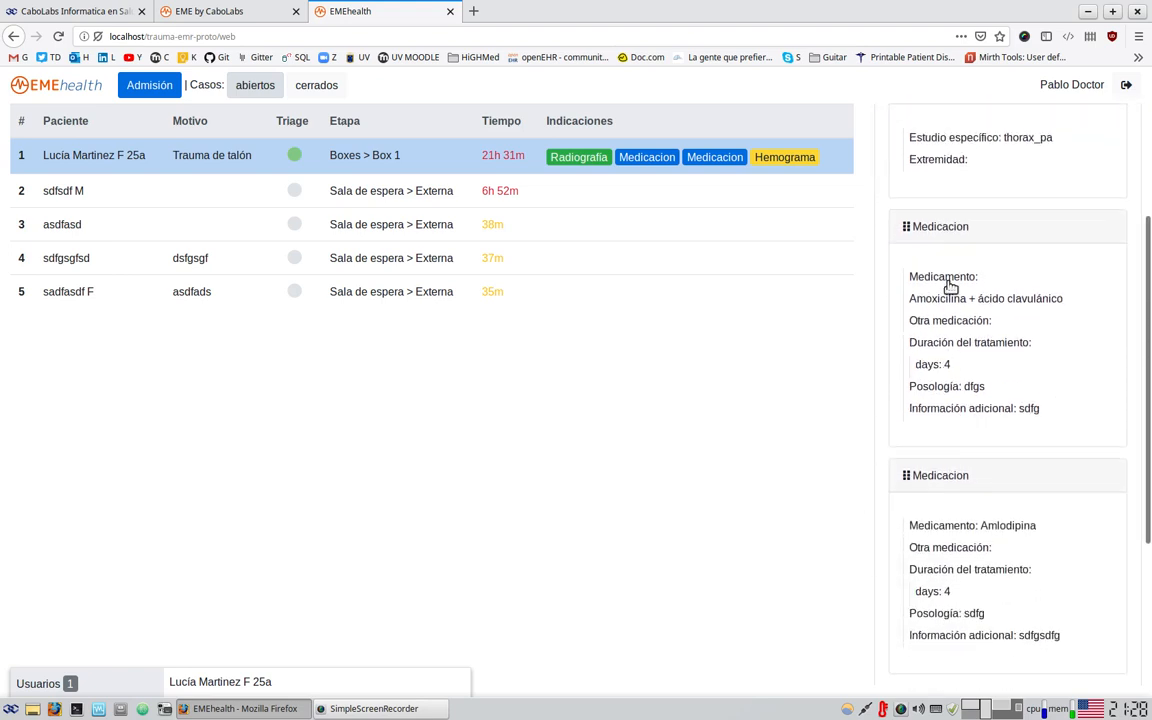
{"action": "scroll", "coordinate": [995, 504], "scroll_direction": "down", "scroll_amount": 6}
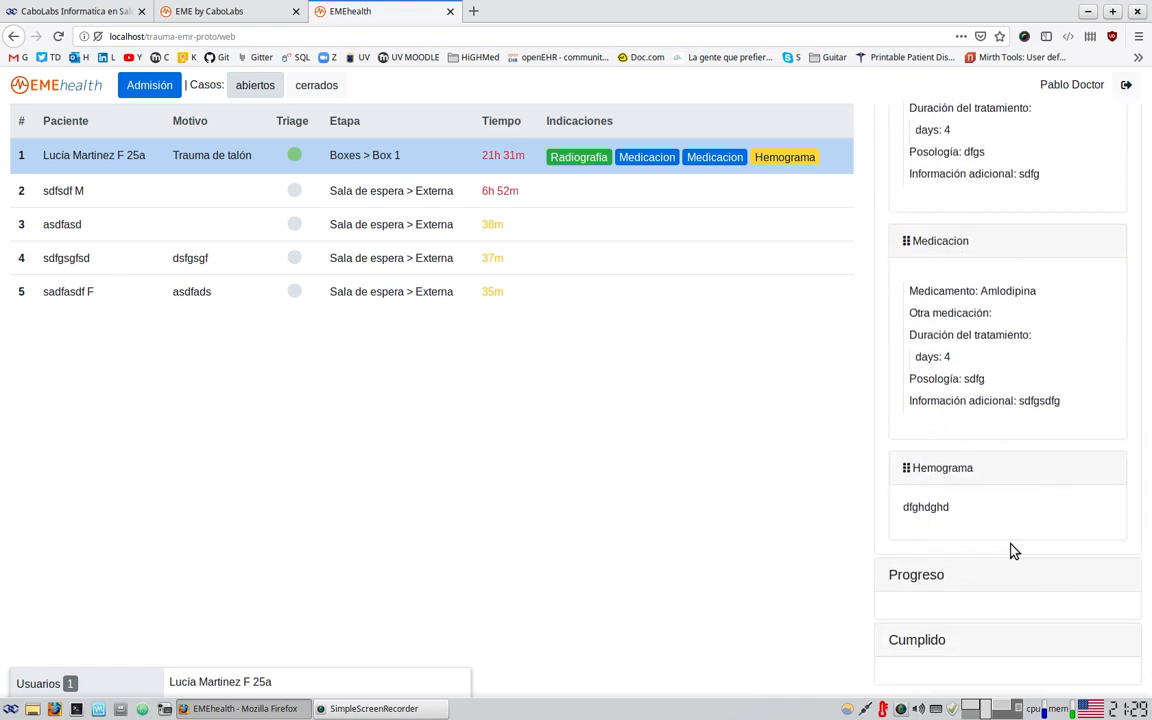
{"action": "scroll", "coordinate": [1012, 556], "scroll_direction": "up", "scroll_amount": 10}
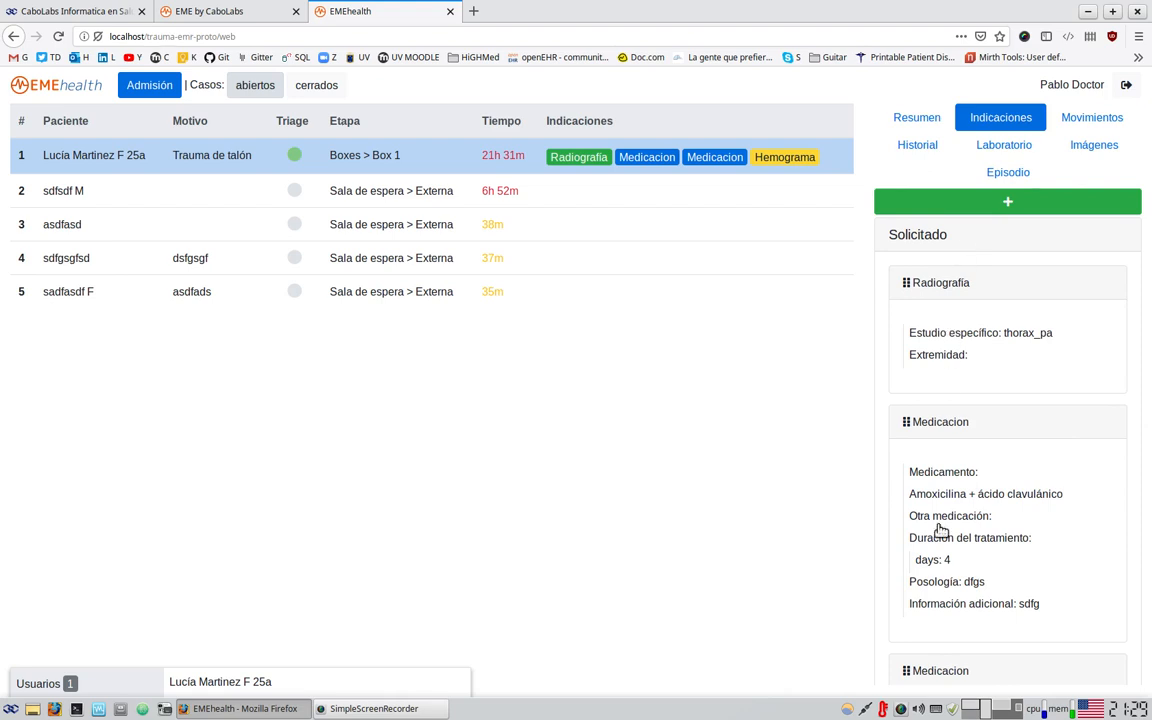
- Move the Hemograma indication from Solicitado to Progreso and save it with the comment "dssdfugsudshfgsdksdhfgkshdfkhjsdhfdflgshdh"
{"action": "scroll", "coordinate": [940, 530], "scroll_direction": "down", "scroll_amount": 9}
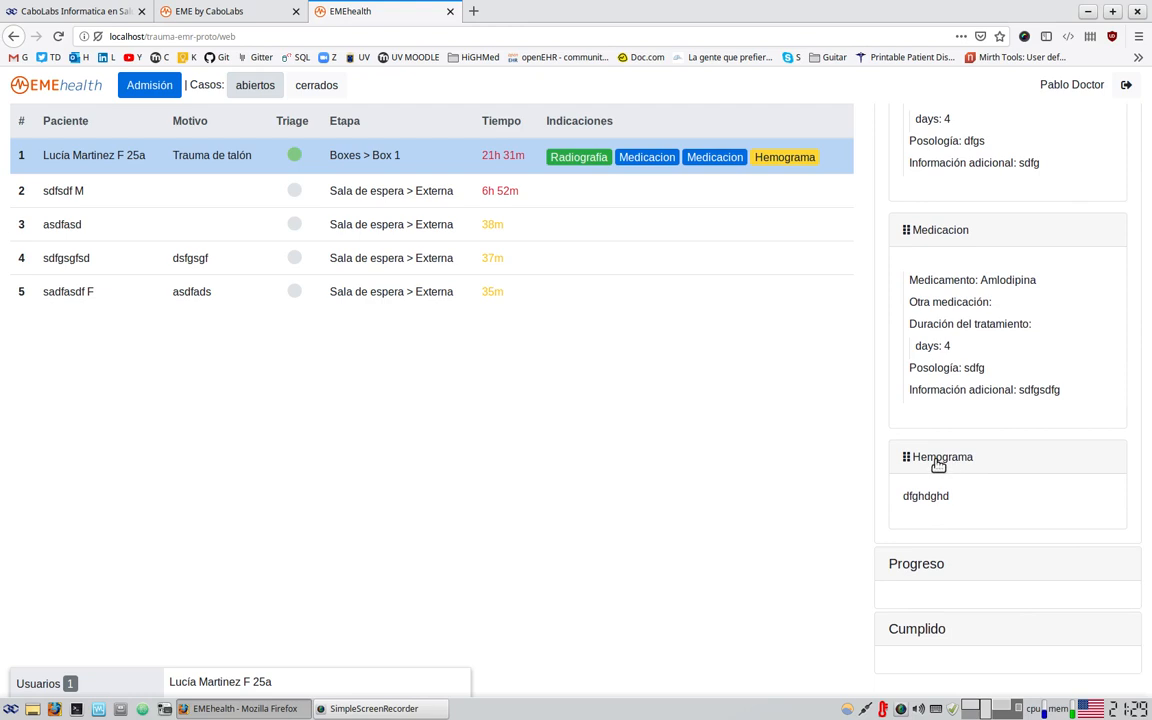
{"action": "left_click_drag", "start_coordinate": [937, 463], "coordinate": [952, 538]}
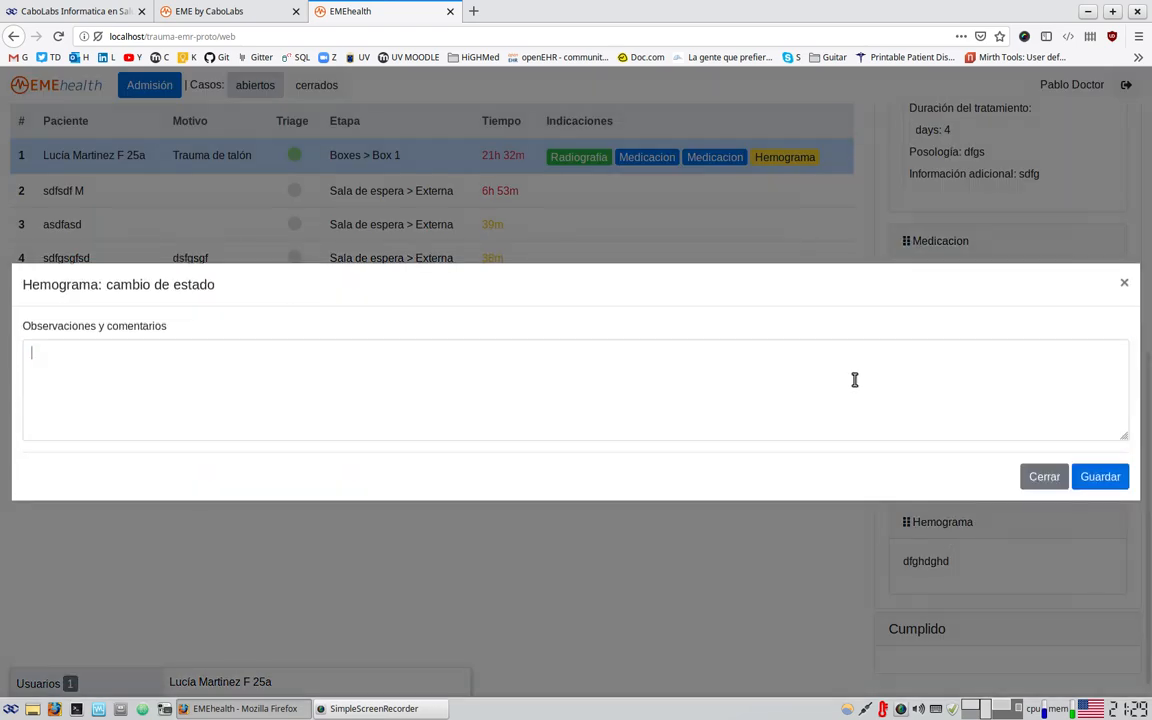
{"action": "left_click", "coordinate": [855, 379]}
{"action": "type", "text": "dssdfugsudshfgsd"}
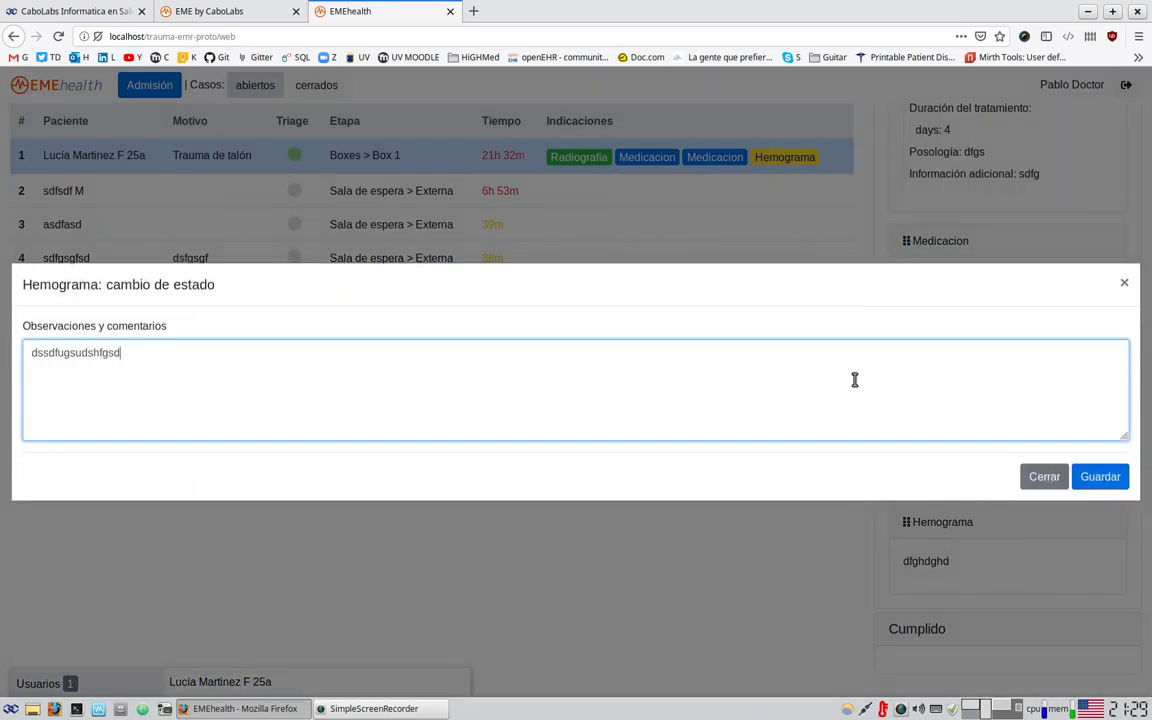
{"action": "type", "text": "ksdhfgkshdfkhjsdhfdflgshdh"}
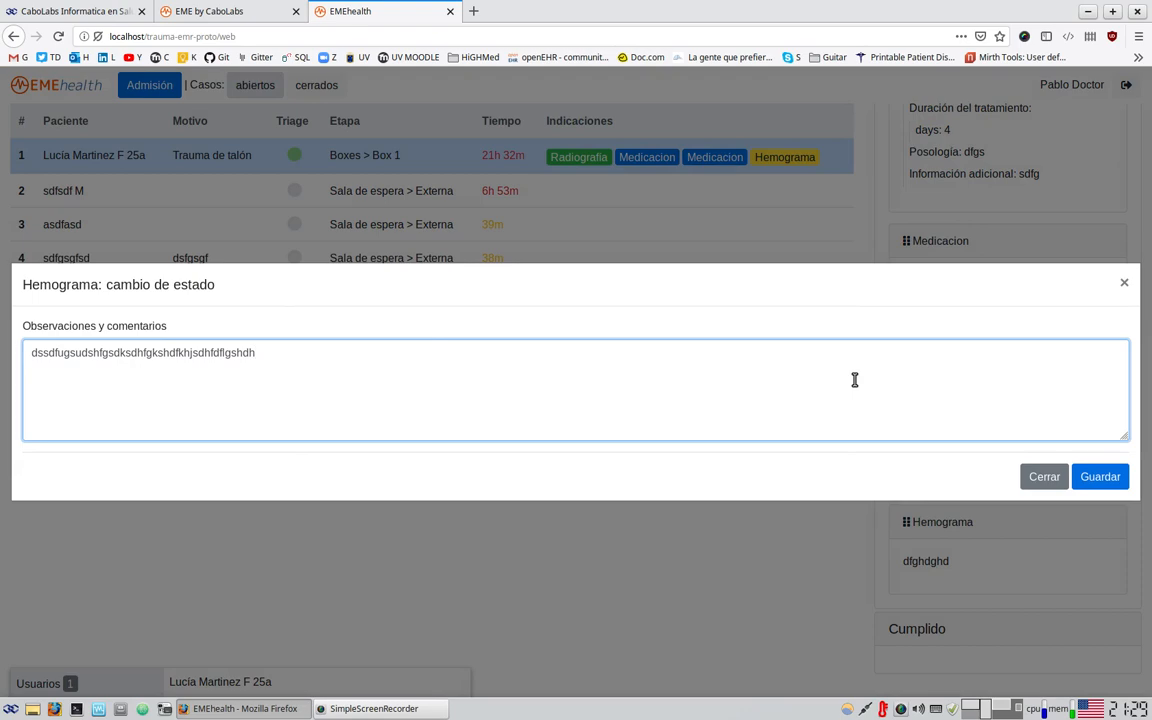
{"action": "left_click", "coordinate": [1101, 478]}
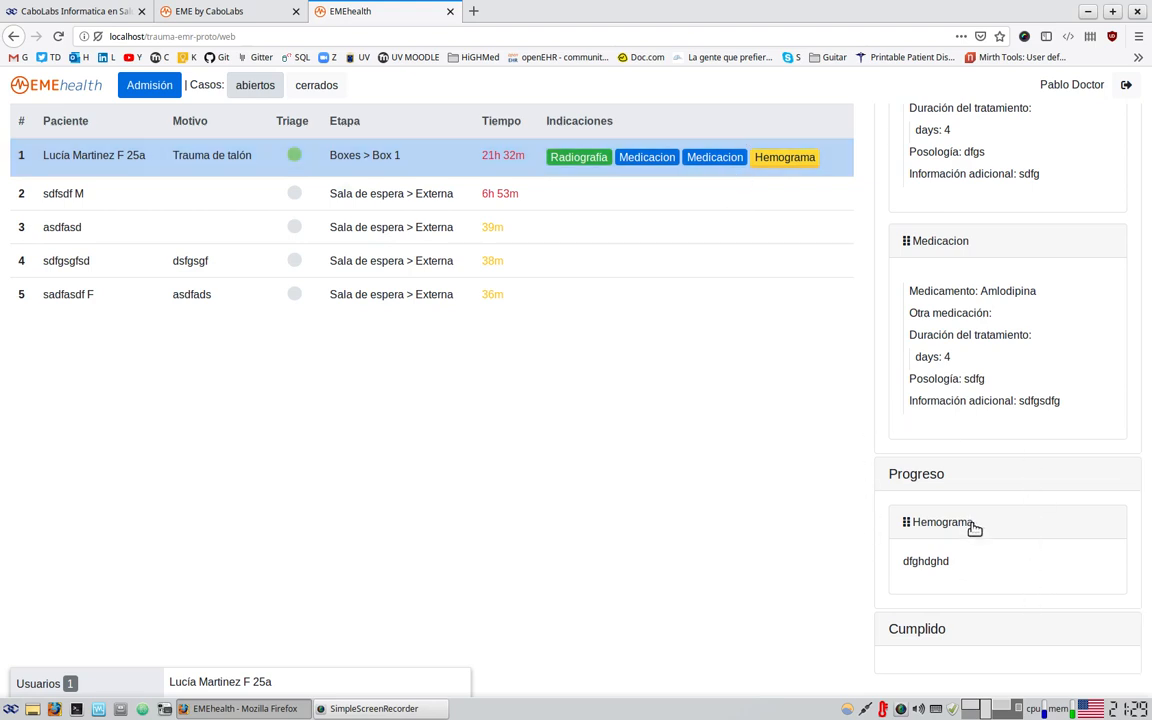
- Move the Hemograma indication from Progreso to Cumplido and save it with the comment "bvcxvbxvbcvbcxbxxcvbxcv xcvbxcb xcxc cxc bxcxcv bxvb xvxcv cv"
{"action": "left_click_drag", "start_coordinate": [974, 529], "coordinate": [980, 596]}
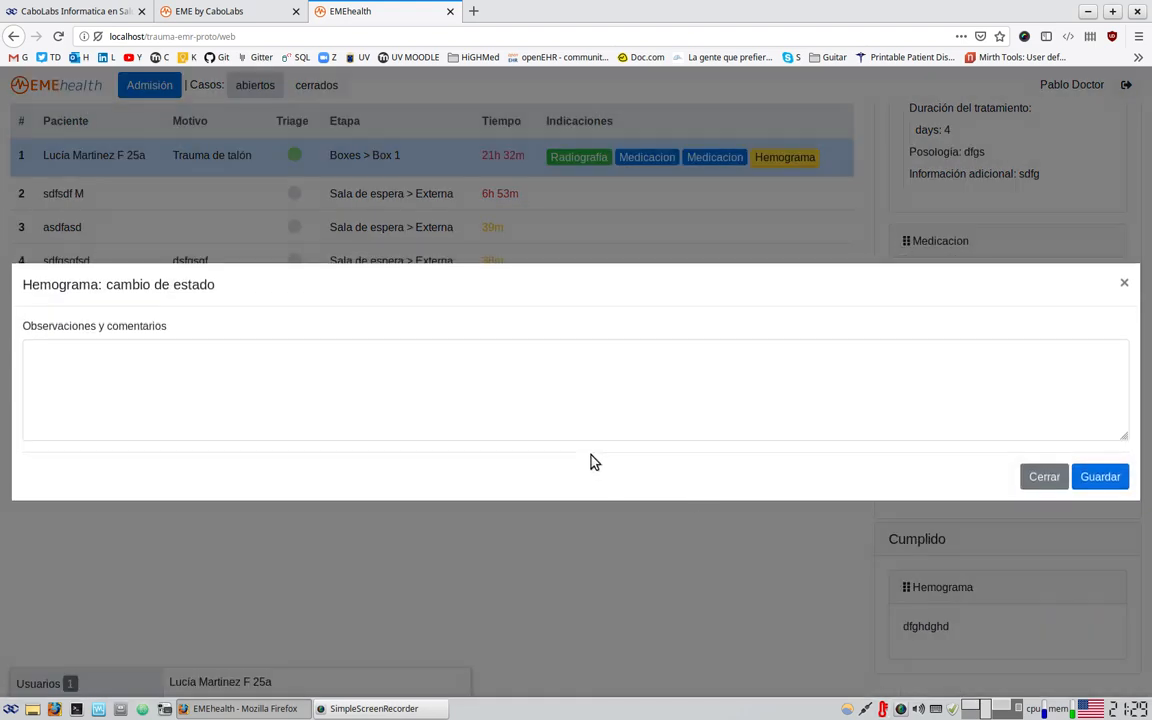
{"action": "left_click", "coordinate": [580, 389]}
{"action": "type", "text": "bvcxvbxvbcvbcxbxxc"}
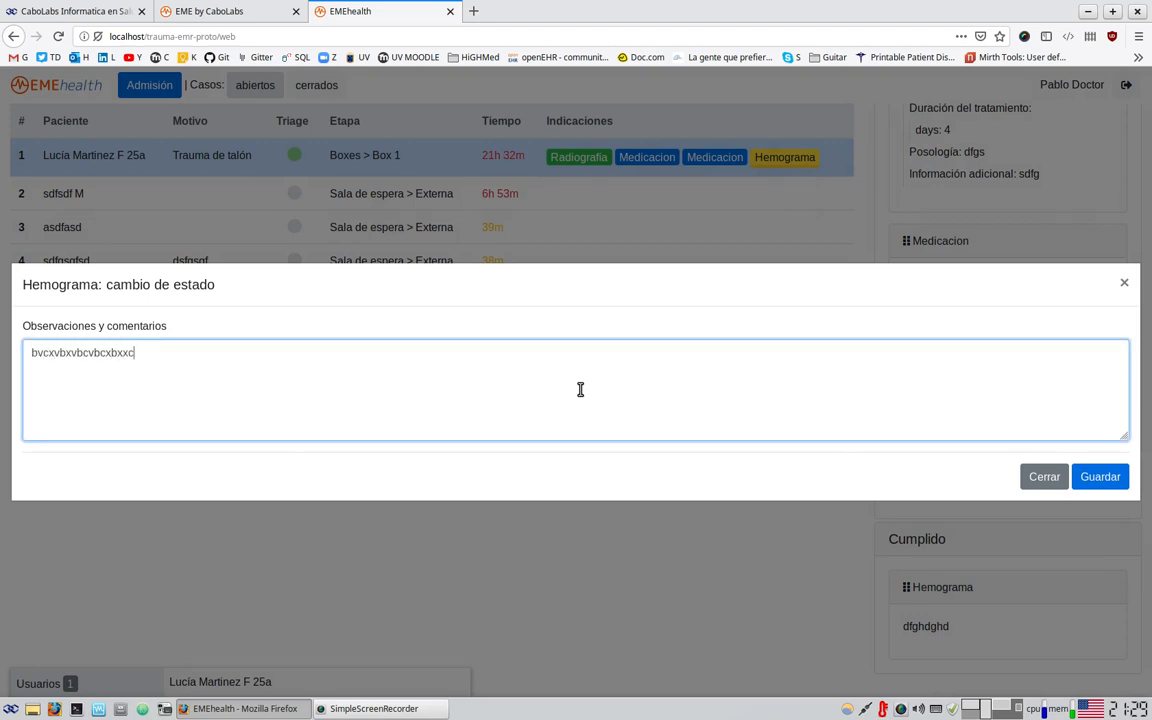
{"action": "type", "text": "vbxcv xcvbxcb xcxc cxc bxcxcv bx"}
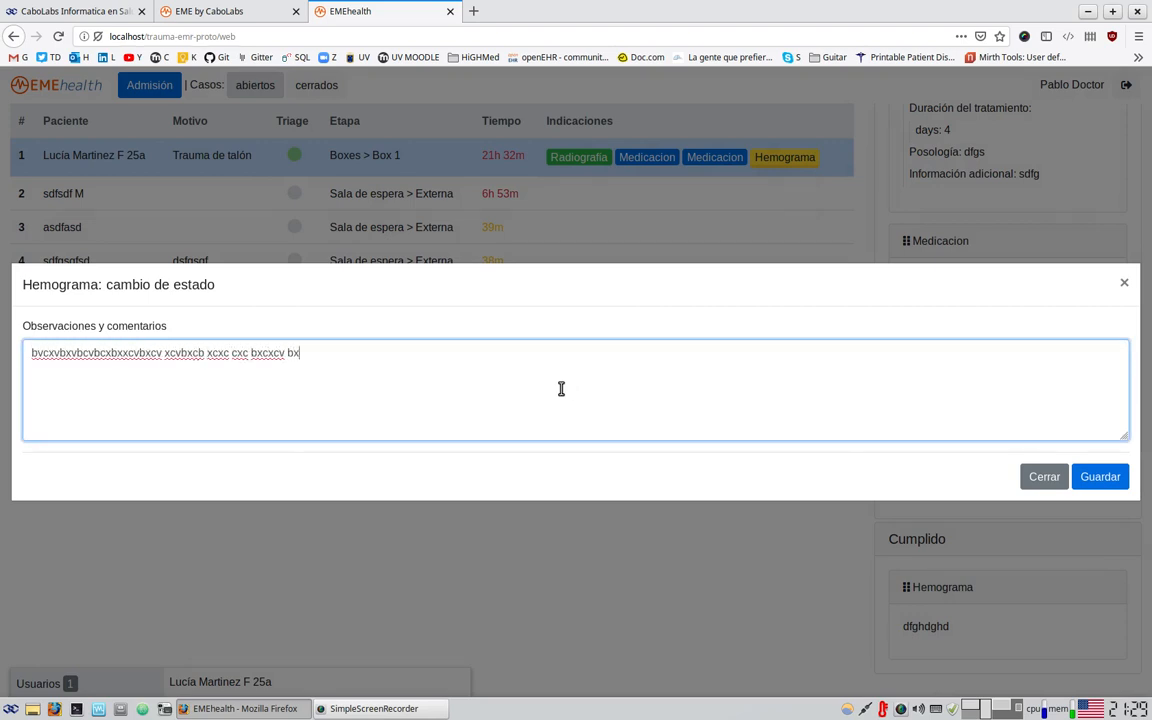
{"action": "type", "text": "vb xvxcv cv"}
{"action": "left_click", "coordinate": [1099, 478]}
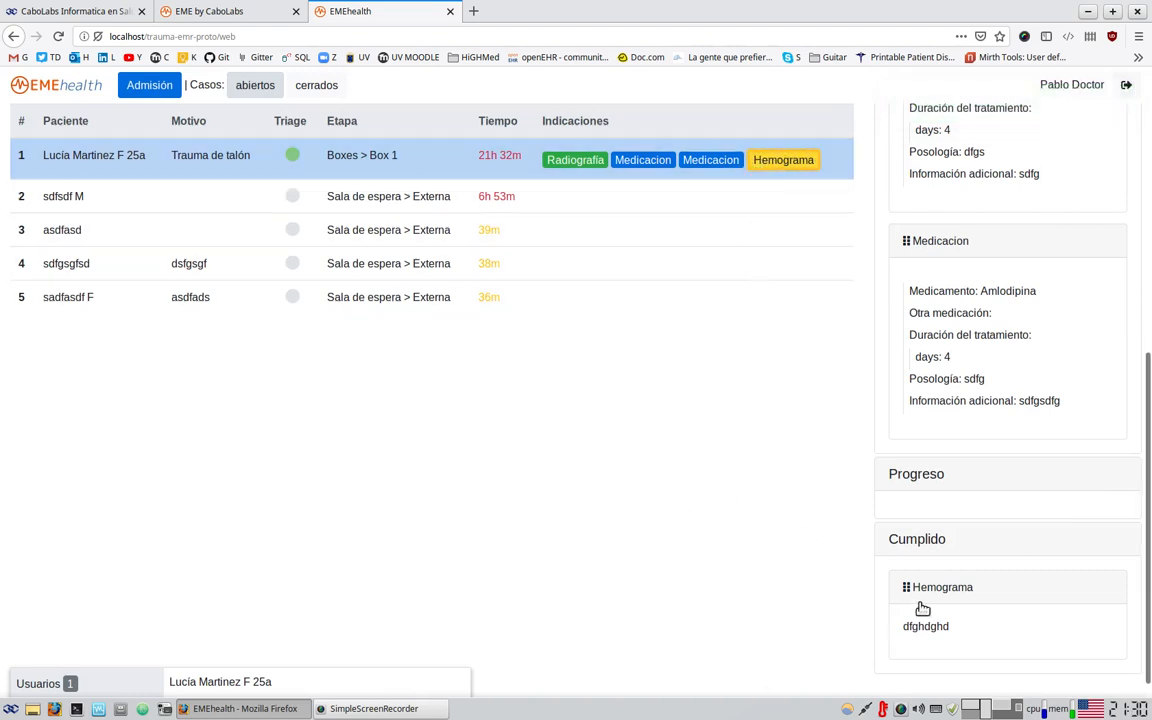
- Examine the Hemograma indication's state history, including each state's elapsed time, comments and responsible user, and close the history
{"action": "left_click", "coordinate": [956, 612]}
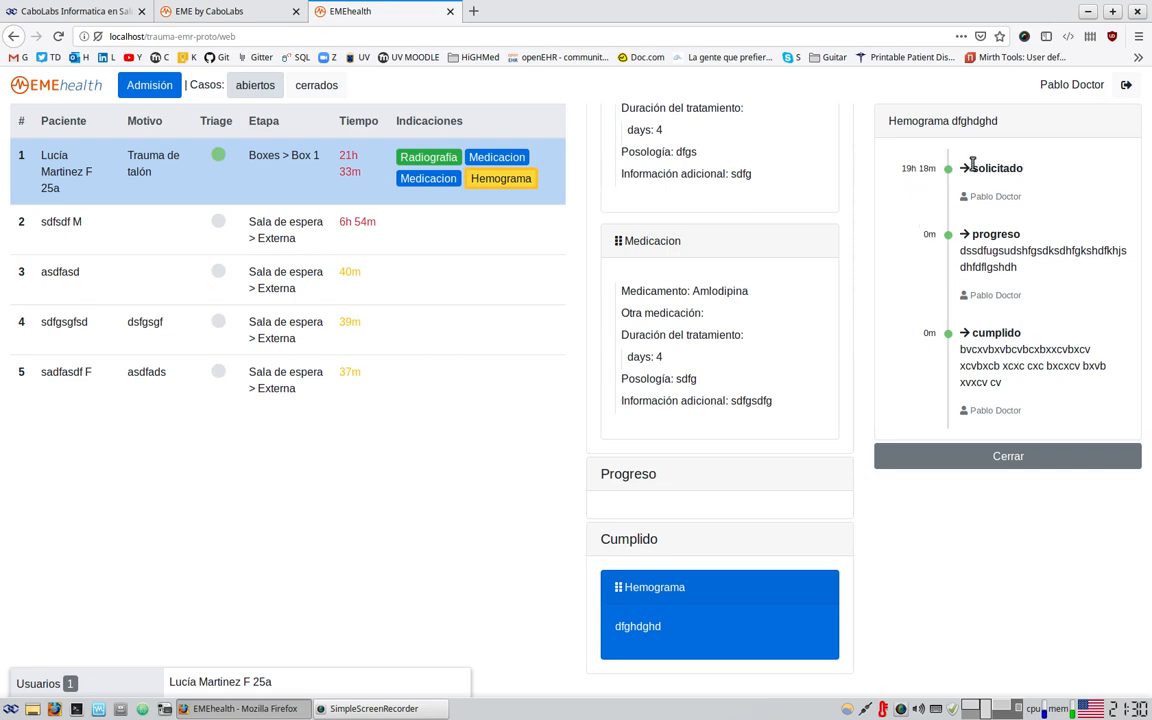
{"action": "left_click_drag", "start_coordinate": [905, 167], "coordinate": [970, 203]}
{"action": "left_click_drag", "start_coordinate": [971, 196], "coordinate": [1050, 206]}
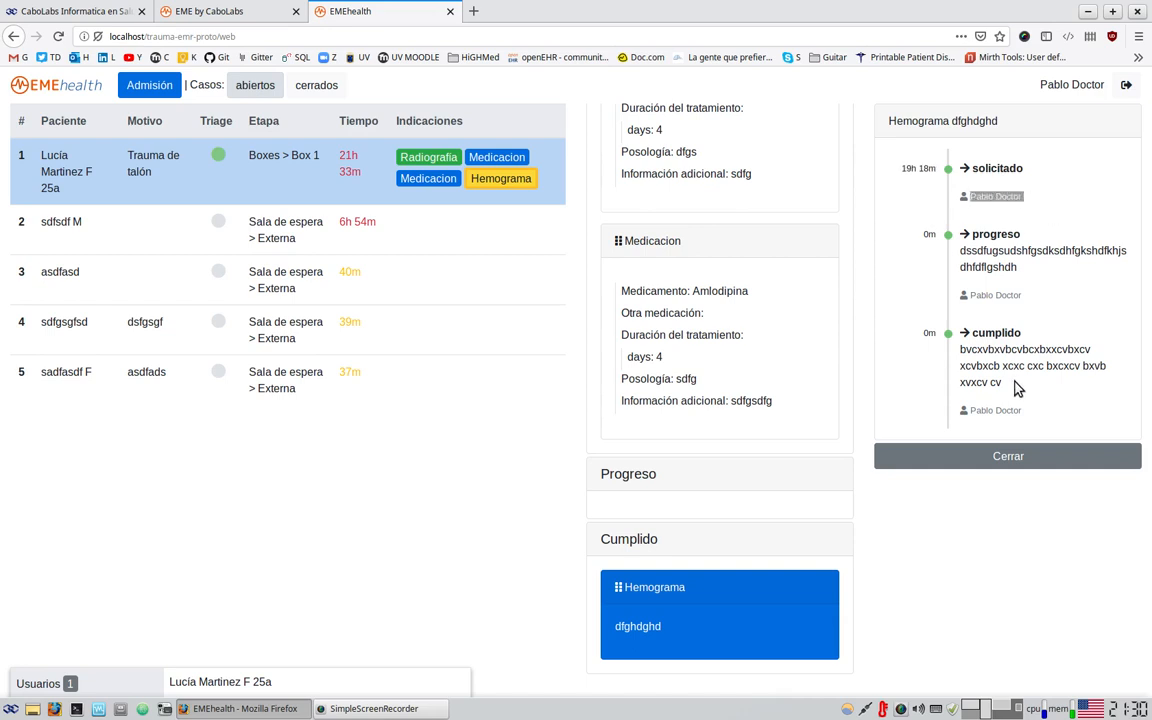
{"action": "left_click_drag", "start_coordinate": [966, 233], "coordinate": [1030, 272]}
{"action": "left_click", "coordinate": [1025, 263]}
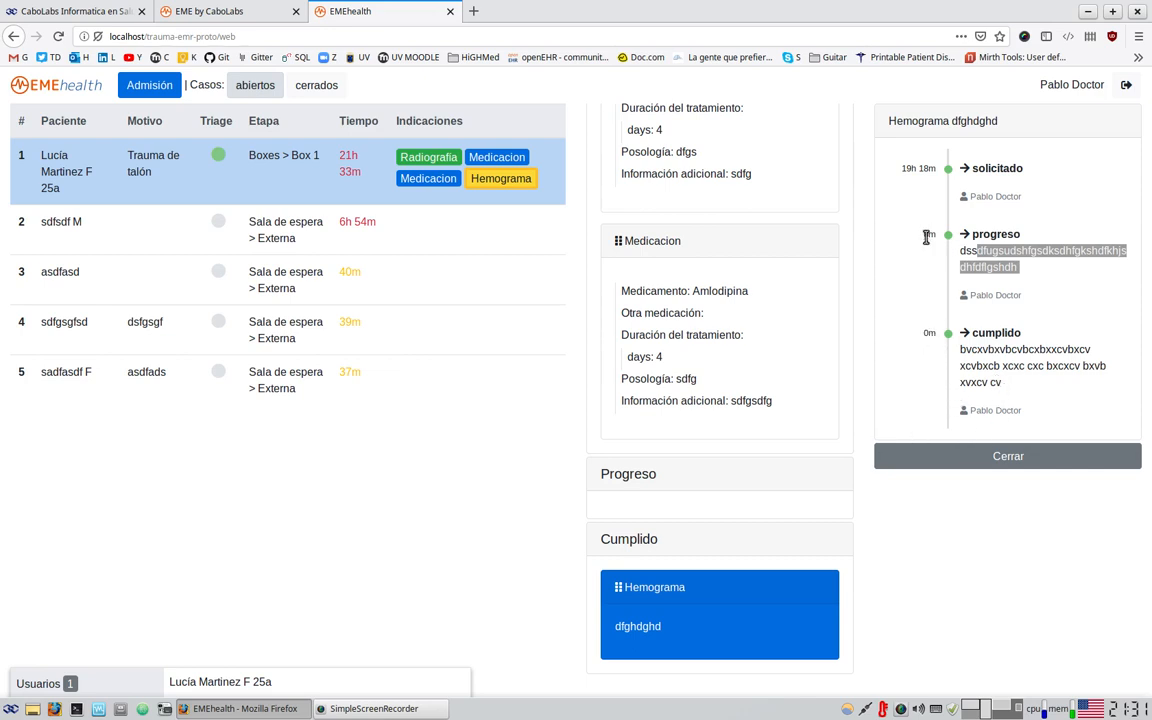
{"action": "left_click_drag", "start_coordinate": [902, 170], "coordinate": [938, 172]}
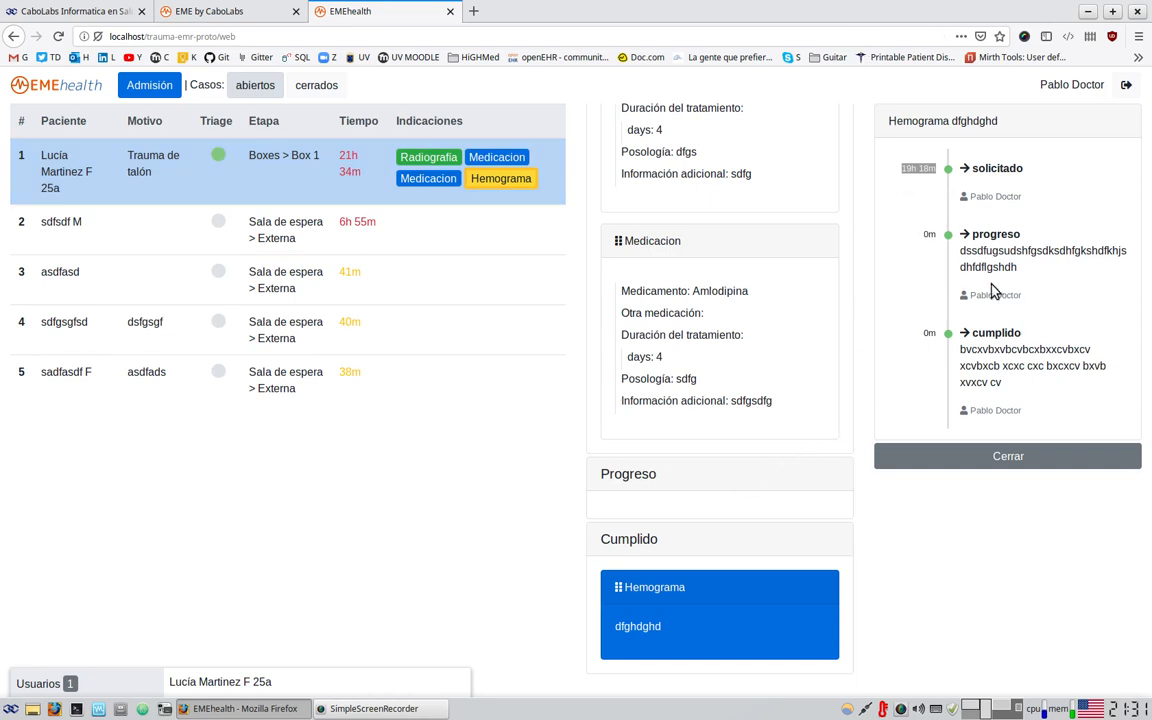
{"action": "double_click", "coordinate": [929, 235]}
{"action": "double_click", "coordinate": [930, 334]}
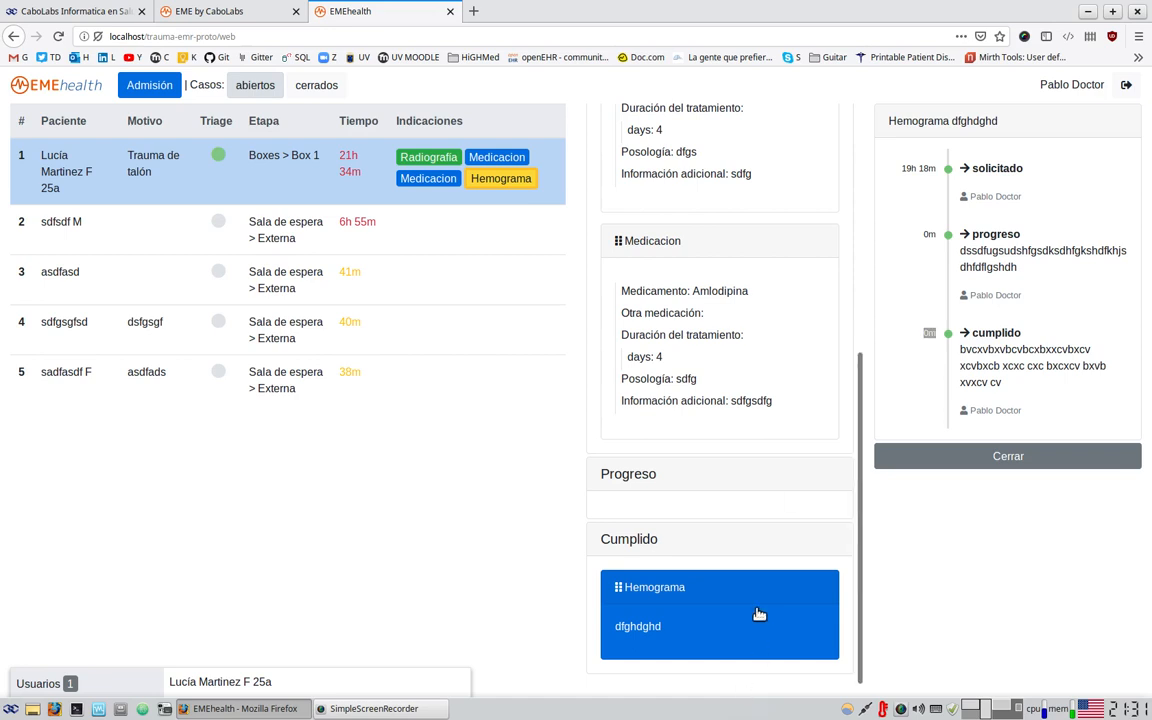
{"action": "double_click", "coordinate": [930, 234]}
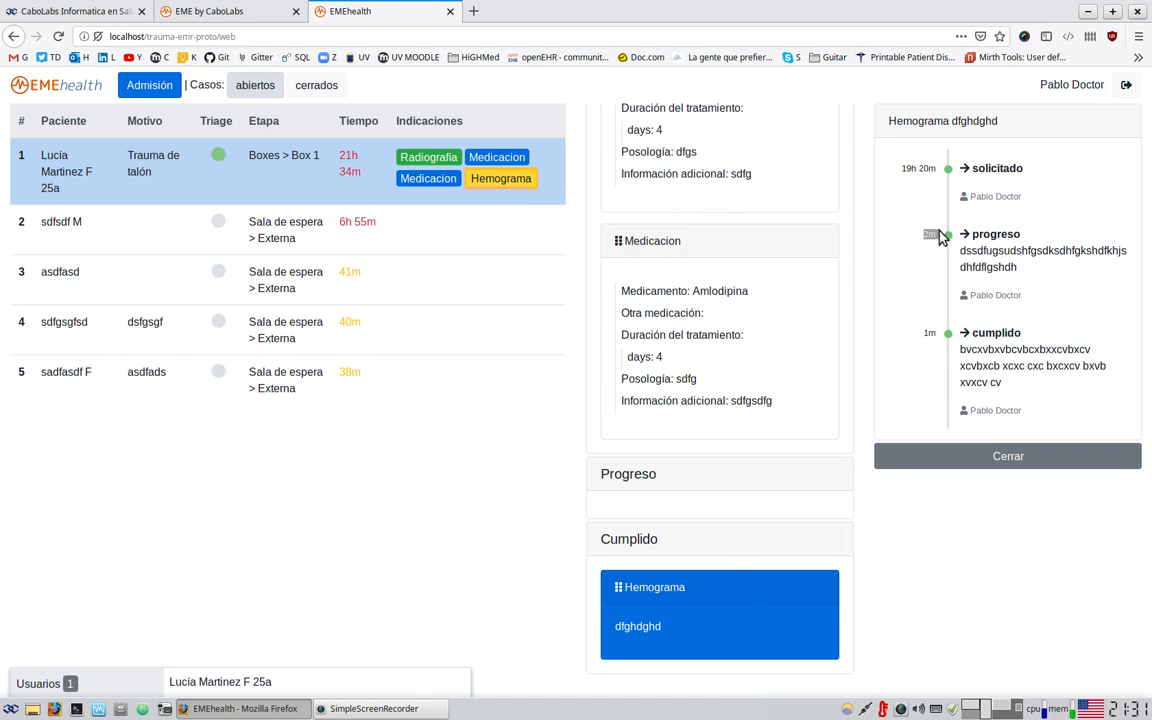
{"action": "double_click", "coordinate": [930, 333]}
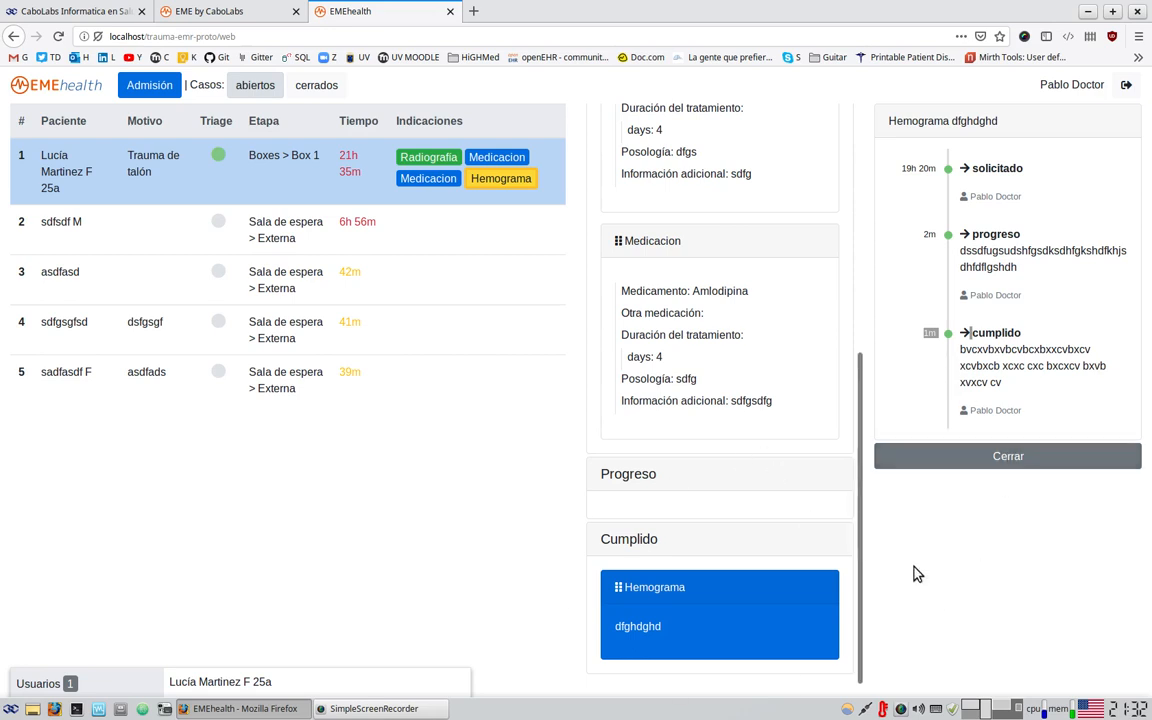
{"action": "left_click", "coordinate": [1067, 458]}
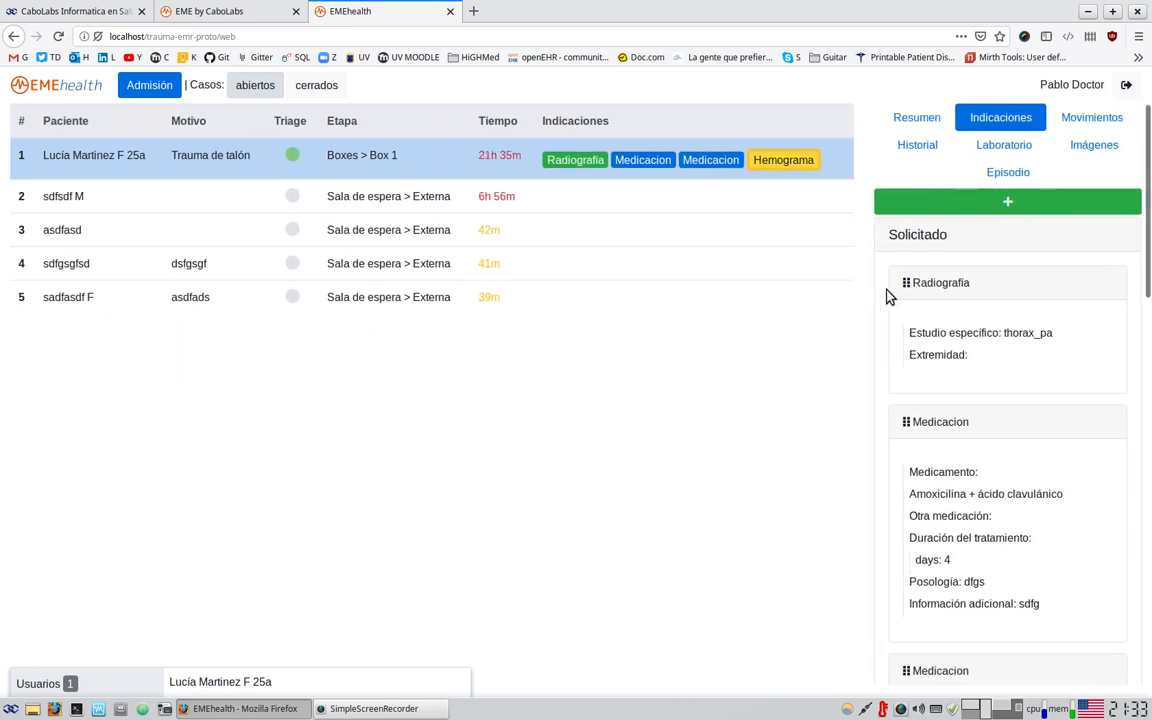
- Examine the case's available movement destinations, from the waiting room, triage and boxes through to Traumatología and Estudios
{"action": "left_click", "coordinate": [1098, 120]}
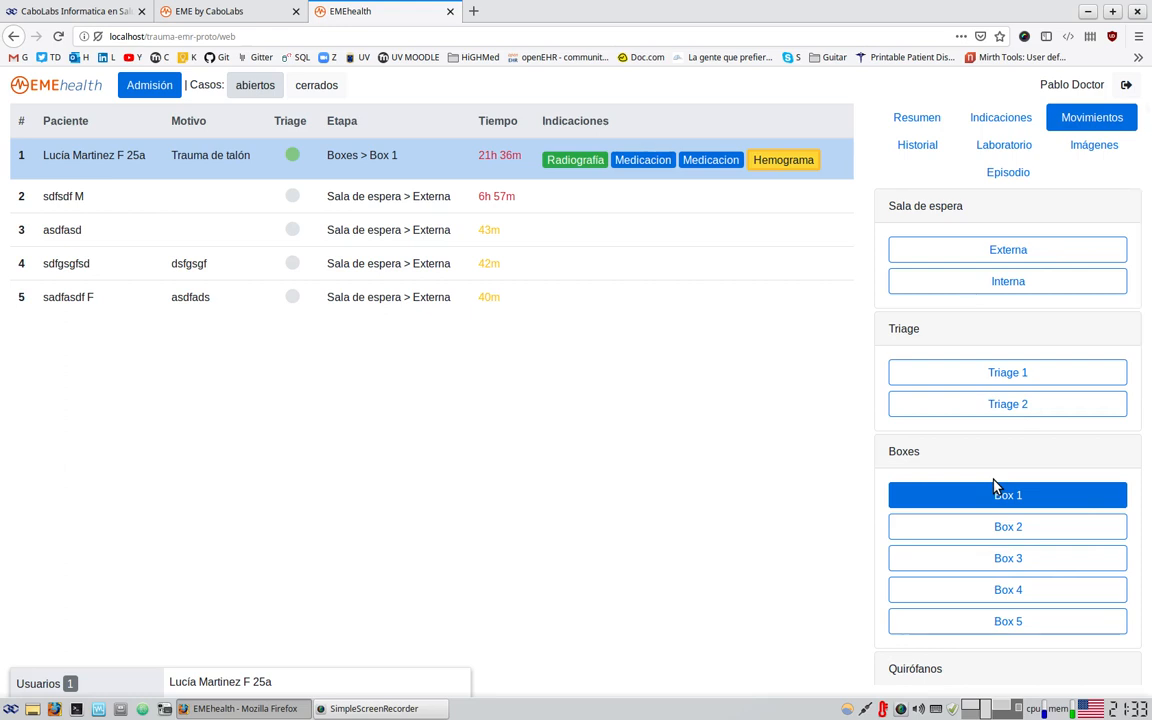
{"action": "scroll", "coordinate": [996, 494], "scroll_direction": "down", "scroll_amount": 2}
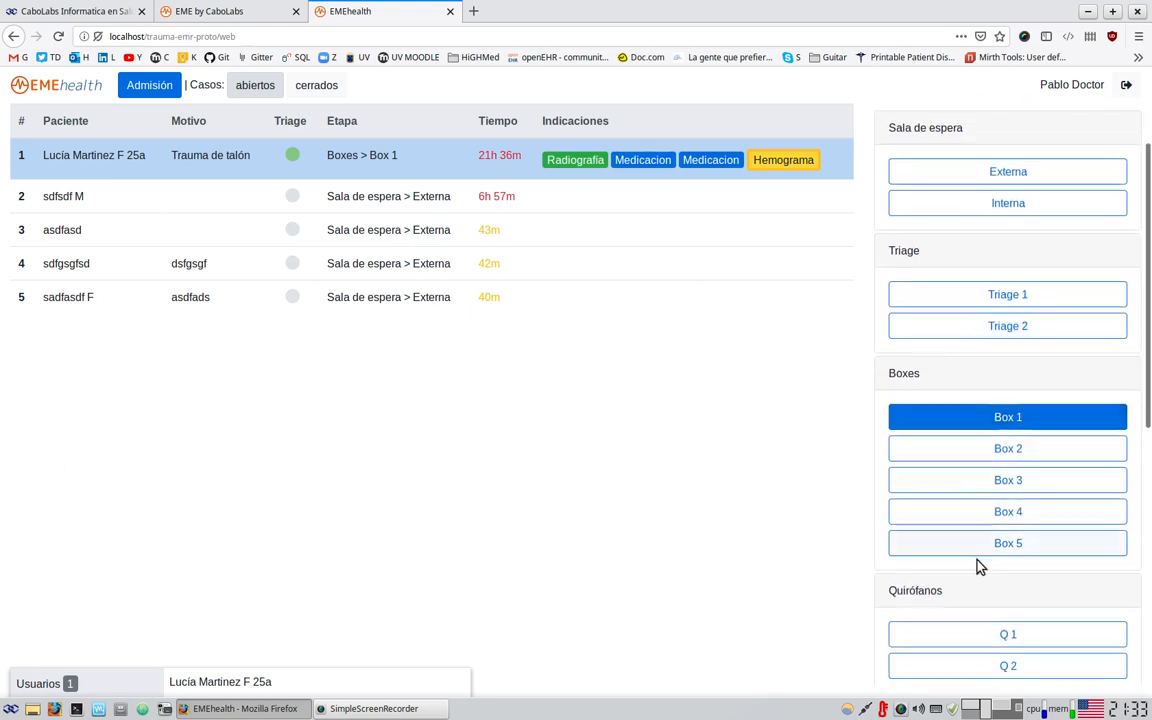
{"action": "scroll", "coordinate": [960, 520], "scroll_direction": "up", "scroll_amount": 2}
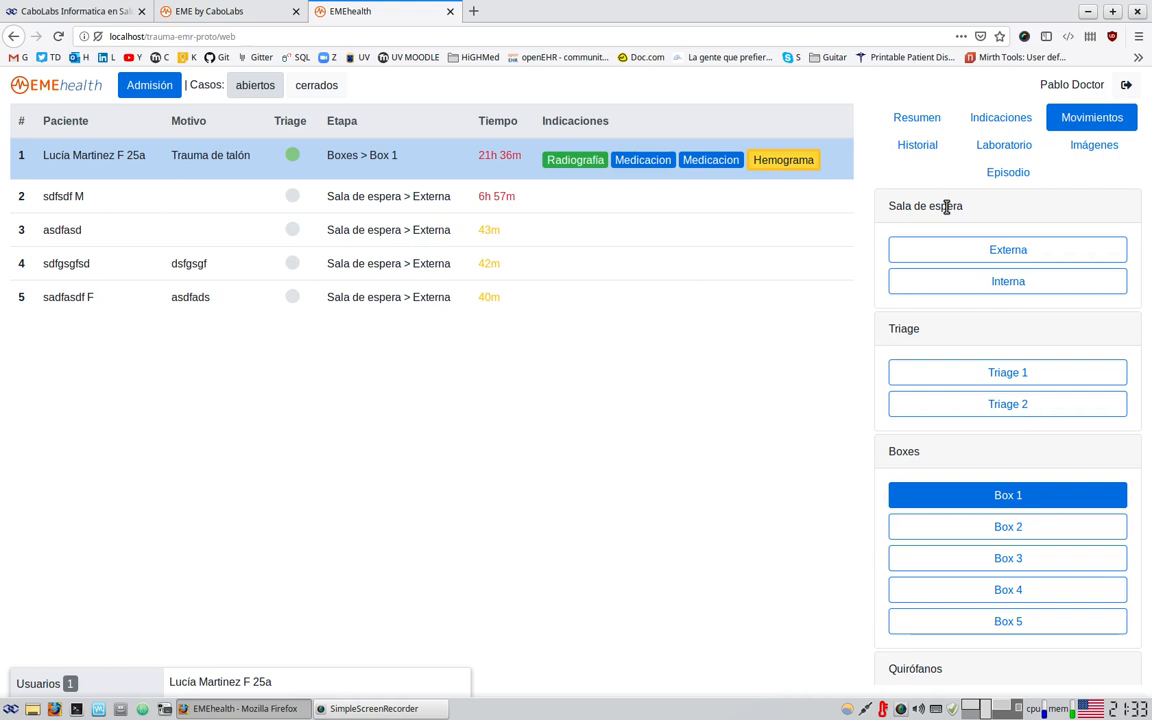
{"action": "scroll", "coordinate": [955, 420], "scroll_direction": "down", "scroll_amount": 1}
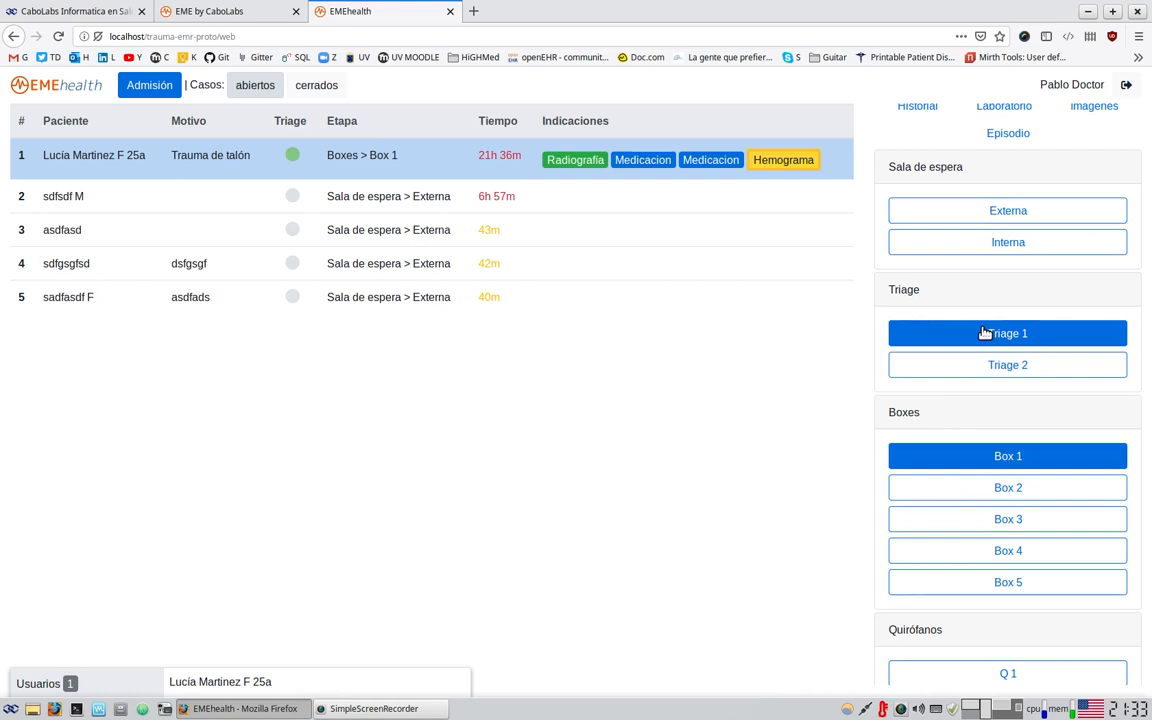
{"action": "scroll", "coordinate": [984, 333], "scroll_direction": "down", "scroll_amount": 2}
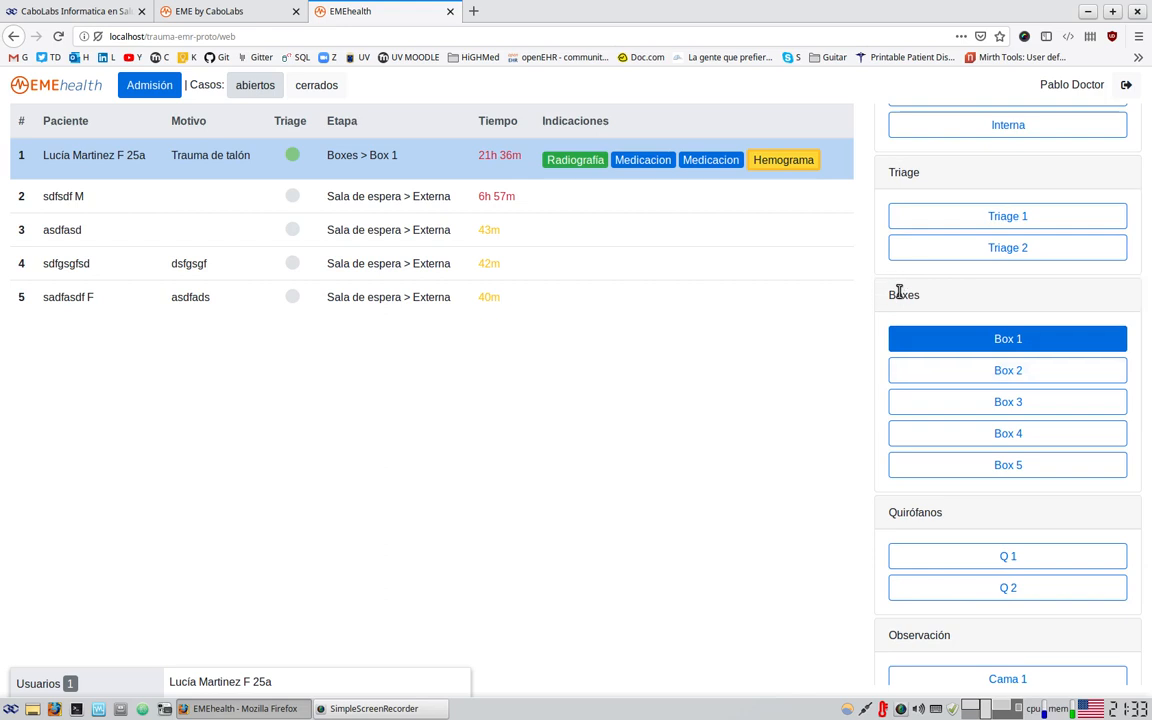
{"action": "scroll", "coordinate": [899, 291], "scroll_direction": "down", "scroll_amount": 3}
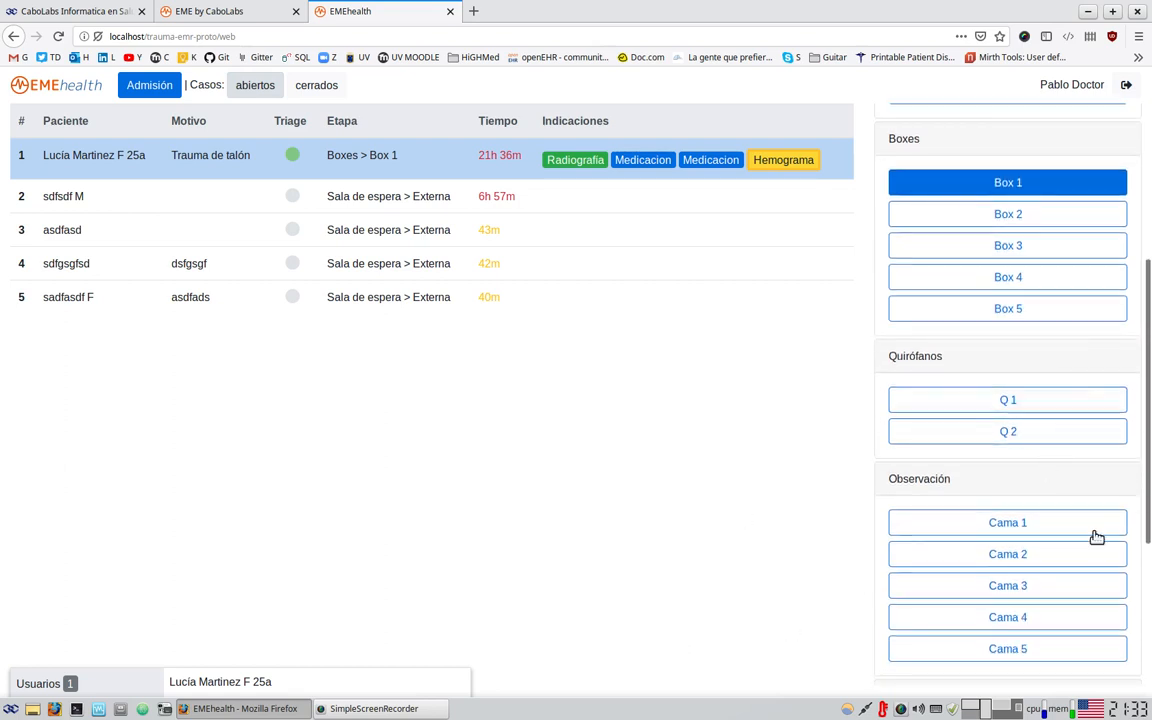
{"action": "scroll", "coordinate": [1081, 660], "scroll_direction": "down", "scroll_amount": 4}
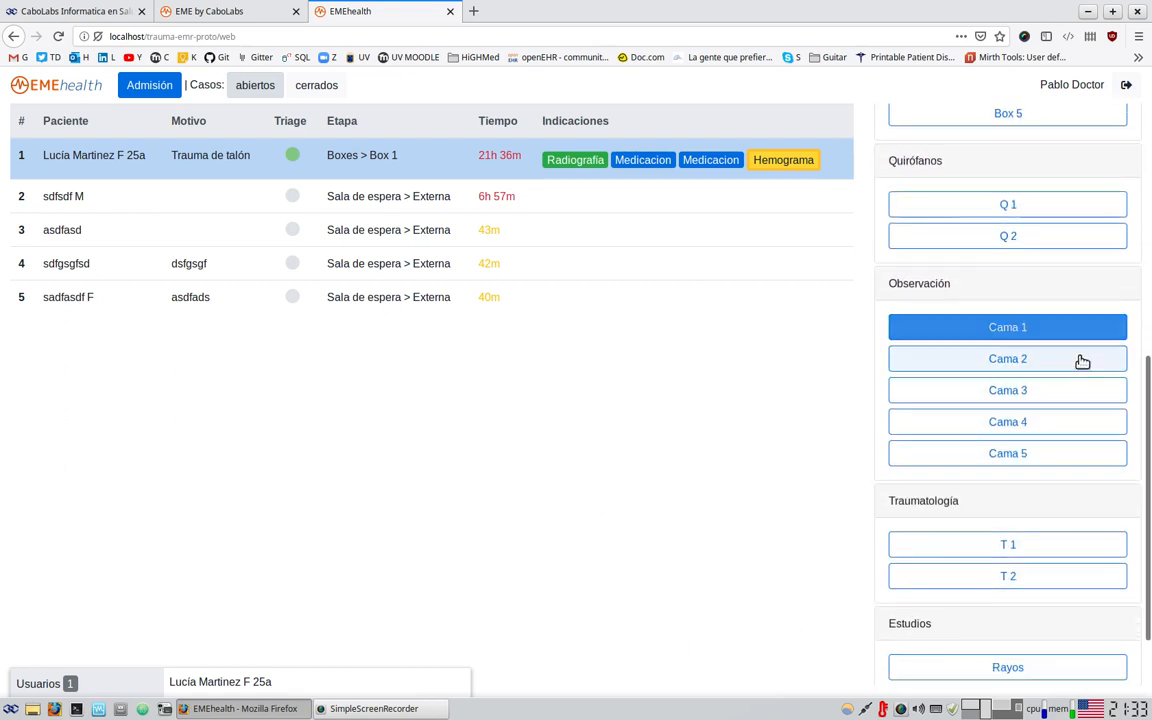
{"action": "scroll", "coordinate": [1091, 488], "scroll_direction": "down", "scroll_amount": 2}
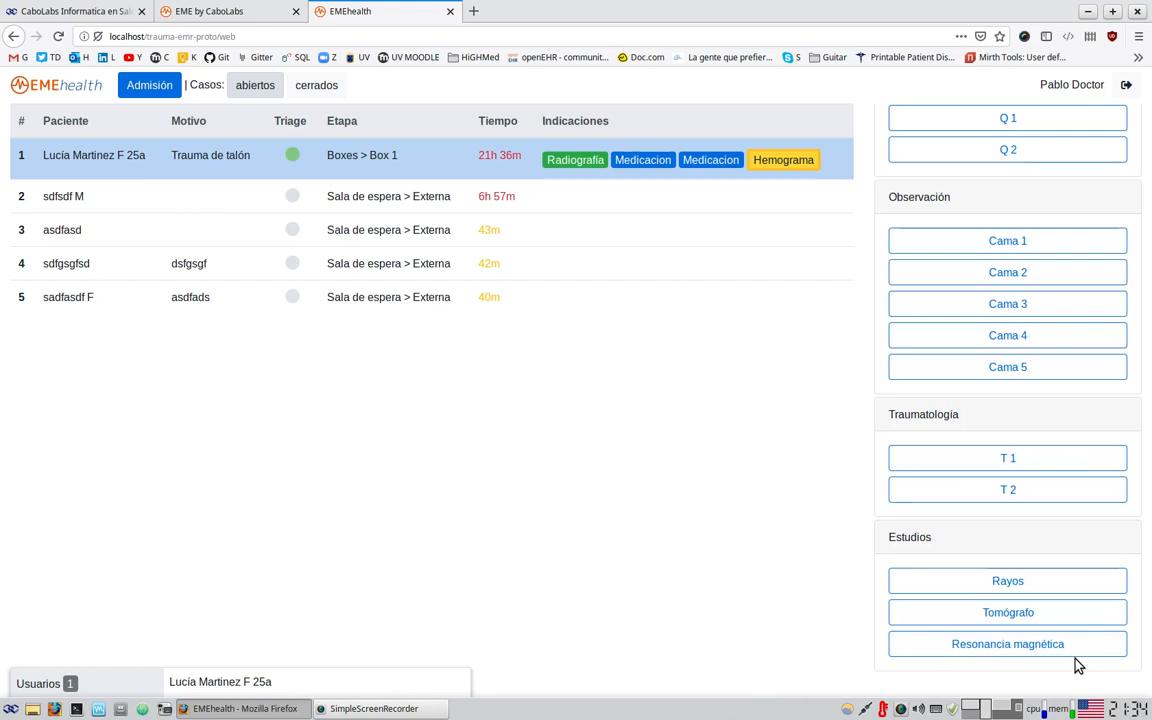
{"action": "scroll", "coordinate": [1045, 667], "scroll_direction": "up", "scroll_amount": 2}
{"action": "scroll", "coordinate": [943, 121], "scroll_direction": "up", "scroll_amount": 3}
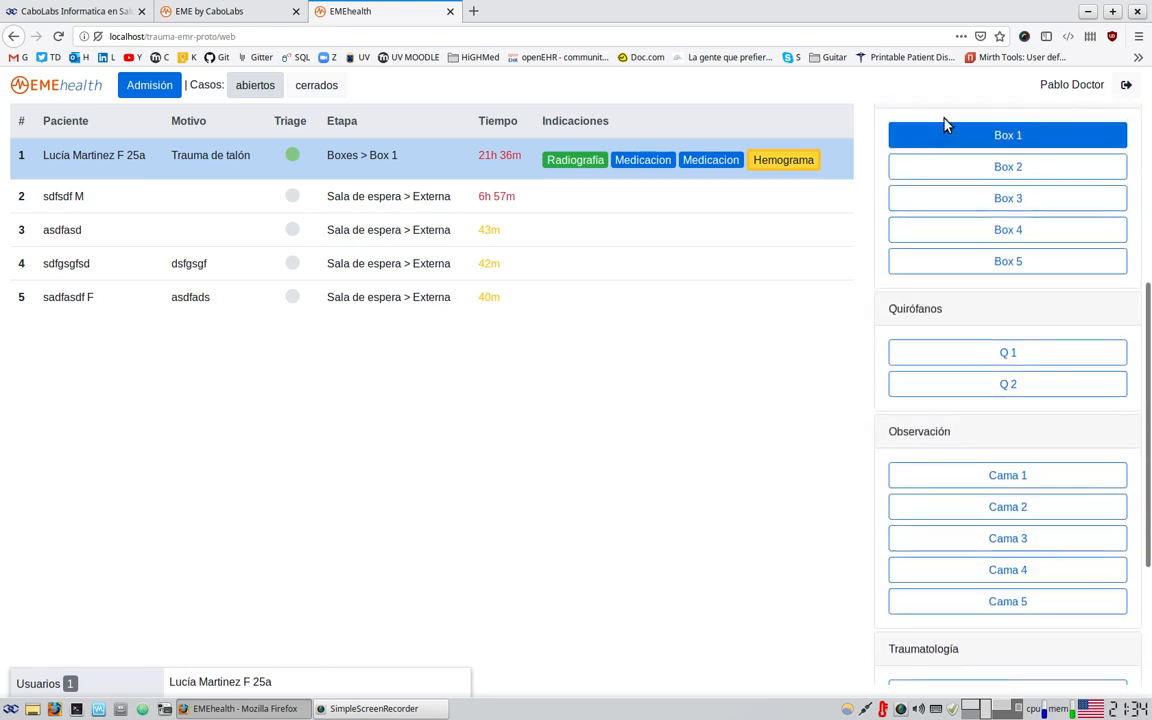
{"action": "scroll", "coordinate": [933, 478], "scroll_direction": "up", "scroll_amount": 3}
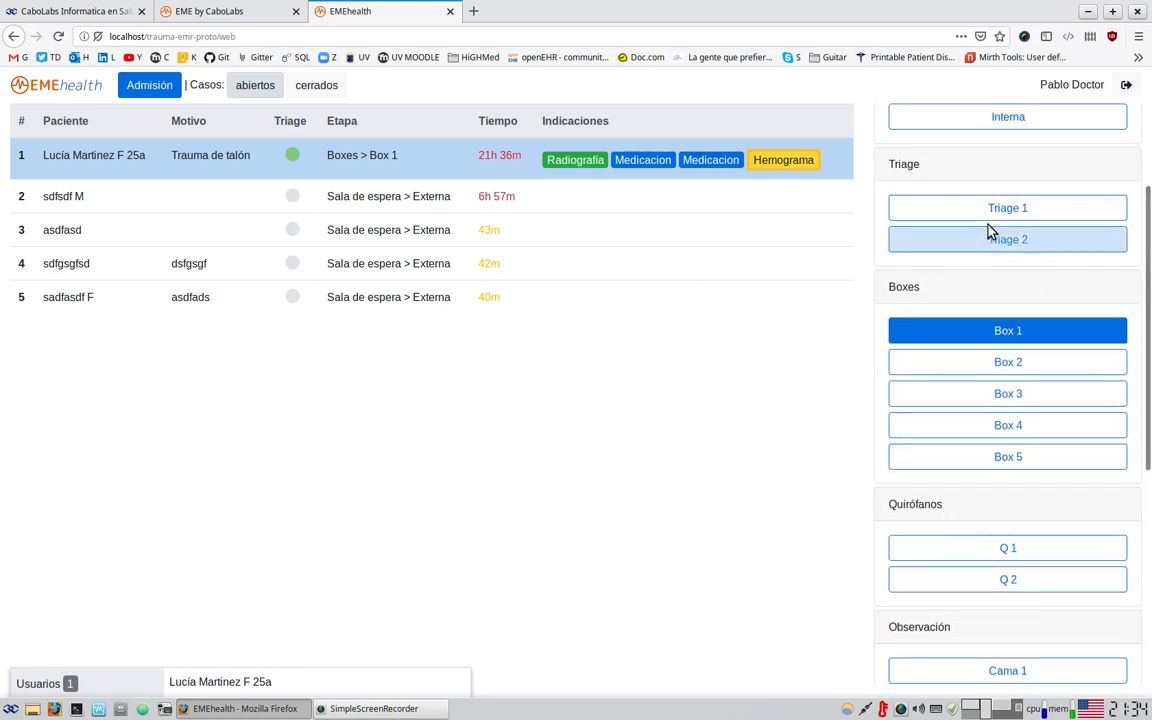
{"action": "scroll", "coordinate": [1040, 480], "scroll_direction": "up", "scroll_amount": 3}
{"action": "left_click", "coordinate": [1031, 528]}
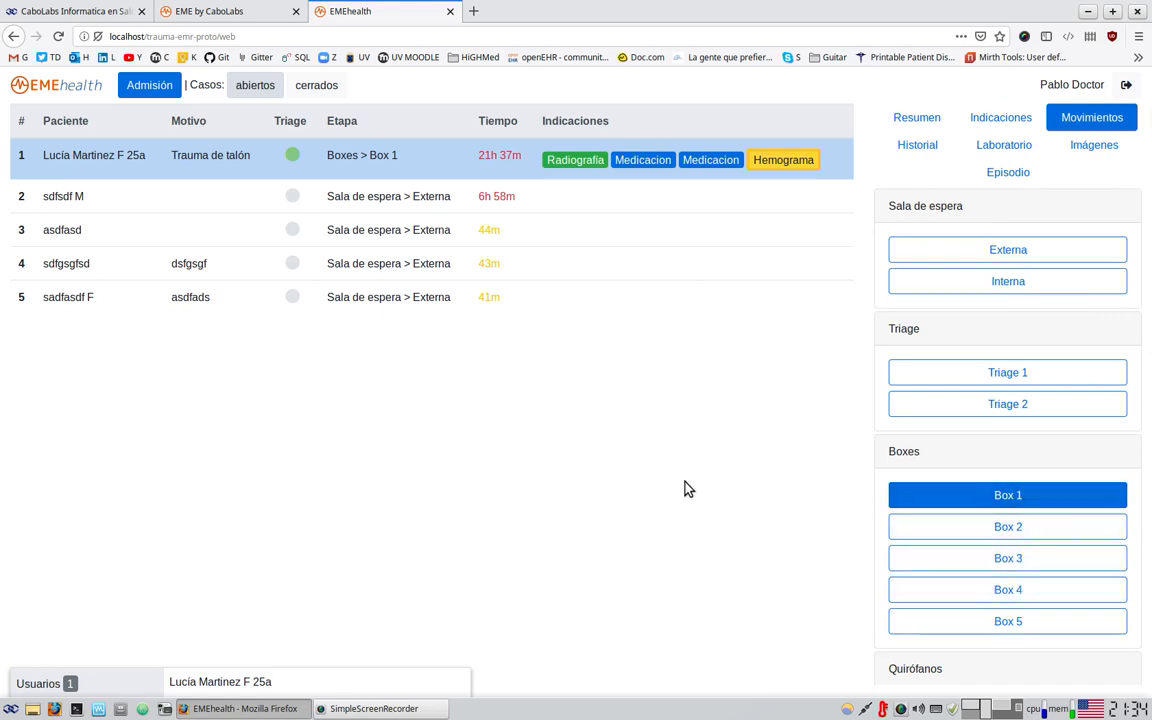
- Move the patient to Quirófanos > Q 1 and save the move with the note "gghjhgfjfghjfghjfghjfhg"
{"action": "scroll", "coordinate": [972, 527], "scroll_direction": "down", "scroll_amount": 3}
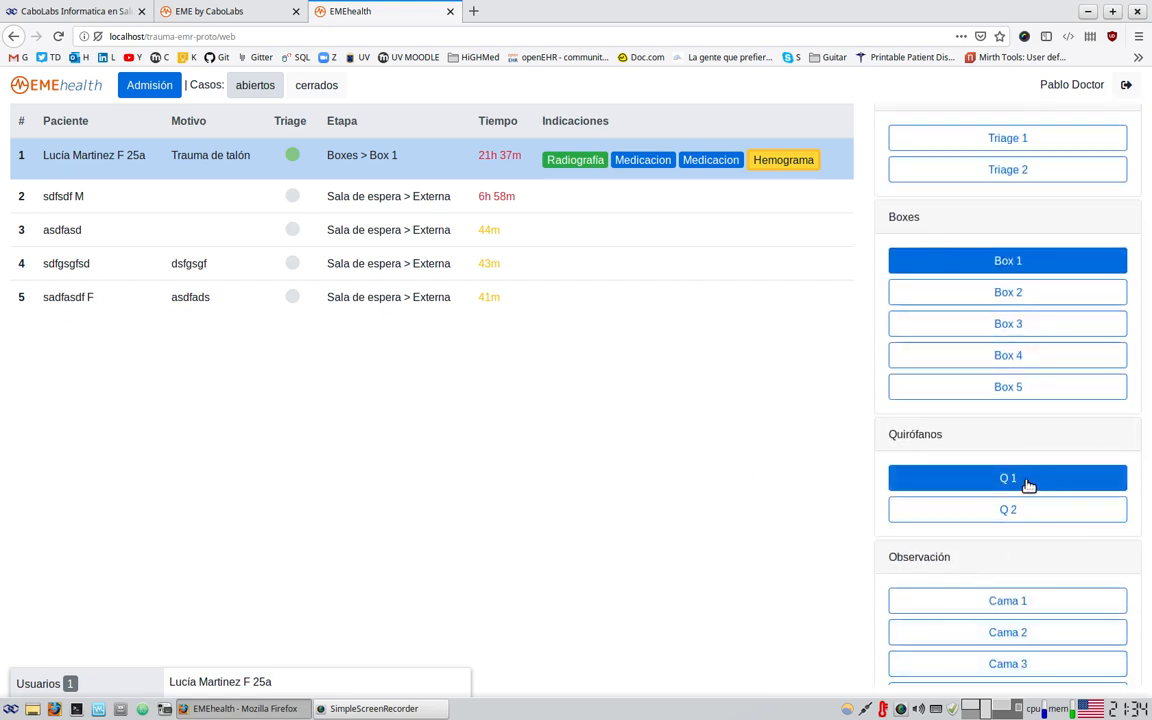
{"action": "left_click", "coordinate": [1028, 480]}
{"action": "left_click", "coordinate": [404, 373]}
{"action": "type", "text": "gg"}
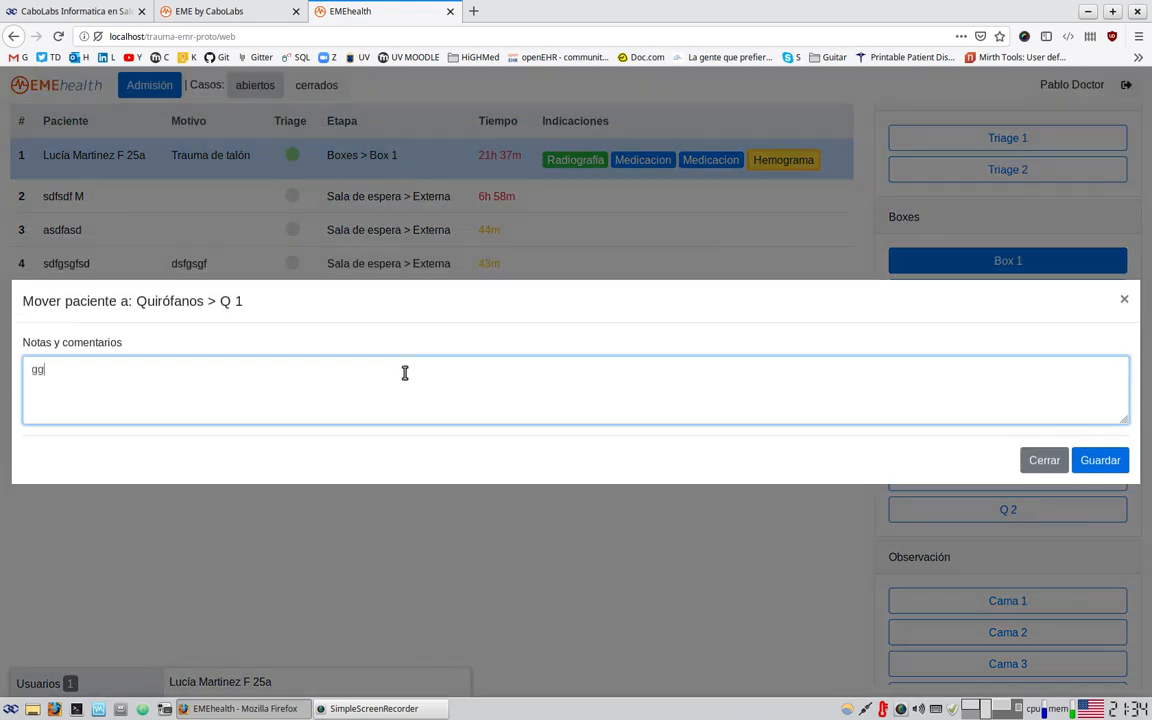
{"action": "type", "text": "hjhgfjfghjfghjfghjfhg"}
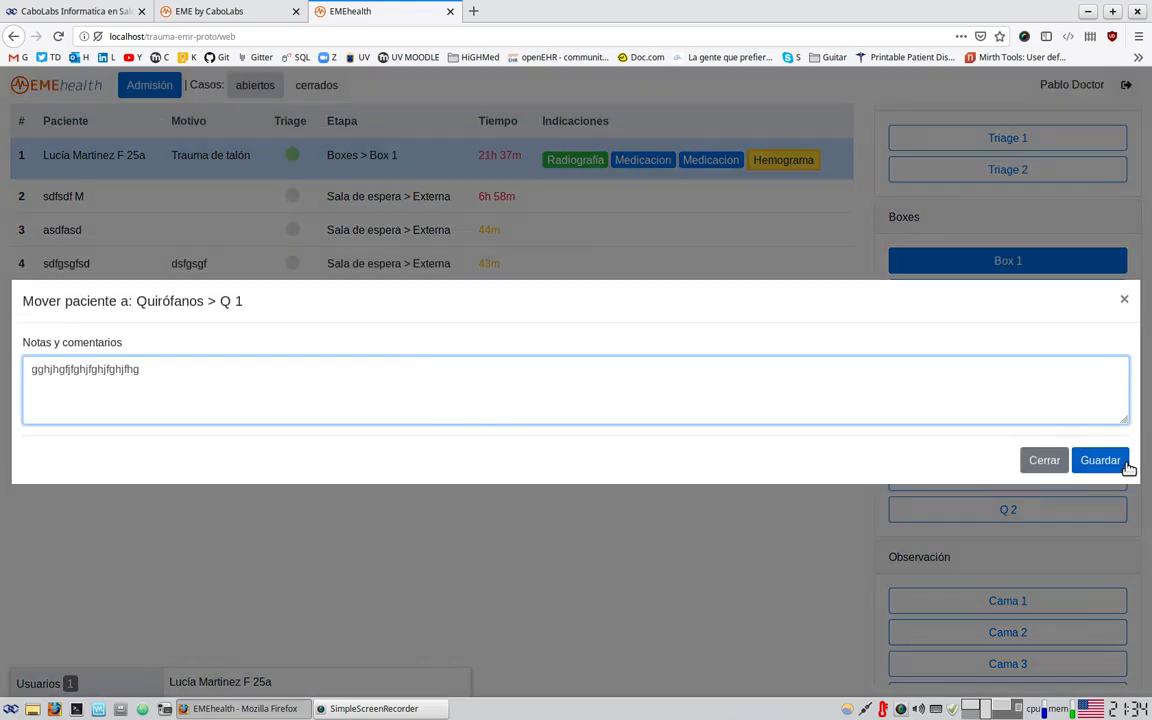
{"action": "left_click", "coordinate": [1120, 461]}
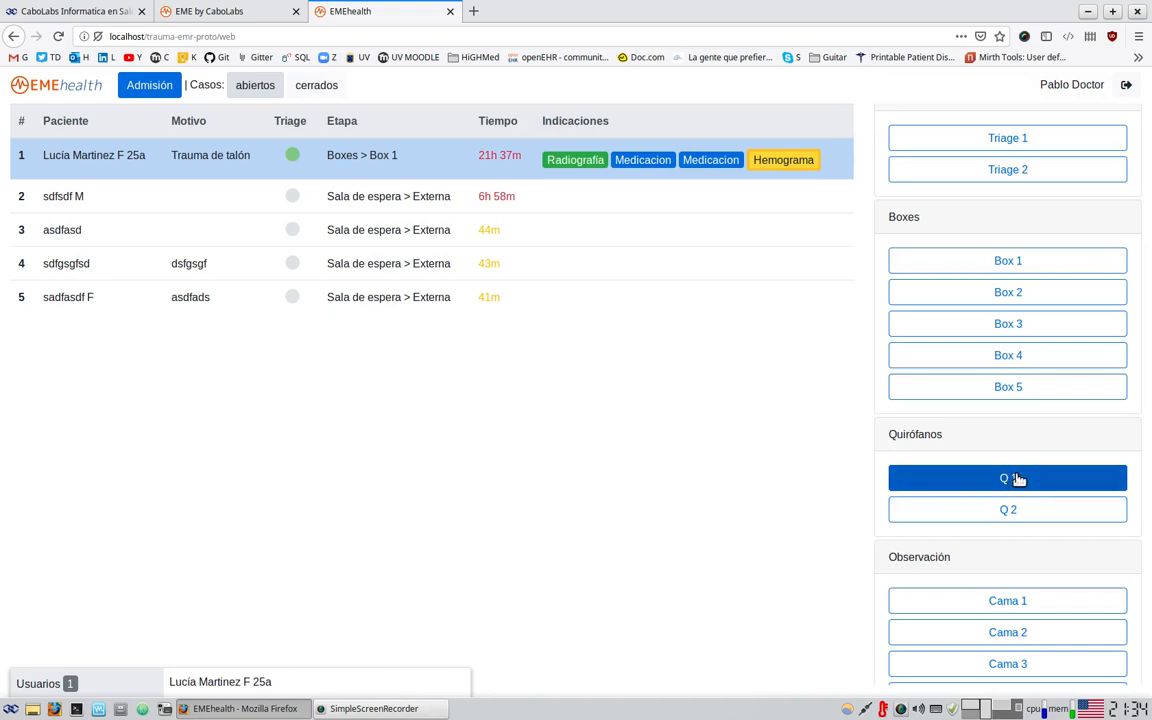
- Open the patient's movement history from the current location and review the locations and responsible user of each move
{"action": "left_click", "coordinate": [1018, 479]}
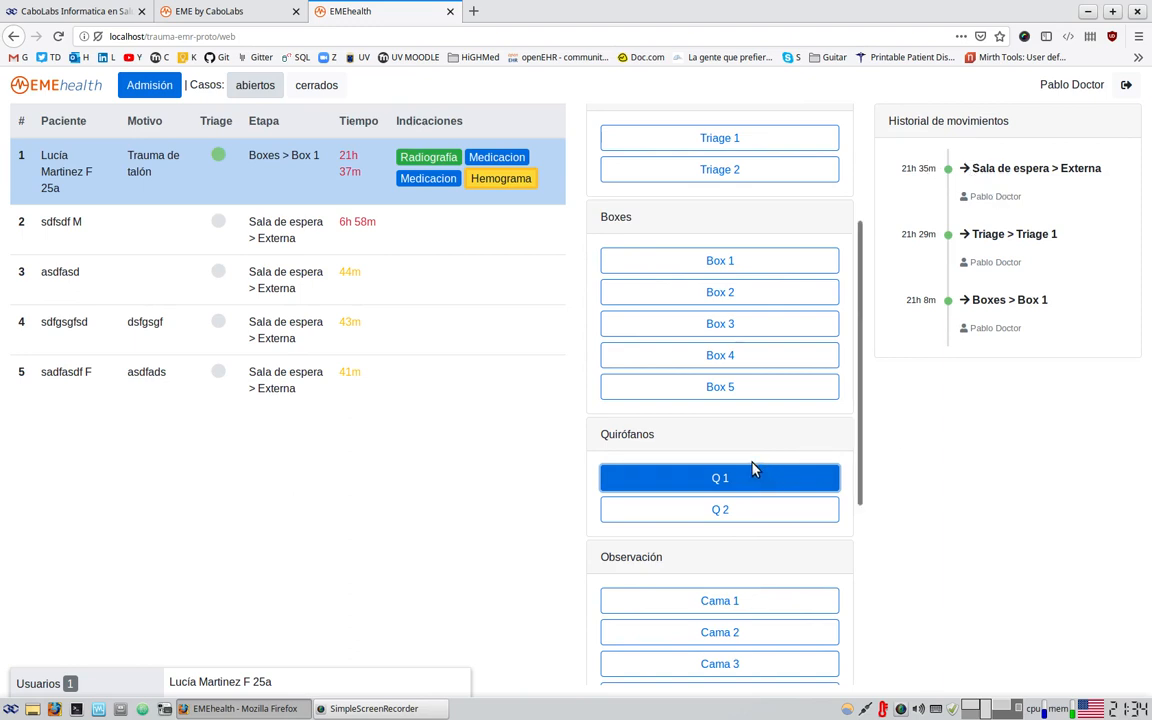
{"action": "triple_click", "coordinate": [980, 322]}
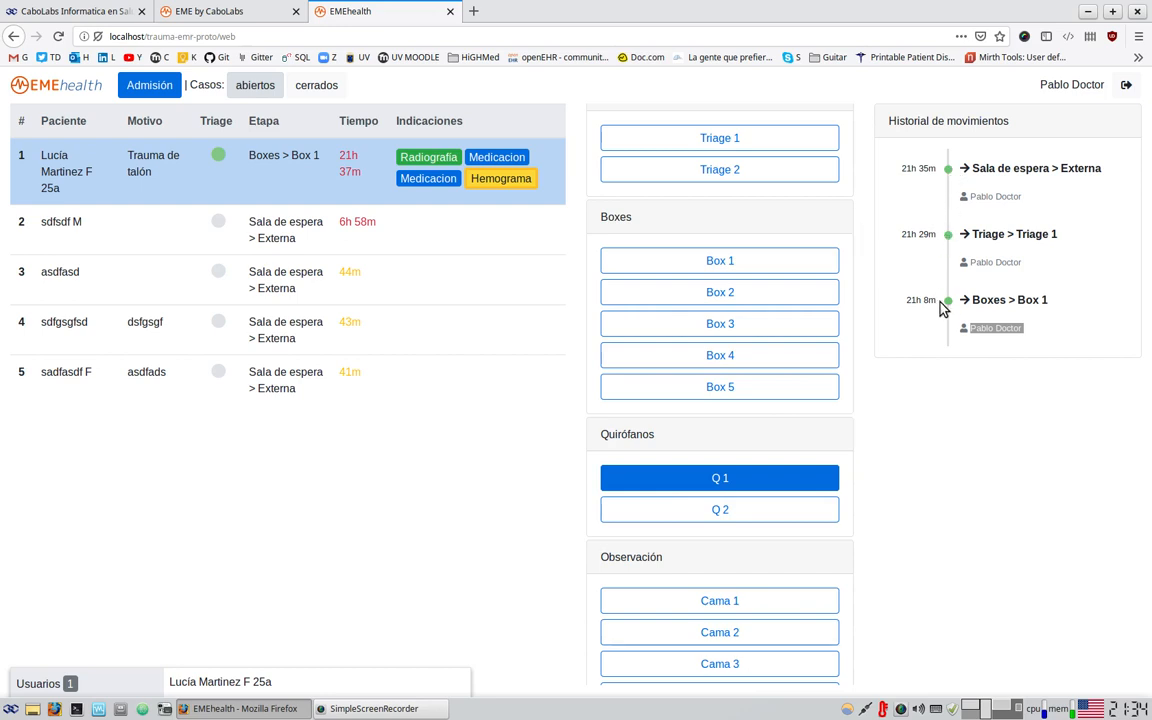
{"action": "left_click_drag", "start_coordinate": [1000, 170], "coordinate": [1118, 172]}
{"action": "left_click", "coordinate": [986, 236]}
{"action": "left_click_drag", "start_coordinate": [986, 236], "coordinate": [1058, 236]}
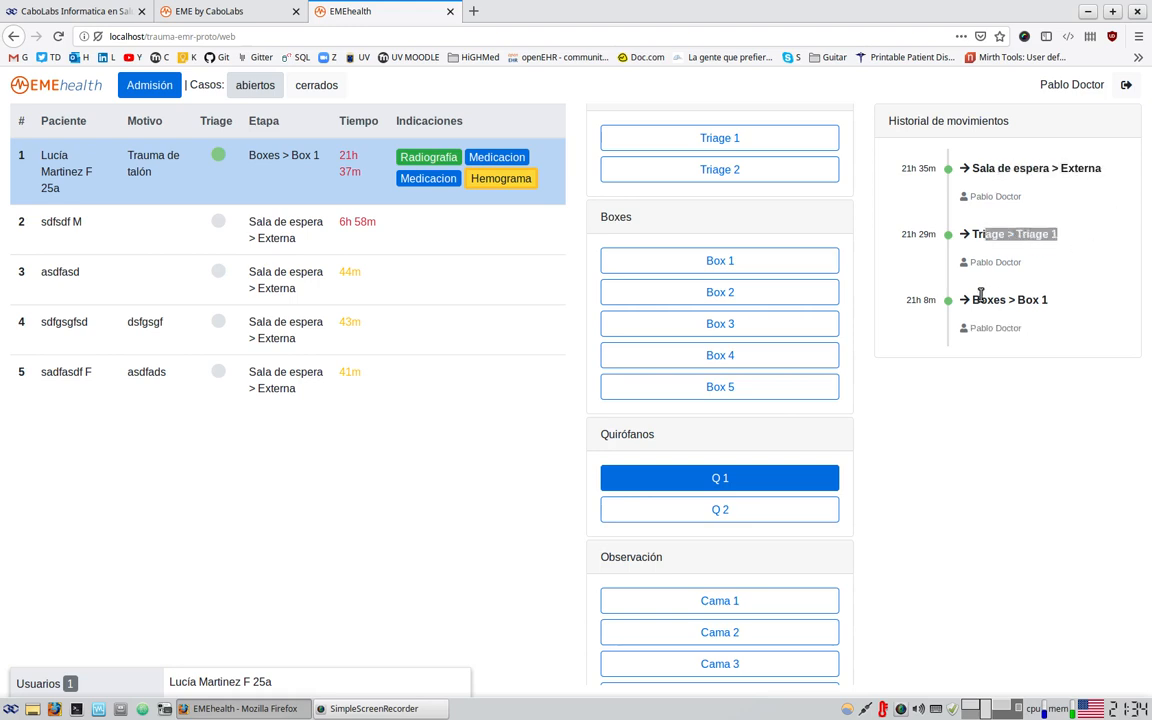
- Examine the Boxes > Box 1 entry in the movement history and the care locations available for moving the patient
{"action": "left_click_drag", "start_coordinate": [978, 300], "coordinate": [1075, 368]}
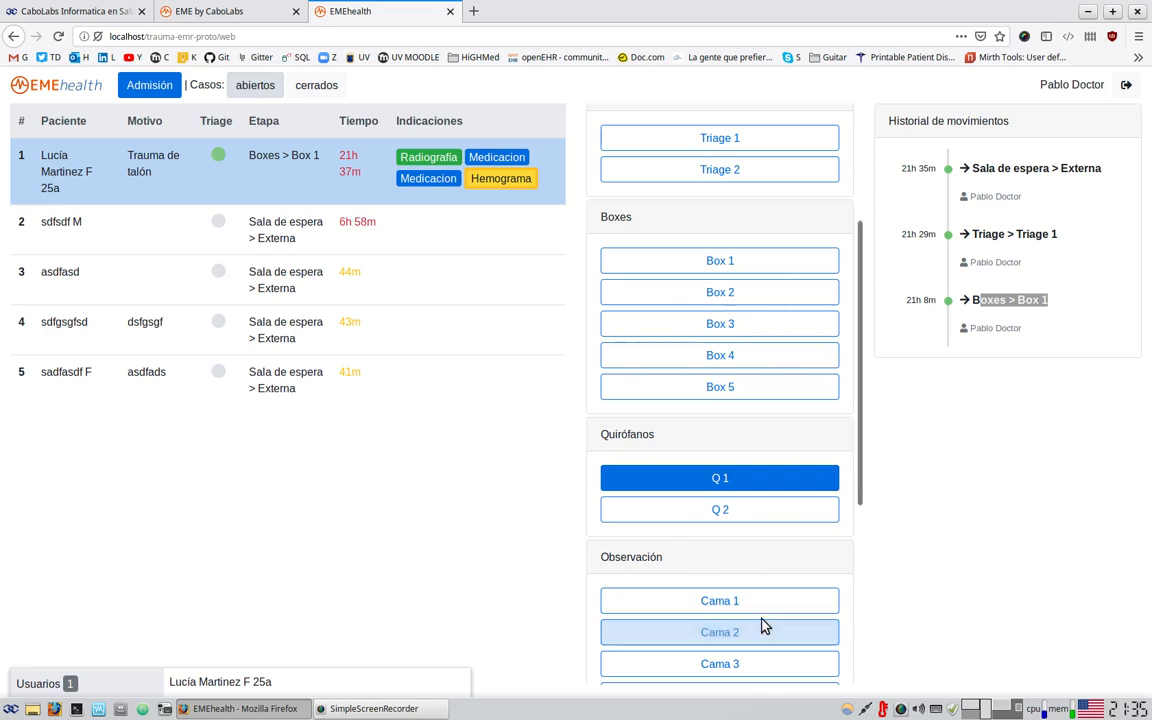
{"action": "scroll", "coordinate": [700, 530], "scroll_direction": "up", "scroll_amount": 2}
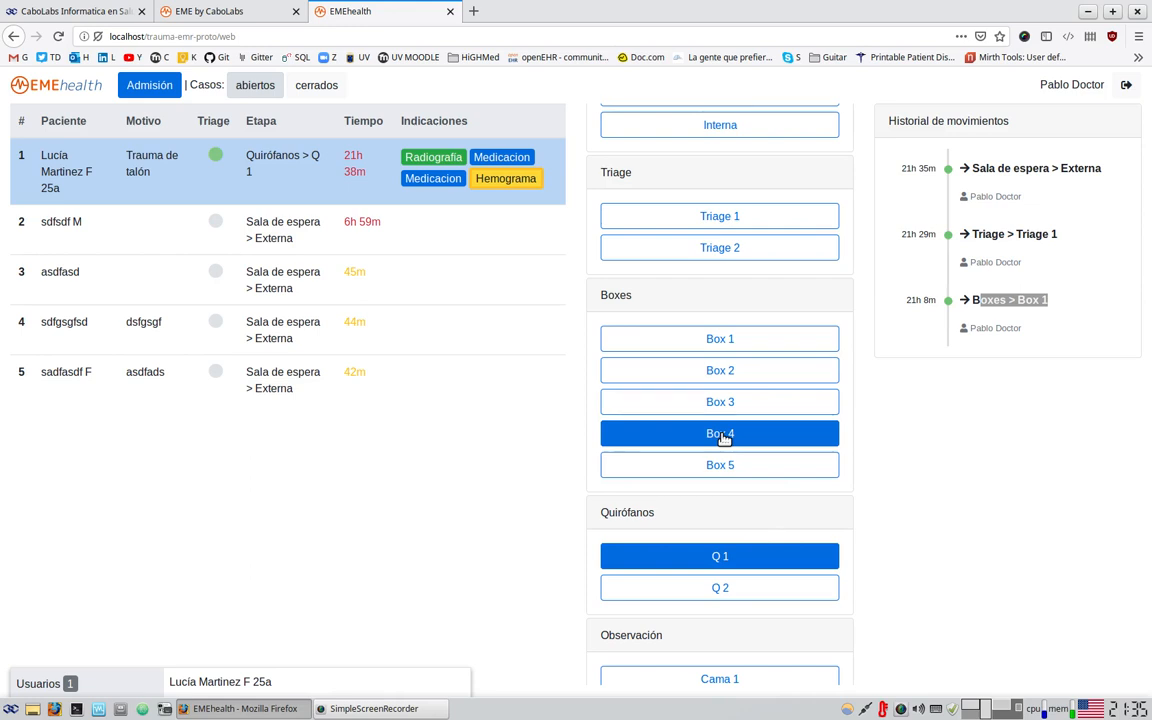
{"action": "scroll", "coordinate": [724, 438], "scroll_direction": "down", "scroll_amount": 5}
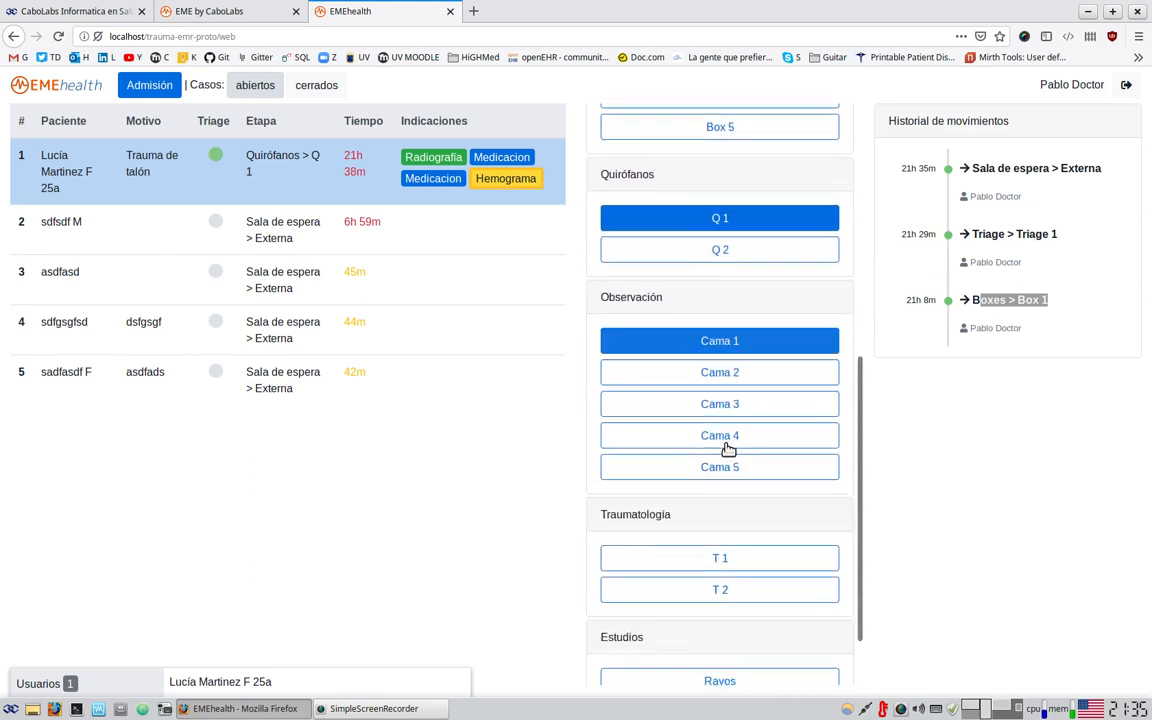
{"action": "scroll", "coordinate": [663, 566], "scroll_direction": "up", "scroll_amount": 5}
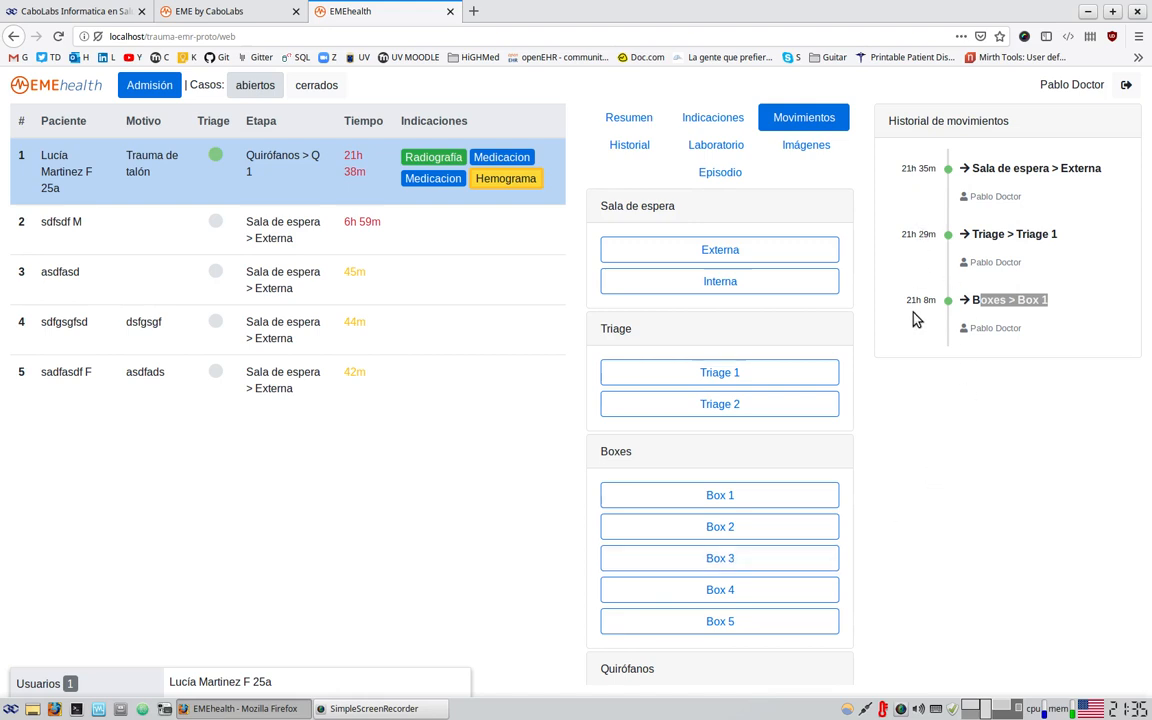
{"action": "scroll", "coordinate": [779, 586], "scroll_direction": "down", "scroll_amount": 3}
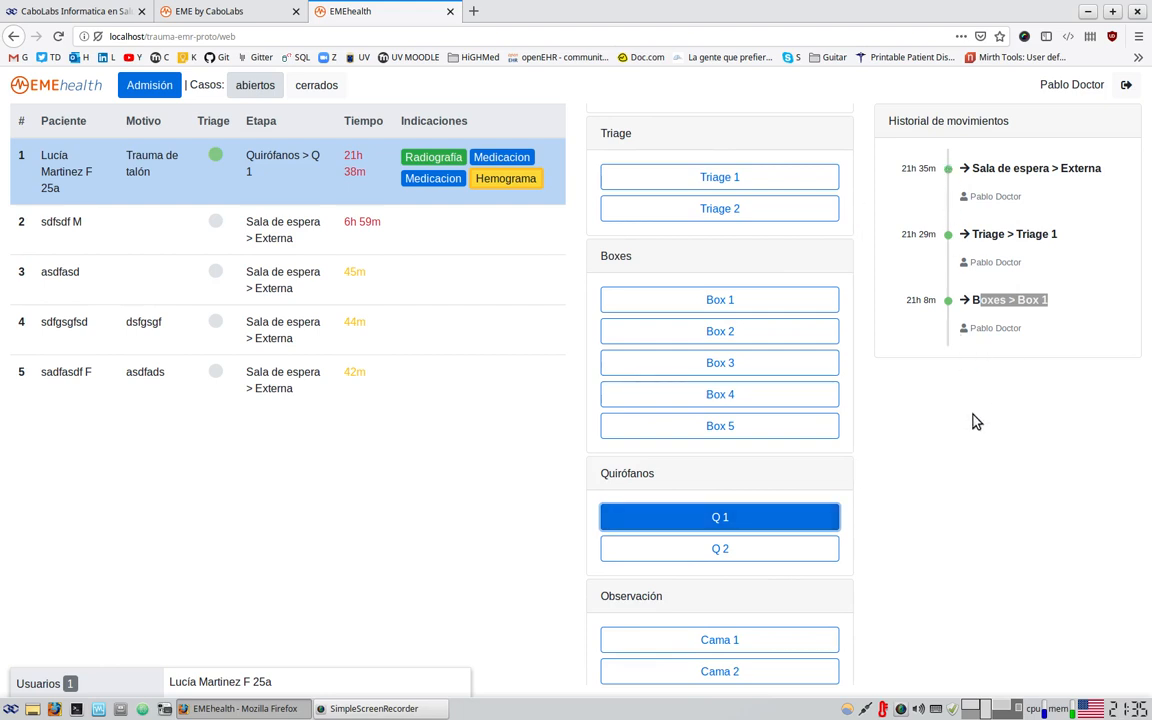
{"action": "scroll", "coordinate": [771, 484], "scroll_direction": "up", "scroll_amount": 3}
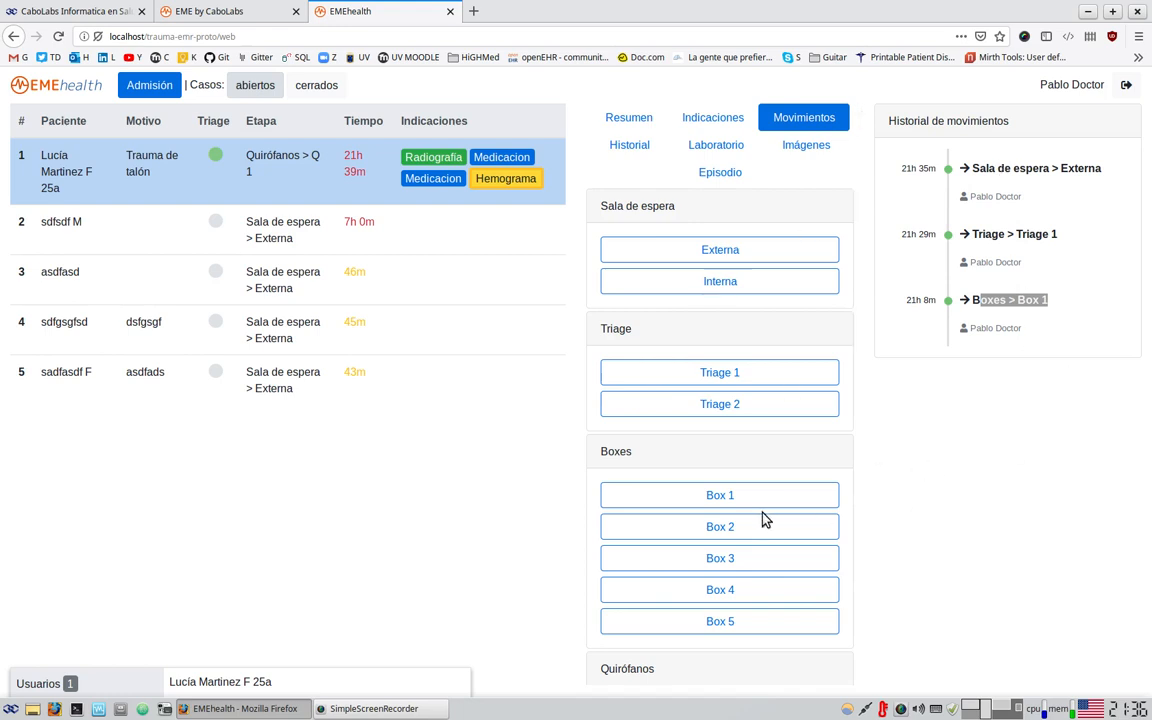
- Open the patient's Historial and, with the page reloaded and the case reopened, view the recorded Condiciones
{"action": "left_click", "coordinate": [632, 148]}
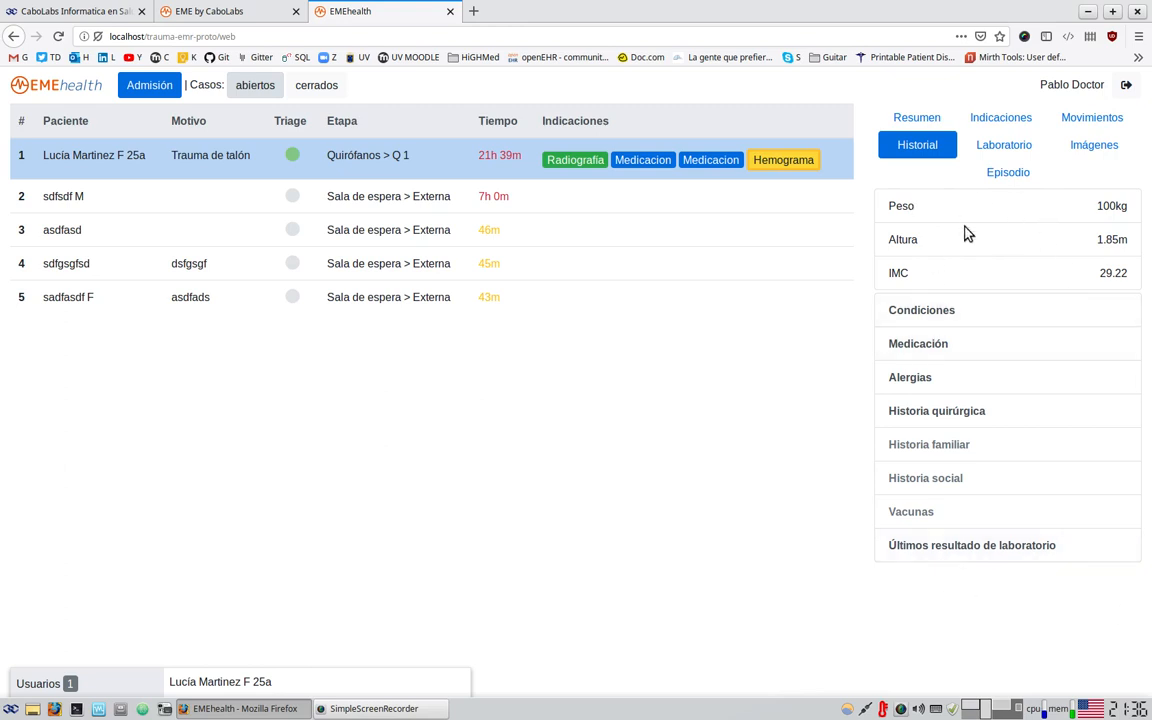
{"action": "left_click", "coordinate": [942, 314]}
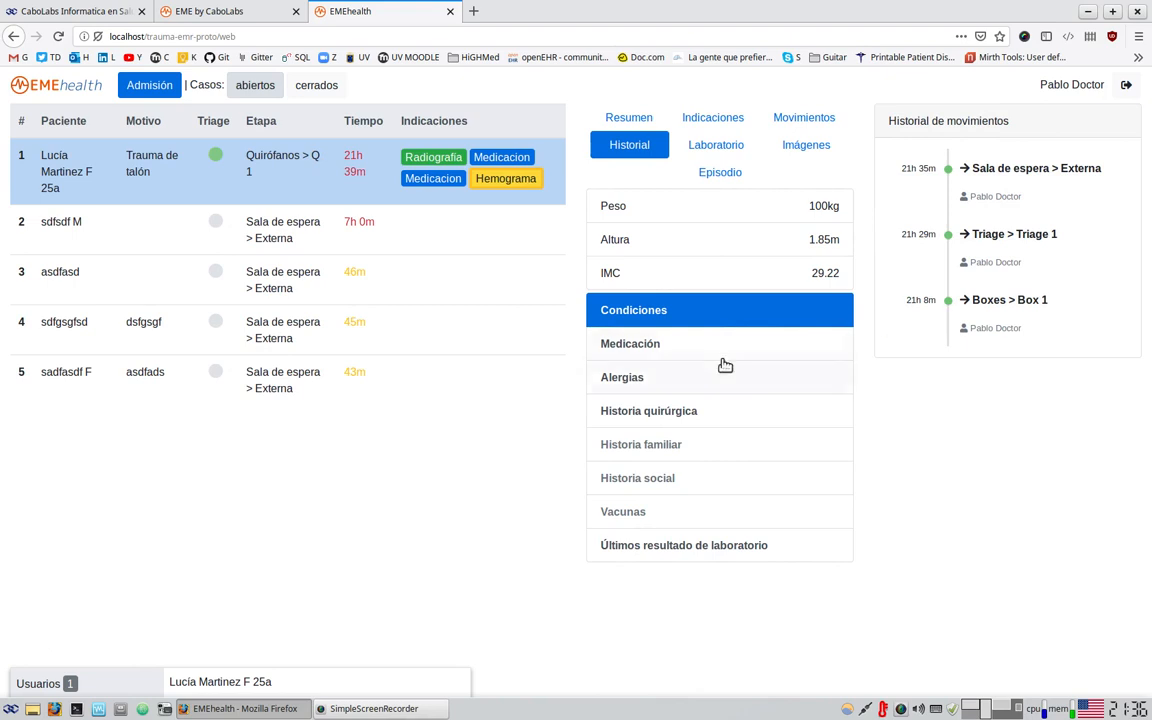
{"action": "left_click", "coordinate": [57, 37]}
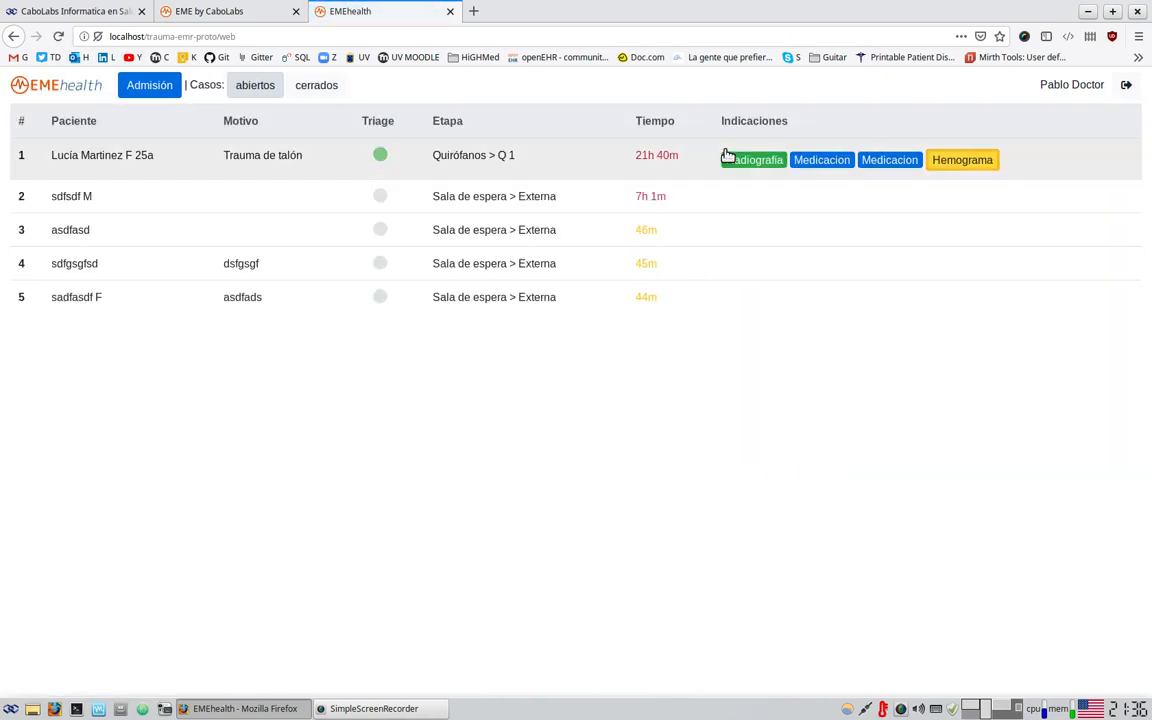
{"action": "left_click", "coordinate": [728, 157]}
{"action": "left_click", "coordinate": [920, 147]}
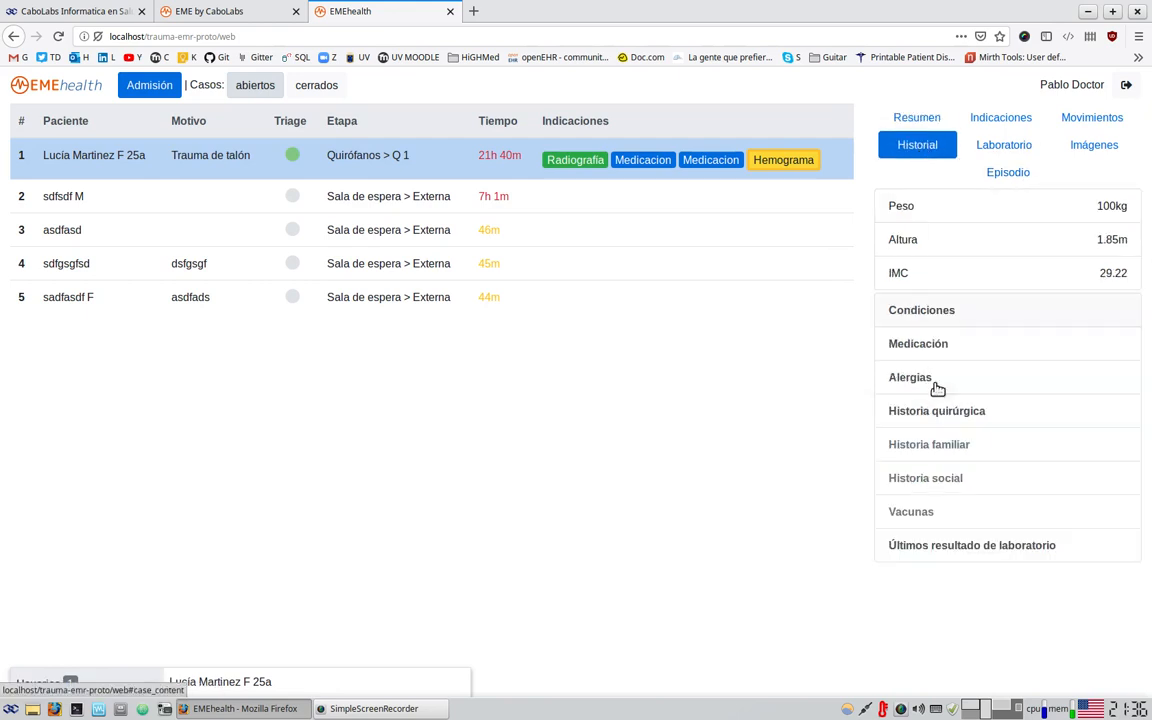
{"action": "left_click", "coordinate": [942, 320]}
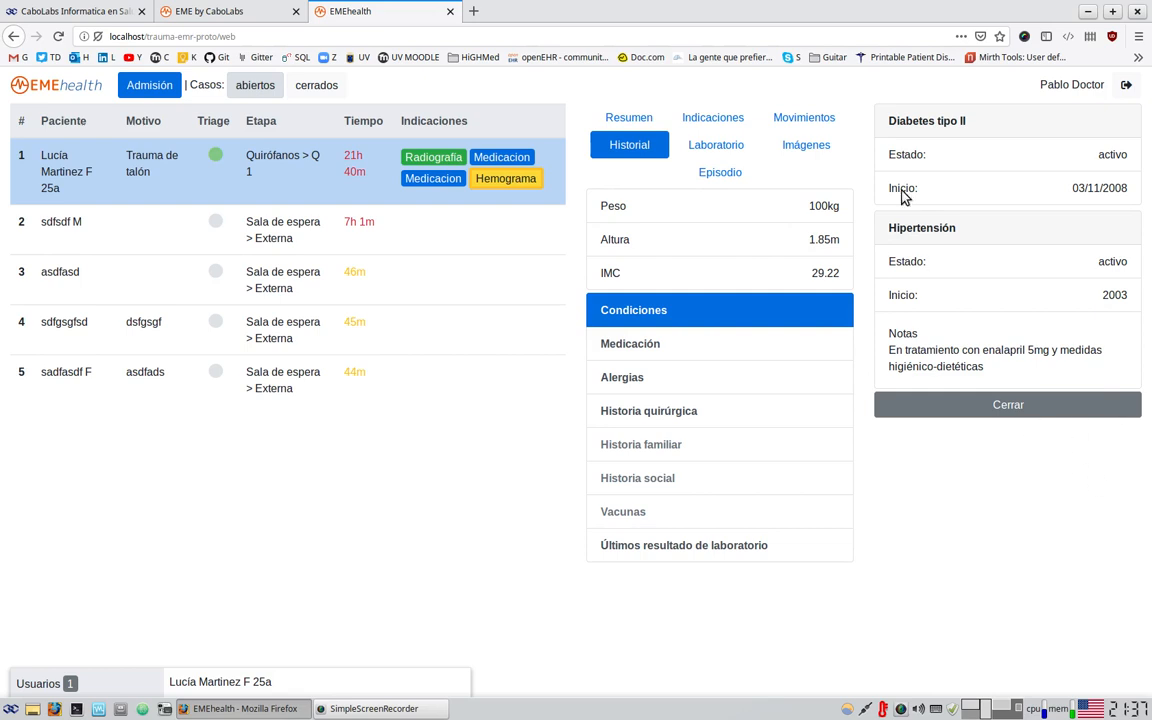
- Review the patient's Medicación, Alergias, Historia quirúrgica and Últimos resultado de laboratorio in the medical history
{"action": "left_click", "coordinate": [742, 343]}
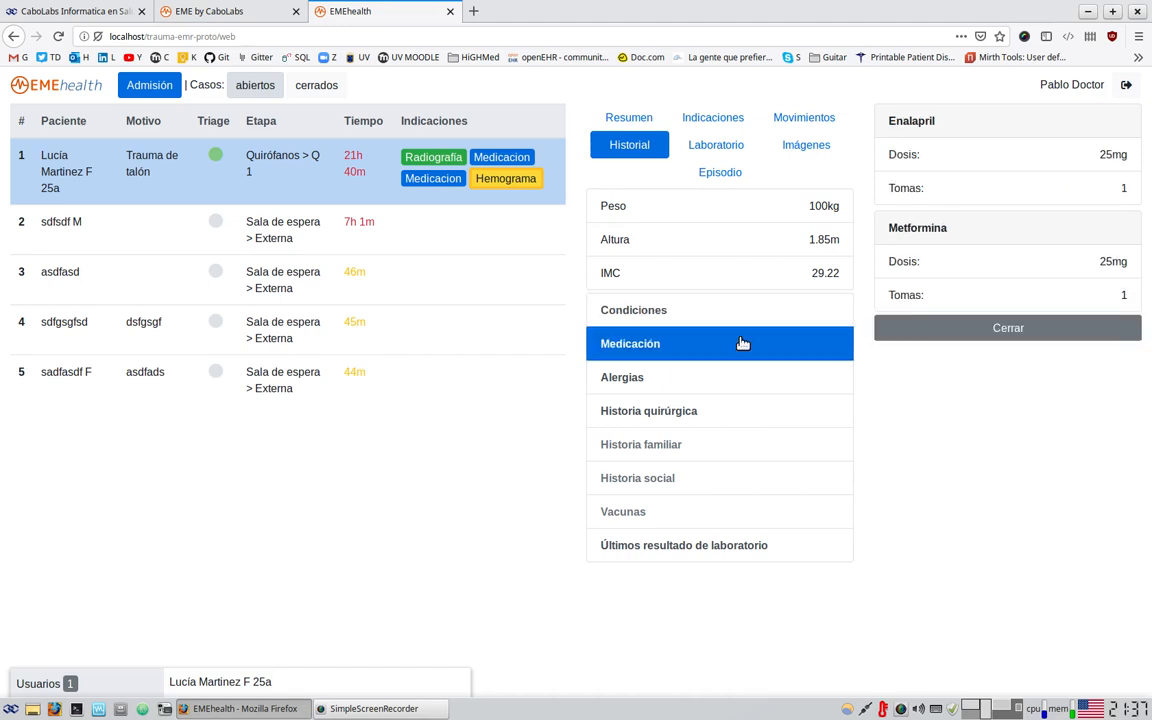
{"action": "left_click", "coordinate": [708, 390]}
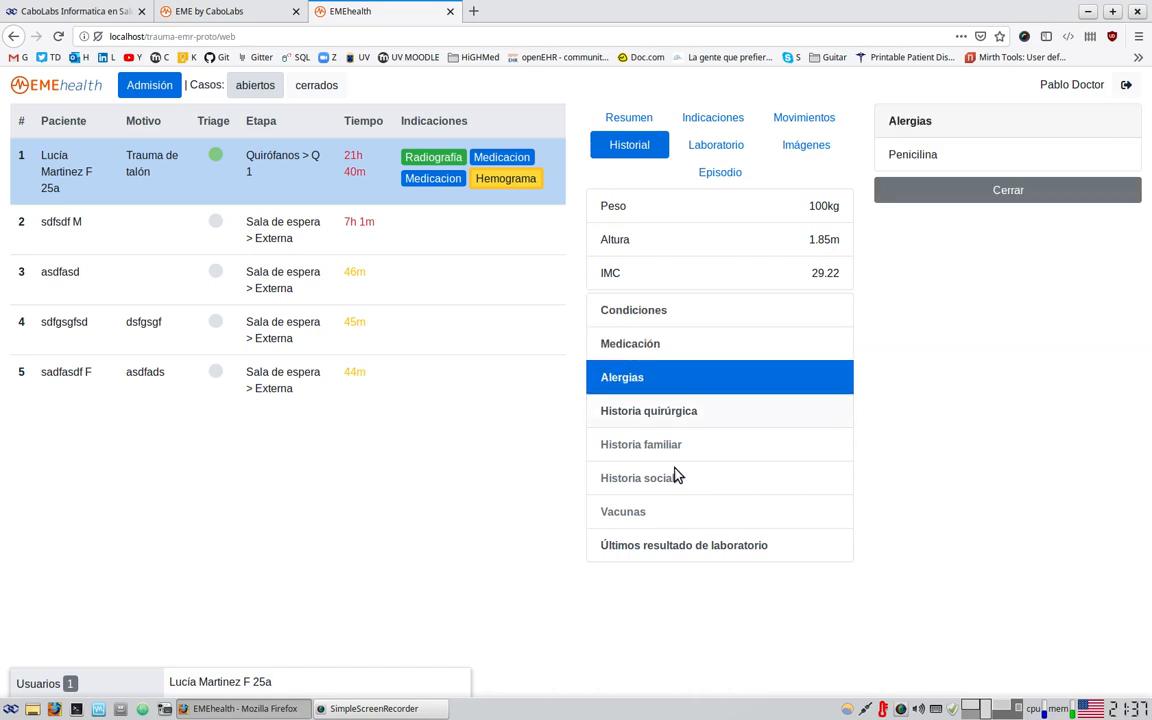
{"action": "left_click", "coordinate": [654, 412]}
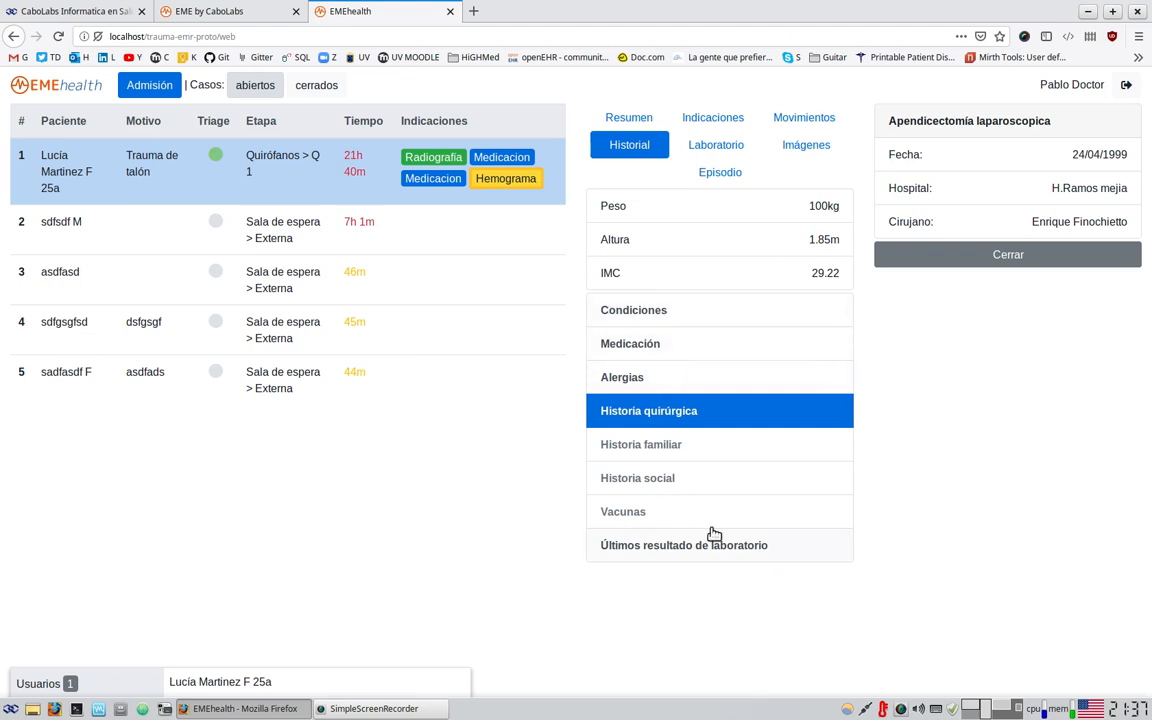
{"action": "left_click", "coordinate": [751, 542]}
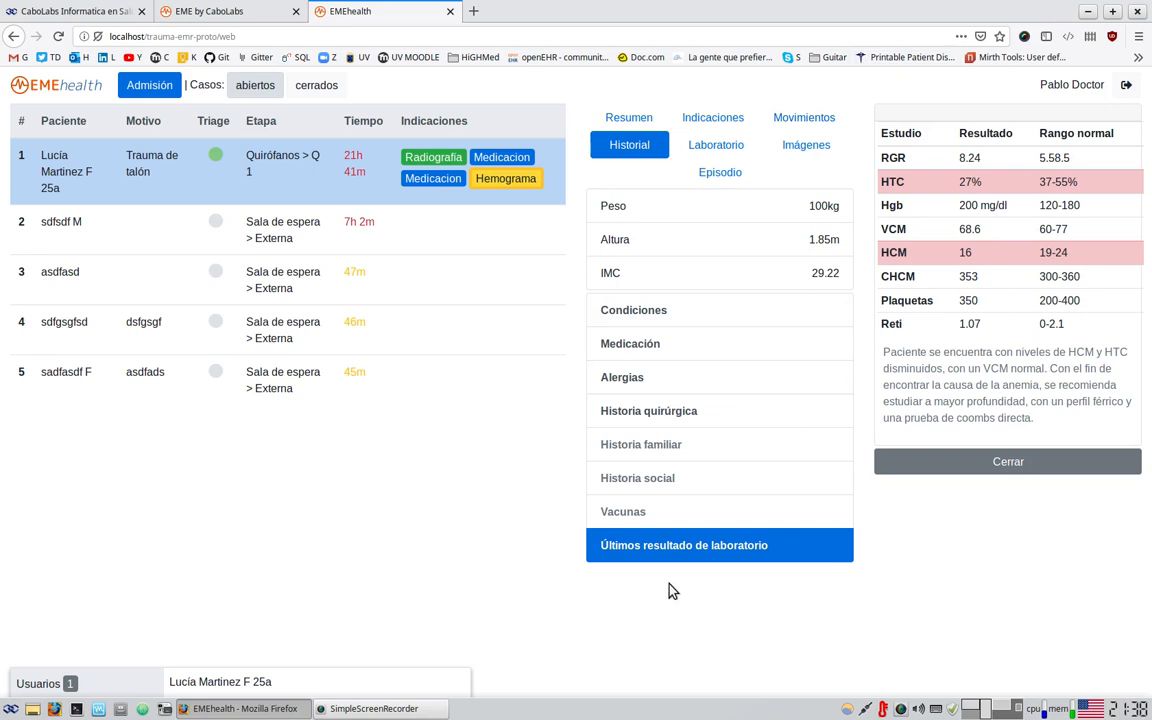
- Open the case's Laboratorio studies, view the Hemograma result and close it
{"action": "left_click", "coordinate": [718, 148]}
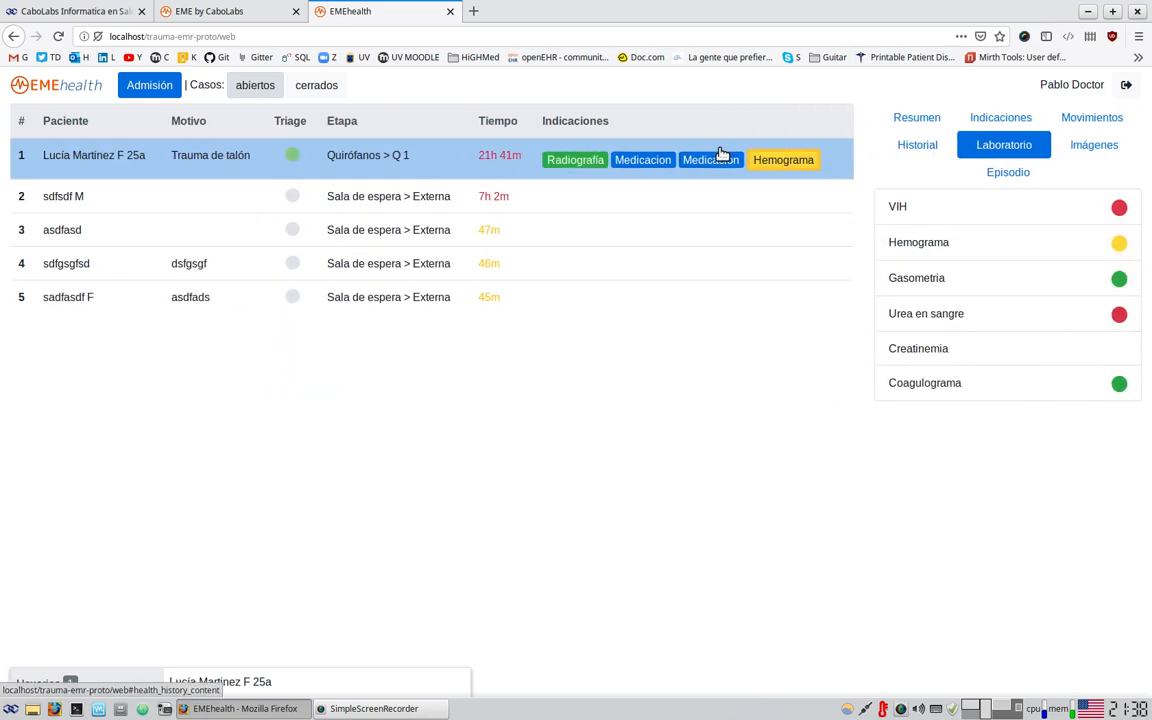
{"action": "left_click", "coordinate": [1080, 155]}
{"action": "left_click", "coordinate": [1008, 147]}
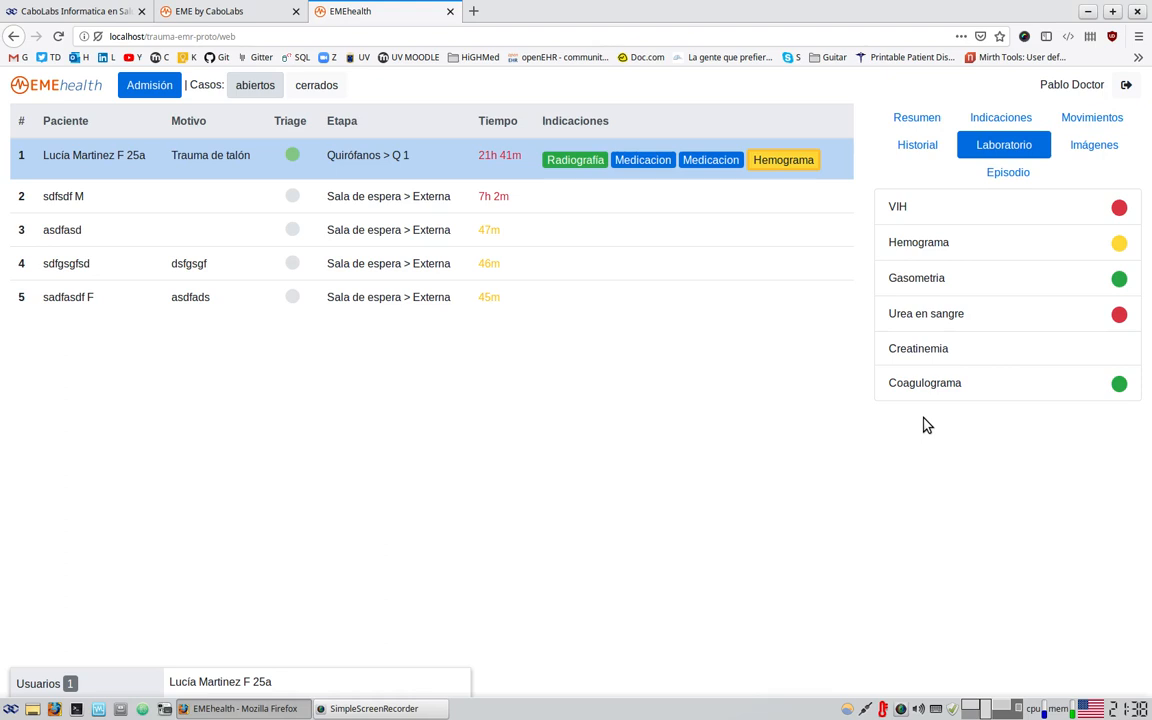
{"action": "left_click", "coordinate": [951, 250]}
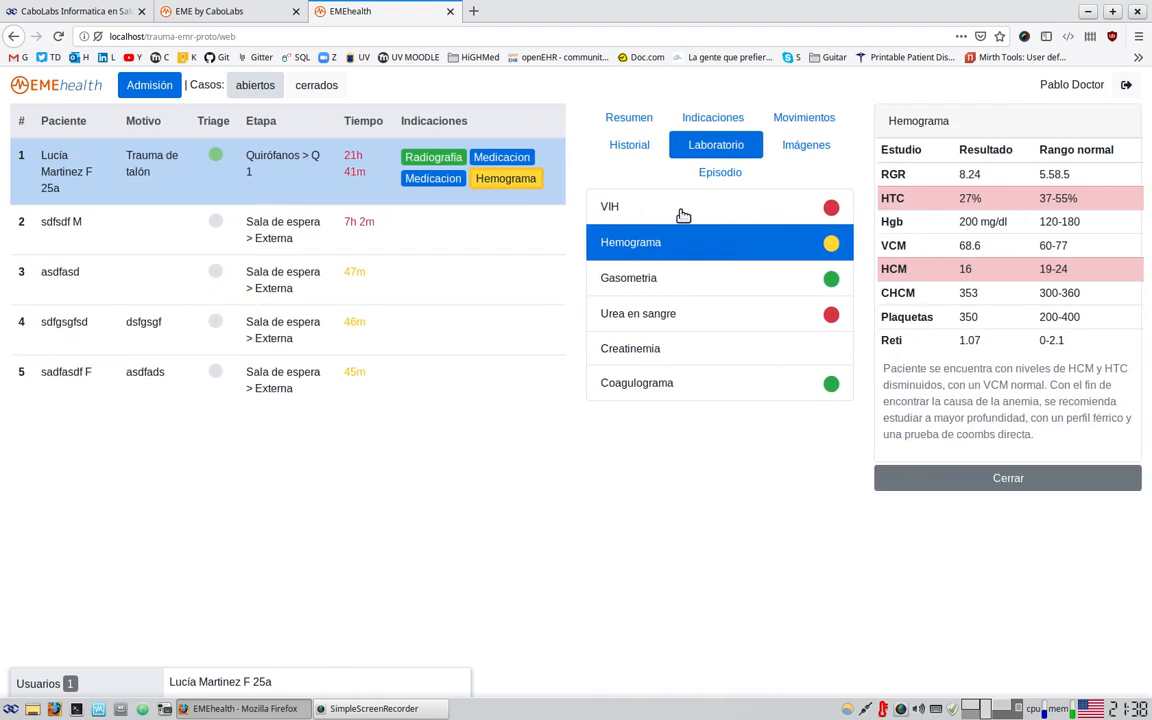
{"action": "left_click", "coordinate": [941, 480]}
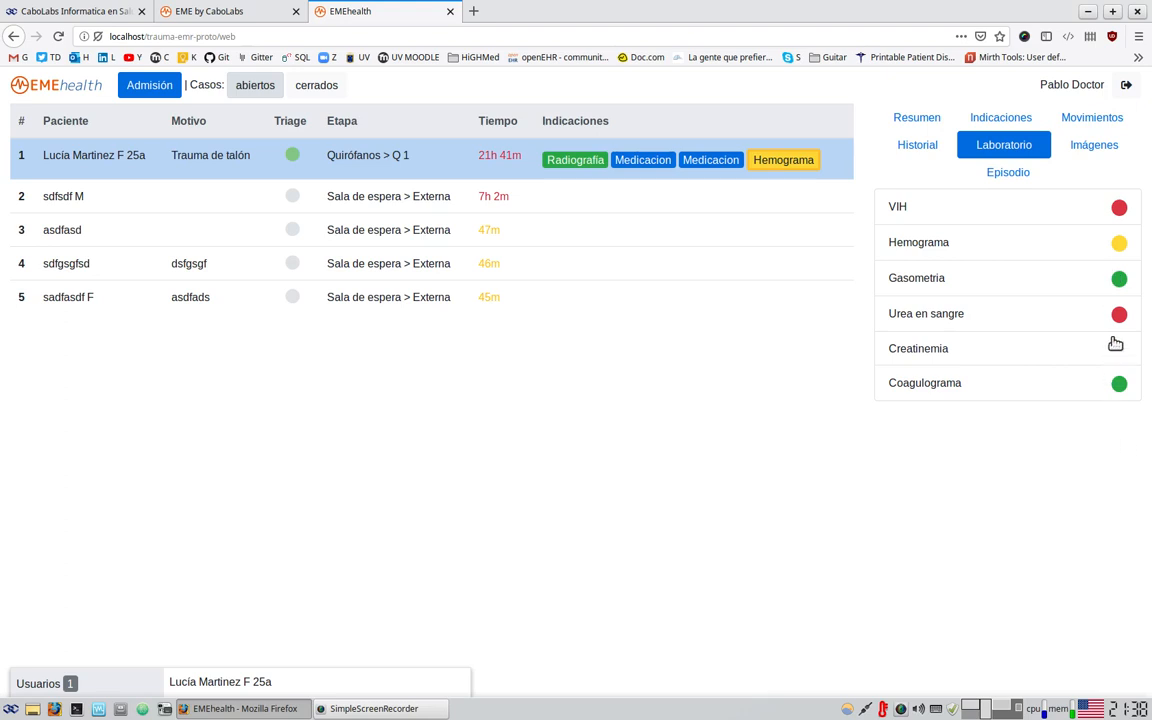
- Reopen the Hemograma result and examine the RGR and HTC values against their normal ranges
{"action": "left_click", "coordinate": [1119, 249]}
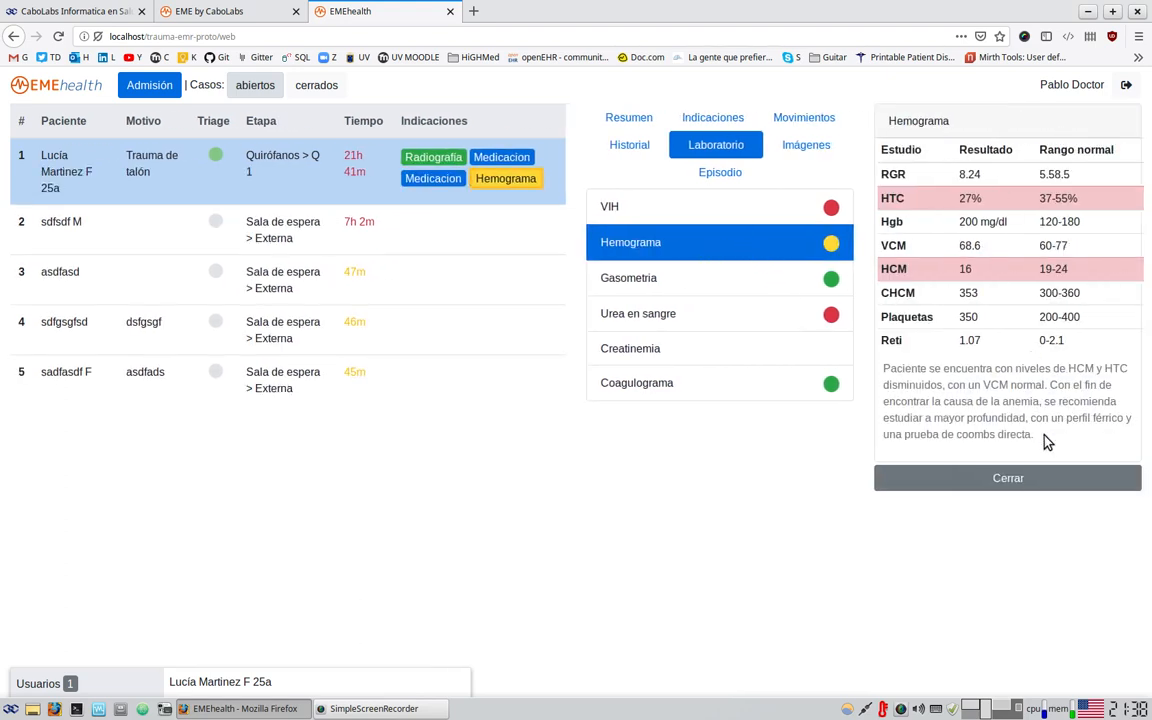
{"action": "left_click_drag", "start_coordinate": [958, 174], "coordinate": [1060, 174]}
{"action": "left_click_drag", "start_coordinate": [957, 198], "coordinate": [1084, 197]}
{"action": "left_click", "coordinate": [1070, 398]}
- Open the DX Torax frente y perfil study from the case's Imágenes and display its Serie 1
{"action": "left_click", "coordinate": [815, 148]}
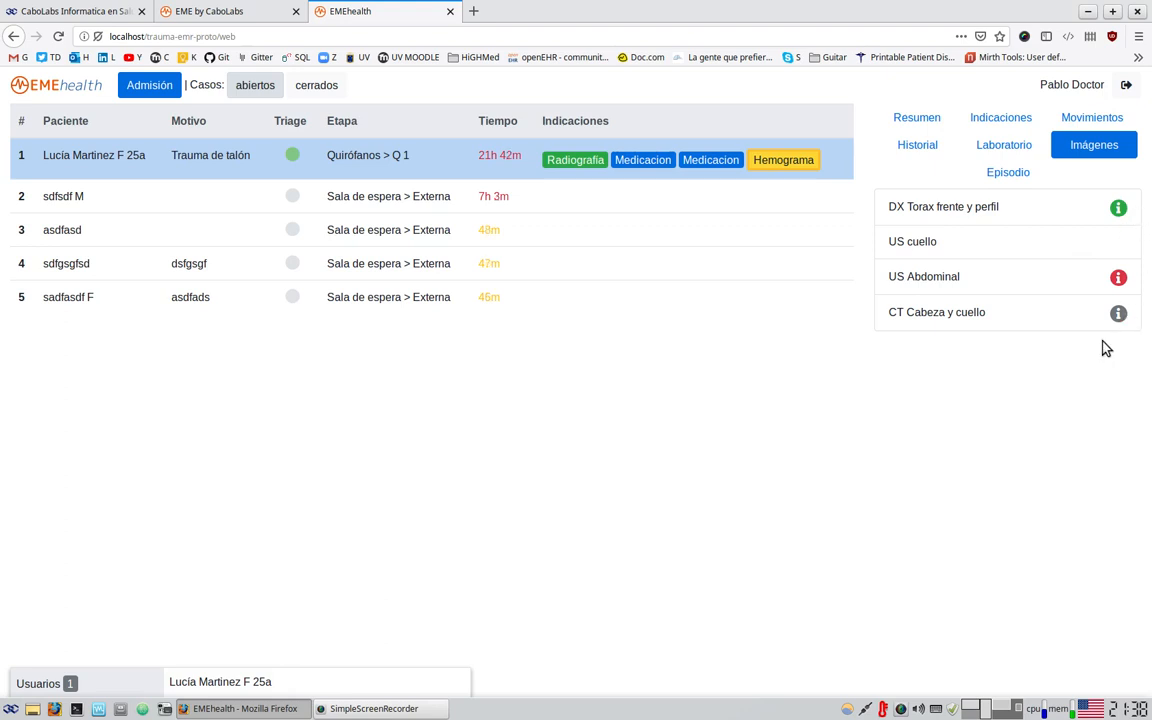
{"action": "left_click", "coordinate": [960, 220]}
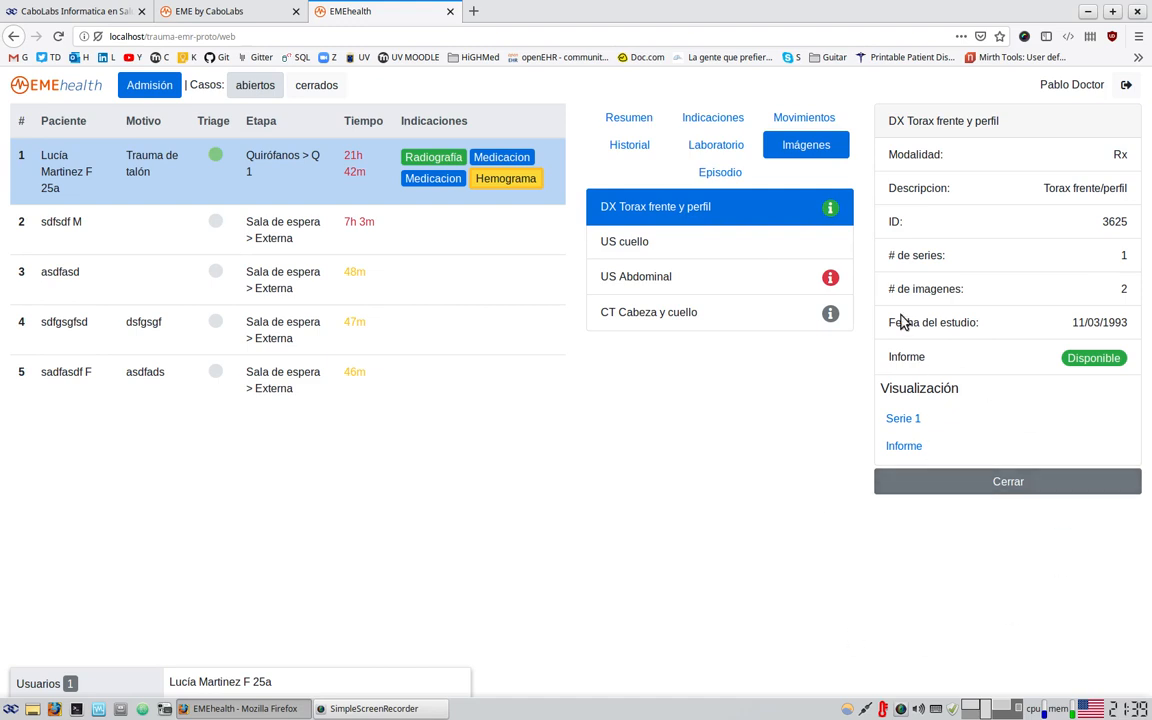
{"action": "left_click", "coordinate": [918, 420]}
{"action": "scroll", "coordinate": [1030, 495], "scroll_direction": "down", "scroll_amount": 3}
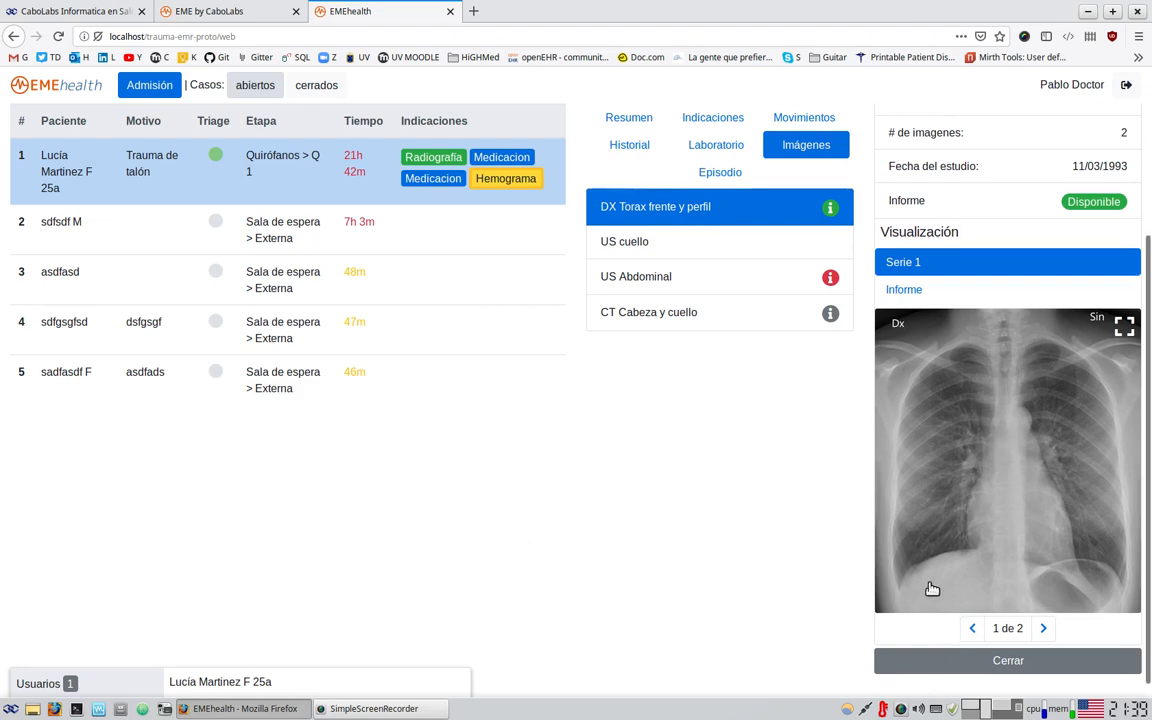
- View both chest X-ray images of Serie 1 enlarged, close the viewer and read the study's Informe
{"action": "left_click", "coordinate": [978, 464]}
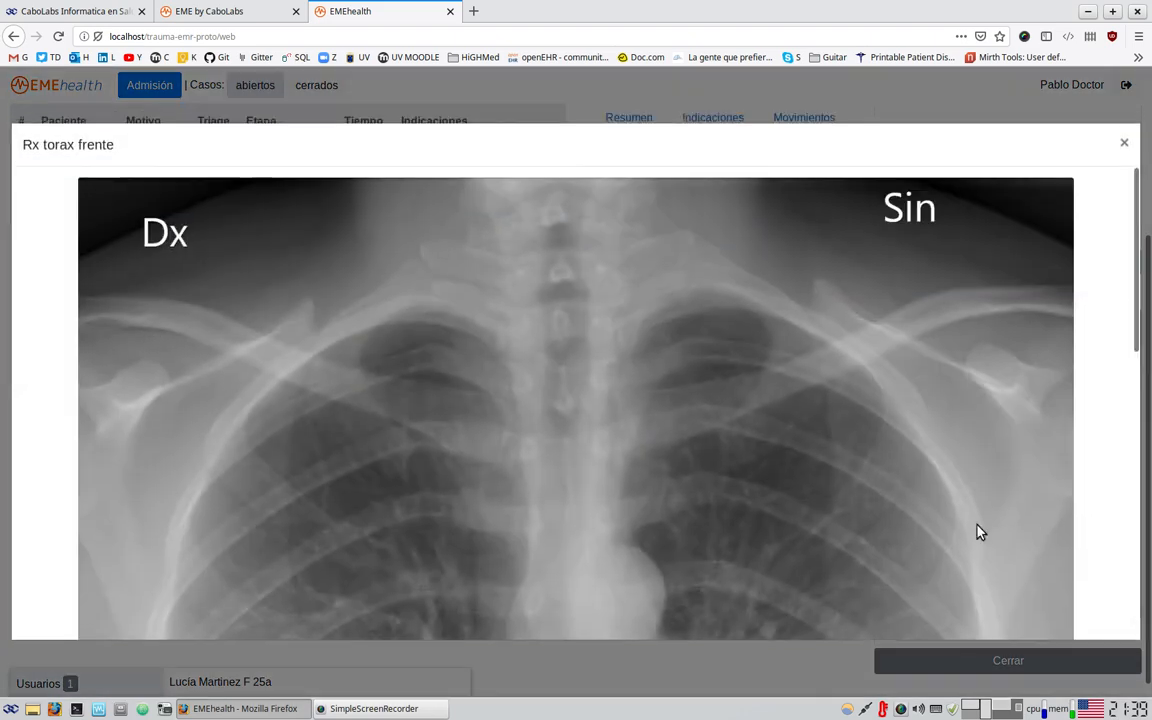
{"action": "scroll", "coordinate": [978, 532], "scroll_direction": "down", "scroll_amount": 10}
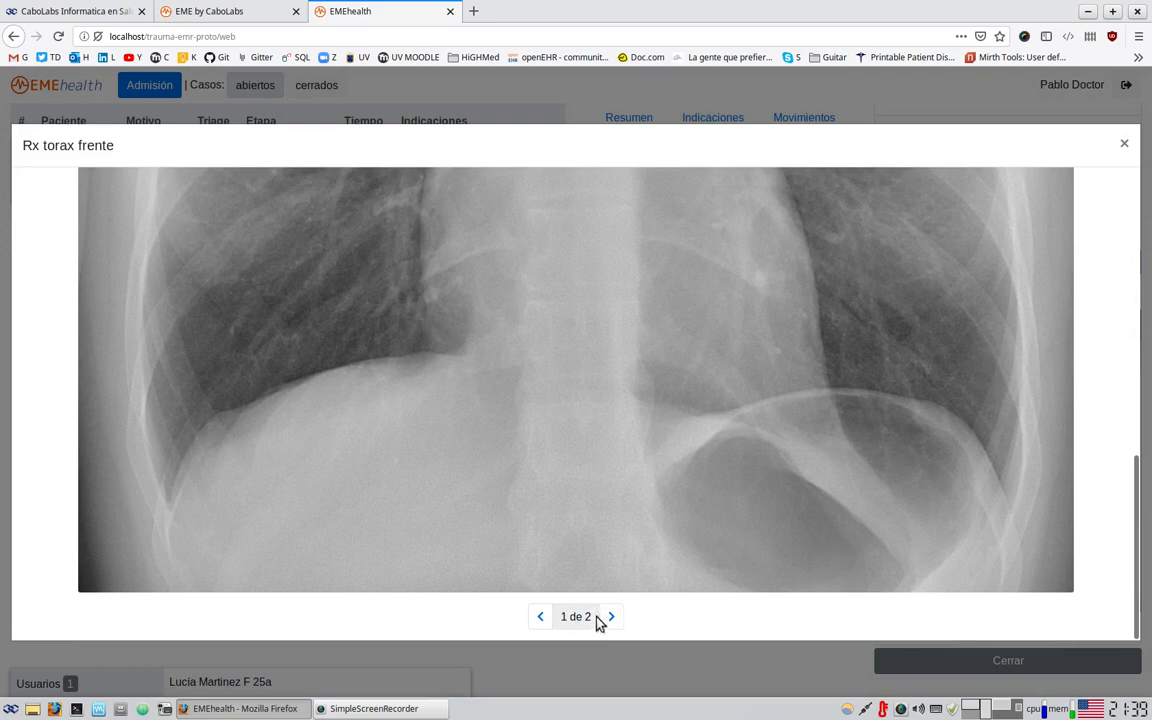
{"action": "left_click", "coordinate": [611, 617]}
{"action": "scroll", "coordinate": [836, 494], "scroll_direction": "up", "scroll_amount": 10}
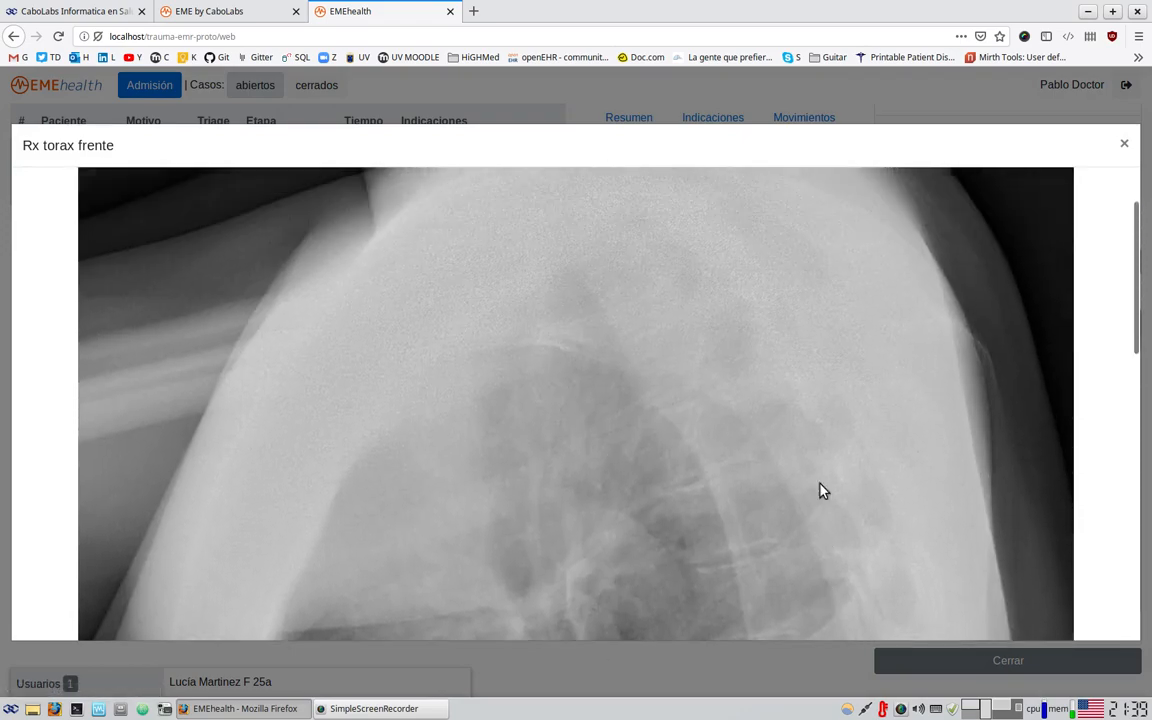
{"action": "scroll", "coordinate": [820, 490], "scroll_direction": "down", "scroll_amount": 10}
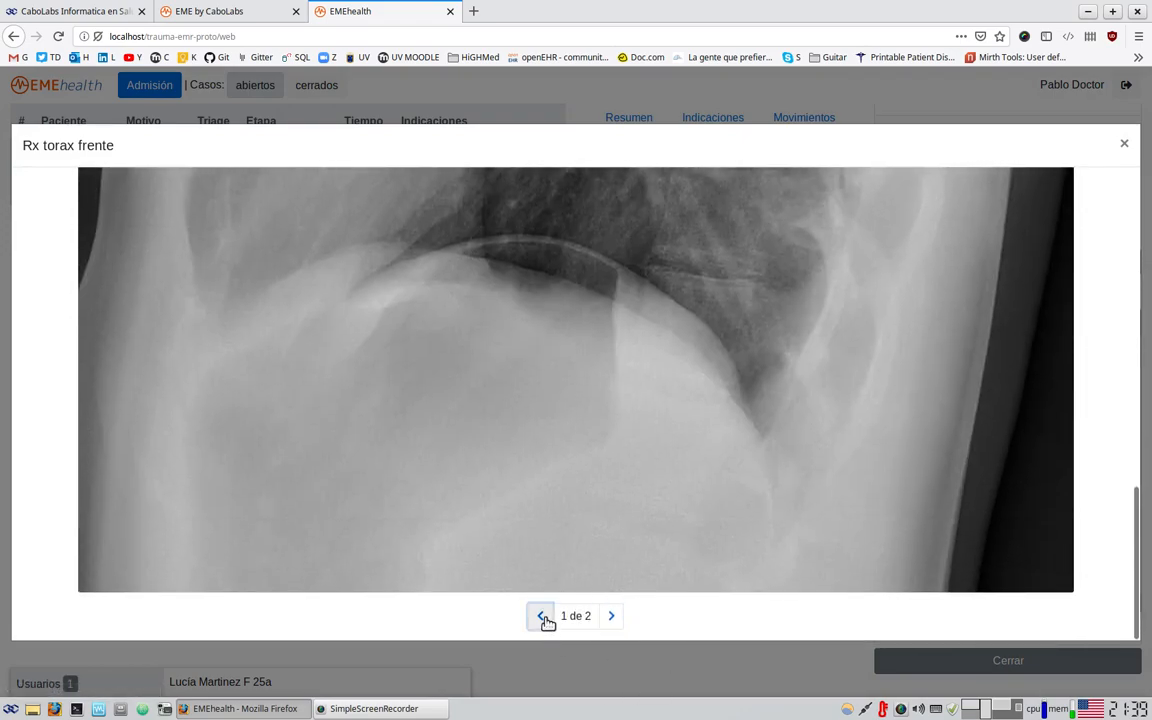
{"action": "left_click", "coordinate": [543, 617]}
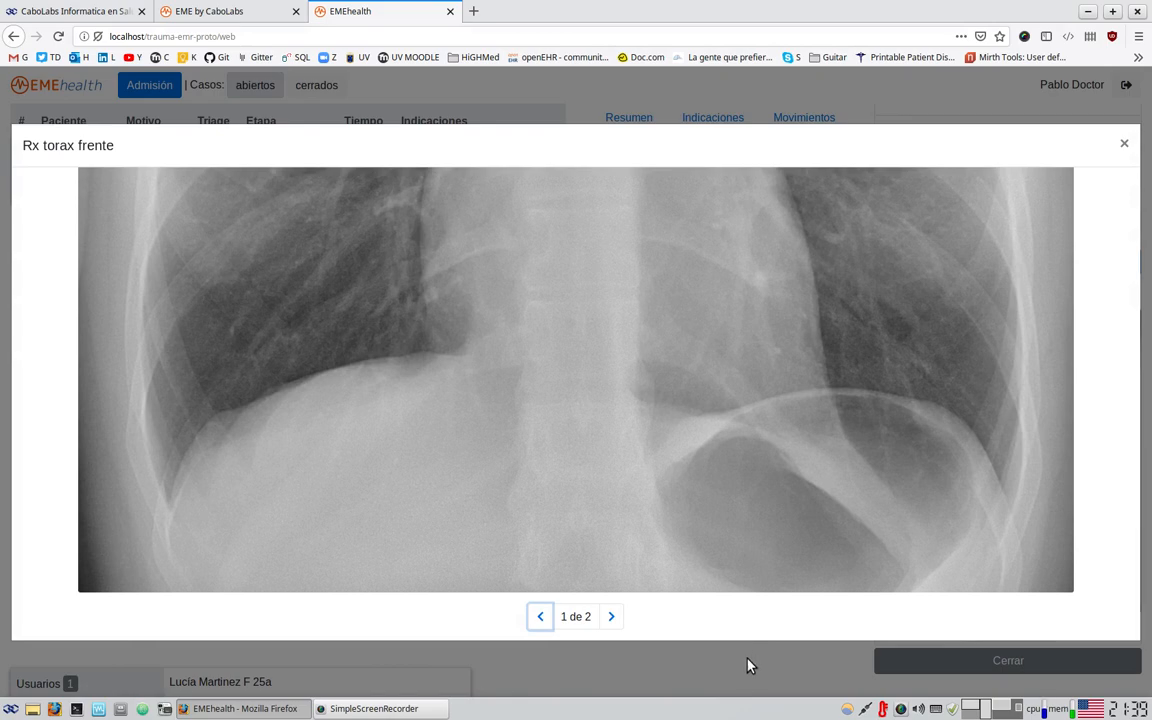
{"action": "left_click", "coordinate": [748, 662]}
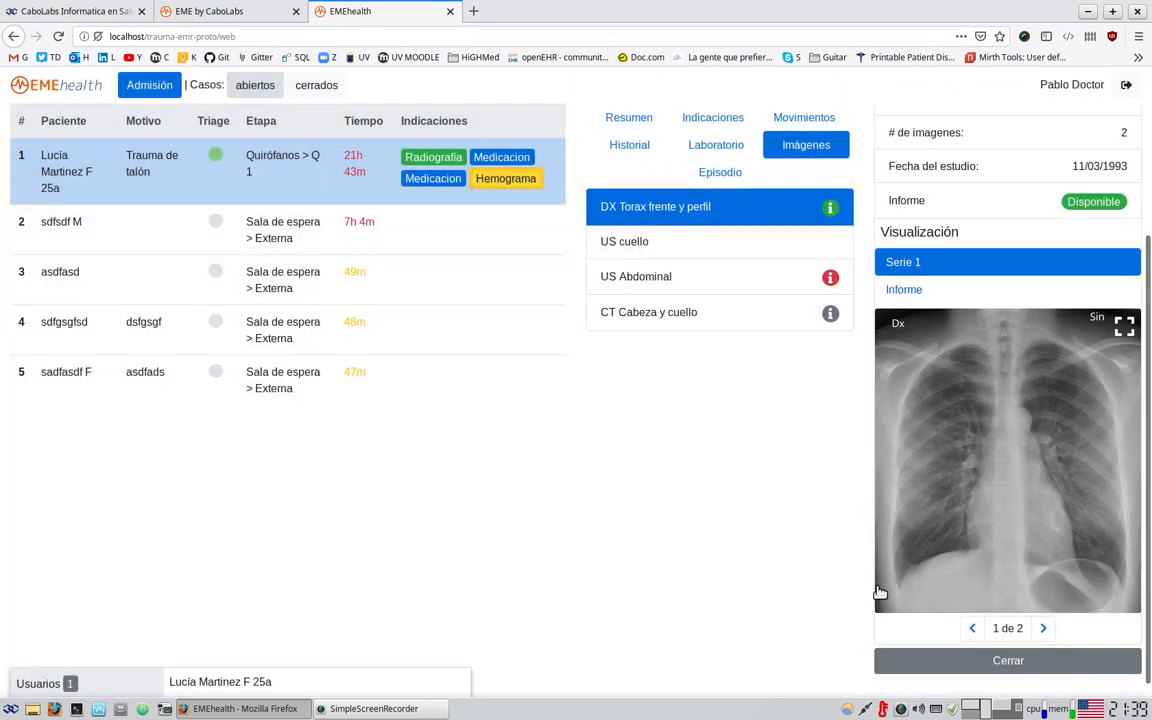
{"action": "left_click", "coordinate": [916, 299]}
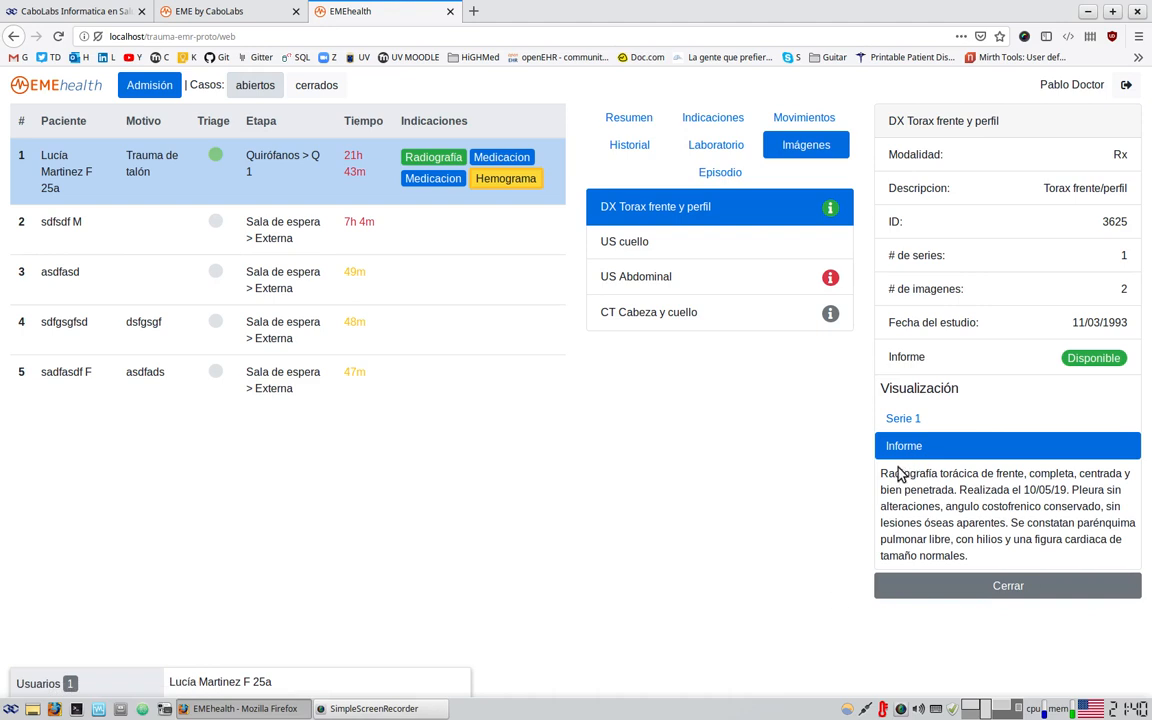
{"action": "left_click_drag", "start_coordinate": [898, 473], "coordinate": [1087, 563]}
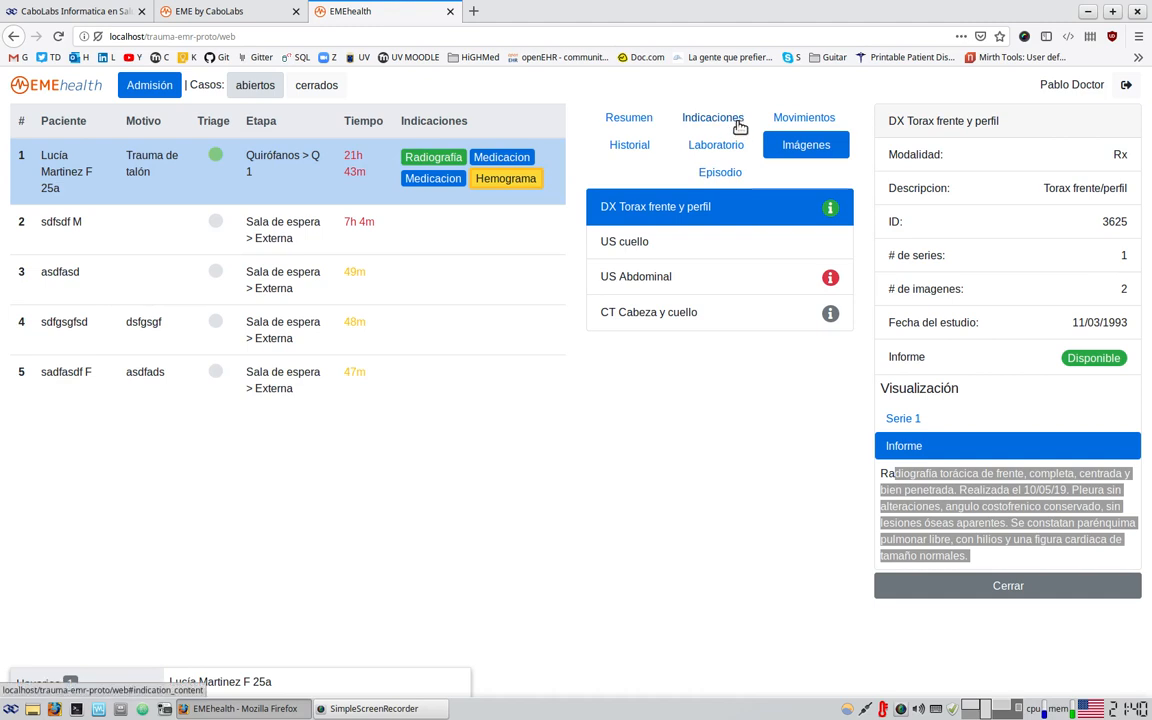
- Open the case's Episodio section and expand the ABCDE and Pedidos groups to examine the available clinical records and orders
{"action": "left_click", "coordinate": [735, 177]}
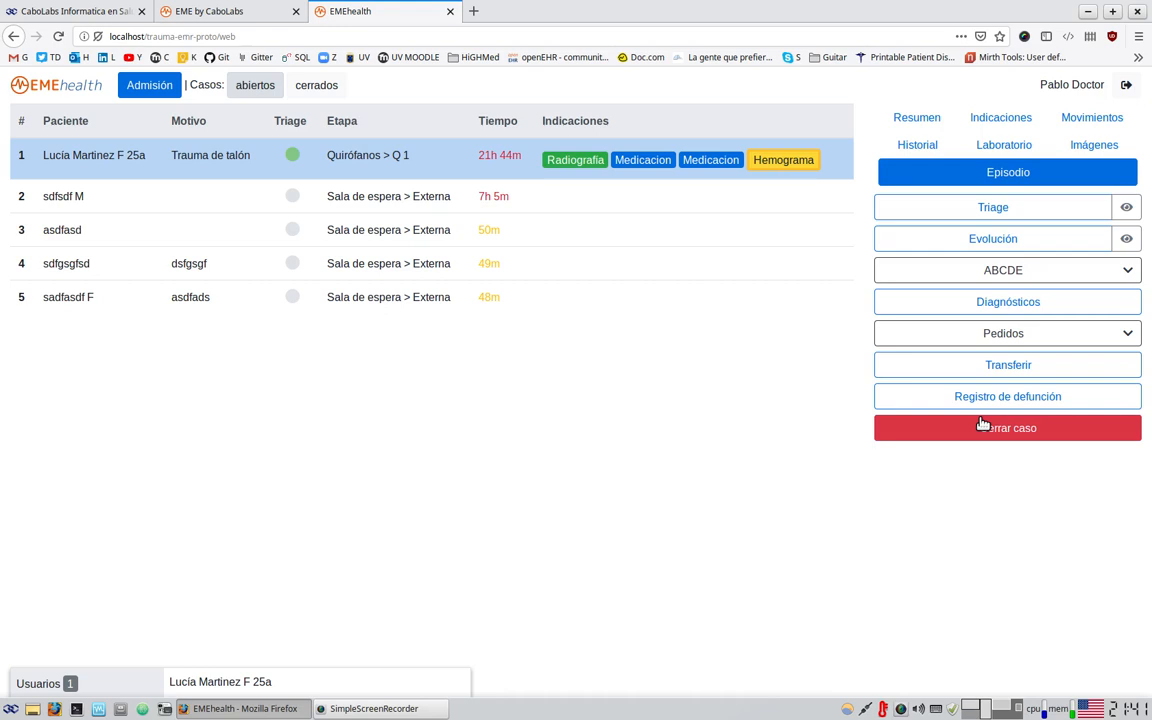
{"action": "left_click", "coordinate": [1057, 272]}
{"action": "left_click", "coordinate": [1030, 503]}
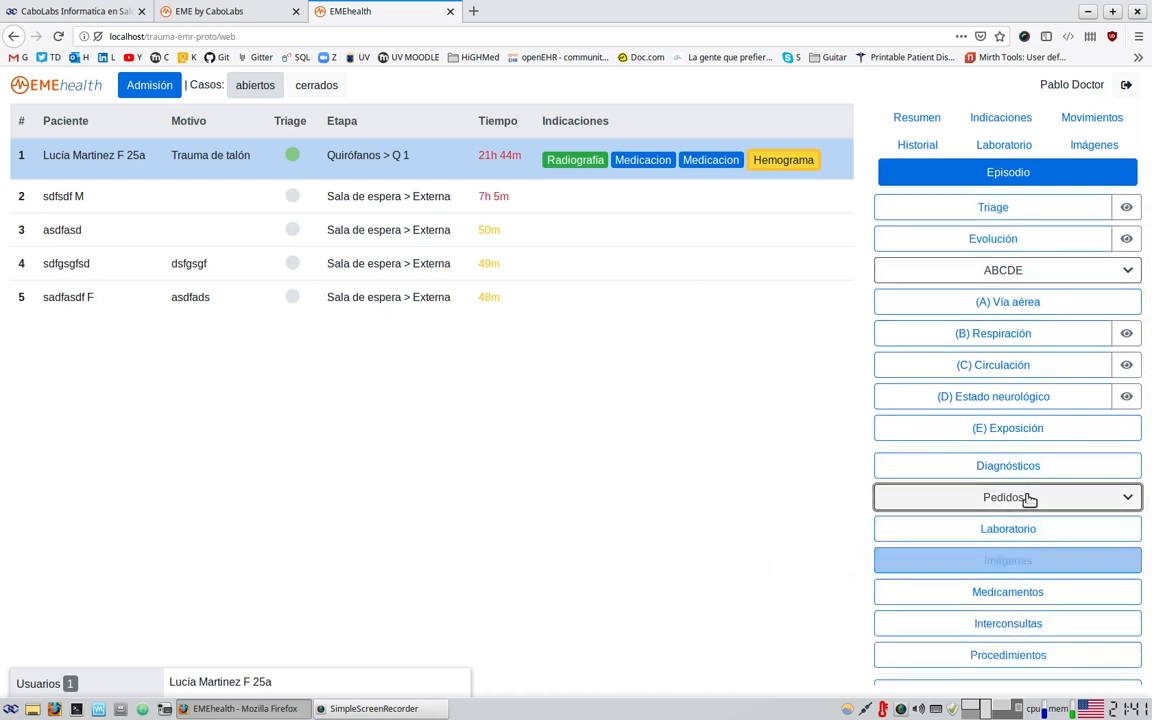
{"action": "scroll", "coordinate": [1029, 510], "scroll_direction": "down", "scroll_amount": 2}
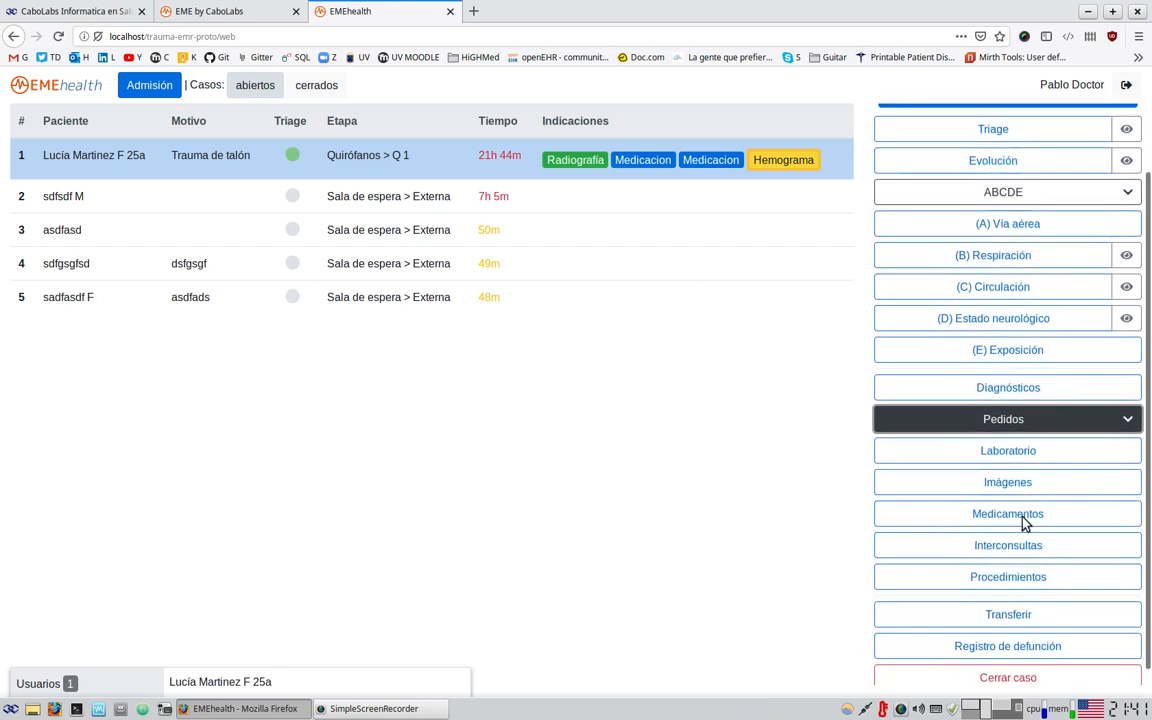
{"action": "left_click", "coordinate": [1015, 233]}
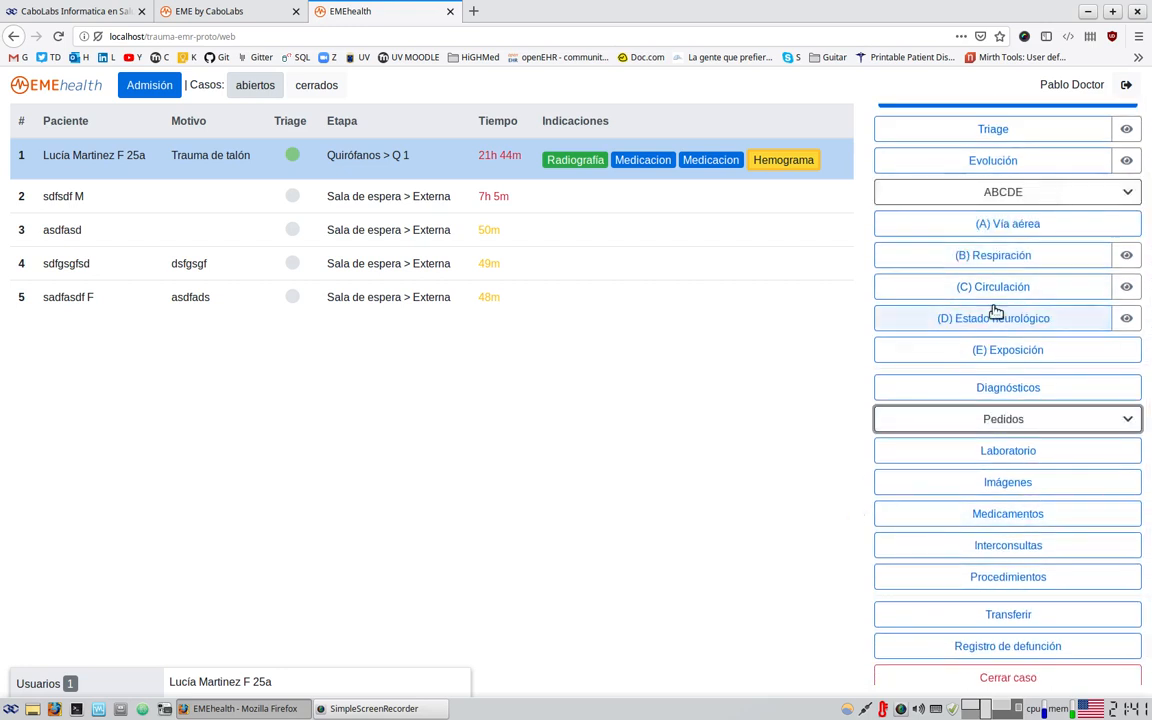
- Check the list of closed cases, return to the open cases and reopen the Trauma de talón case
{"action": "left_click", "coordinate": [999, 396]}
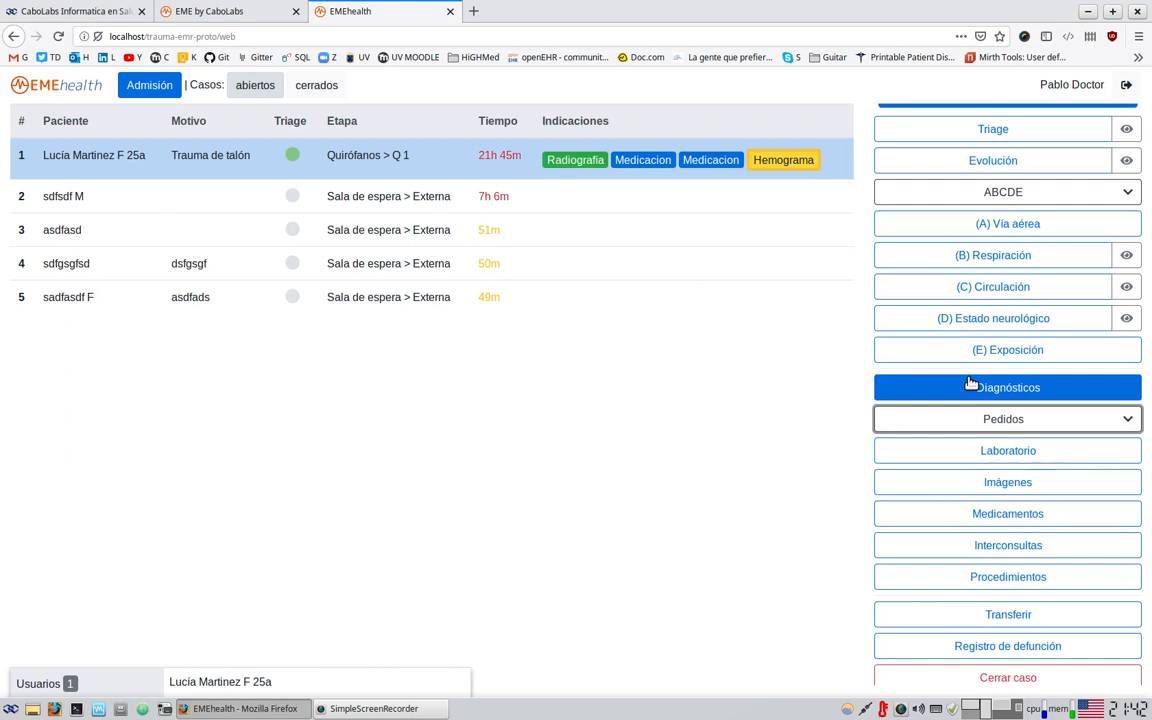
{"action": "scroll", "coordinate": [885, 590], "scroll_direction": "down", "scroll_amount": 1}
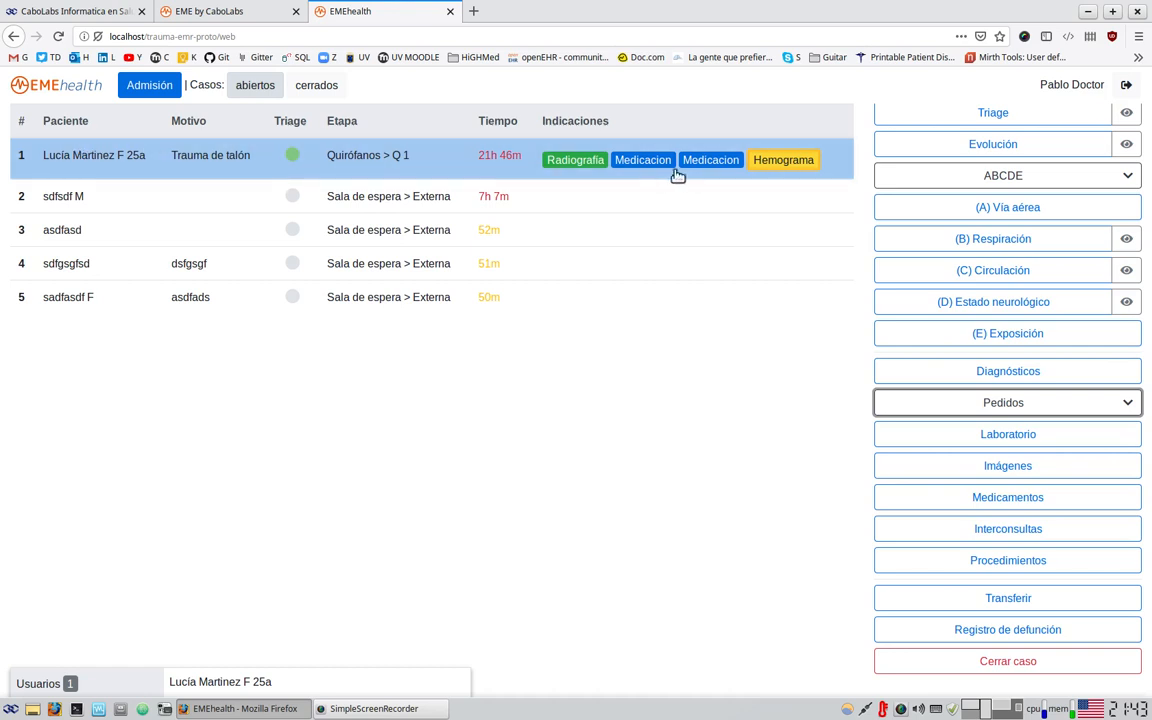
{"action": "left_click", "coordinate": [310, 85]}
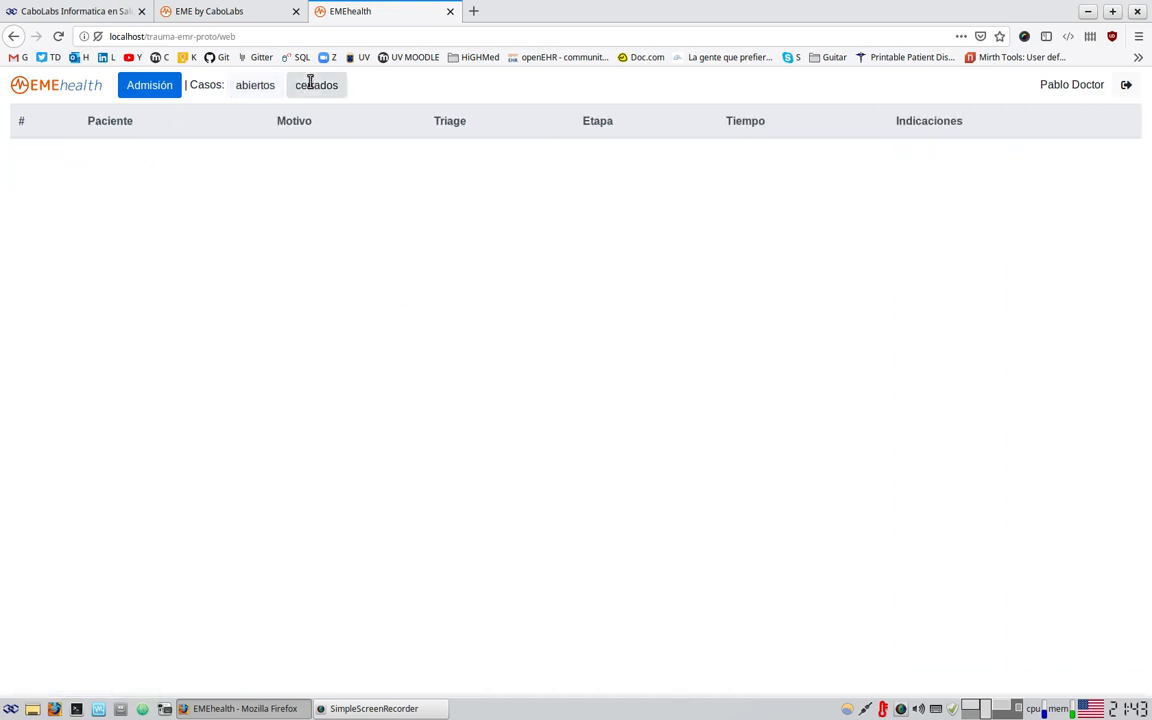
{"action": "left_click", "coordinate": [264, 84]}
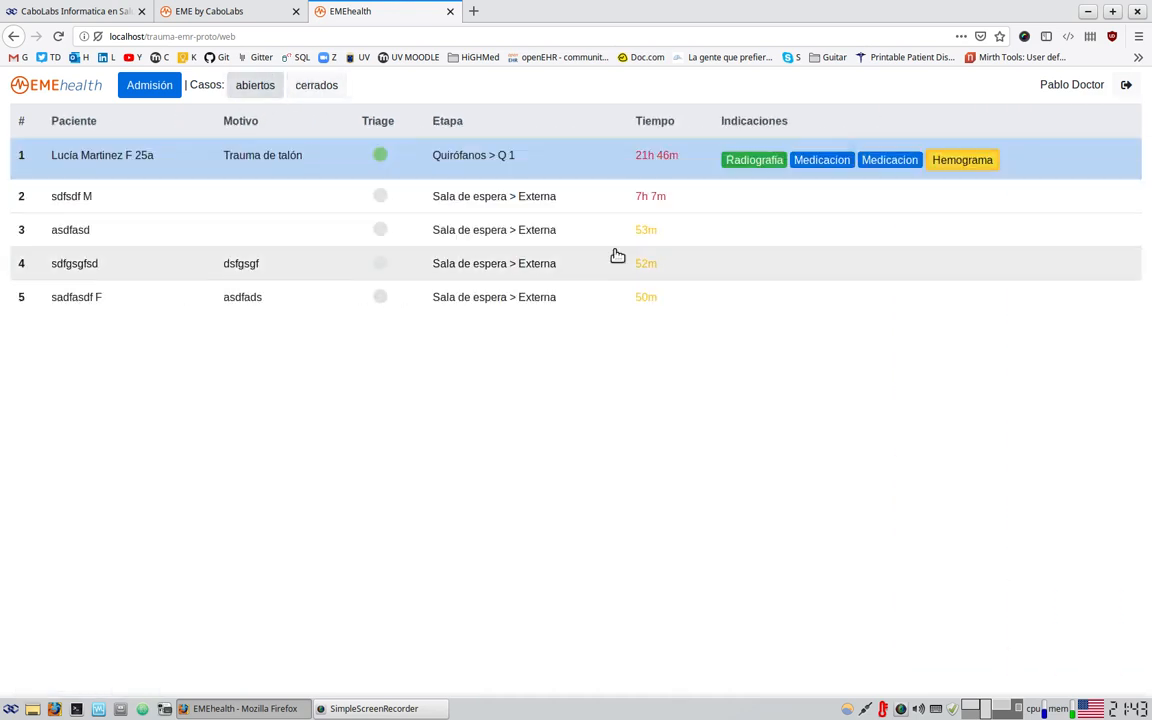
{"action": "left_click", "coordinate": [586, 165]}
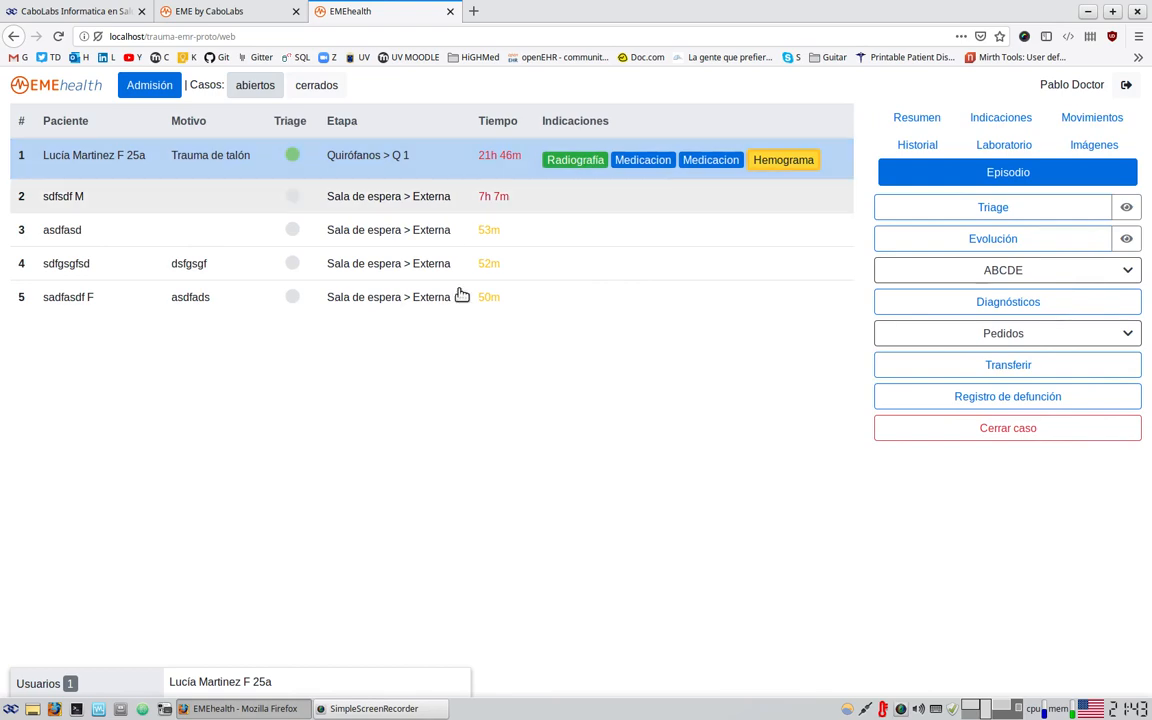
- Open the episode's Triage form, review its urgency levels, evaluation time and comments fields, and close it without saving
{"action": "left_click", "coordinate": [995, 206]}
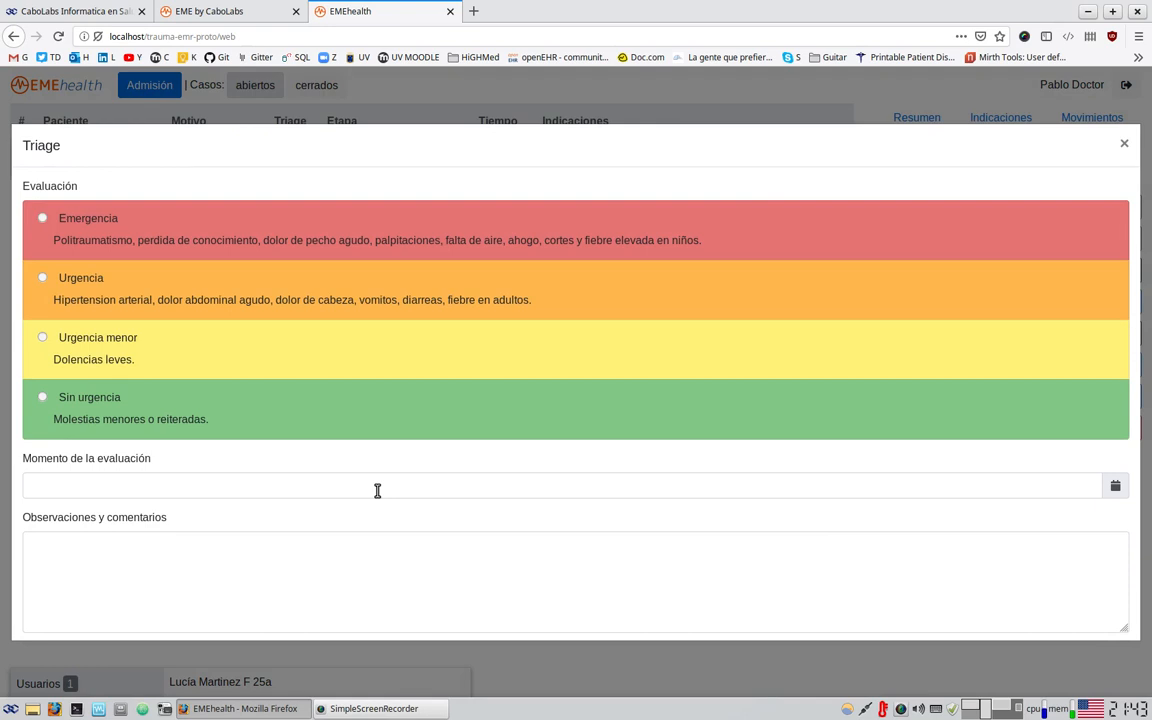
{"action": "scroll", "coordinate": [377, 490], "scroll_direction": "down", "scroll_amount": 1}
{"action": "scroll", "coordinate": [147, 525], "scroll_direction": "up", "scroll_amount": 1}
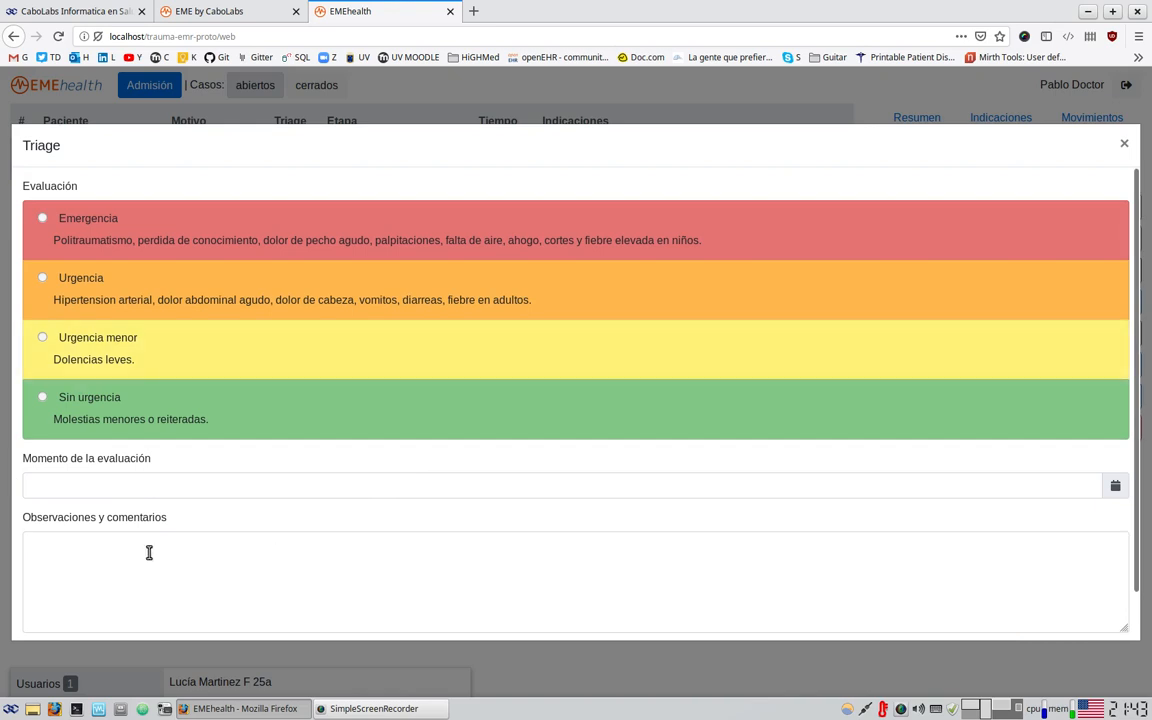
{"action": "scroll", "coordinate": [240, 445], "scroll_direction": "down", "scroll_amount": 1}
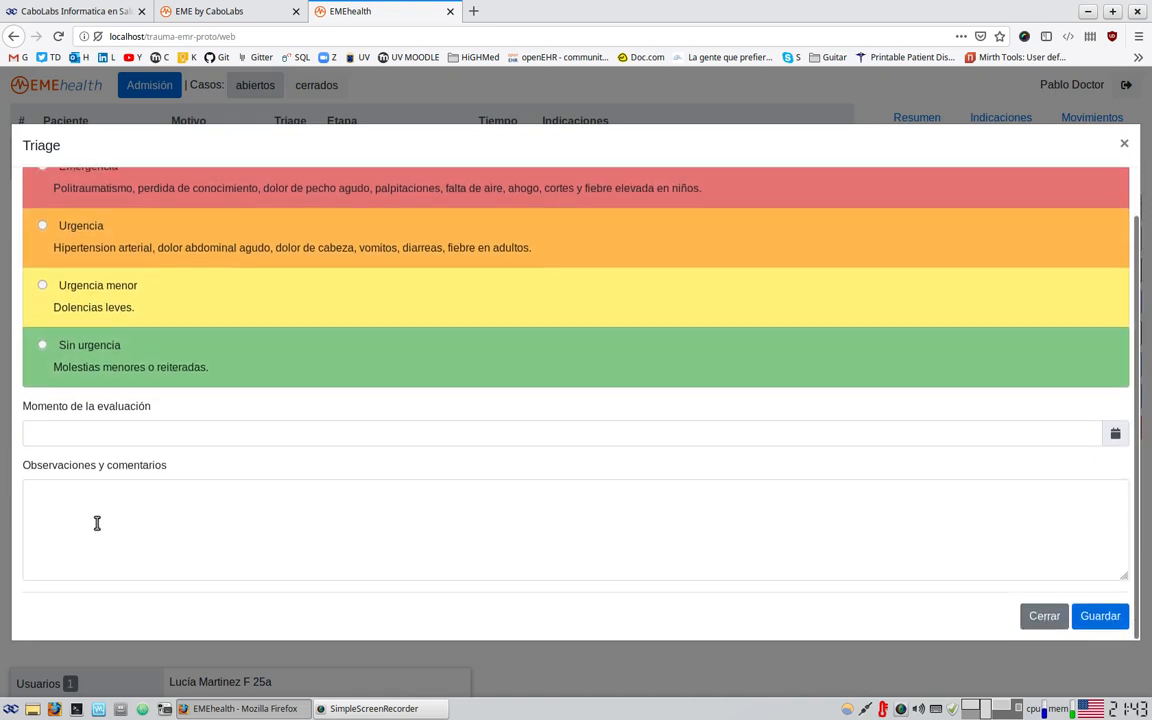
{"action": "left_click", "coordinate": [95, 522]}
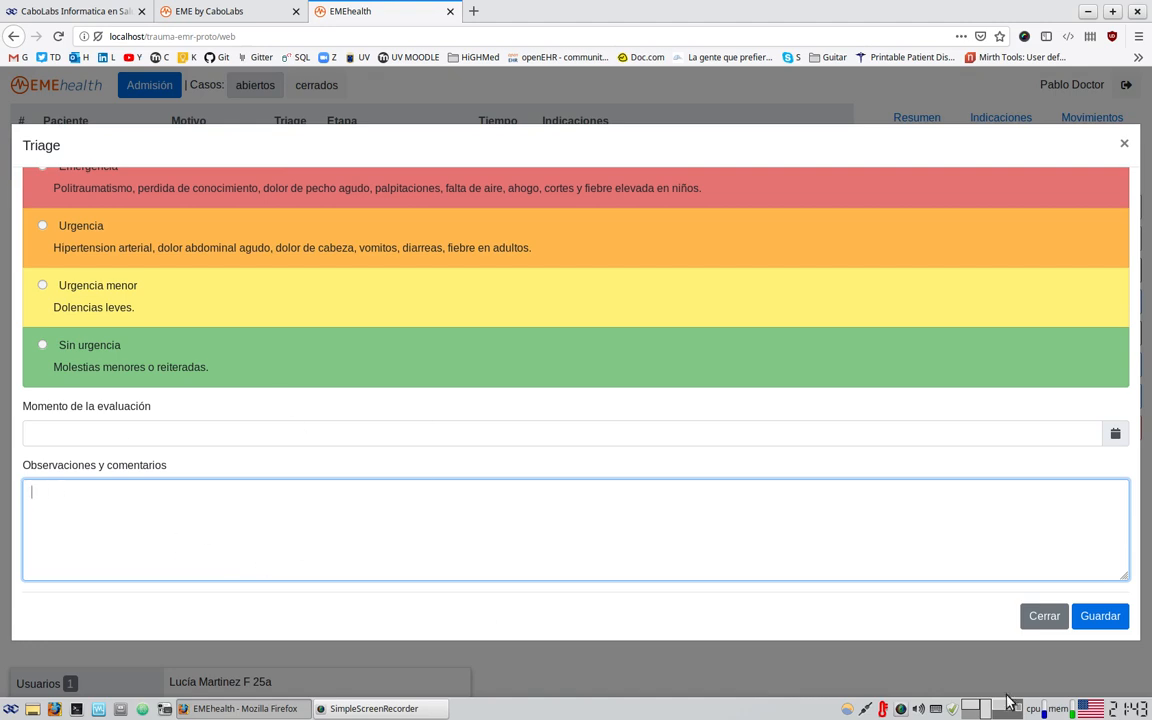
{"action": "left_click", "coordinate": [1041, 614]}
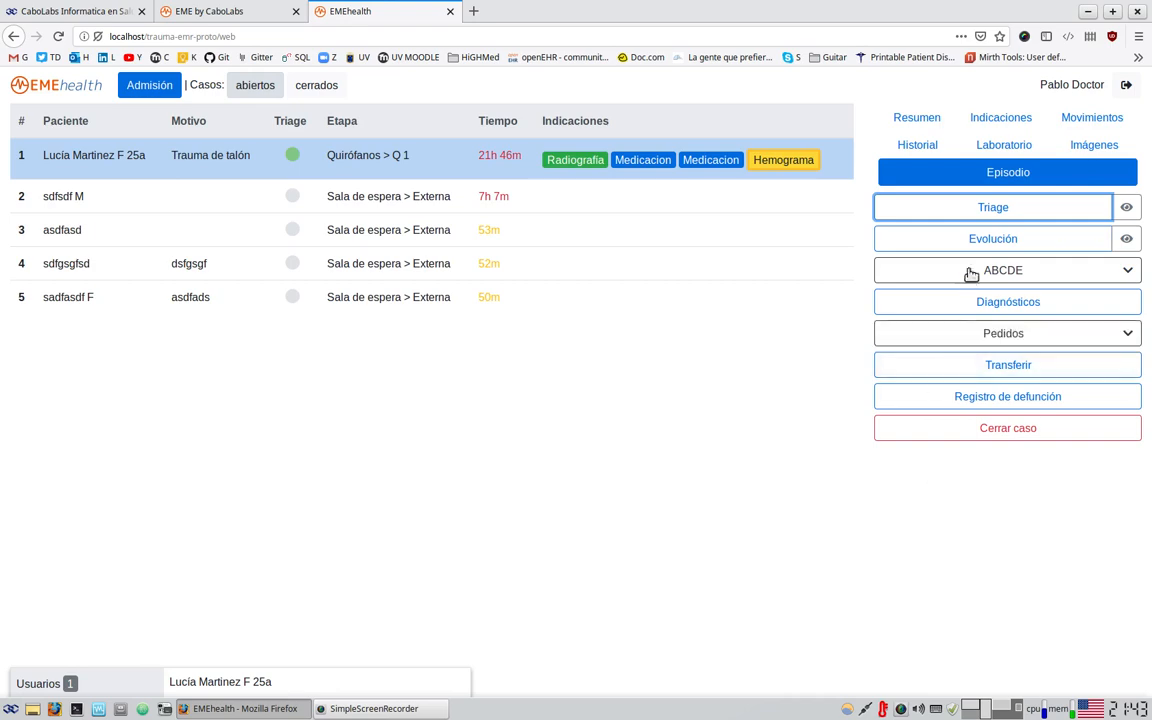
- Start a new Evolución record for the case with the diagnosis Cólera (A00) and the plan "vmbn"
{"action": "left_click", "coordinate": [918, 237]}
{"action": "scroll", "coordinate": [409, 545], "scroll_direction": "up", "scroll_amount": 2}
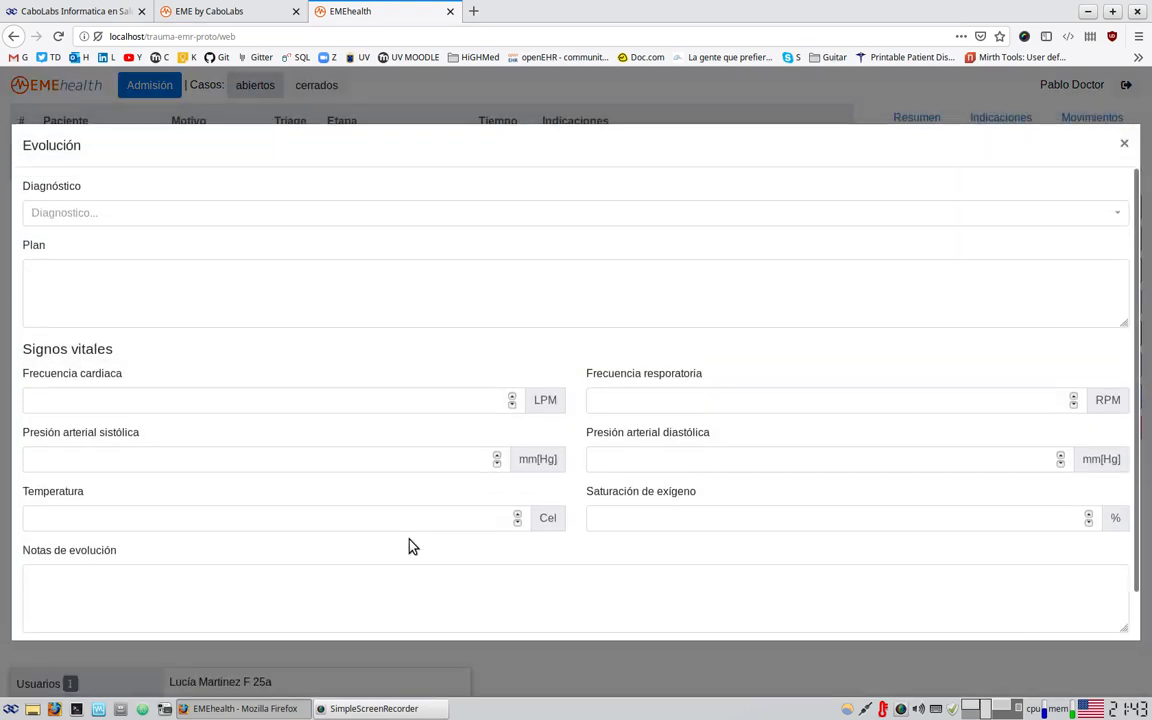
{"action": "left_click", "coordinate": [93, 216]}
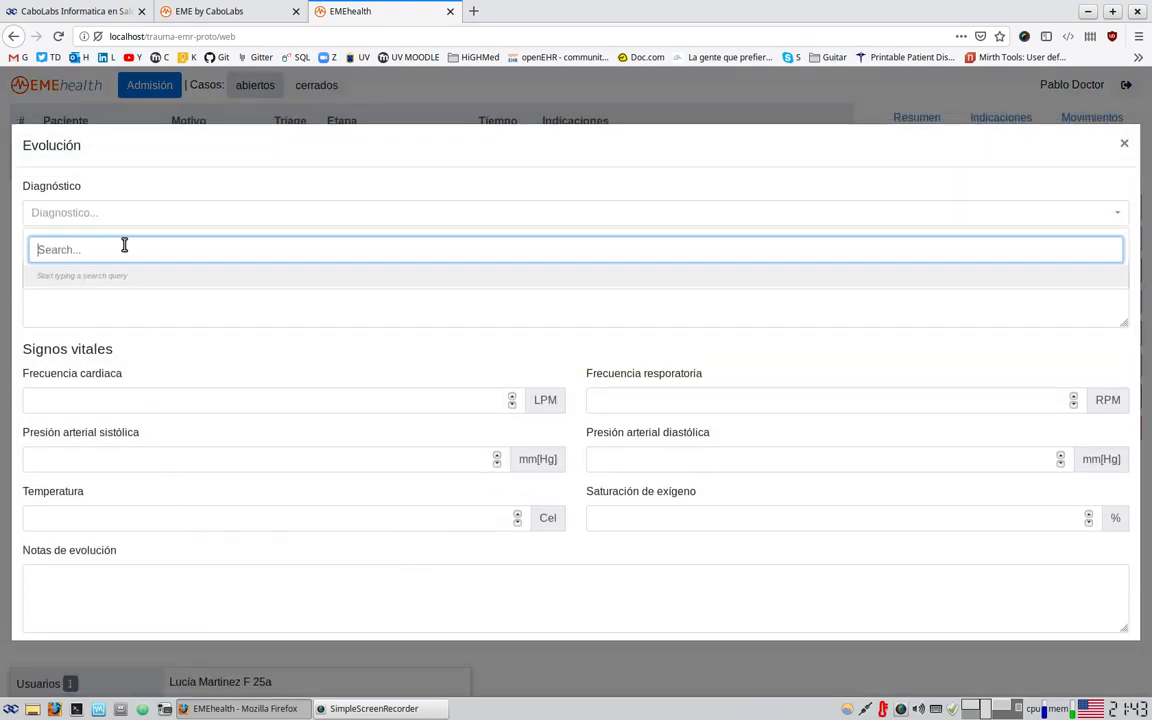
{"action": "type", "text": "e"}
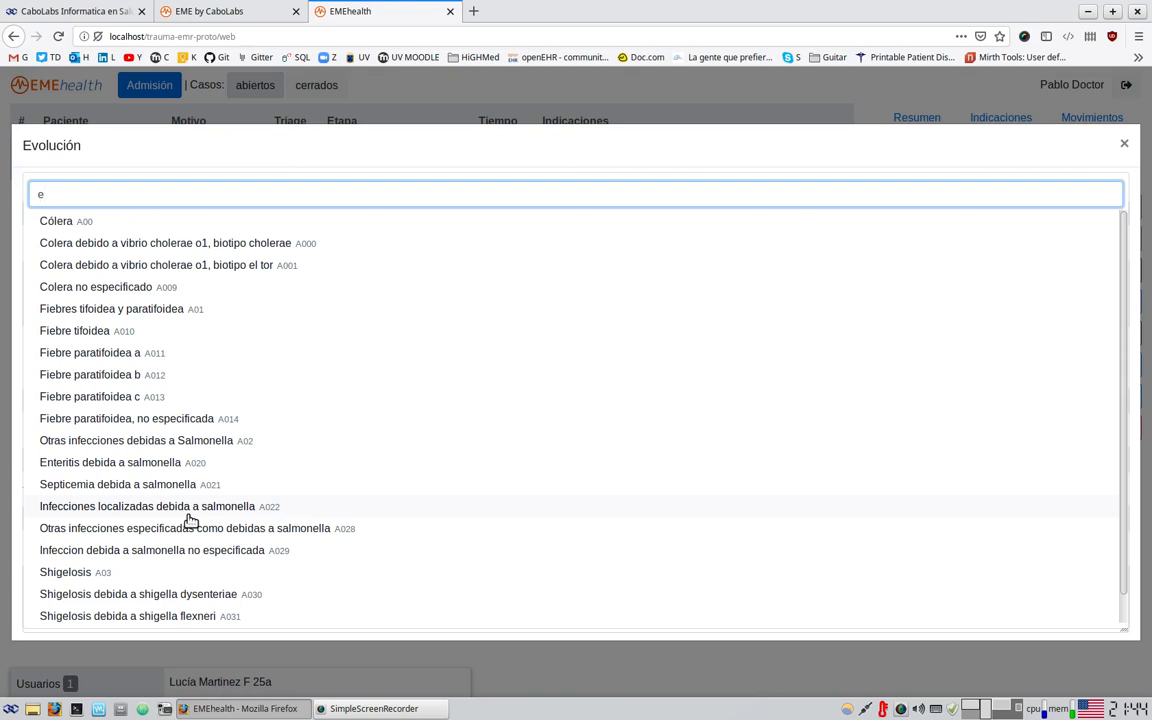
{"action": "left_click", "coordinate": [80, 219]}
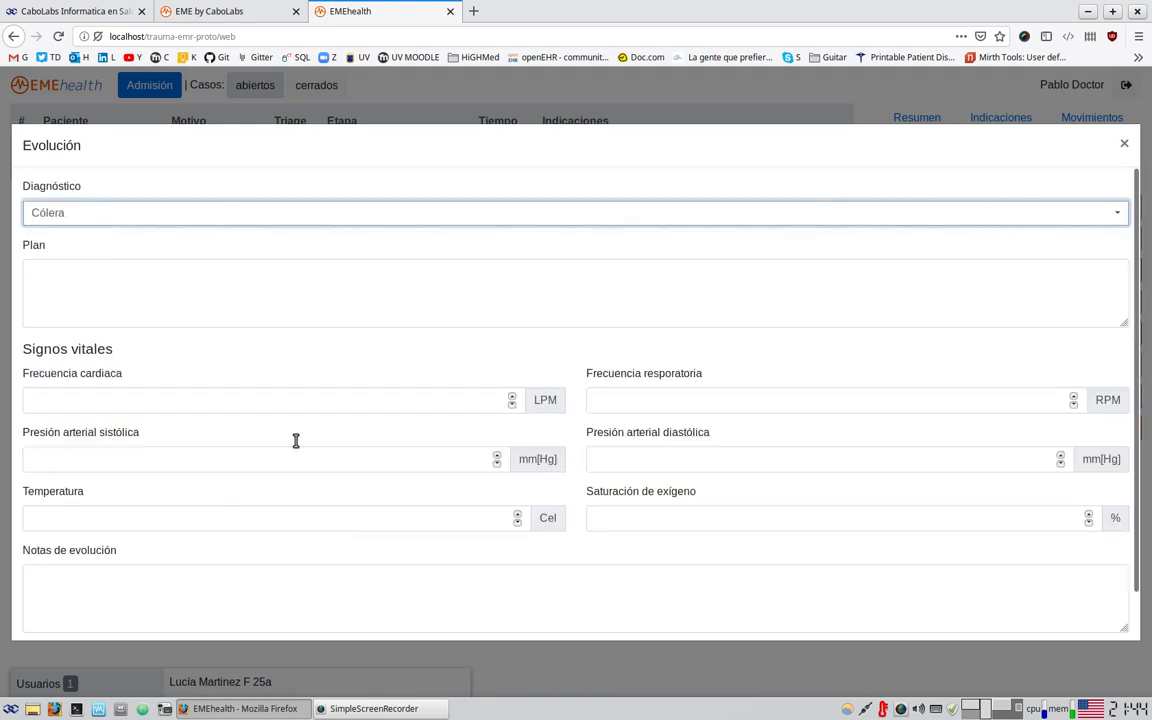
{"action": "key", "text": "Tab"}
{"action": "type", "text": "vm"}
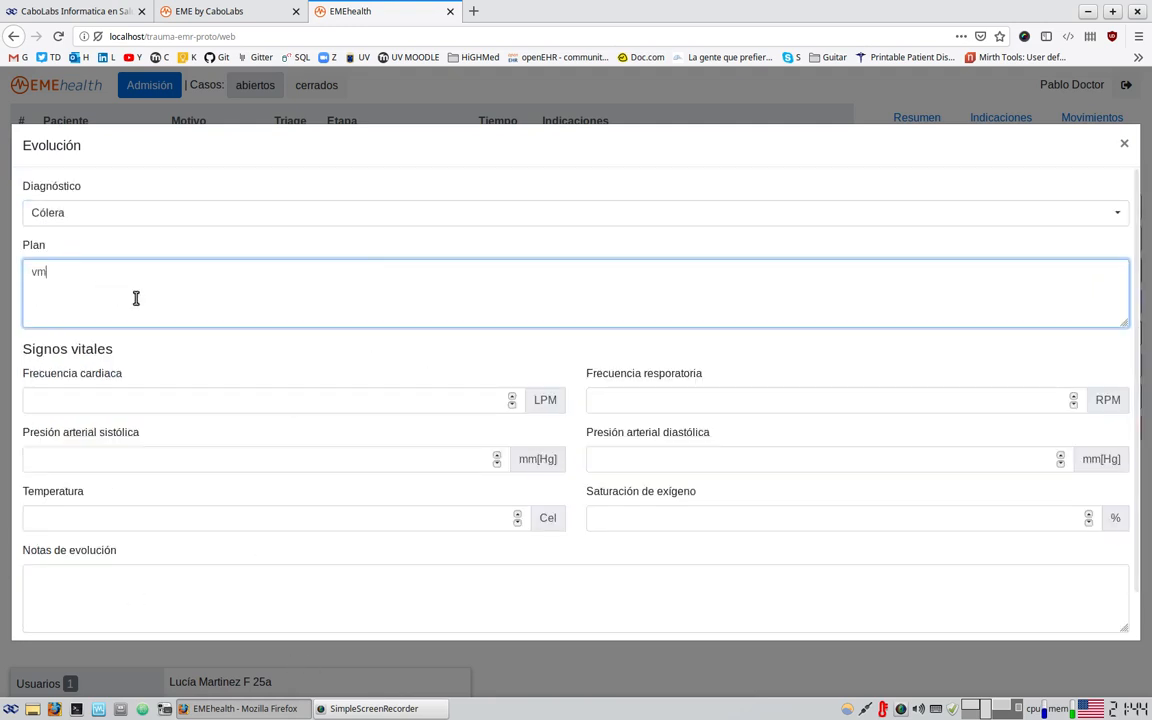
{"action": "type", "text": "bn"}
- Enter "bn,mb" as the evolution notes and 45 LPM as the heart rate, and save the Evolución record
{"action": "left_click", "coordinate": [200, 399]}
{"action": "scroll", "coordinate": [150, 600], "scroll_direction": "down", "scroll_amount": 1}
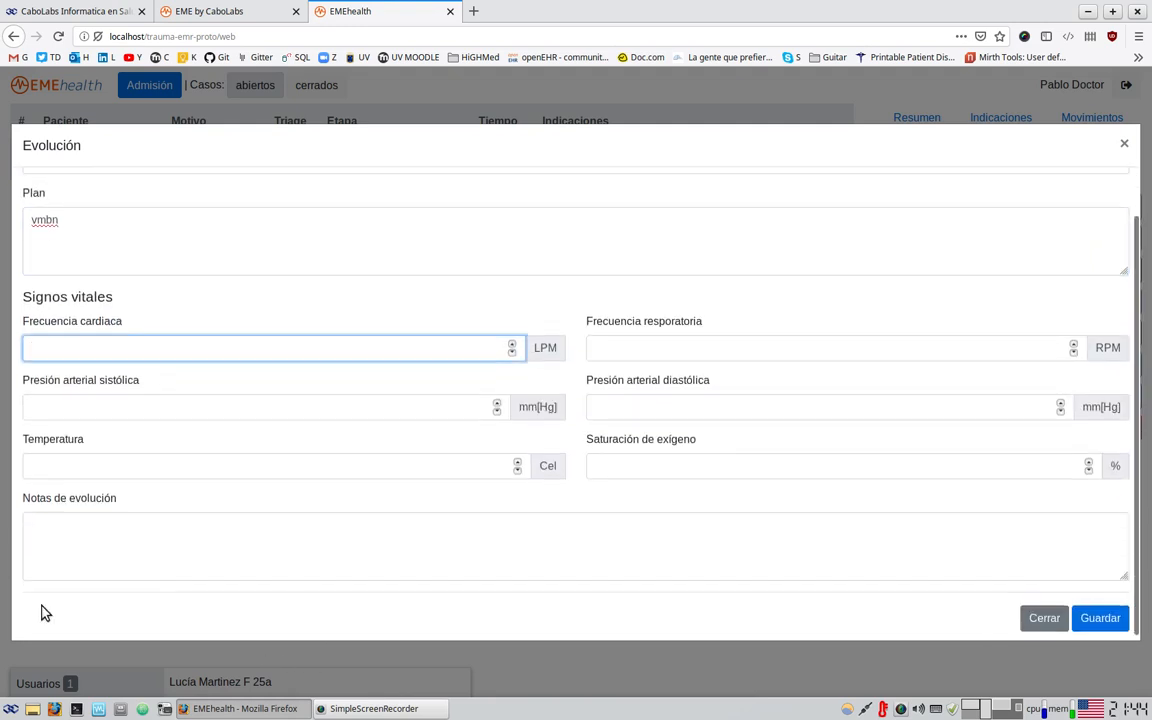
{"action": "left_click", "coordinate": [237, 553]}
{"action": "type", "text": "bn,mb"}
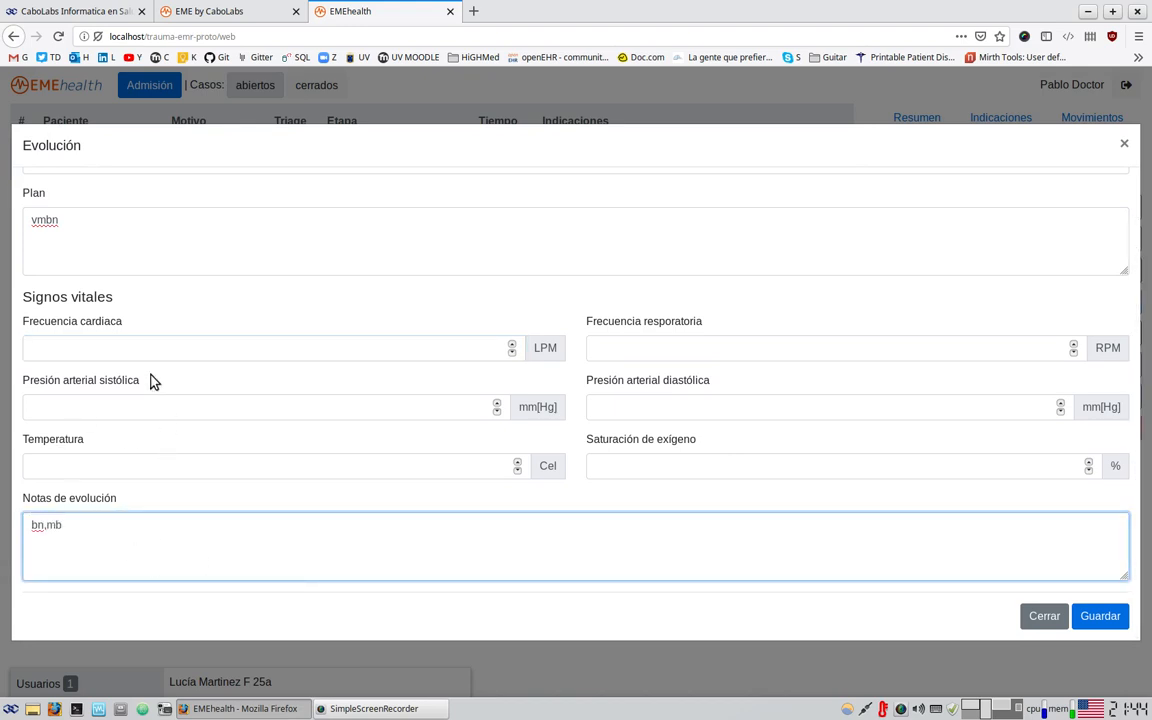
{"action": "left_click", "coordinate": [154, 350]}
{"action": "type", "text": "45"}
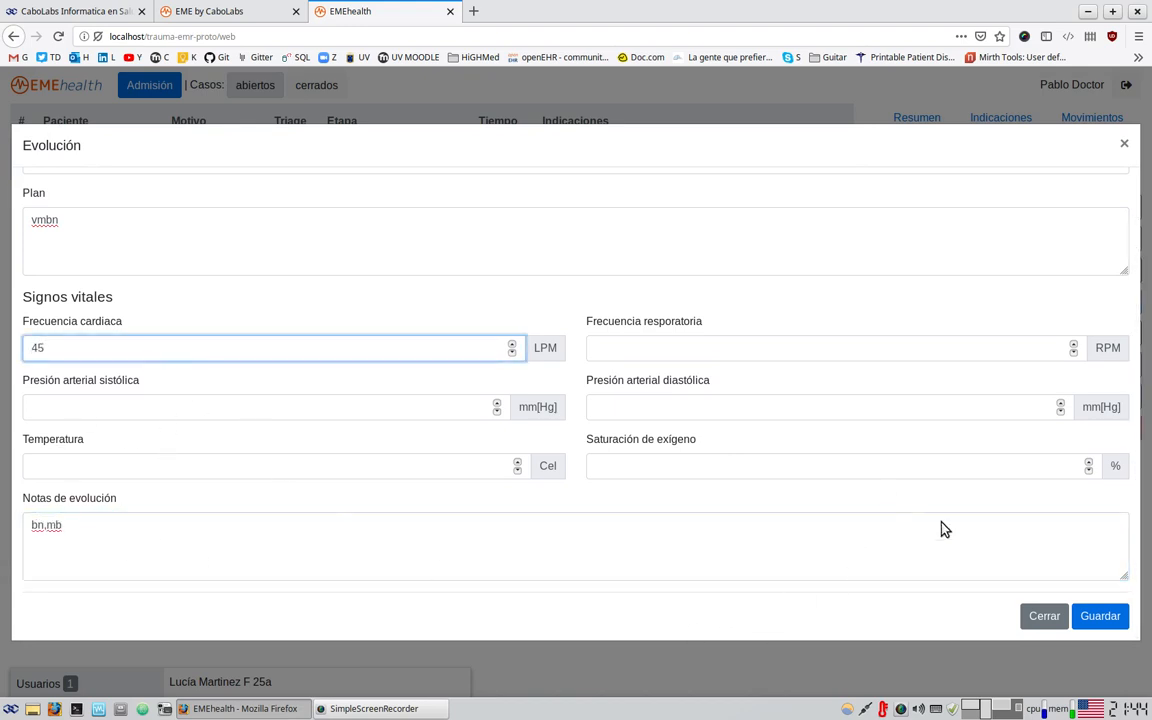
{"action": "left_click", "coordinate": [1098, 616]}
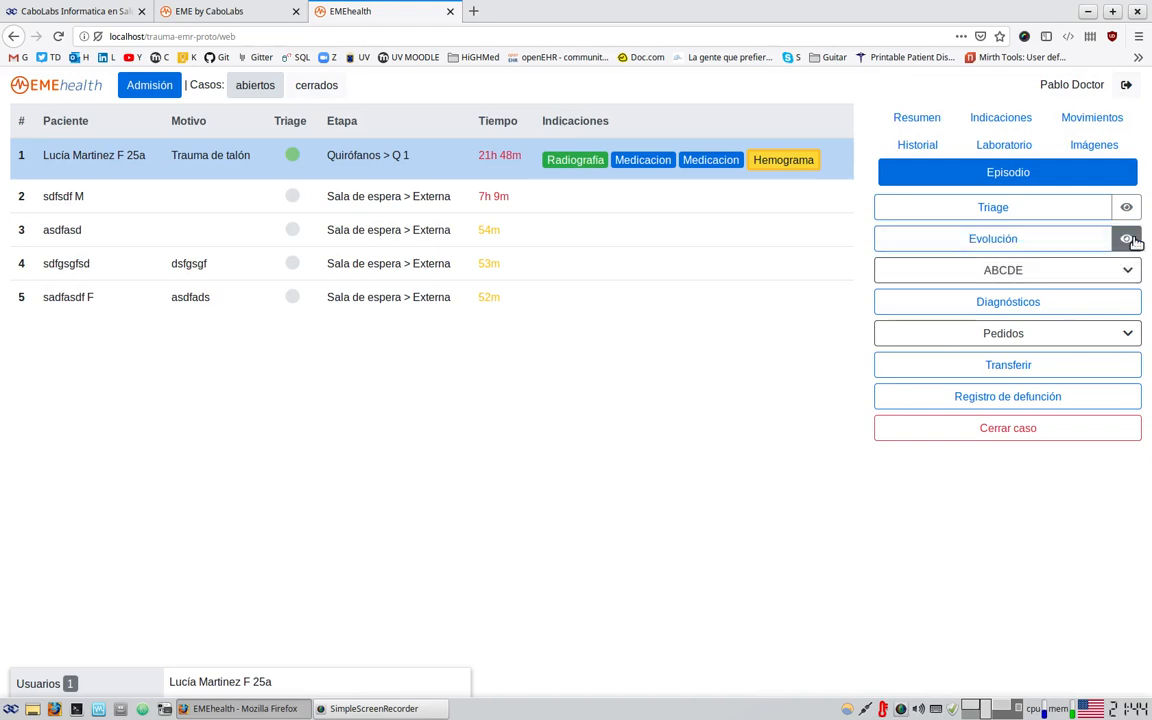
- Display the case's saved Evolución records and look through the earlier entries down to the newest one
{"action": "left_click", "coordinate": [1130, 240]}
{"action": "scroll", "coordinate": [1041, 442], "scroll_direction": "down", "scroll_amount": 10}
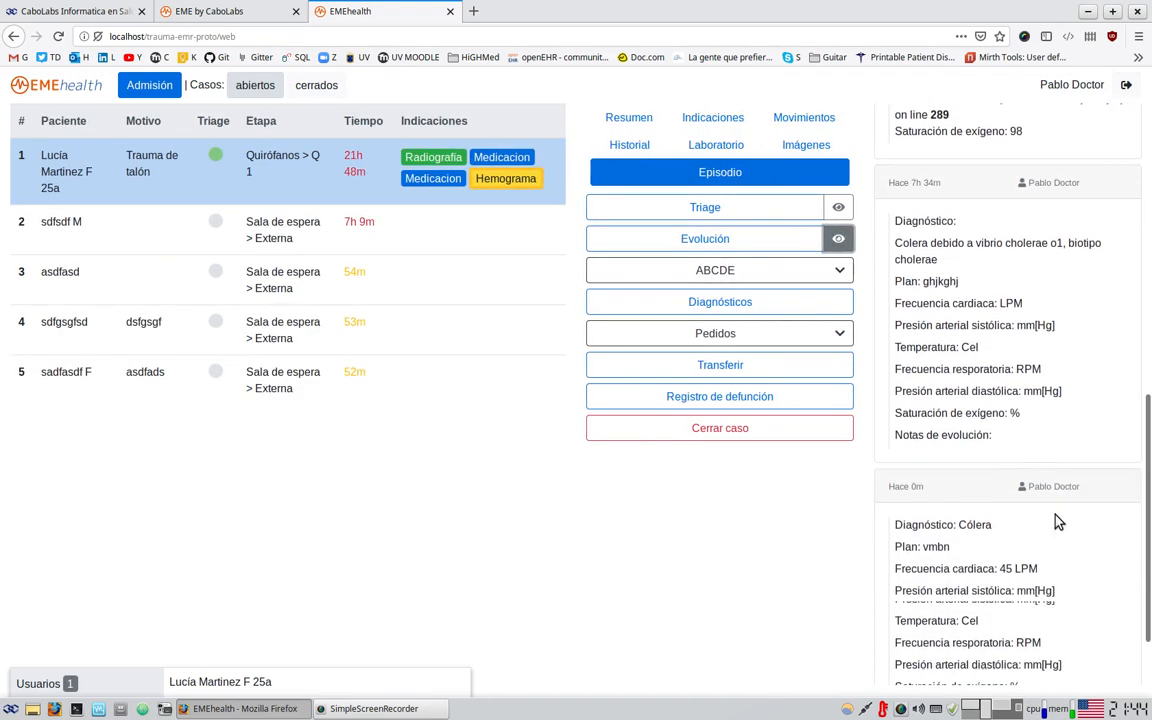
{"action": "scroll", "coordinate": [1058, 521], "scroll_direction": "up", "scroll_amount": 5}
{"action": "left_click_drag", "start_coordinate": [1005, 475], "coordinate": [940, 140]}
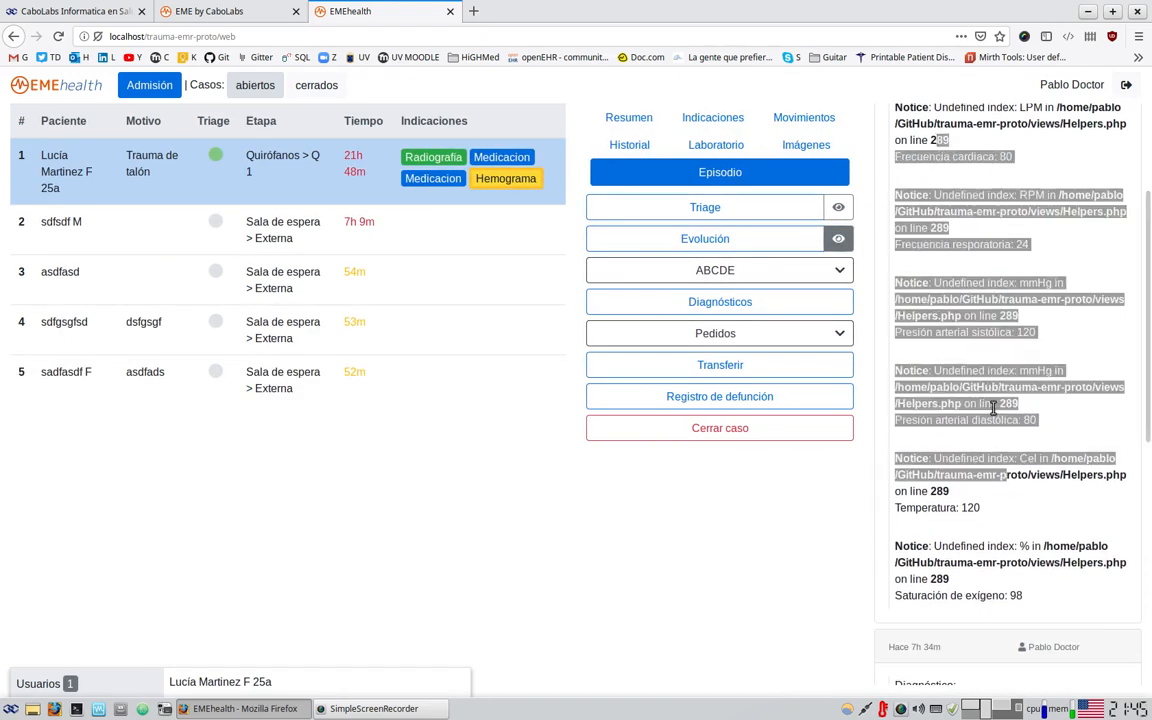
{"action": "scroll", "coordinate": [993, 408], "scroll_direction": "down", "scroll_amount": 10}
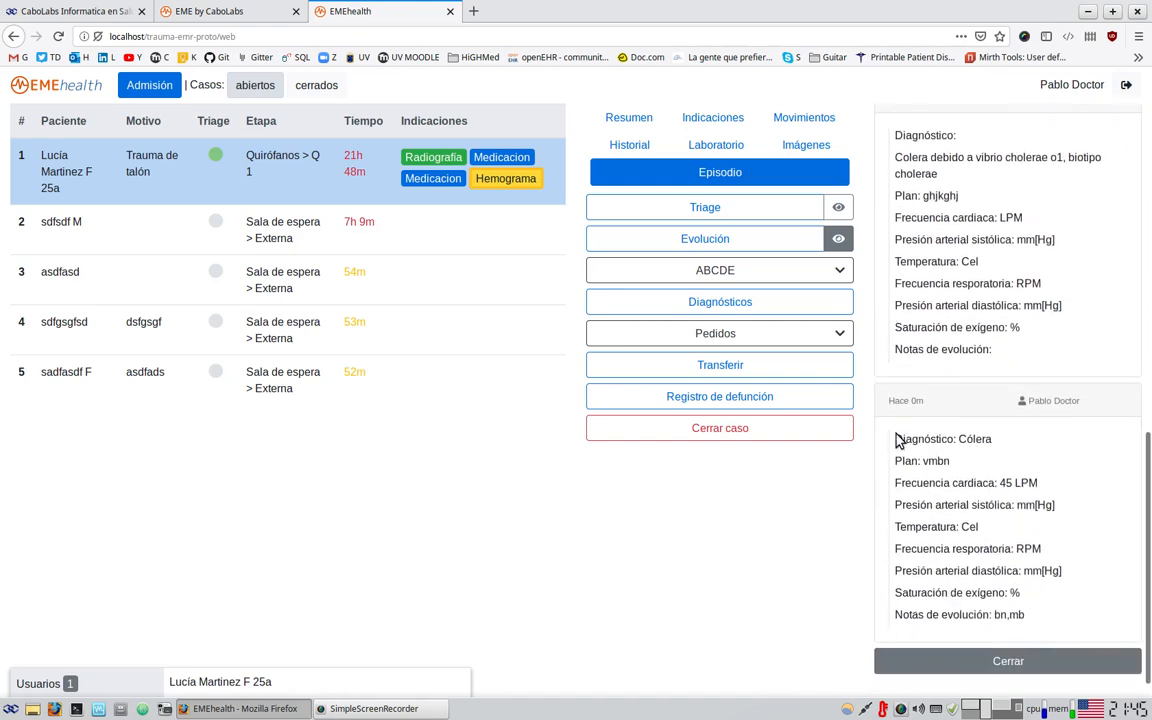
- Examine the newest Evolución record's diagnosis, plan, heart rate, systolic pressure and time of entry
{"action": "left_click_drag", "start_coordinate": [896, 438], "coordinate": [1044, 627]}
{"action": "left_click", "coordinate": [1044, 627]}
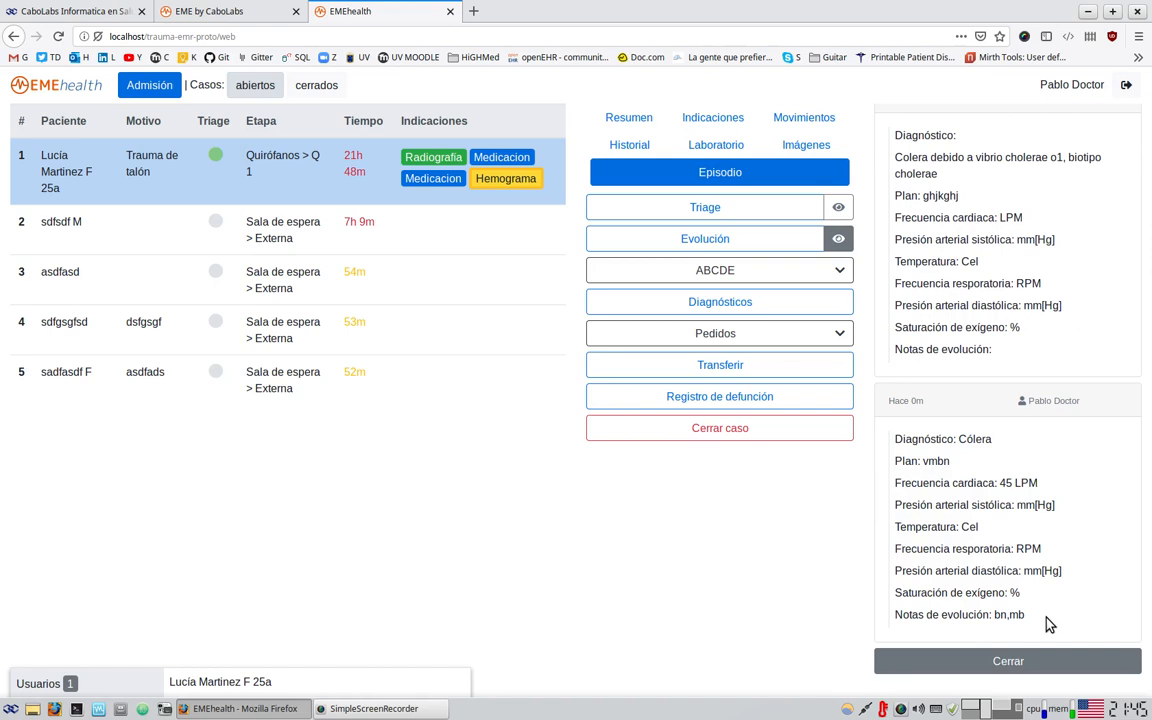
{"action": "left_click_drag", "start_coordinate": [903, 440], "coordinate": [991, 440]}
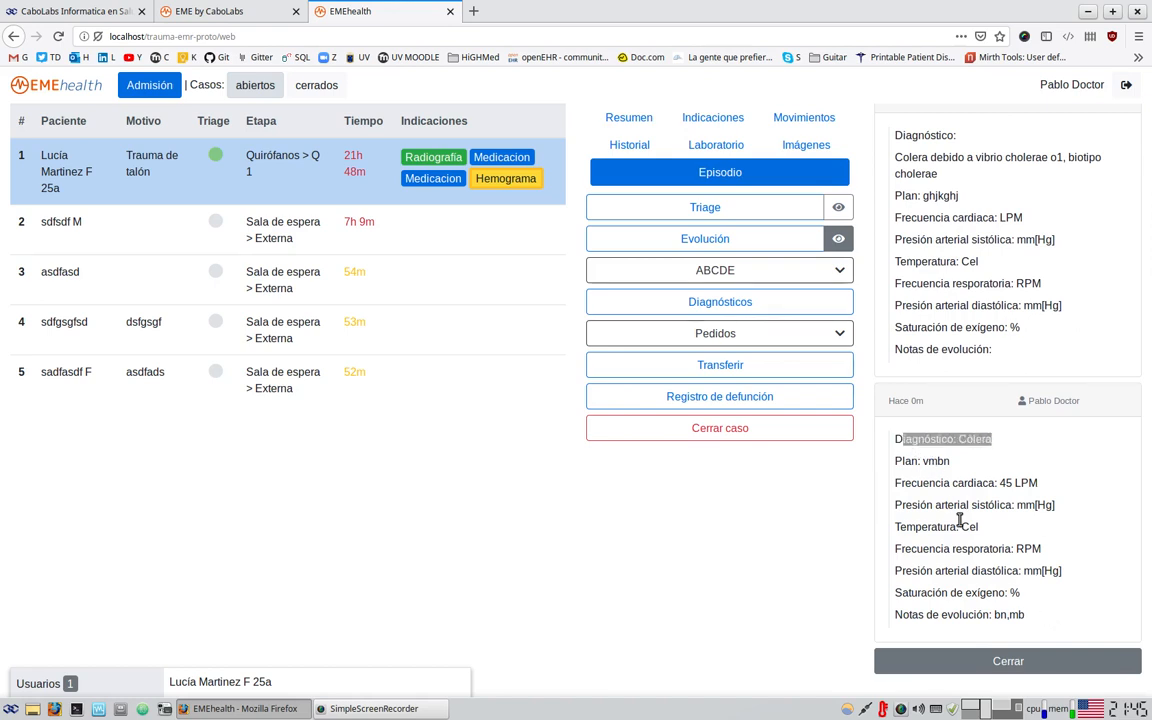
{"action": "left_click_drag", "start_coordinate": [902, 462], "coordinate": [993, 462]}
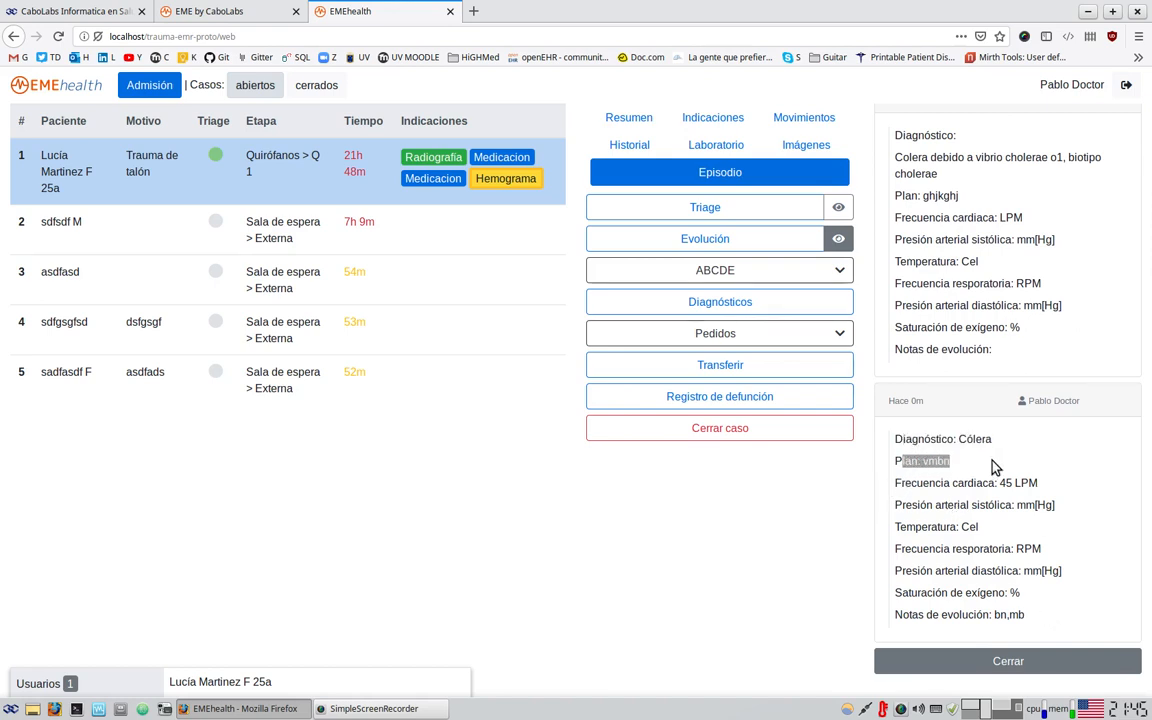
{"action": "left_click", "coordinate": [940, 462]}
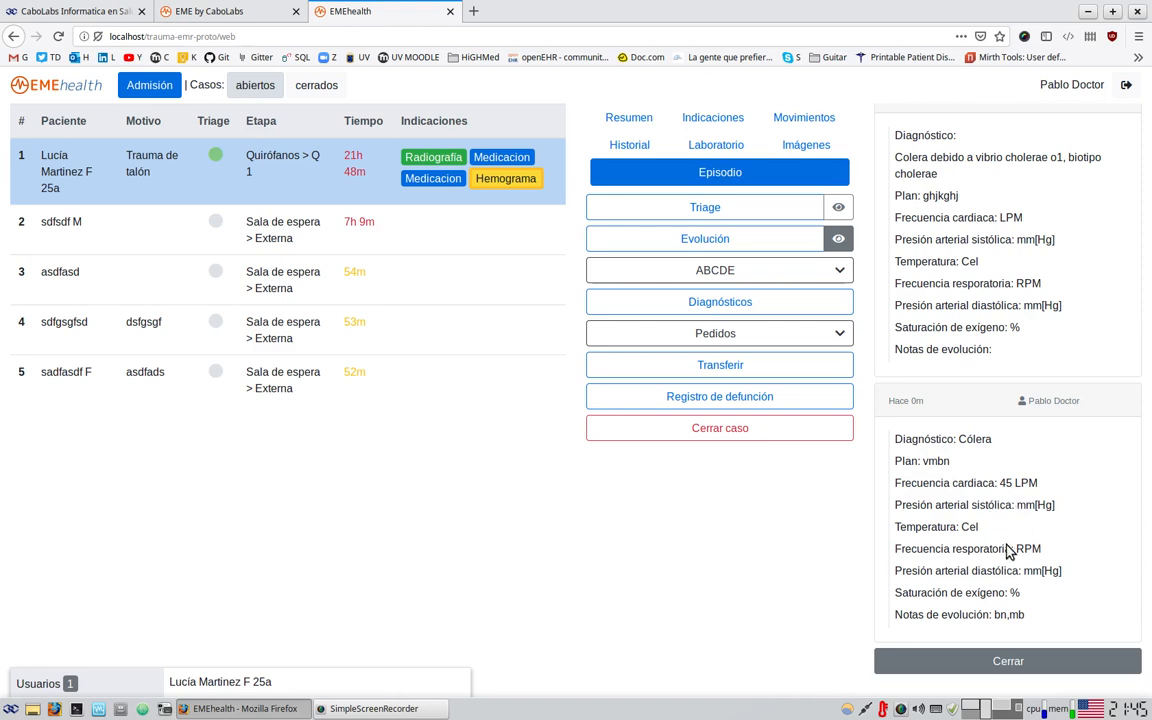
{"action": "left_click_drag", "start_coordinate": [903, 483], "coordinate": [1038, 483]}
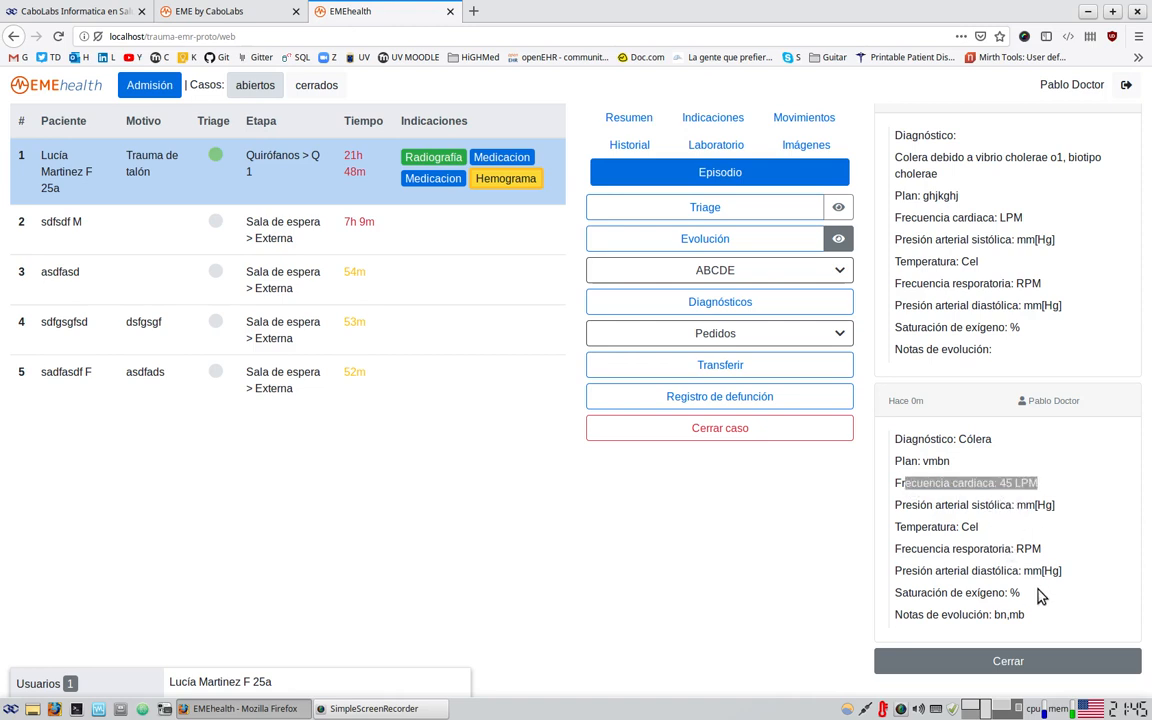
{"action": "double_click", "coordinate": [1004, 485]}
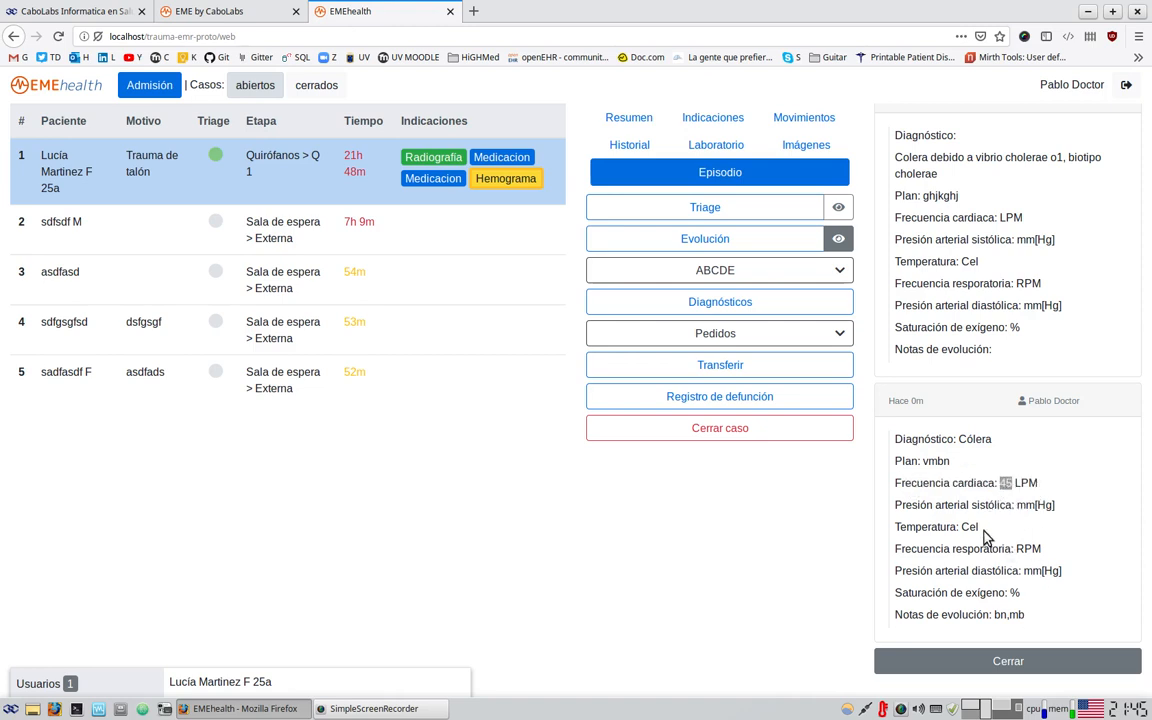
{"action": "left_click", "coordinate": [1000, 503]}
{"action": "left_click_drag", "start_coordinate": [979, 505], "coordinate": [1037, 505]}
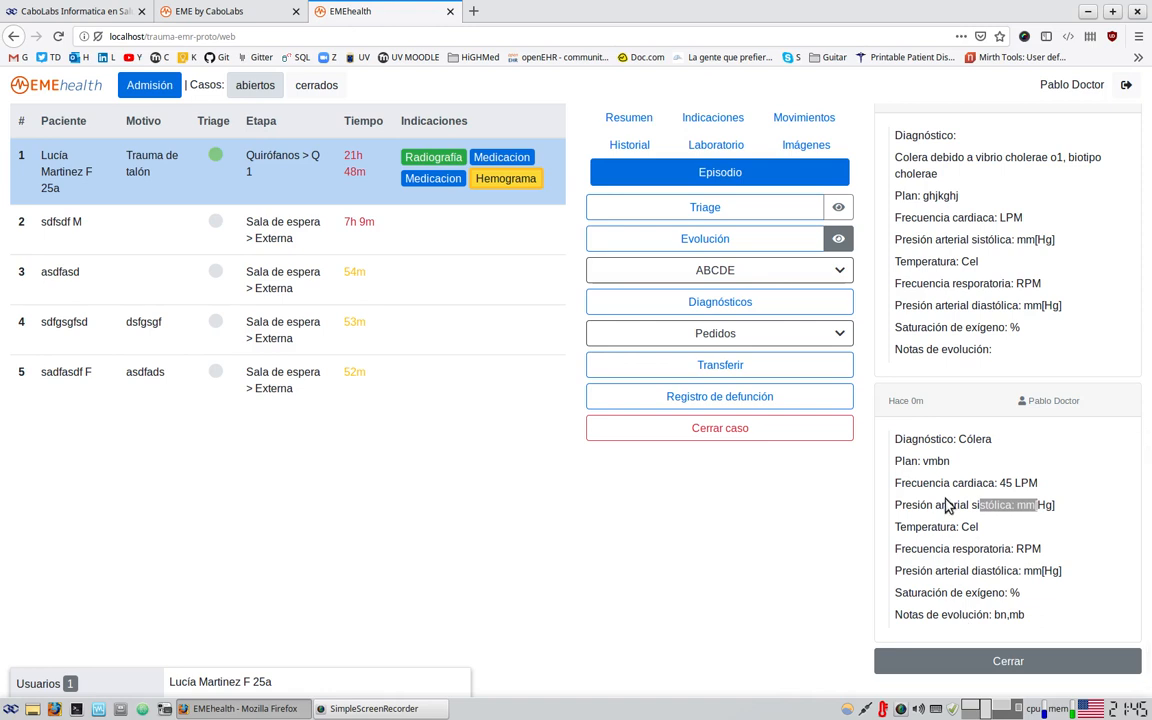
{"action": "left_click_drag", "start_coordinate": [924, 401], "coordinate": [889, 405]}
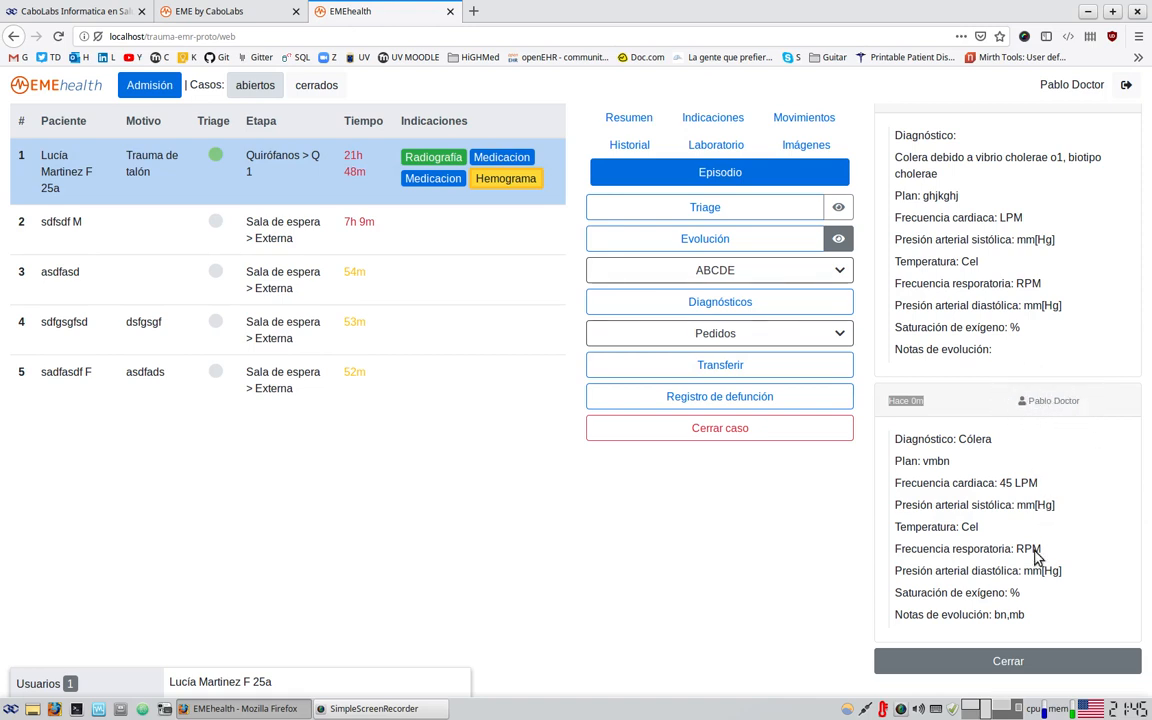
- Open the (A) Vía aérea form from the ABCDE group and set Trauma sobre vía aérea to Si
{"action": "left_click", "coordinate": [758, 271]}
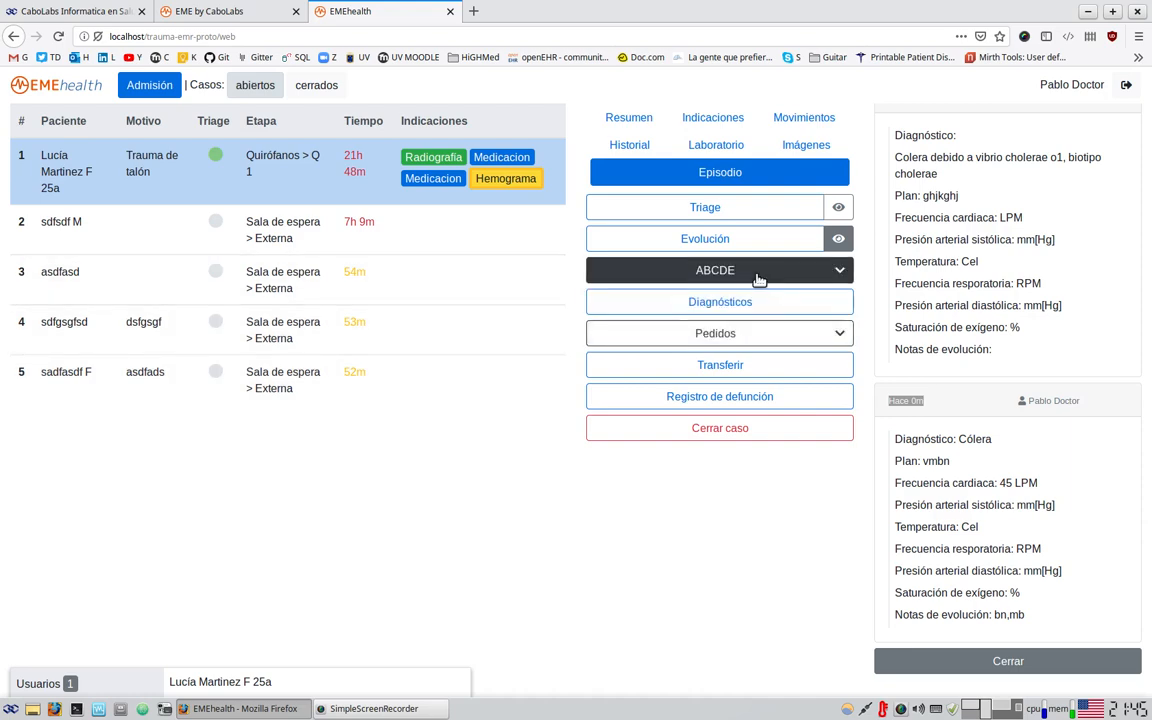
{"action": "left_click", "coordinate": [771, 309]}
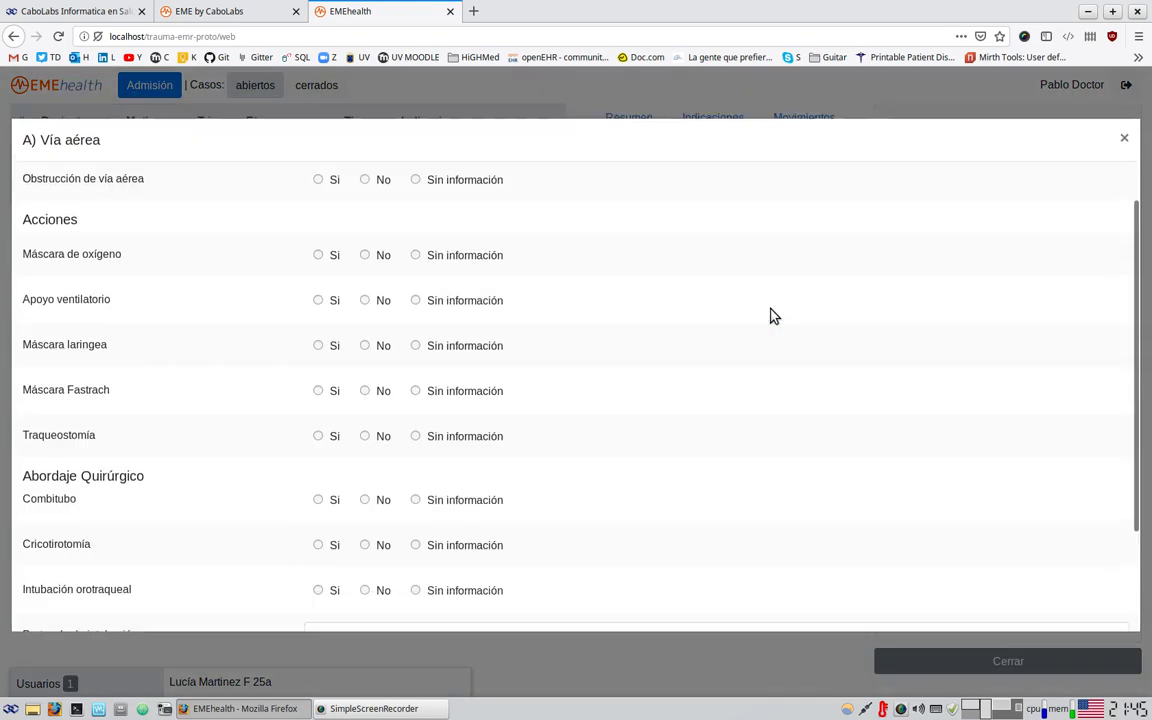
{"action": "scroll", "coordinate": [429, 437], "scroll_direction": "up", "scroll_amount": 1}
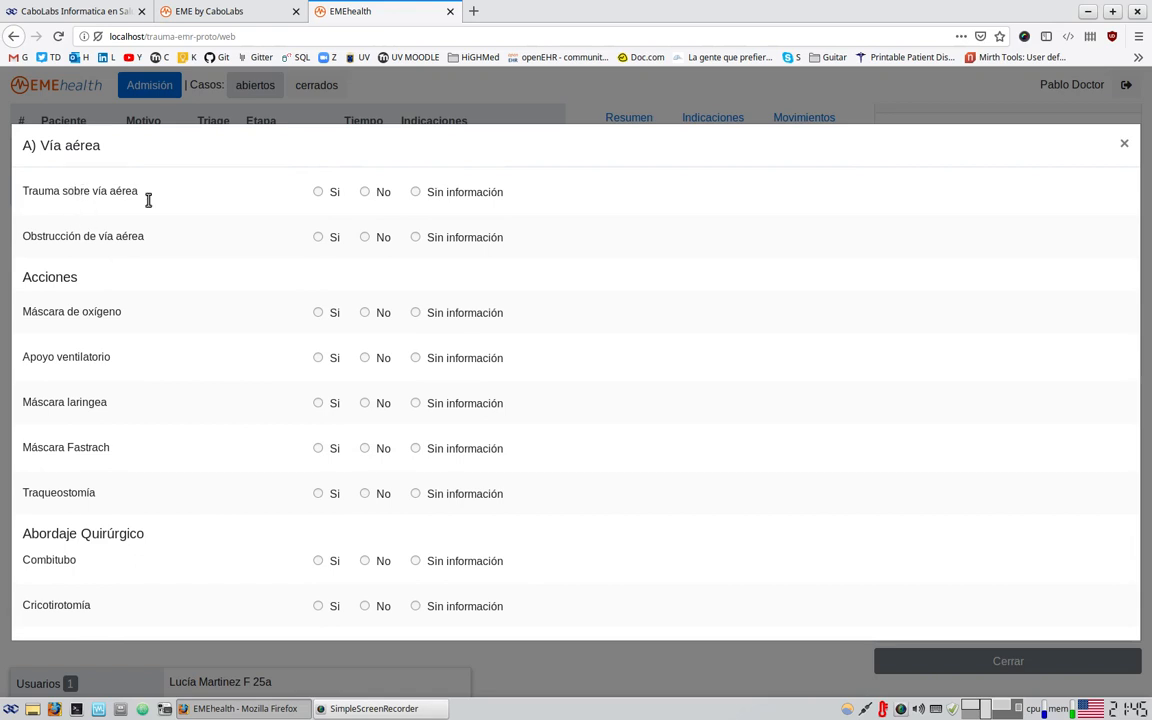
{"action": "left_click_drag", "start_coordinate": [146, 194], "coordinate": [74, 192]}
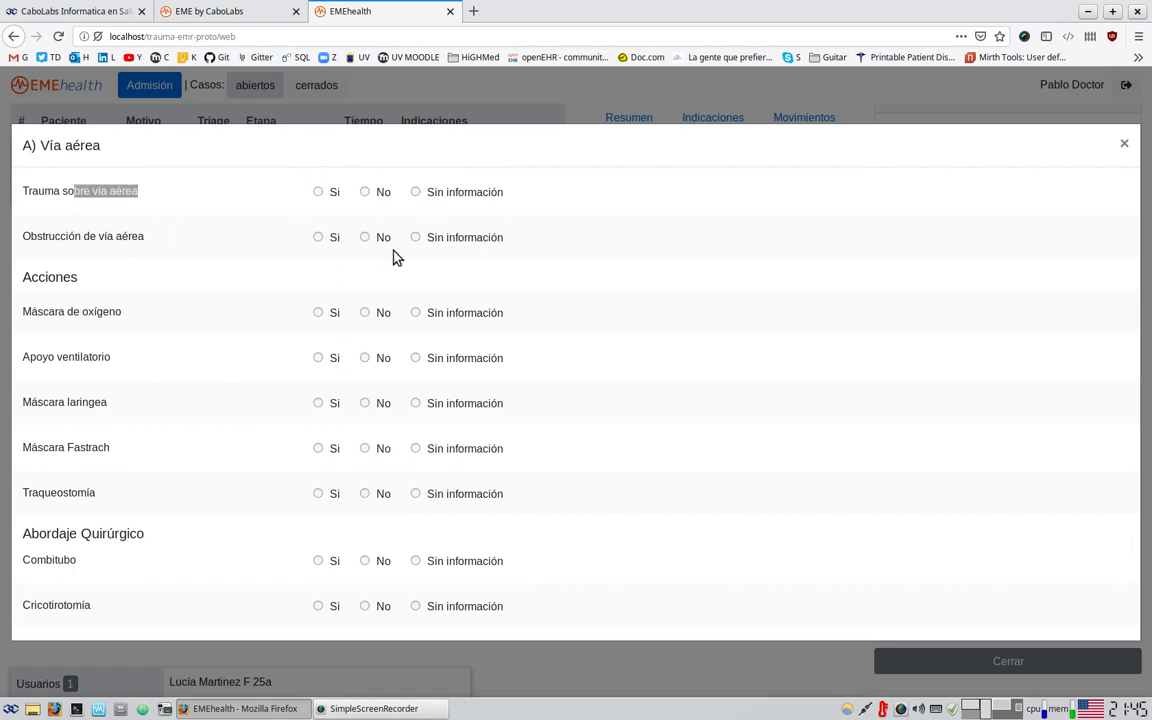
{"action": "left_click", "coordinate": [331, 195]}
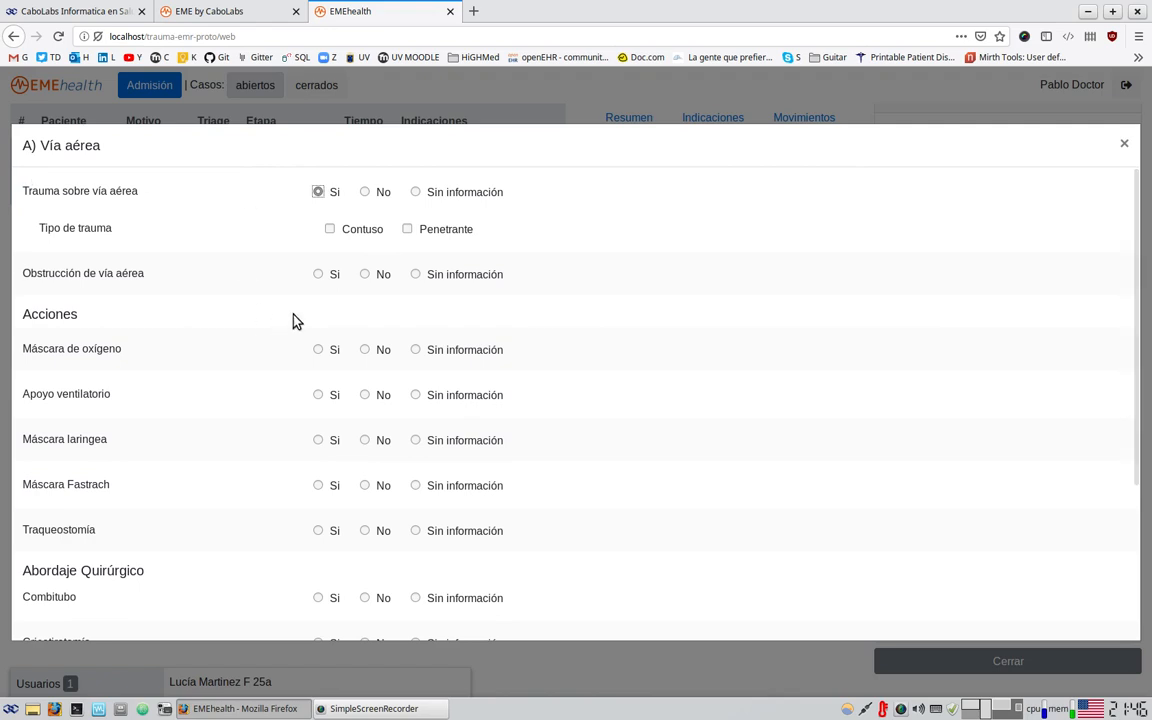
- Mark the trauma type as Contuso and set Obstrucción de vía aérea to Si
{"action": "left_click", "coordinate": [330, 229]}
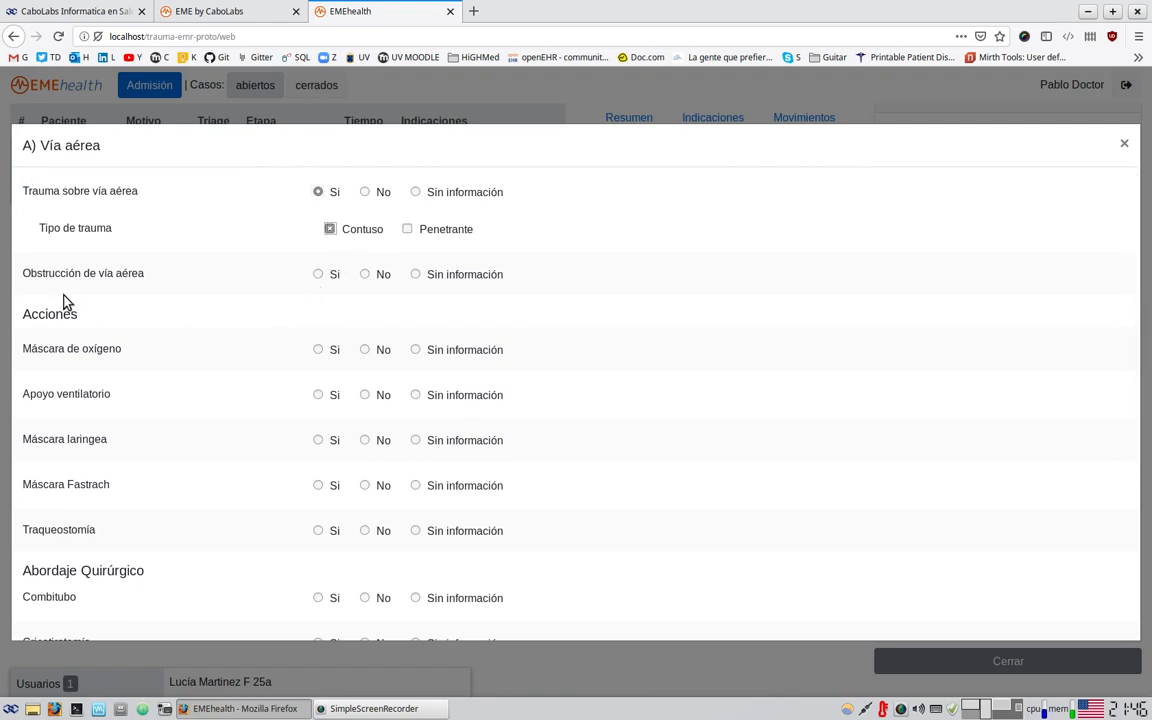
{"action": "left_click", "coordinate": [320, 276]}
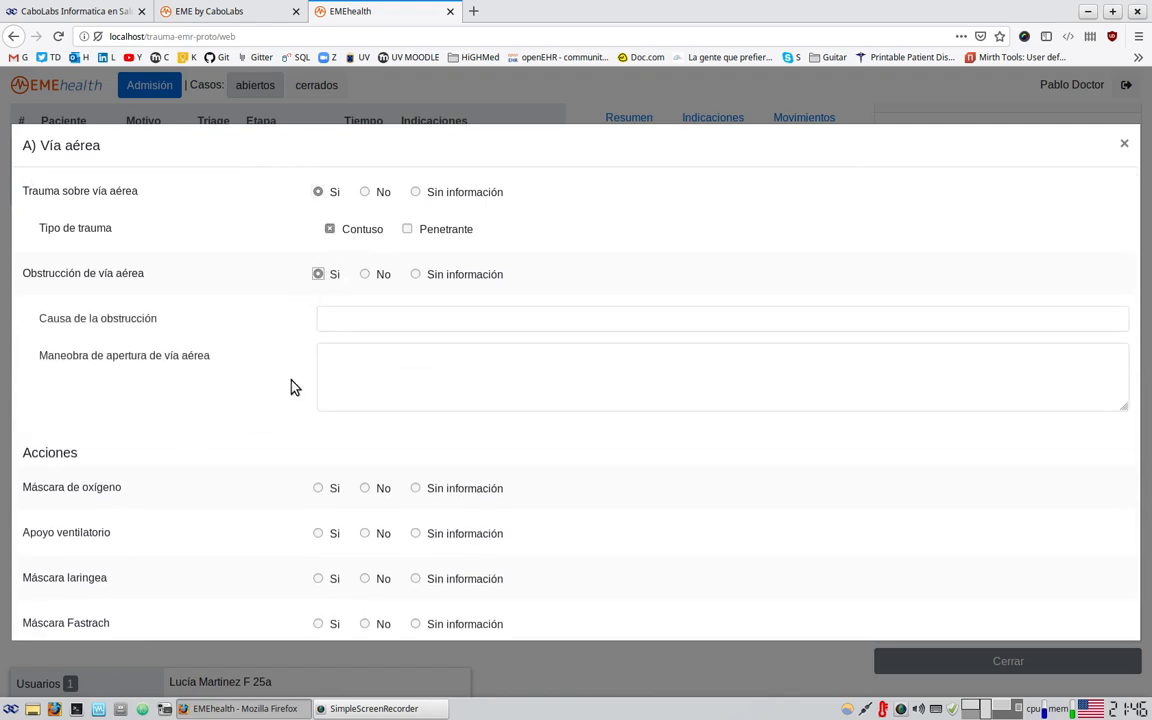
{"action": "left_click", "coordinate": [332, 319]}
- Under Acciones, set Apoyo ventilatorio to Si, Máscara laringea and Máscara Fastrach to Sin información, and Traqueostomía to No
{"action": "scroll", "coordinate": [218, 477], "scroll_direction": "down", "scroll_amount": 3}
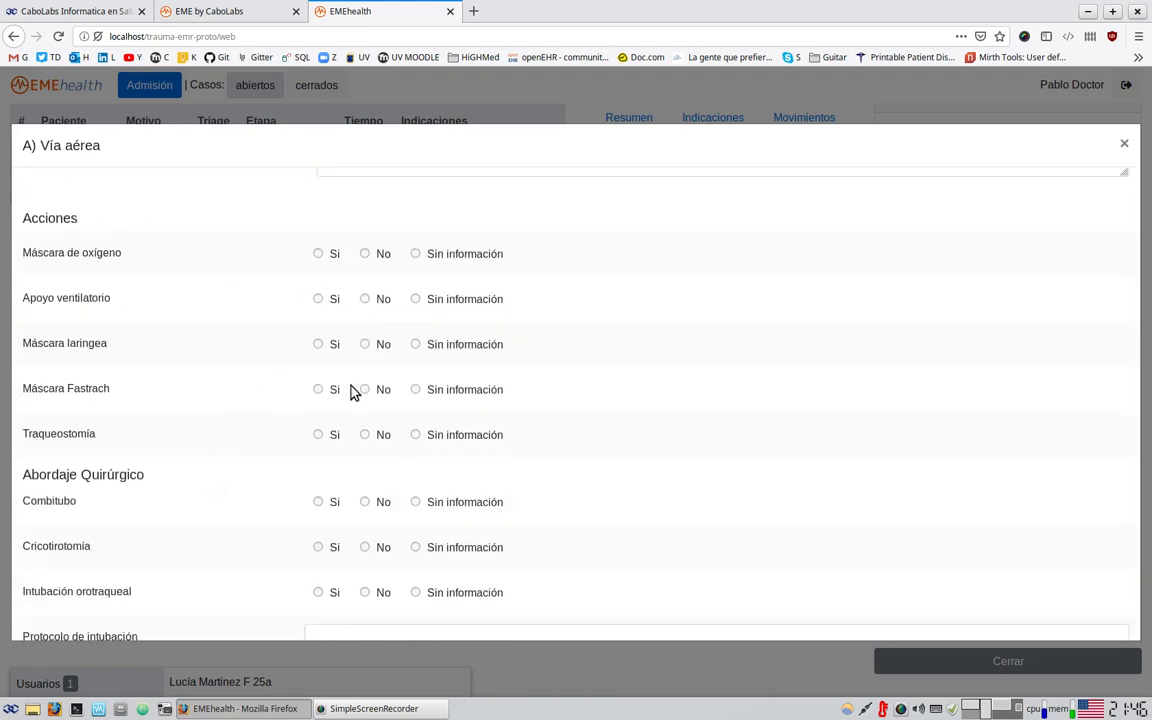
{"action": "left_click", "coordinate": [318, 298]}
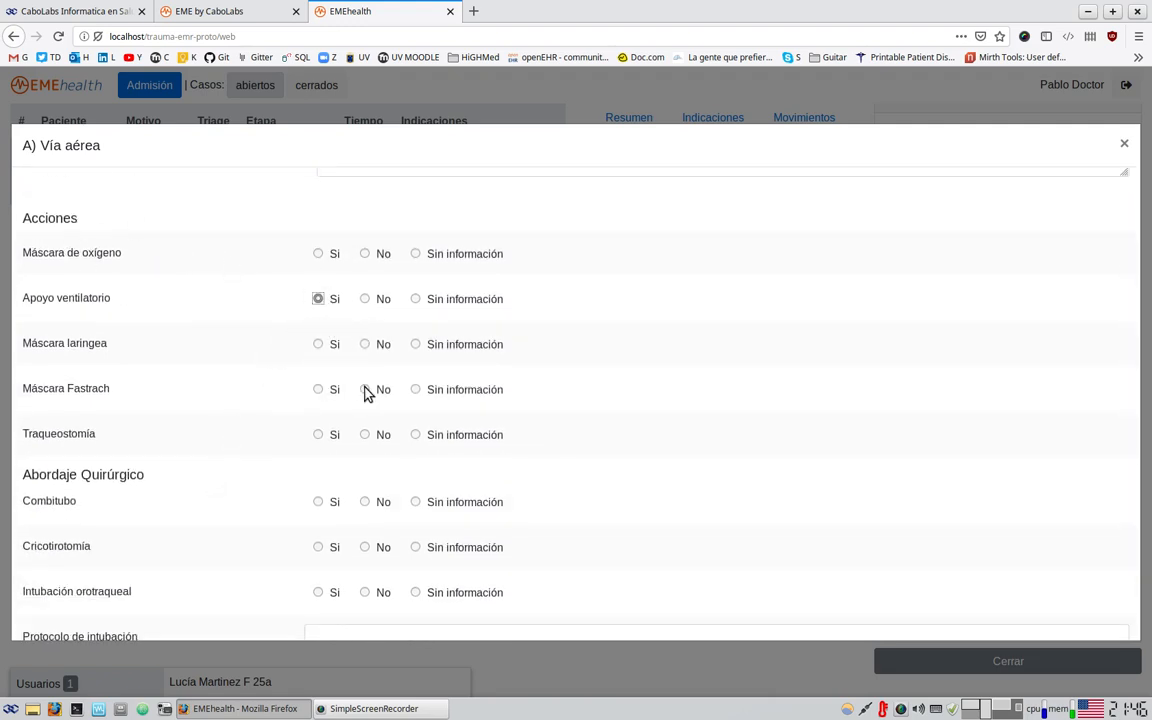
{"action": "left_click", "coordinate": [417, 344]}
{"action": "left_click", "coordinate": [367, 389]}
{"action": "left_click", "coordinate": [417, 389]}
{"action": "left_click", "coordinate": [468, 436]}
{"action": "scroll", "coordinate": [452, 352], "scroll_direction": "down", "scroll_amount": 3}
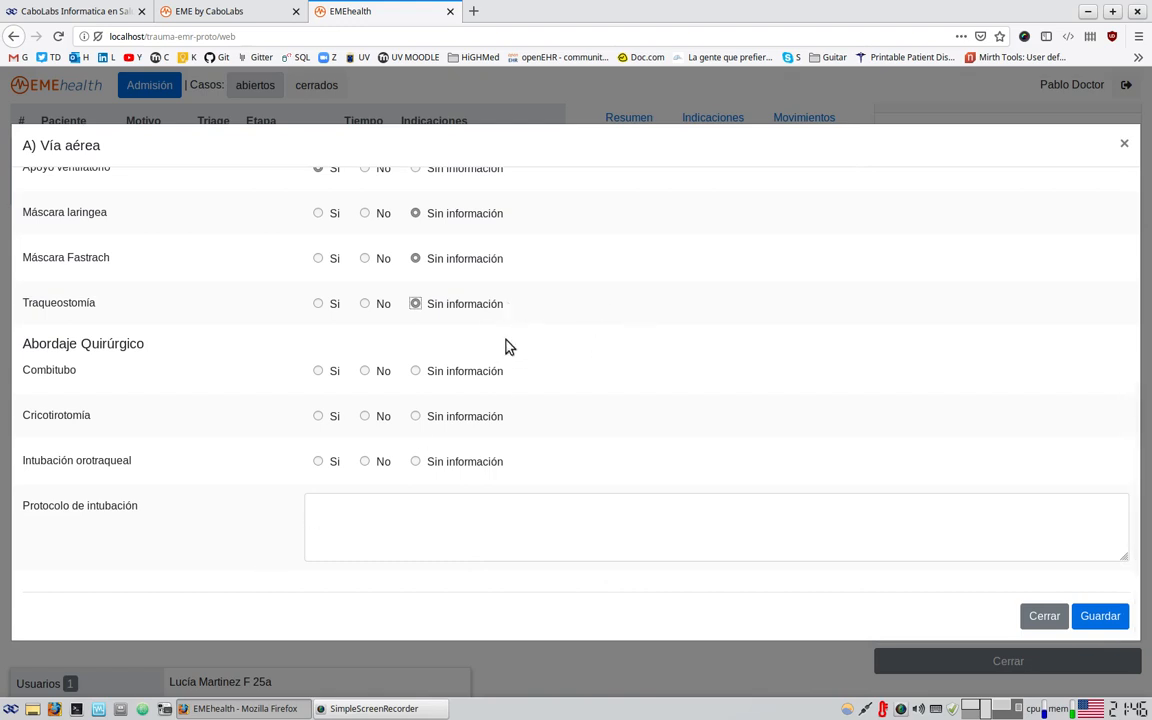
{"action": "left_click", "coordinate": [376, 304]}
- Enter "b vbnmv" as the Protocolo de intubación, review the form's answers, and save the Vía aérea record
{"action": "left_click", "coordinate": [410, 508]}
{"action": "type", "text": "b vbnmv"}
{"action": "scroll", "coordinate": [468, 517], "scroll_direction": "up", "scroll_amount": 5}
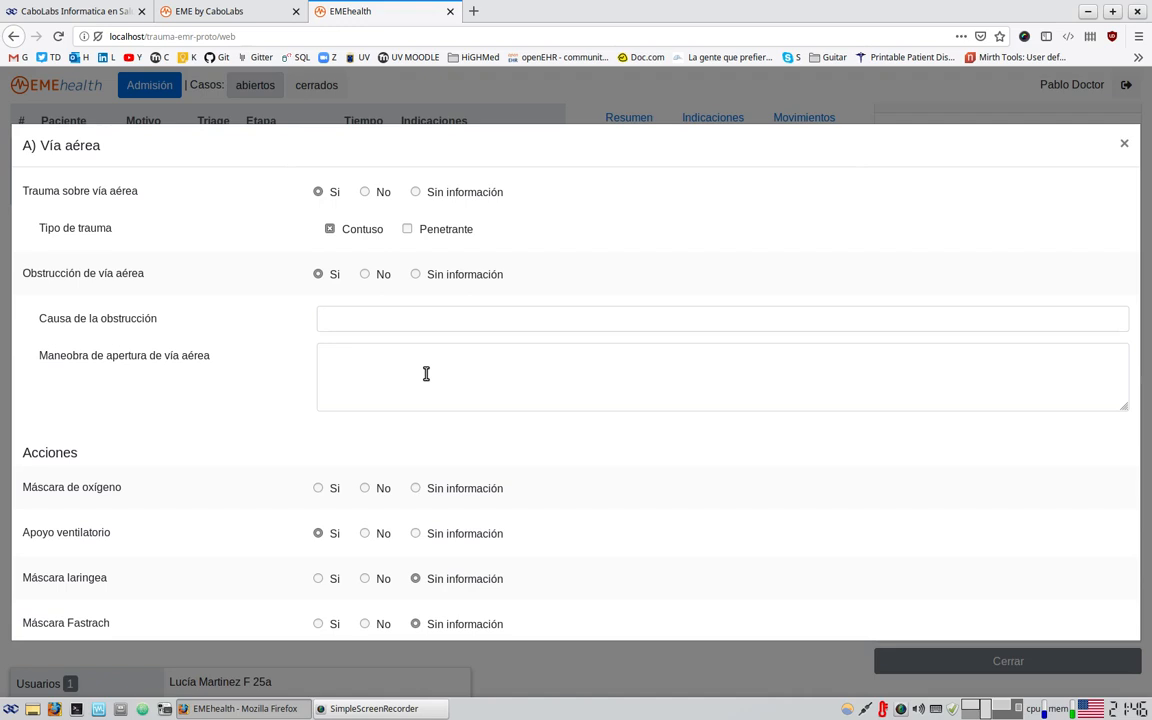
{"action": "scroll", "coordinate": [426, 374], "scroll_direction": "down", "scroll_amount": 1}
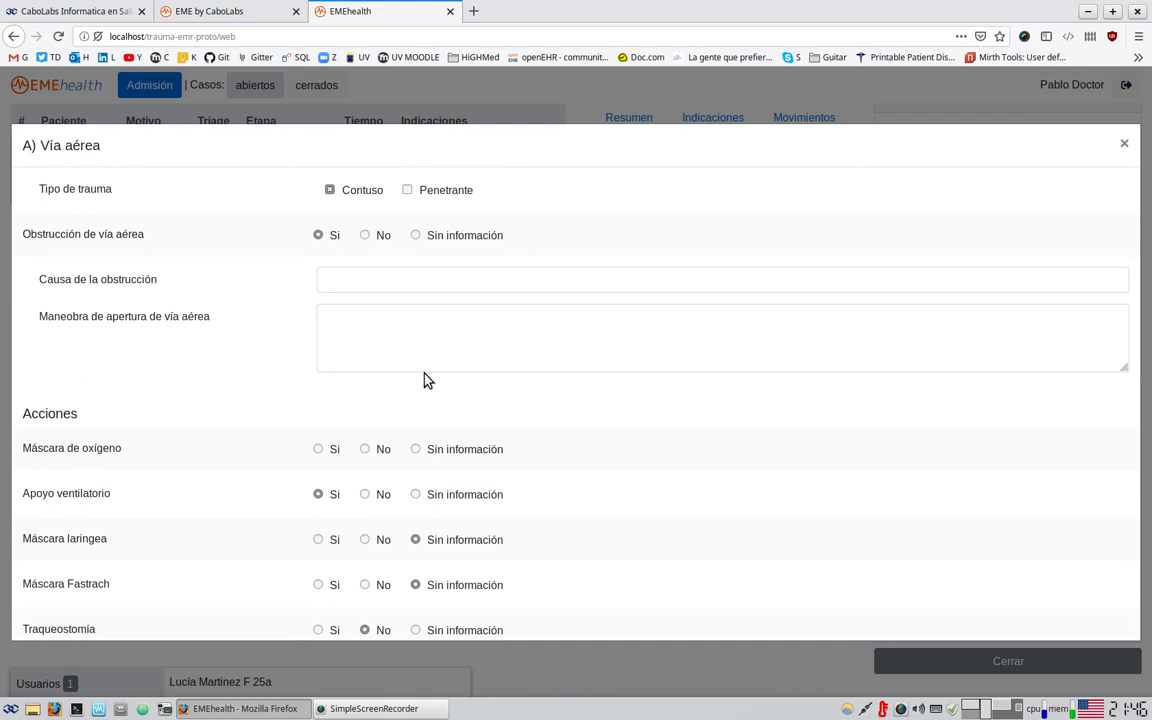
{"action": "scroll", "coordinate": [424, 380], "scroll_direction": "up", "scroll_amount": 1}
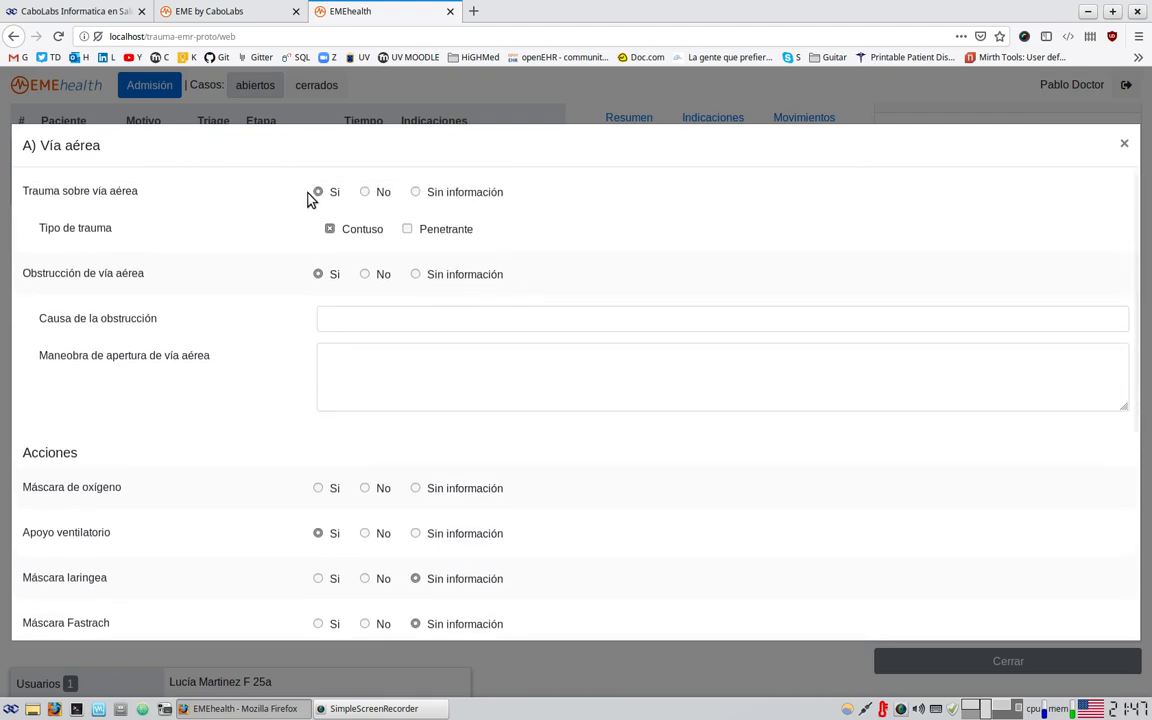
{"action": "scroll", "coordinate": [764, 491], "scroll_direction": "down", "scroll_amount": 5}
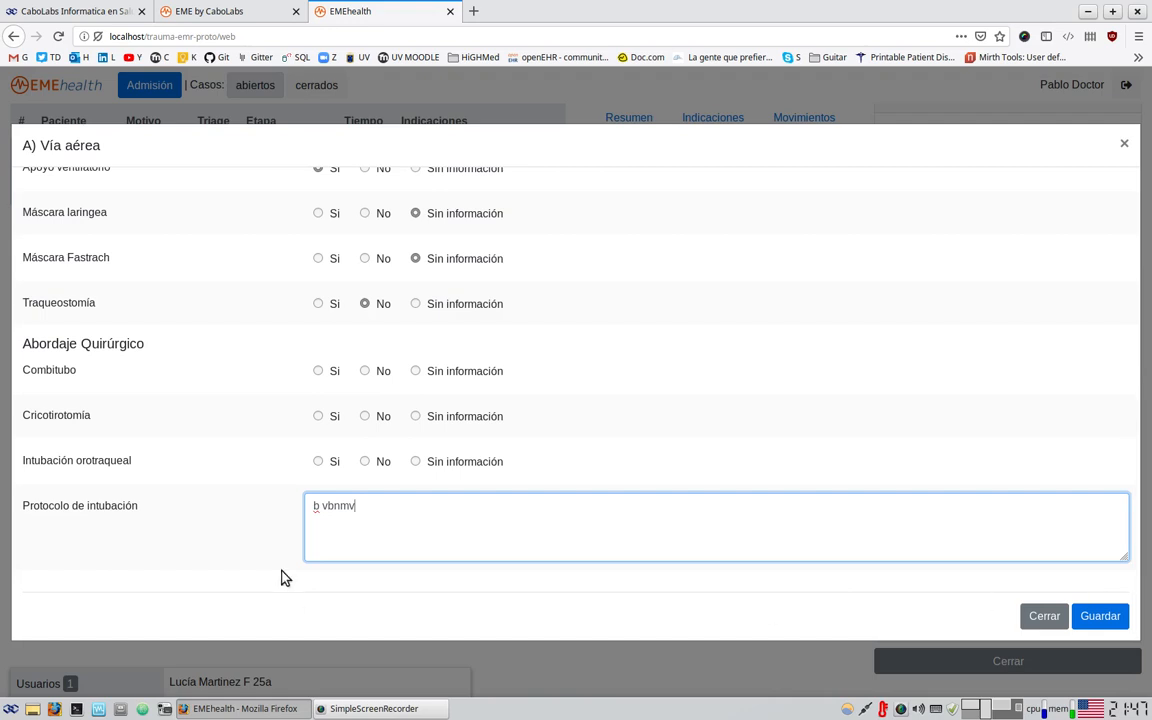
{"action": "scroll", "coordinate": [355, 499], "scroll_direction": "up", "scroll_amount": 6}
{"action": "scroll", "coordinate": [650, 520], "scroll_direction": "down", "scroll_amount": 1}
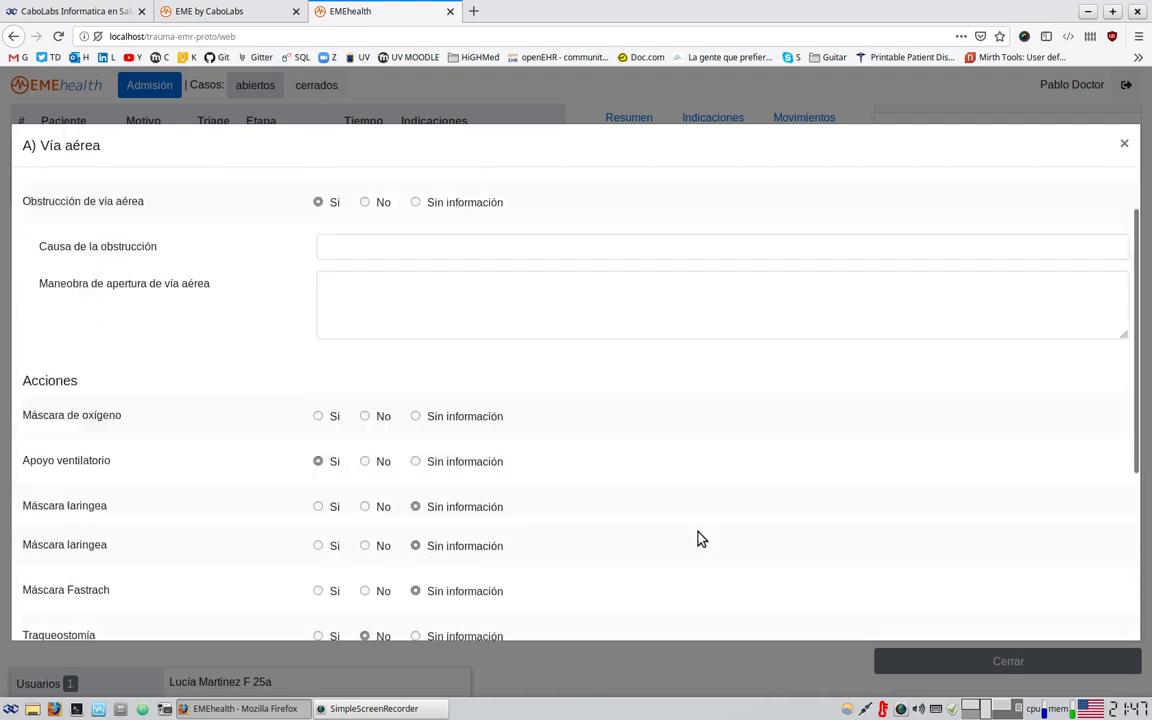
{"action": "scroll", "coordinate": [700, 539], "scroll_direction": "down", "scroll_amount": 5}
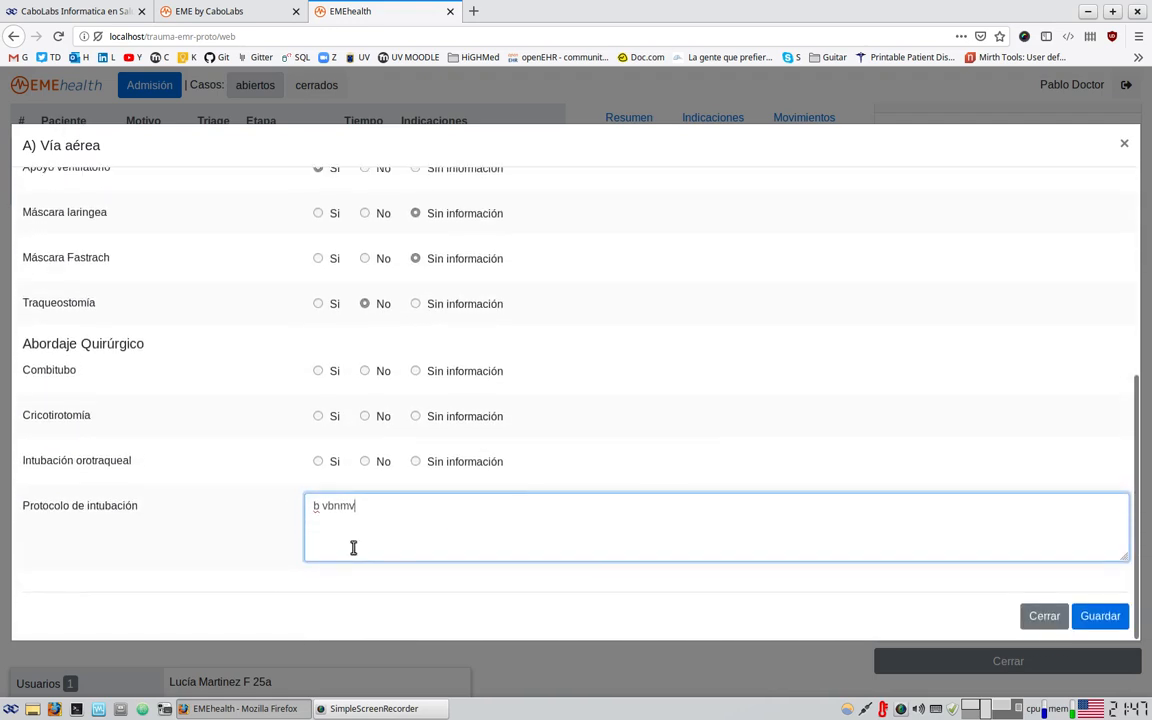
{"action": "left_click", "coordinate": [1099, 616]}
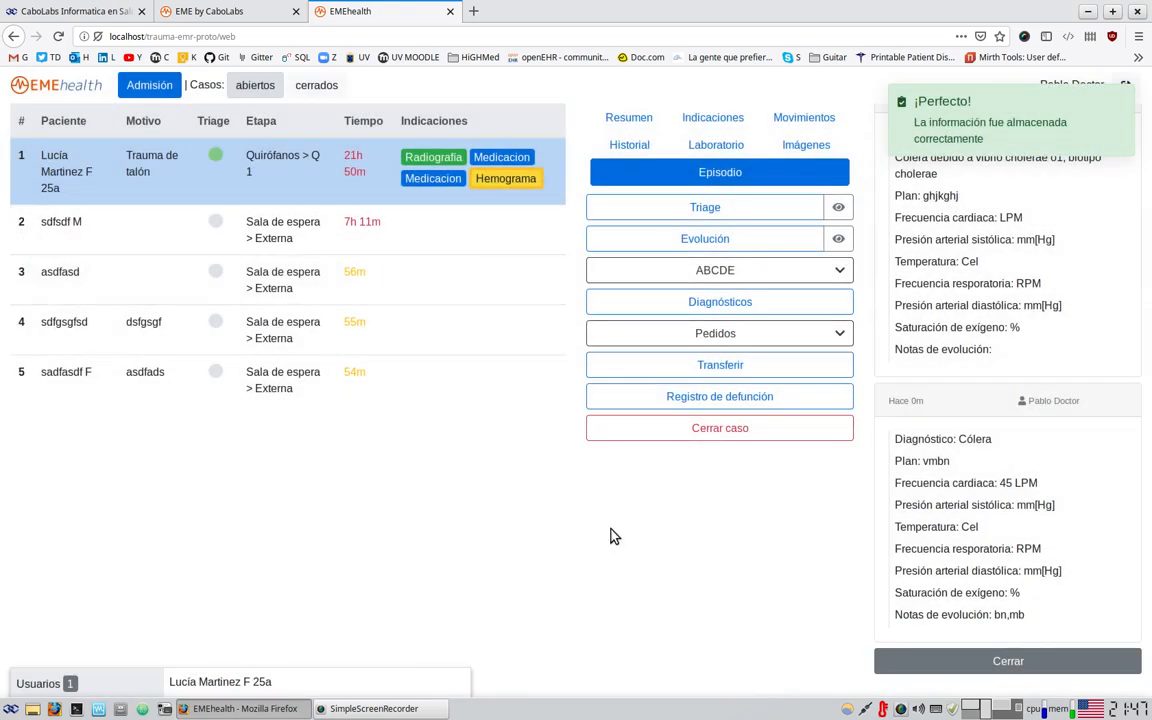
- Open the (D) Estado neurológico form from the ABCDE group and look through its pupil observations and Glasgow scale
{"action": "left_click", "coordinate": [752, 283]}
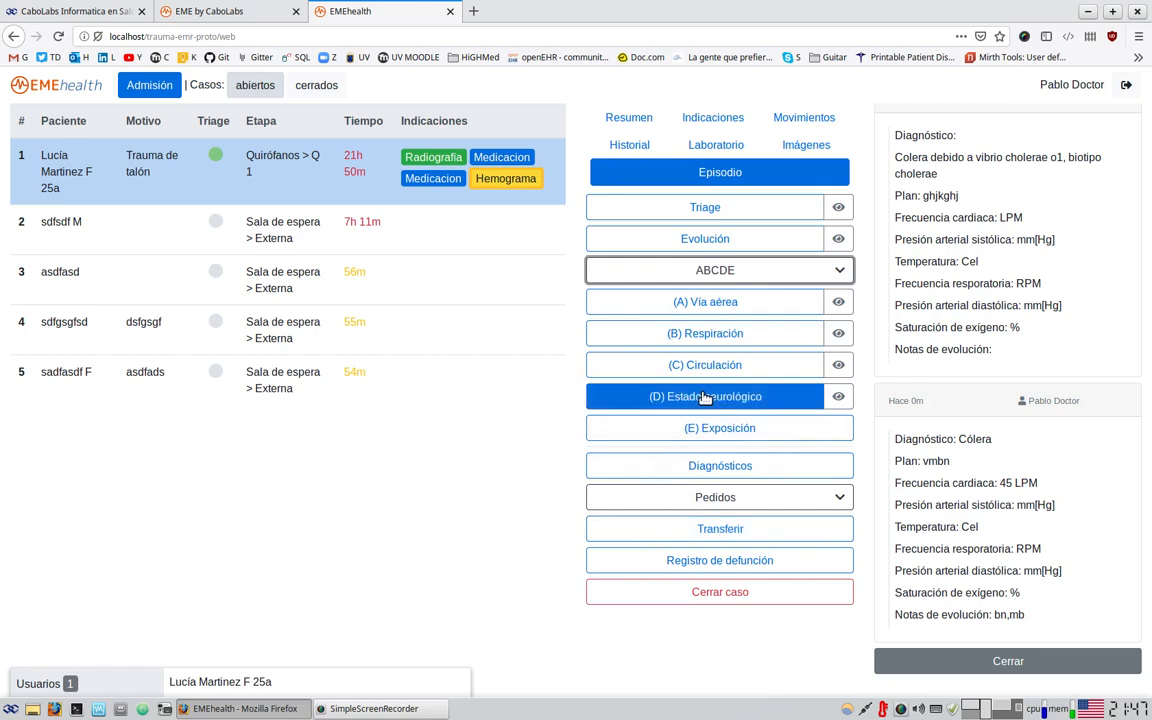
{"action": "left_click", "coordinate": [704, 397]}
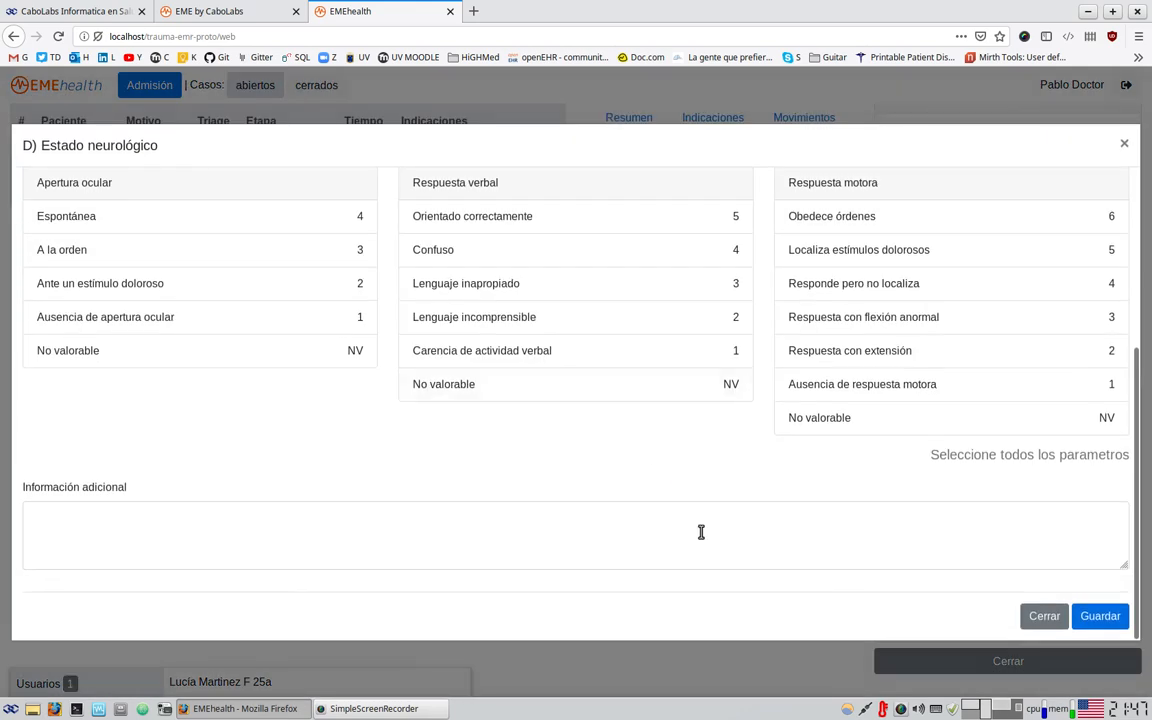
{"action": "scroll", "coordinate": [699, 532], "scroll_direction": "up", "scroll_amount": 5}
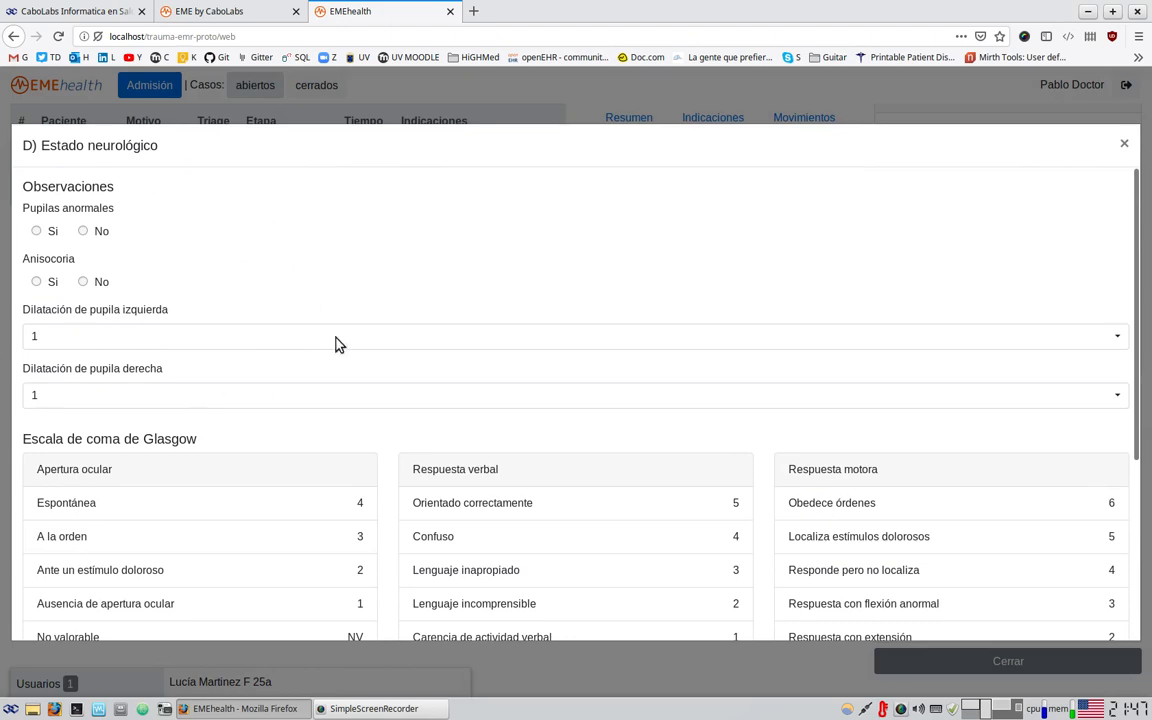
{"action": "scroll", "coordinate": [489, 331], "scroll_direction": "down", "scroll_amount": 1}
{"action": "scroll", "coordinate": [162, 314], "scroll_direction": "down", "scroll_amount": 1}
{"action": "scroll", "coordinate": [193, 252], "scroll_direction": "up", "scroll_amount": 2}
{"action": "scroll", "coordinate": [300, 424], "scroll_direction": "down", "scroll_amount": 4}
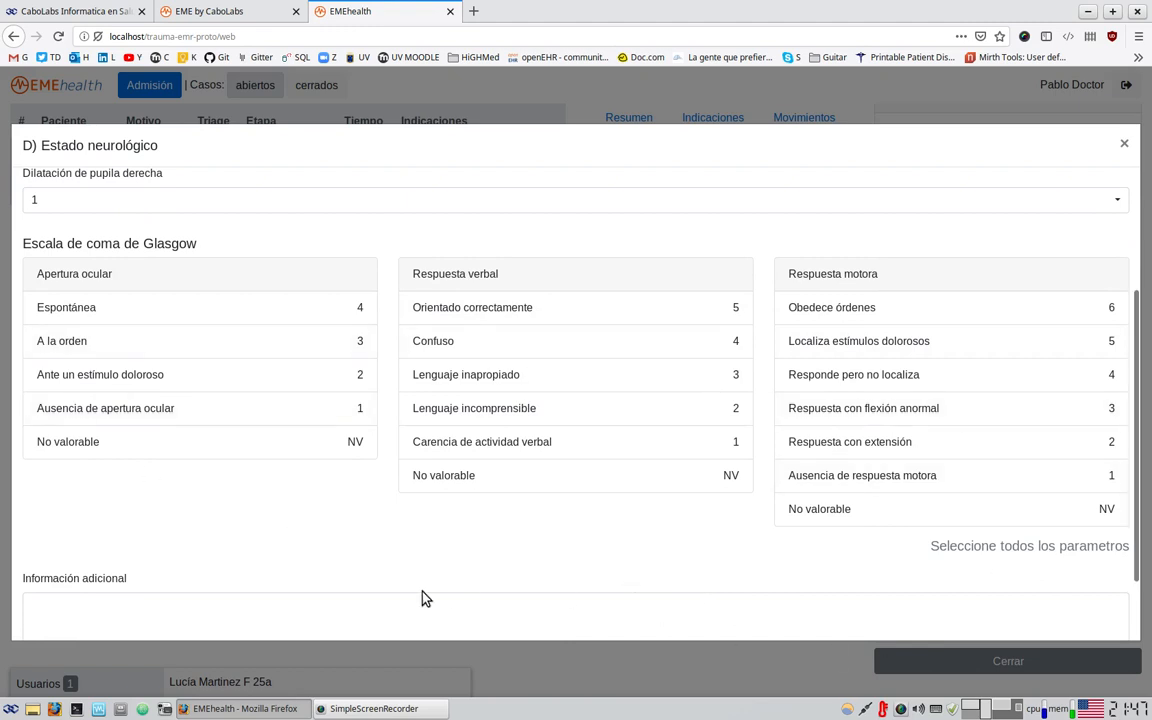
- Rate the Glasgow scale as Espontánea, Orientado correctamente and Obedece órdenes, and close the form without saving
{"action": "left_click", "coordinate": [183, 308]}
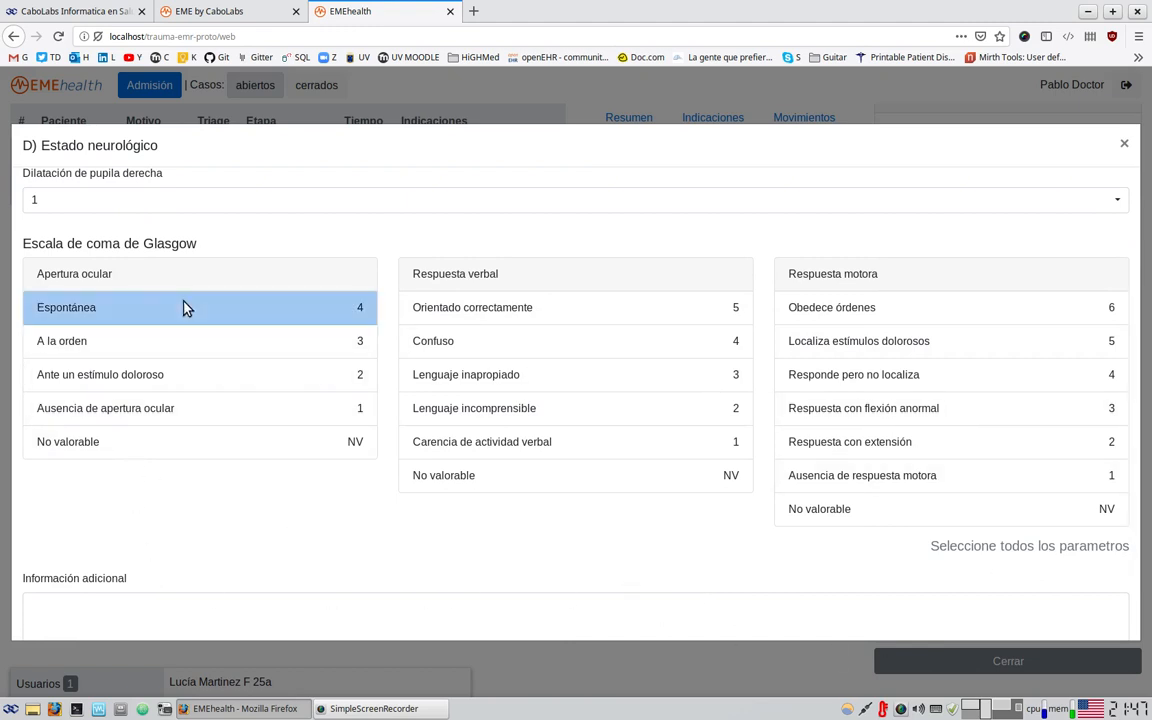
{"action": "left_click", "coordinate": [609, 309]}
{"action": "left_click", "coordinate": [930, 308]}
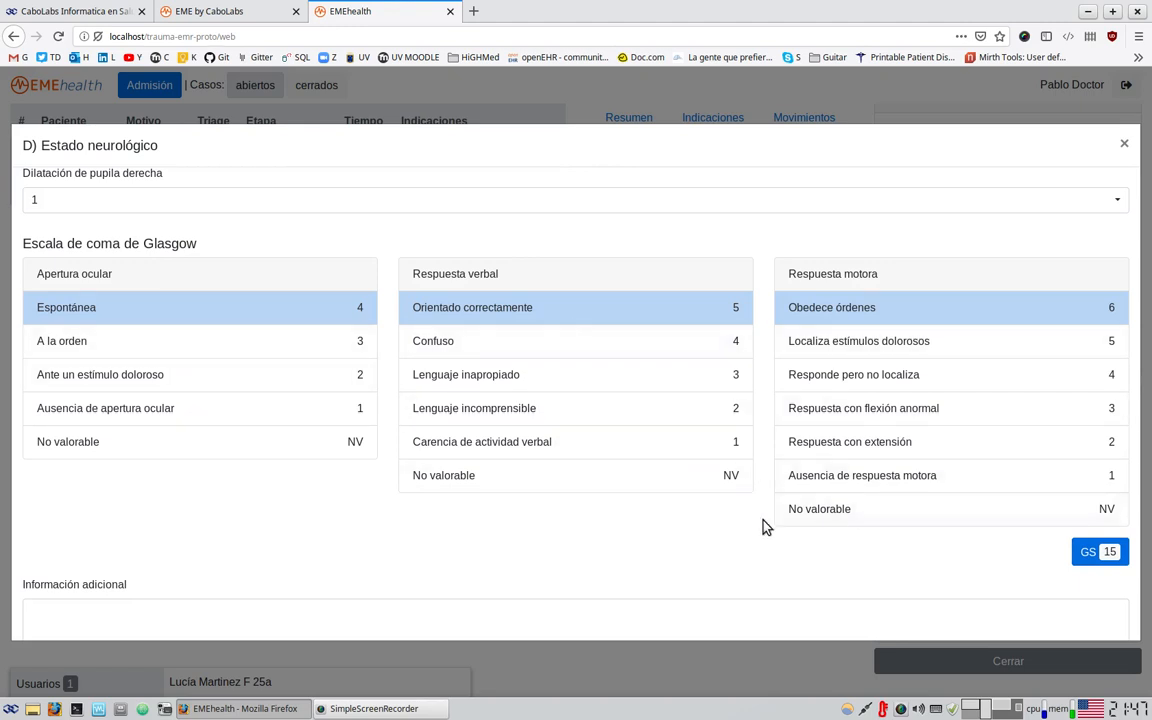
{"action": "scroll", "coordinate": [878, 475], "scroll_direction": "down", "scroll_amount": 2}
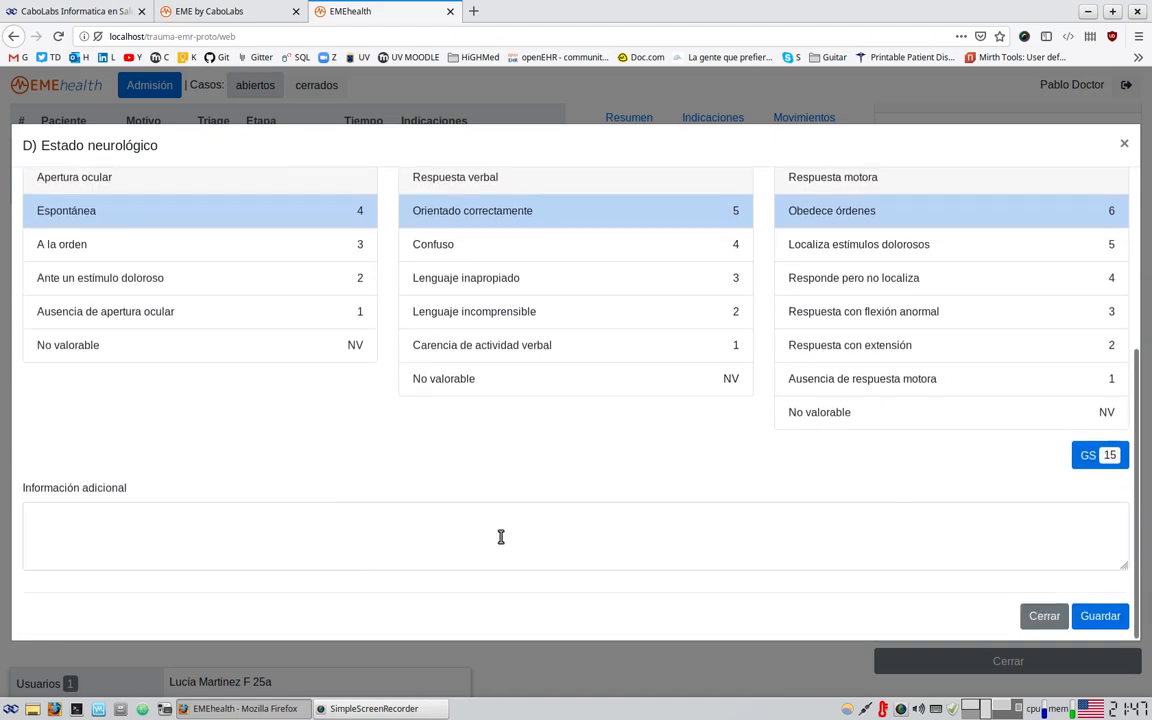
{"action": "scroll", "coordinate": [969, 553], "scroll_direction": "up", "scroll_amount": 3}
{"action": "scroll", "coordinate": [1001, 498], "scroll_direction": "down", "scroll_amount": 3}
{"action": "left_click", "coordinate": [1043, 615]}
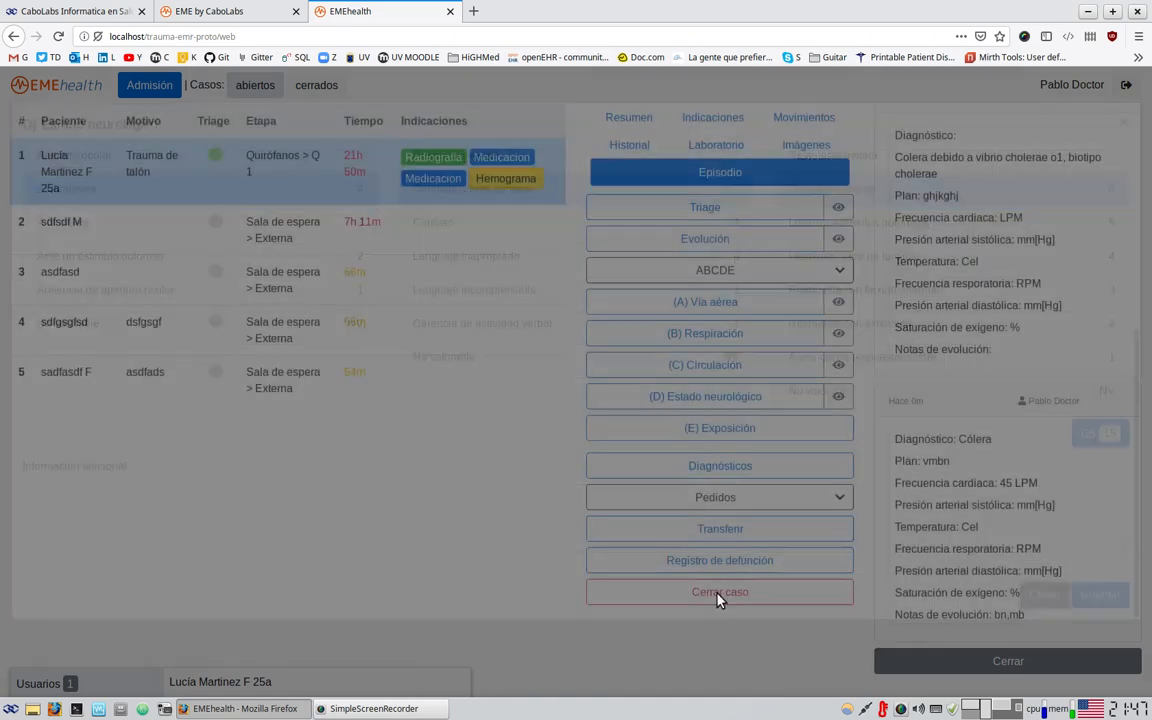
- Open the case's Transferencia form and view its Observación, Hospitalización and Alta options
{"action": "left_click", "coordinate": [655, 530]}
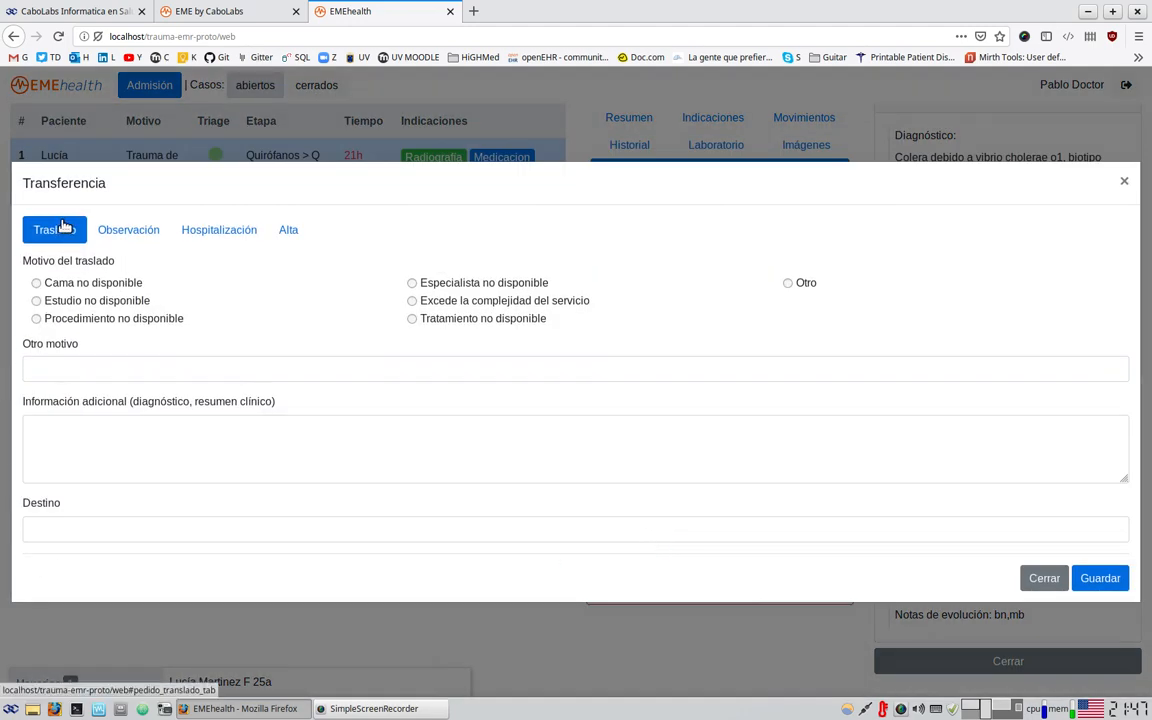
{"action": "left_click", "coordinate": [124, 229]}
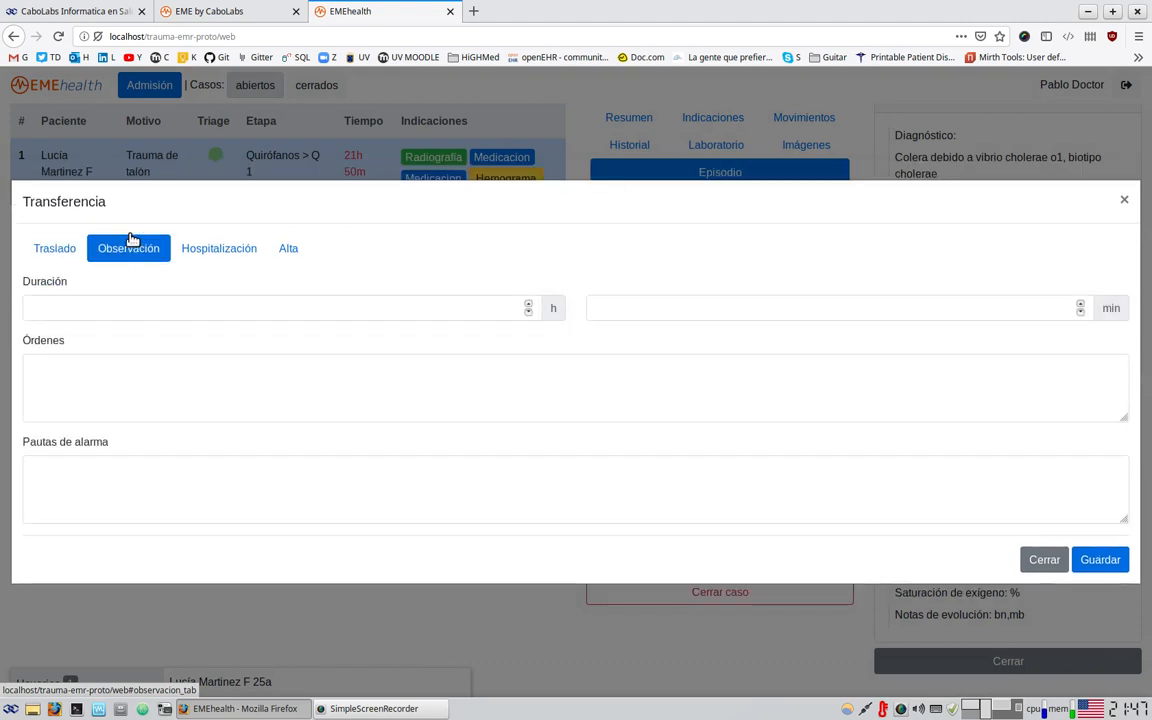
{"action": "left_click", "coordinate": [224, 248]}
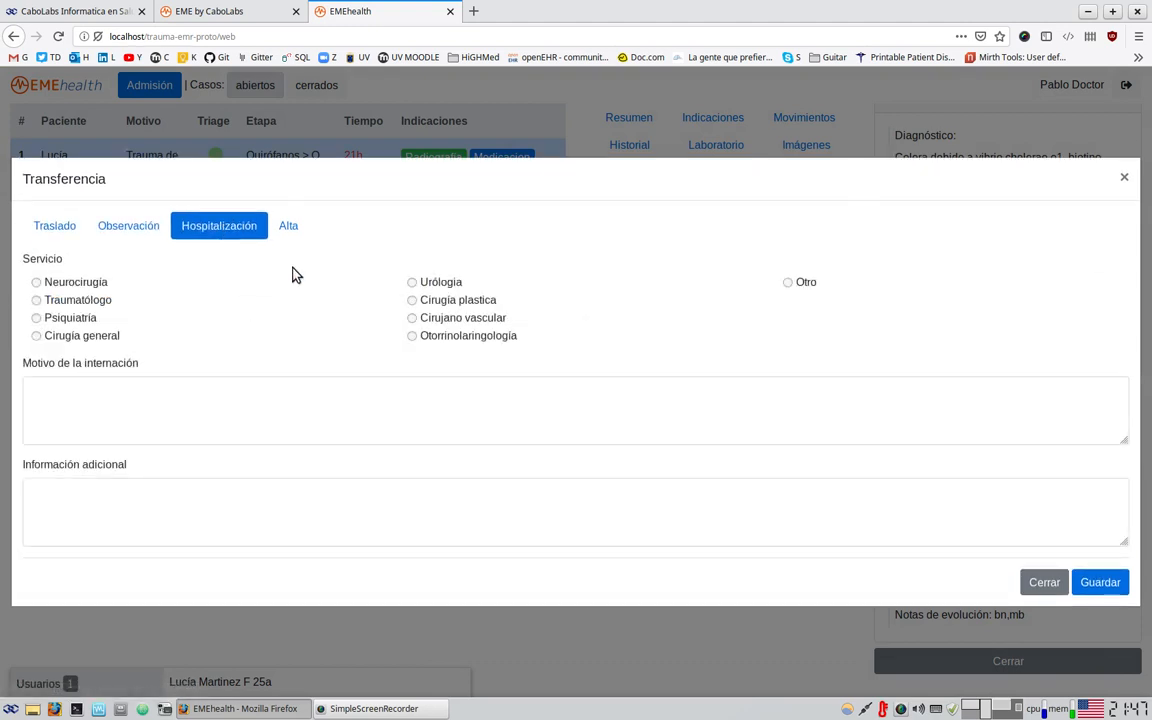
{"action": "left_click", "coordinate": [288, 228]}
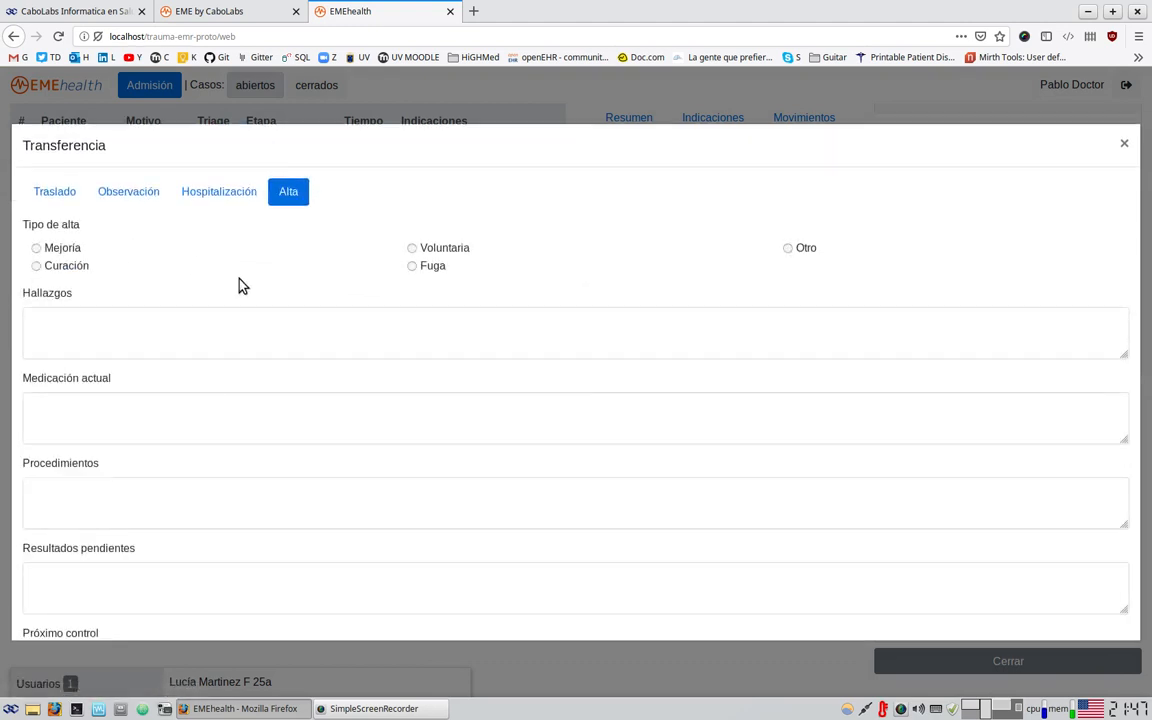
- Return to Traslado, set the transfer reason to Otro, and enter "vghjfhjf" as Otro motivo
{"action": "left_click", "coordinate": [52, 190]}
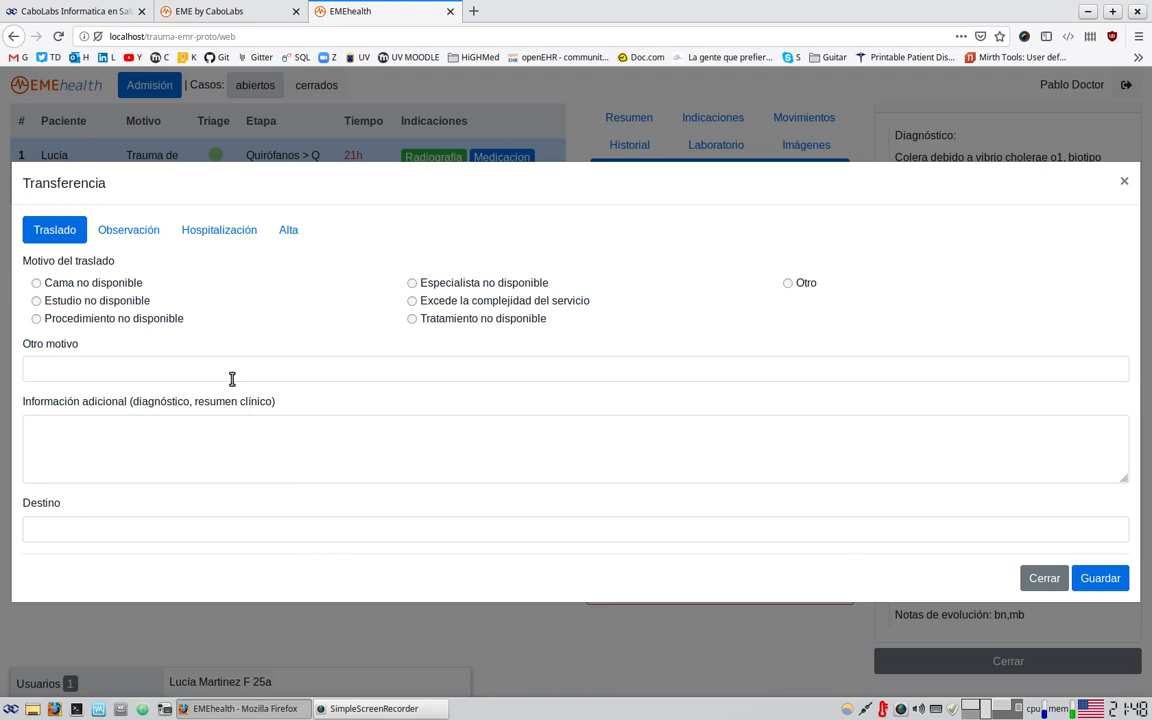
{"action": "left_click", "coordinate": [97, 286]}
{"action": "left_click", "coordinate": [84, 376]}
{"action": "left_click", "coordinate": [788, 284]}
{"action": "left_click", "coordinate": [279, 372]}
{"action": "type", "text": "vghjfhjf"}
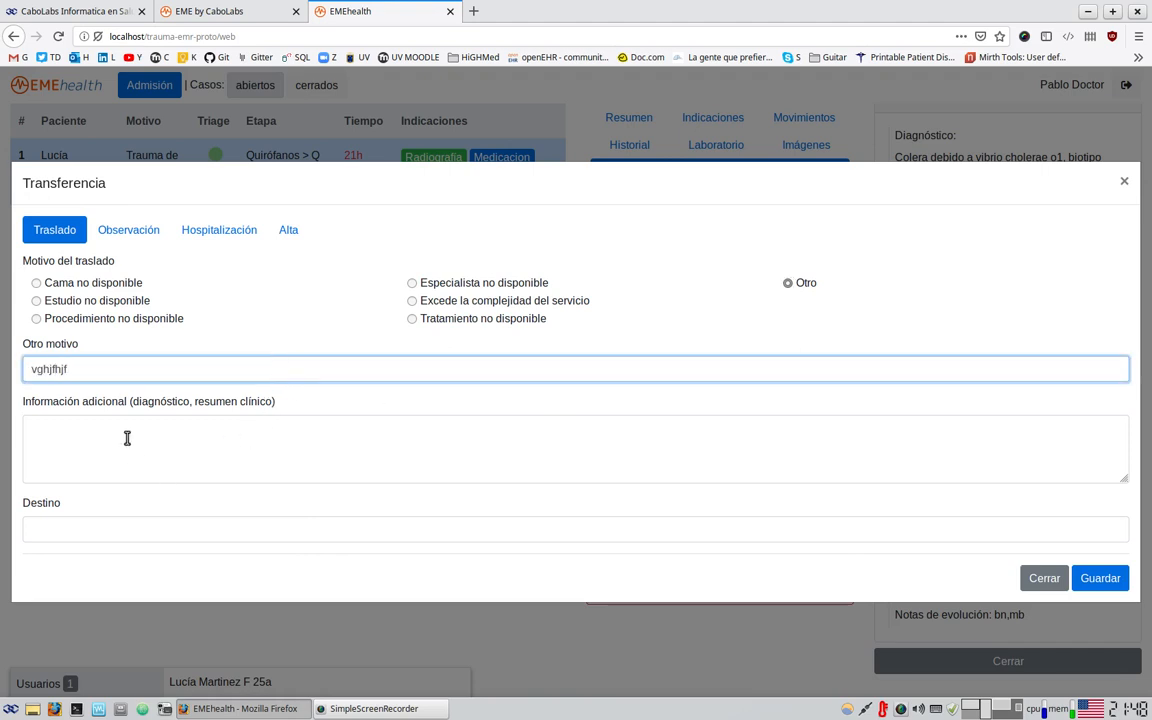
- Enter "ghfjfghjf" as additional information and "fghjfghjfg" as Destino, and close the transfer form without saving
{"action": "left_click", "coordinate": [121, 454]}
{"action": "type", "text": "ghfjfghjf"}
{"action": "left_click", "coordinate": [134, 531]}
{"action": "type", "text": "fghjfghjfg"}
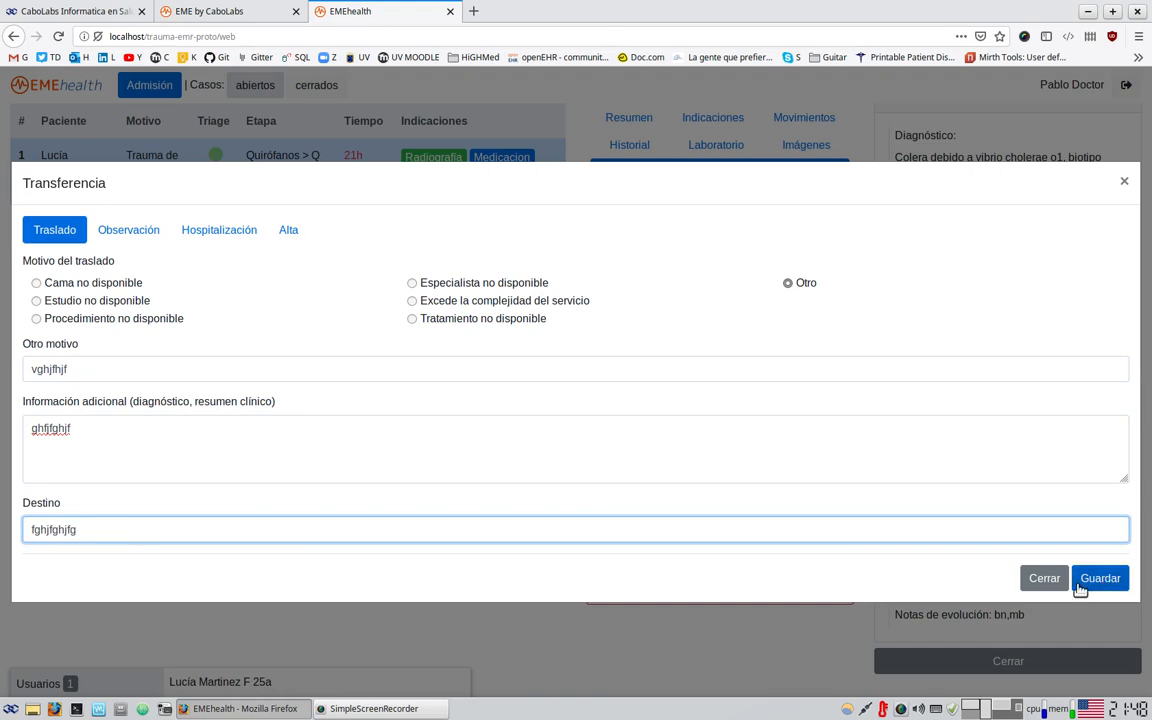
{"action": "left_click", "coordinate": [1044, 580]}
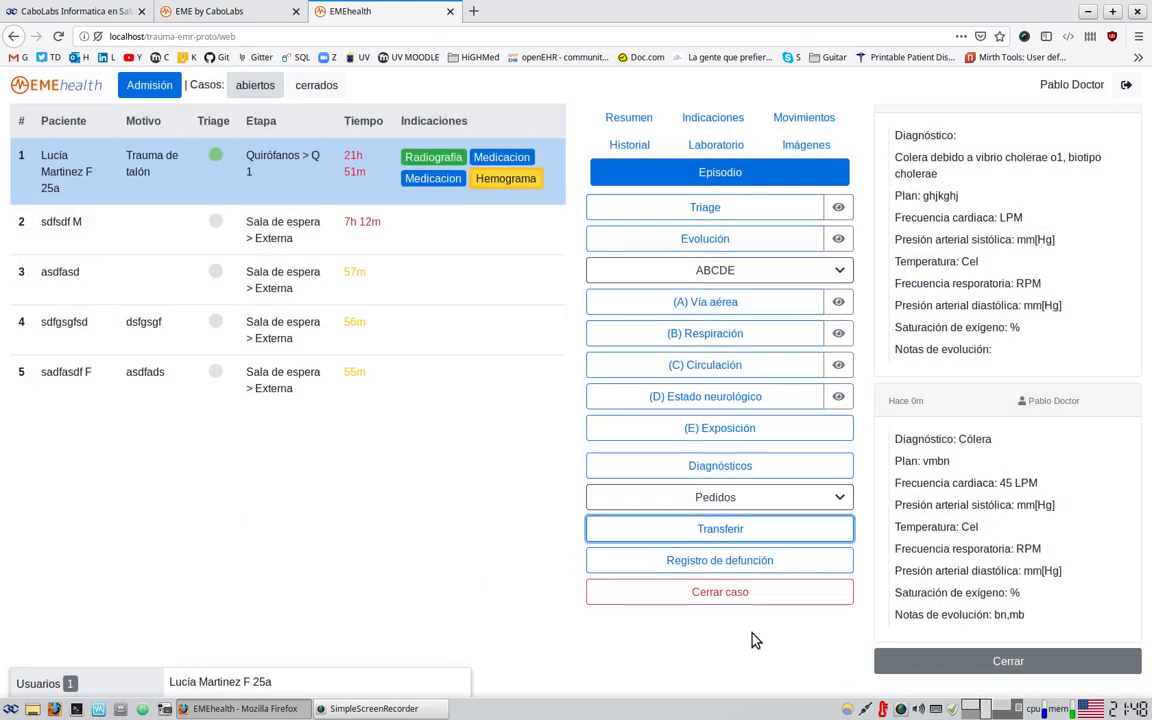
- Open the Cierre form for closing the case, look through its fields, and close it without saving
{"action": "left_click", "coordinate": [716, 598]}
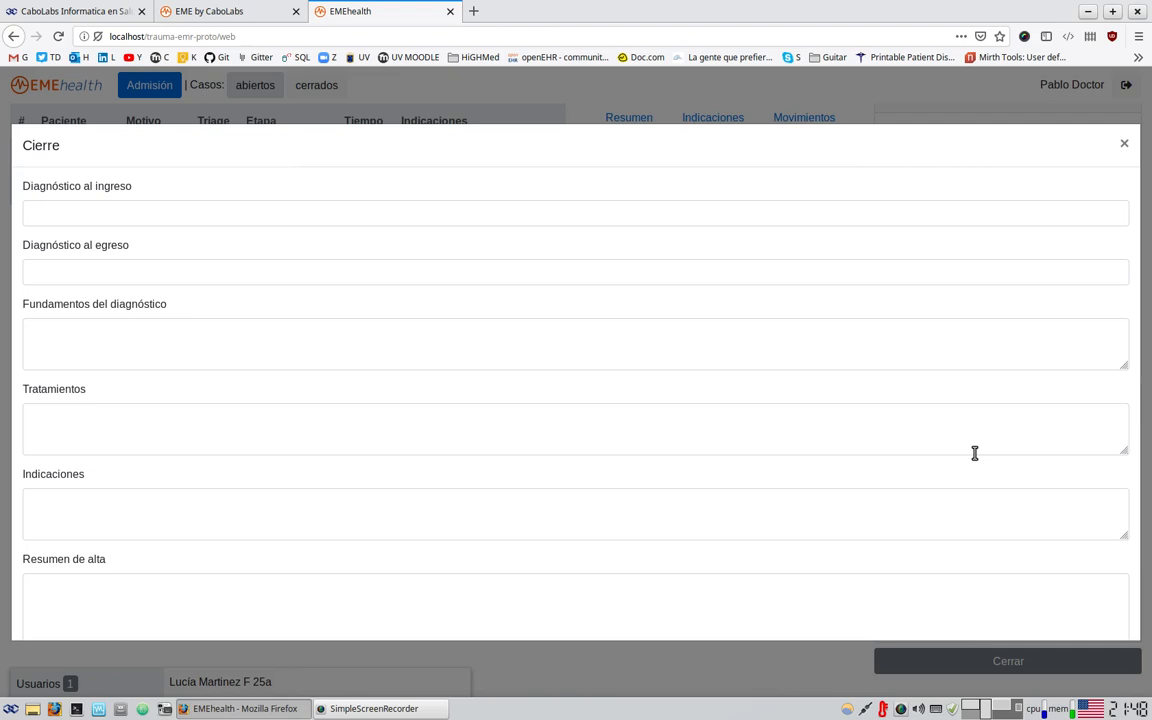
{"action": "scroll", "coordinate": [175, 270], "scroll_direction": "down", "scroll_amount": 3}
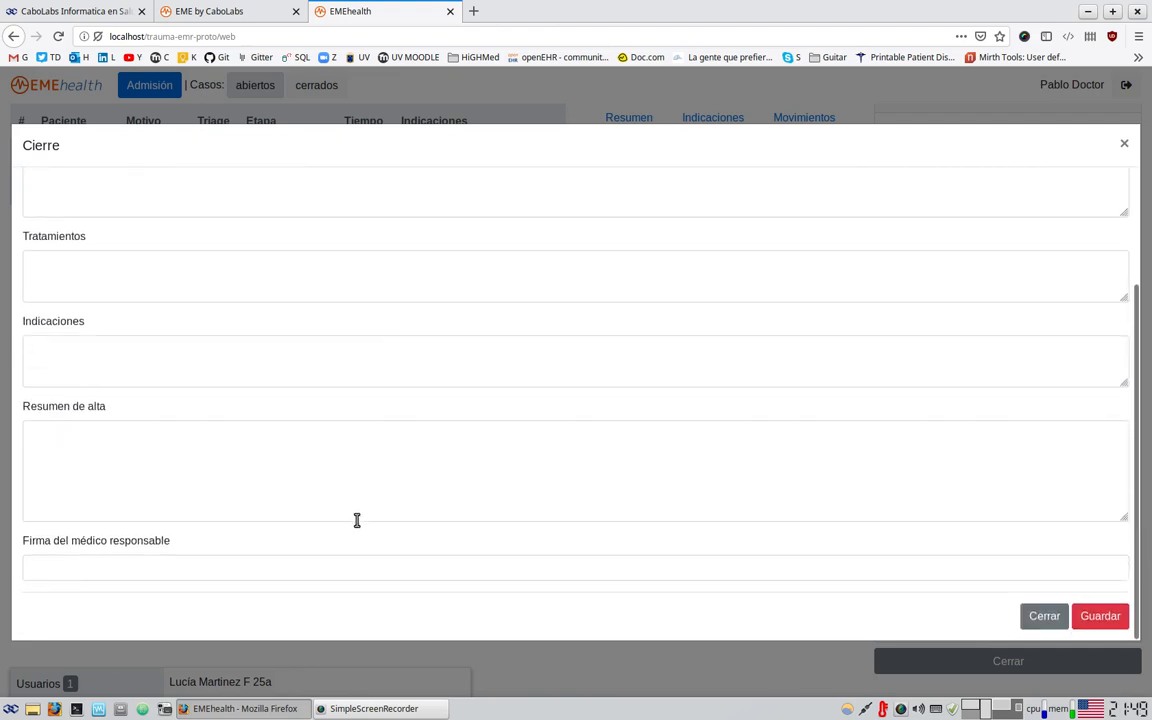
{"action": "scroll", "coordinate": [357, 520], "scroll_direction": "up", "scroll_amount": 3}
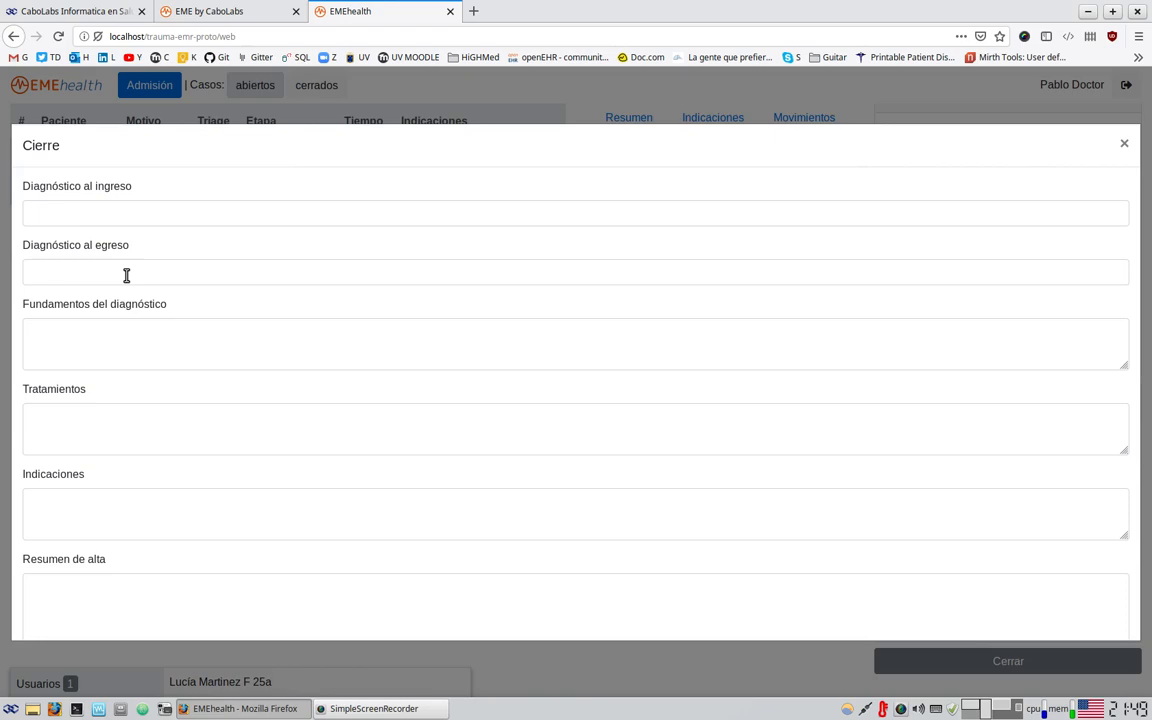
{"action": "left_click", "coordinate": [1123, 144]}
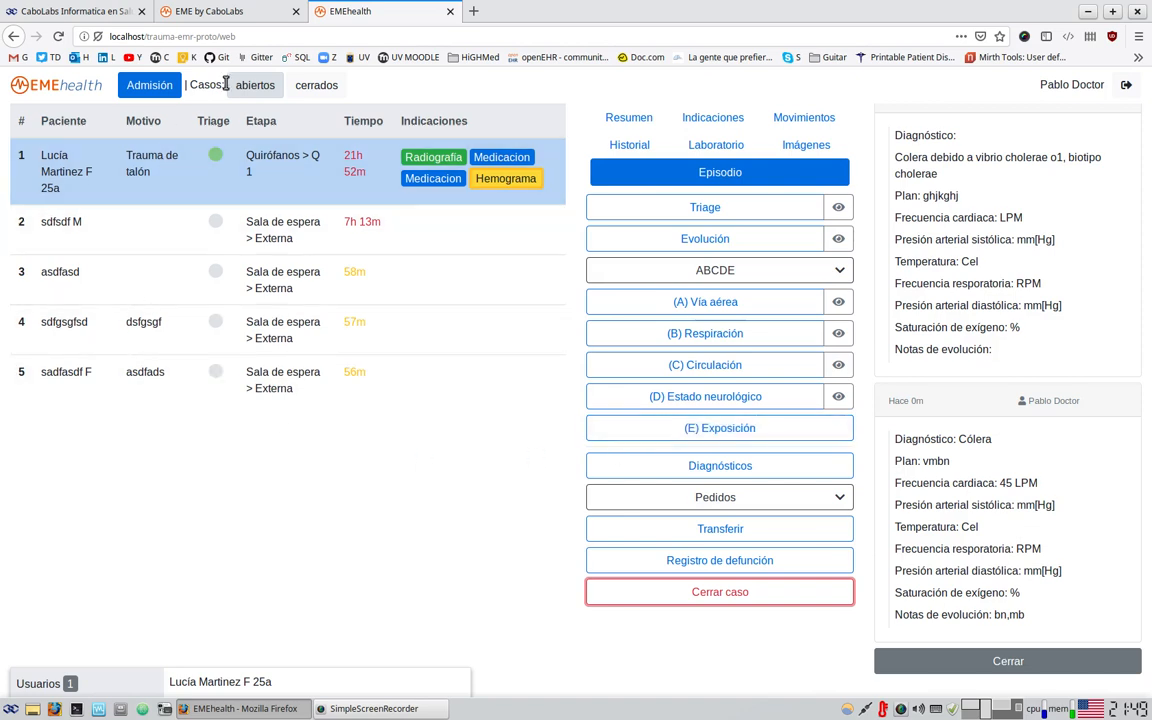
- Load the mobile version of the application at localhost/trauma-emr-proto/mobile
{"action": "double_click", "coordinate": [221, 36]}
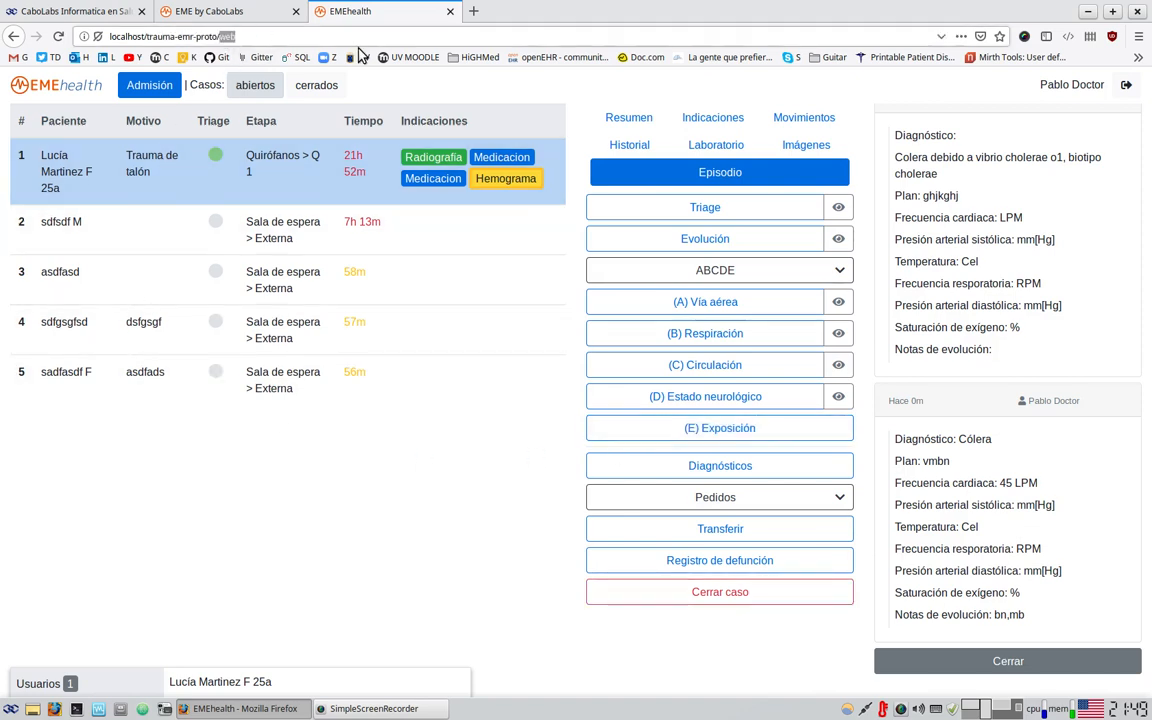
{"action": "type", "text": "mobil"}
{"action": "key", "text": "Return"}
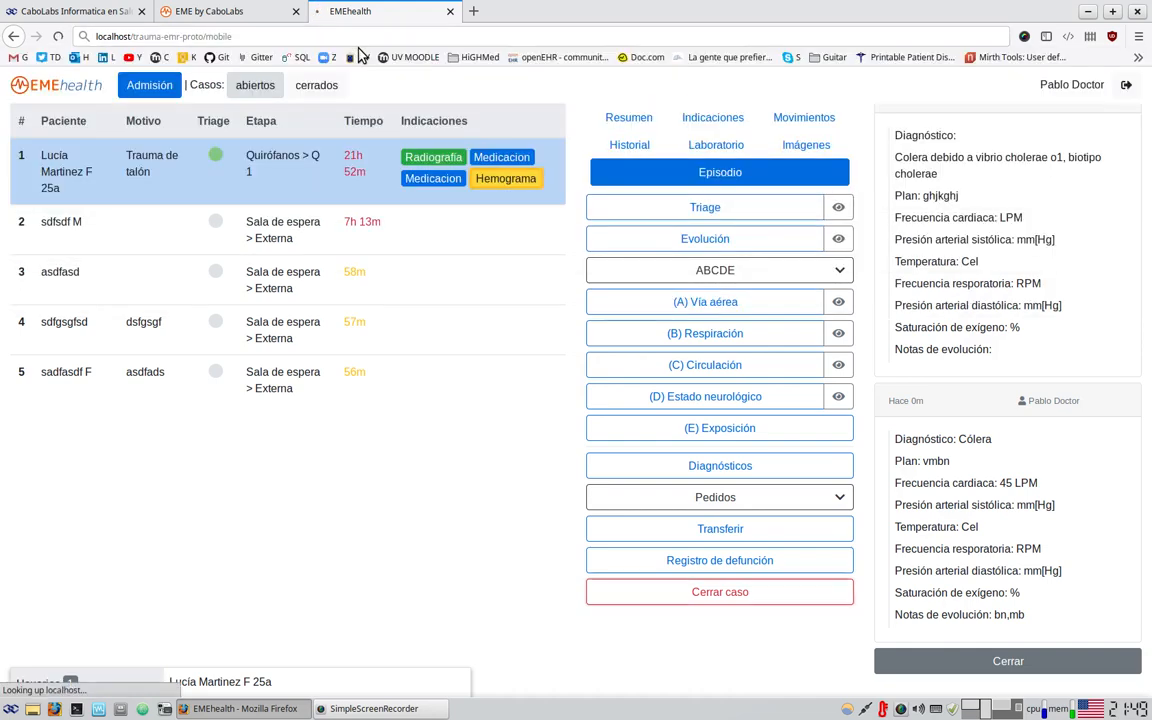
- Show the page in the browser's responsive design view at 375 × 667 without the inspector, and reload it
{"action": "right_click", "coordinate": [672, 248]}
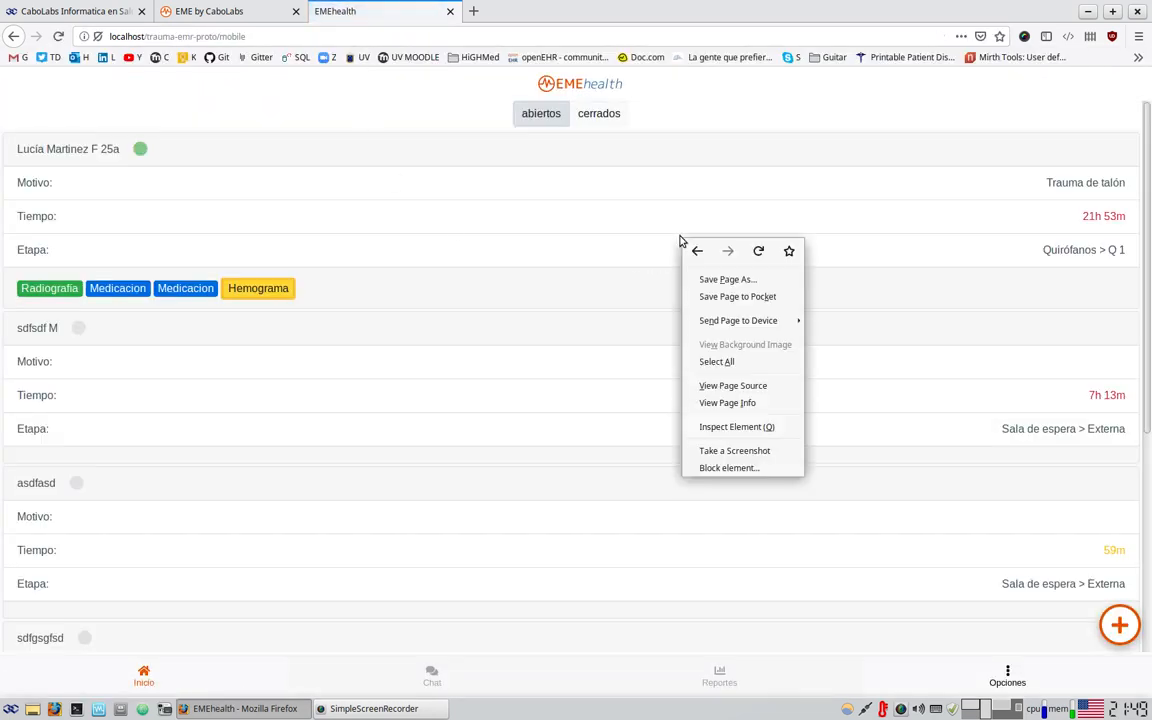
{"action": "left_click", "coordinate": [762, 427]}
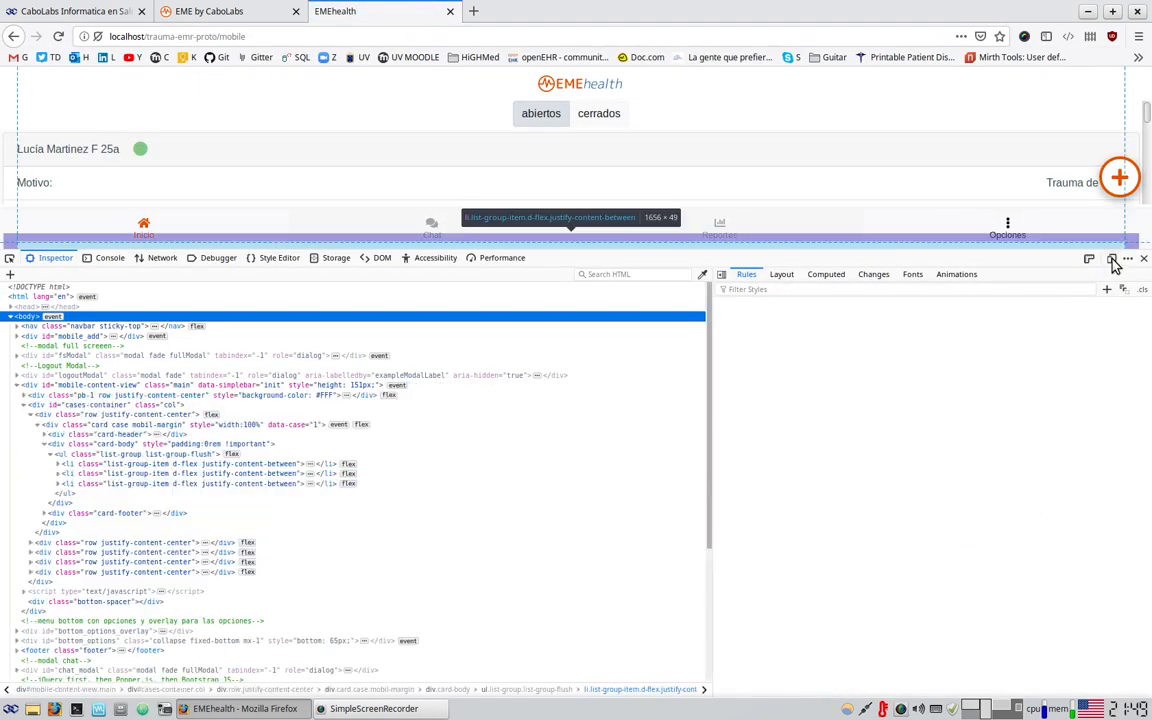
{"action": "left_click", "coordinate": [1144, 258]}
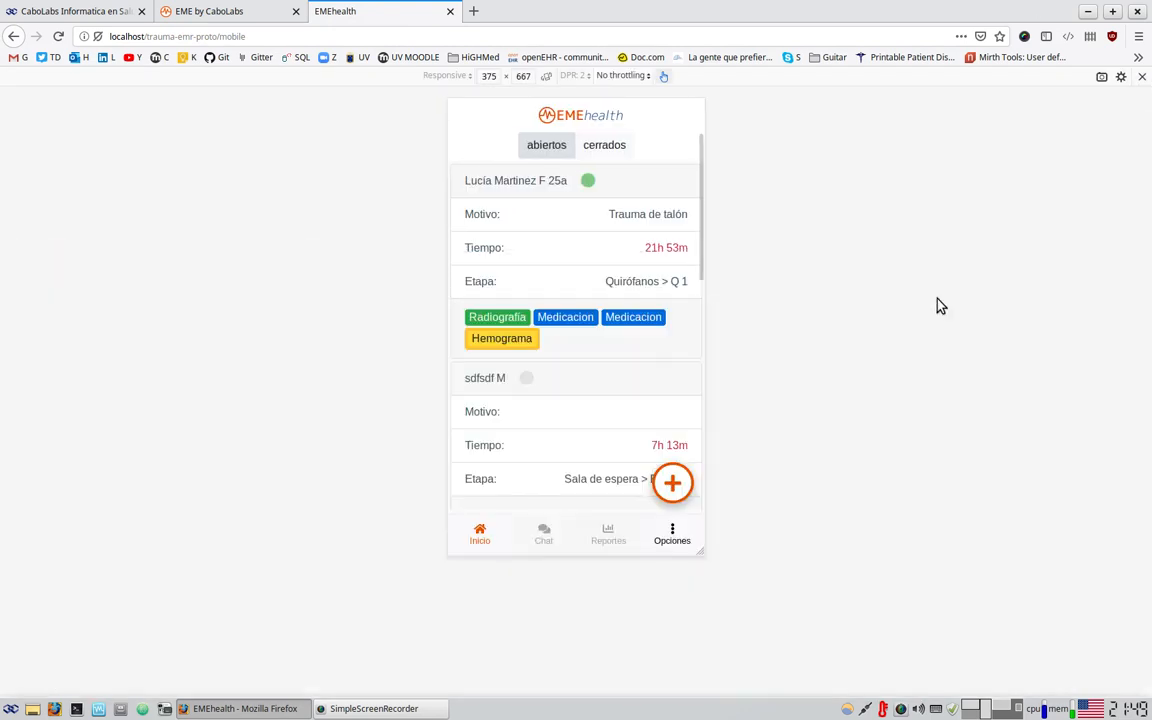
{"action": "key", "text": "F5"}
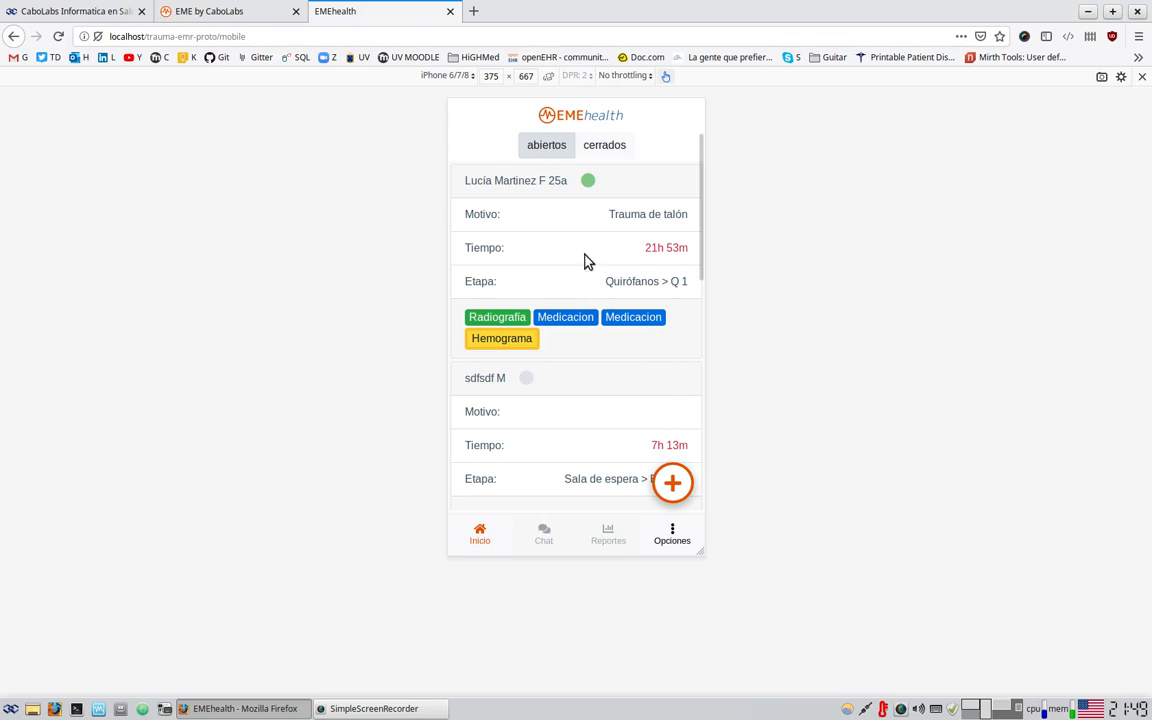
- Look through the open and closed case lists, and open the first open case, Trauma de talón
{"action": "scroll", "coordinate": [581, 262], "scroll_direction": "down", "scroll_amount": 5}
{"action": "scroll", "coordinate": [552, 380], "scroll_direction": "up", "scroll_amount": 5}
{"action": "left_click", "coordinate": [607, 145]}
{"action": "left_click", "coordinate": [556, 146]}
{"action": "left_click", "coordinate": [536, 233]}
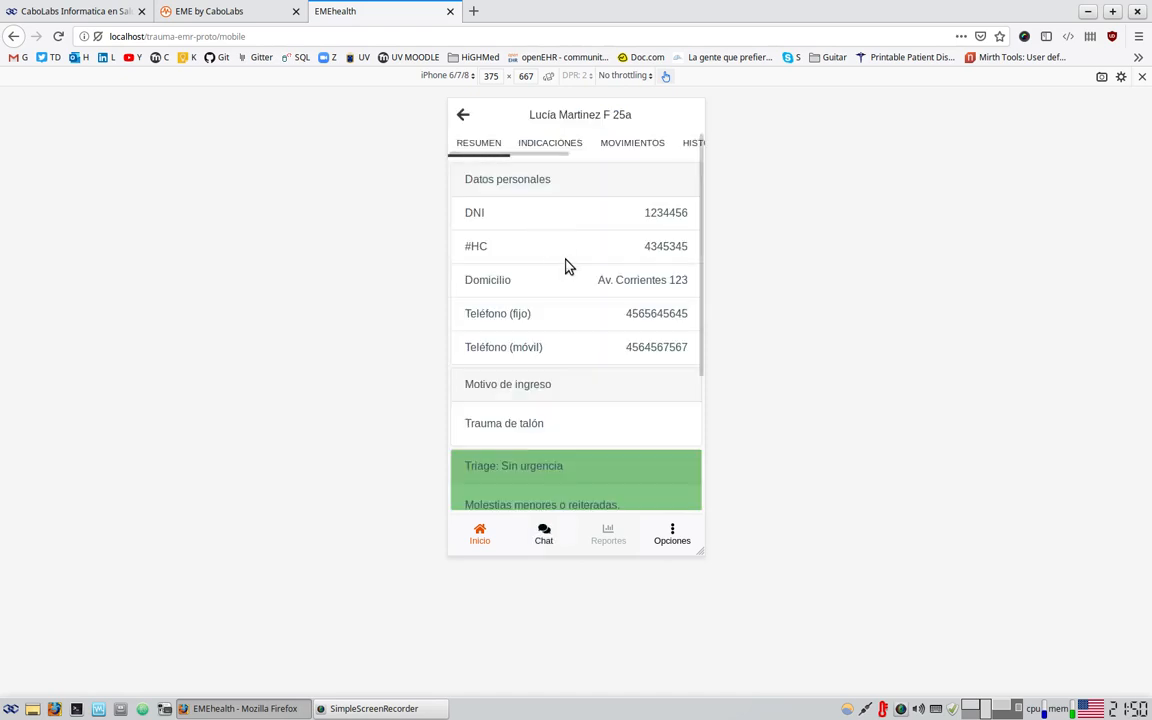
{"action": "right_click", "coordinate": [546, 158]}
{"action": "left_click", "coordinate": [621, 167]}
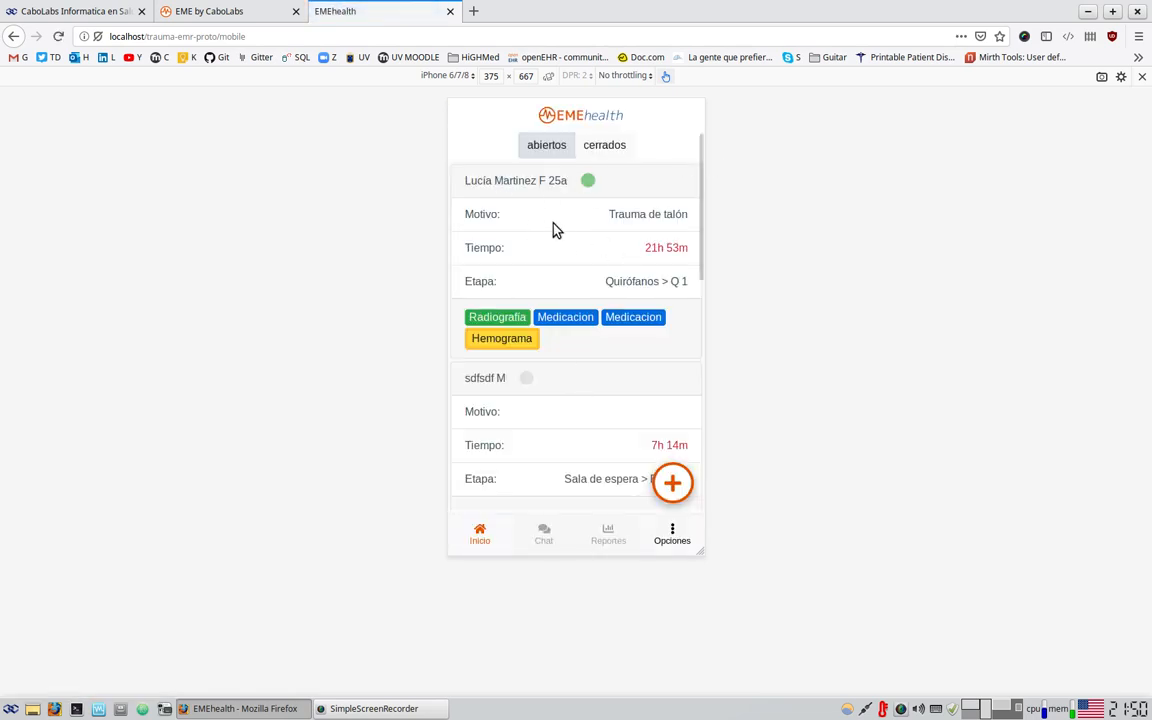
{"action": "left_click", "coordinate": [553, 221]}
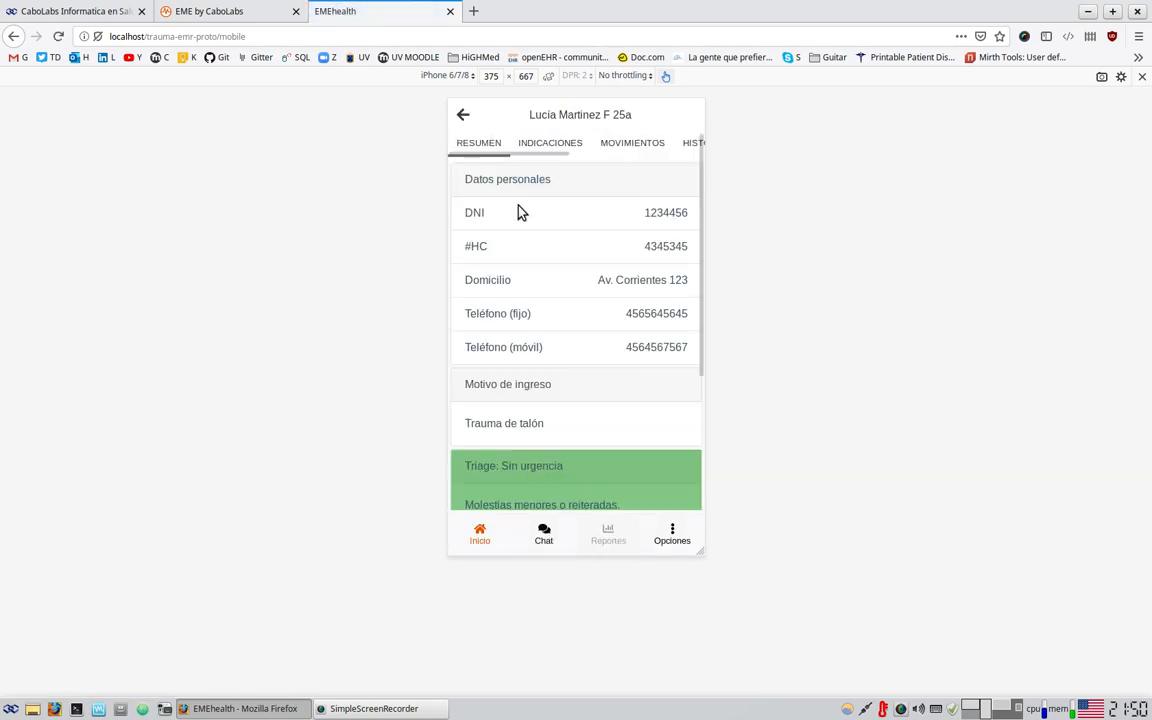
- Open the case's Episodio section and expand its ABCDE group of records
{"action": "right_click", "coordinate": [541, 159]}
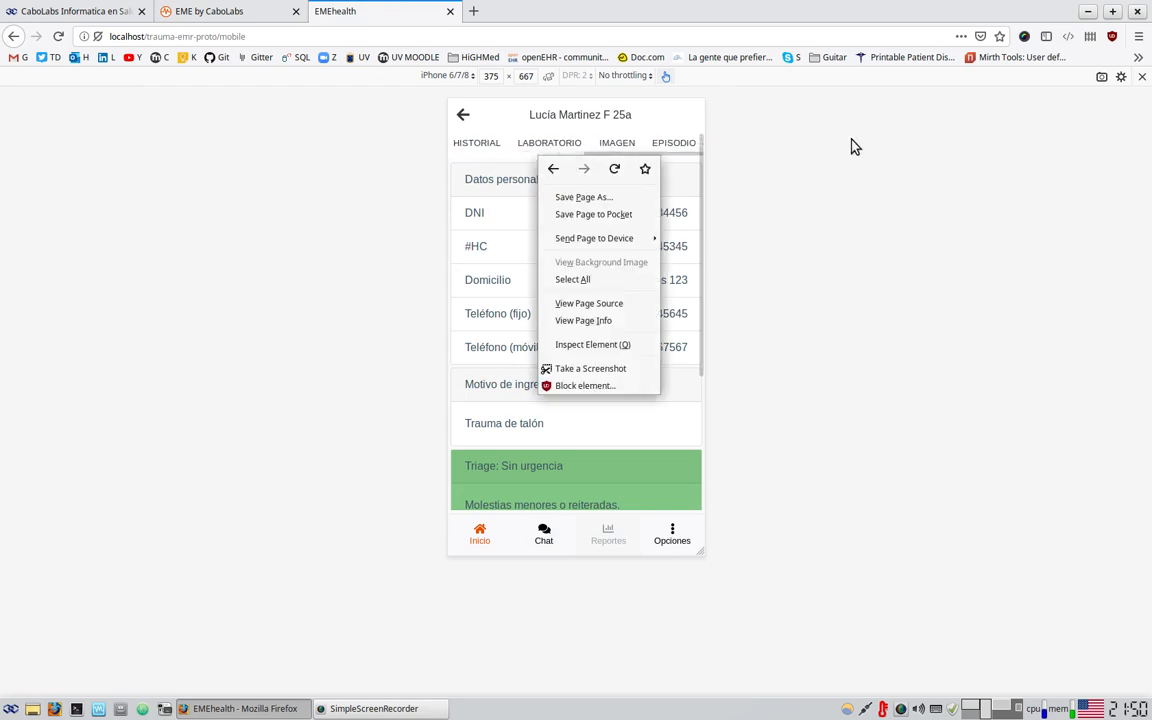
{"action": "left_click", "coordinate": [718, 189]}
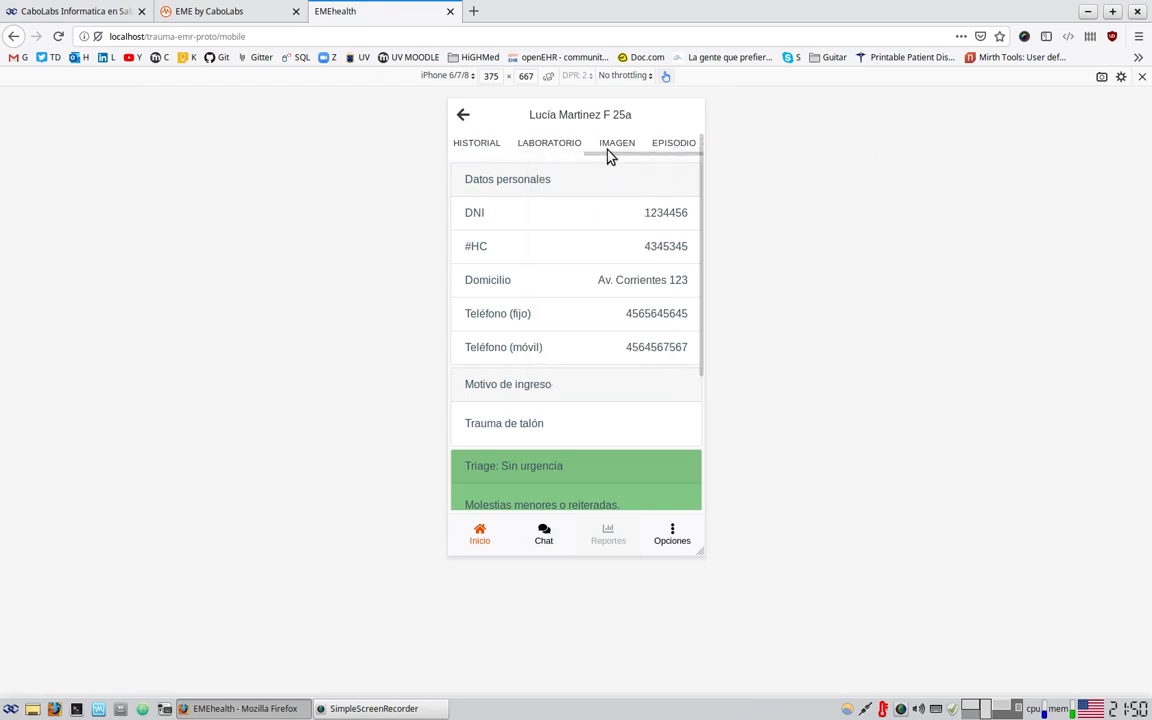
{"action": "left_click", "coordinate": [679, 146]}
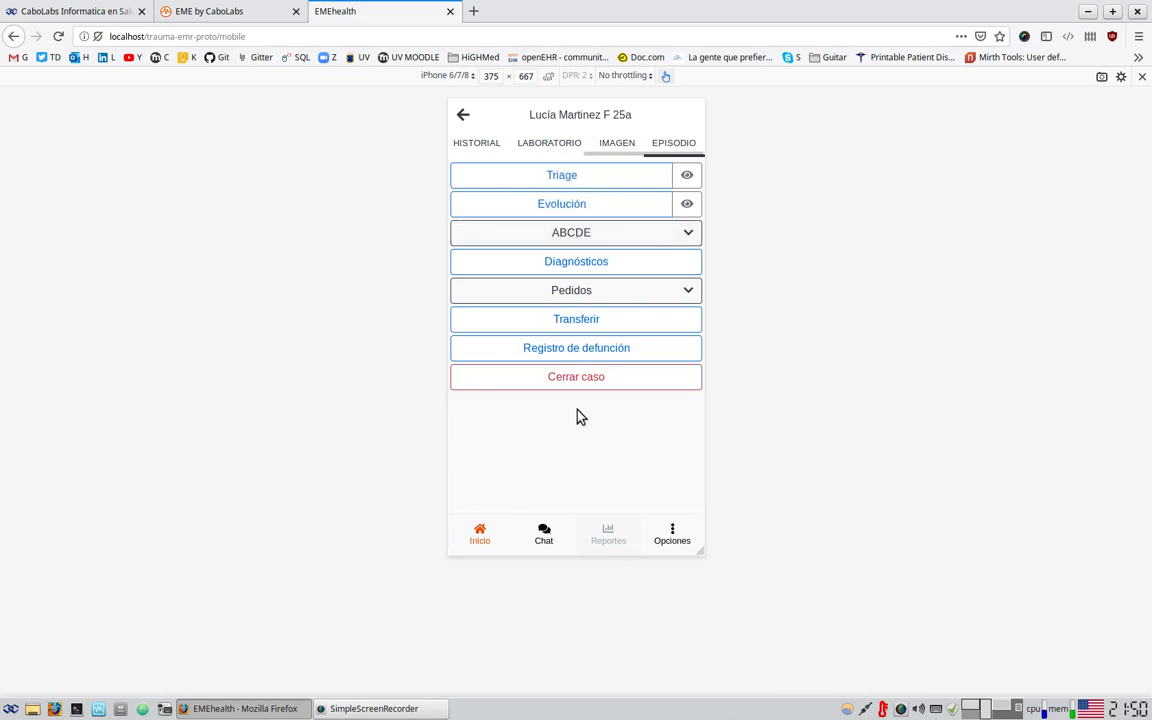
{"action": "left_click", "coordinate": [594, 238]}
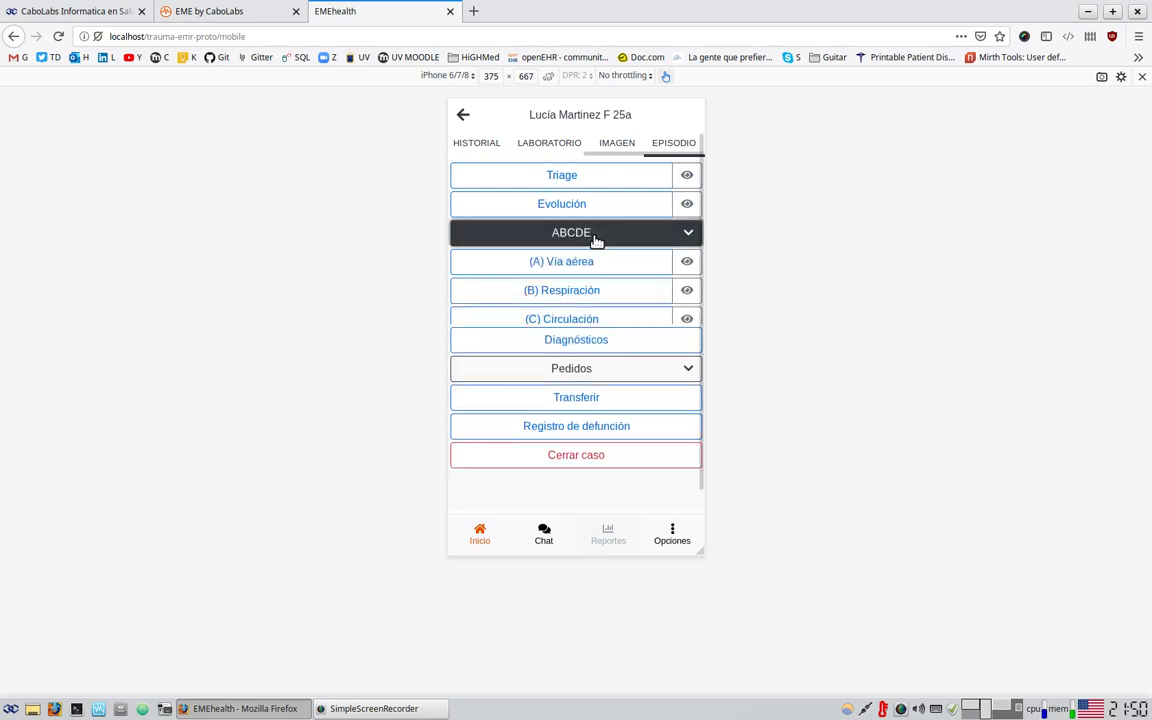
- Open the (C) Circulación form, review its fields from Signos vitales to Información adicional, and close it without saving
{"action": "left_click", "coordinate": [600, 324]}
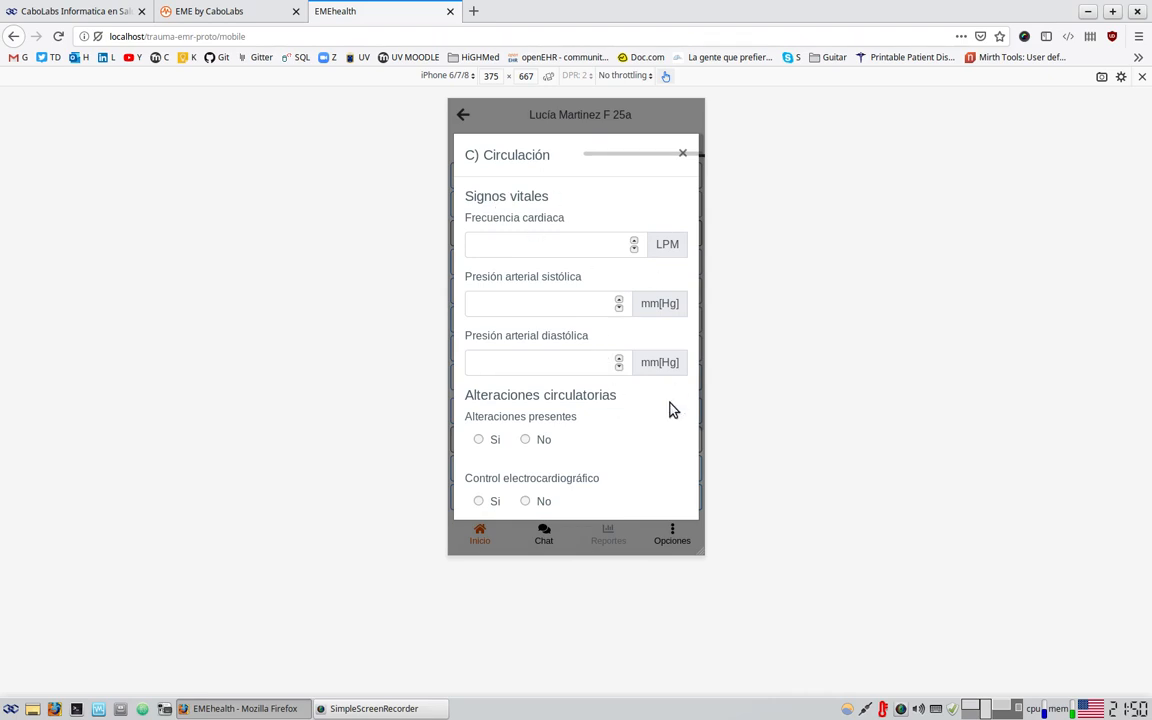
{"action": "scroll", "coordinate": [600, 350], "scroll_direction": "down", "scroll_amount": 1}
{"action": "scroll", "coordinate": [597, 355], "scroll_direction": "down", "scroll_amount": 4}
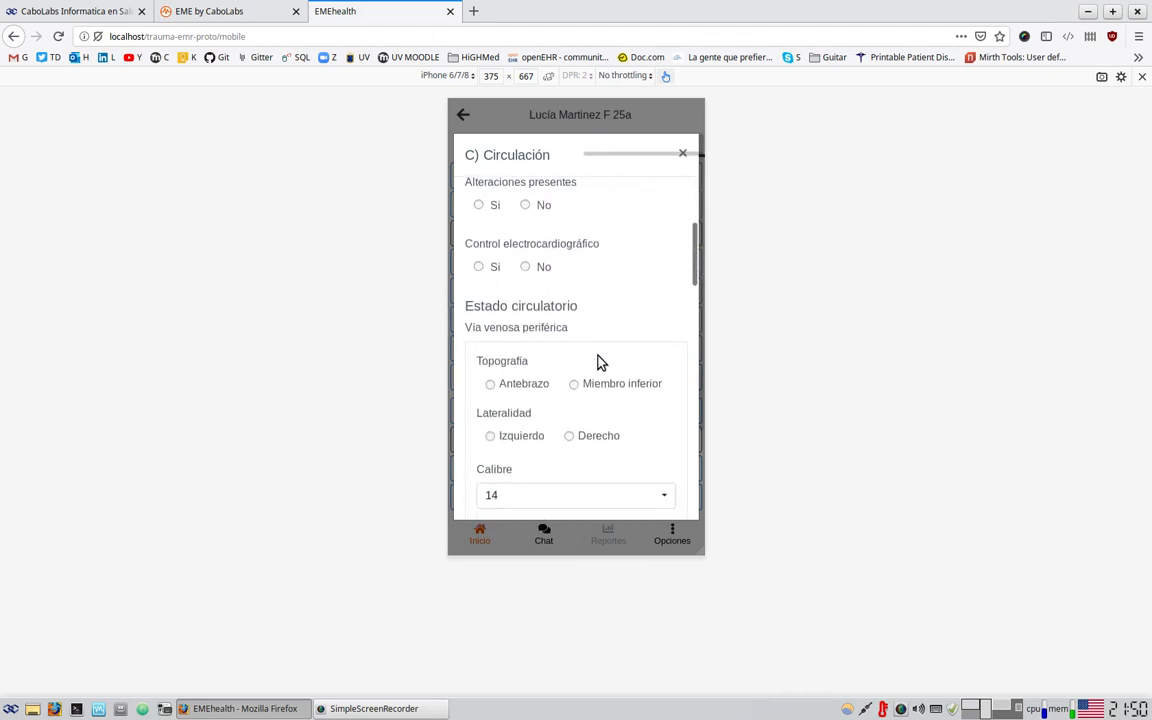
{"action": "scroll", "coordinate": [597, 362], "scroll_direction": "up", "scroll_amount": 1}
{"action": "scroll", "coordinate": [597, 362], "scroll_direction": "down", "scroll_amount": 3}
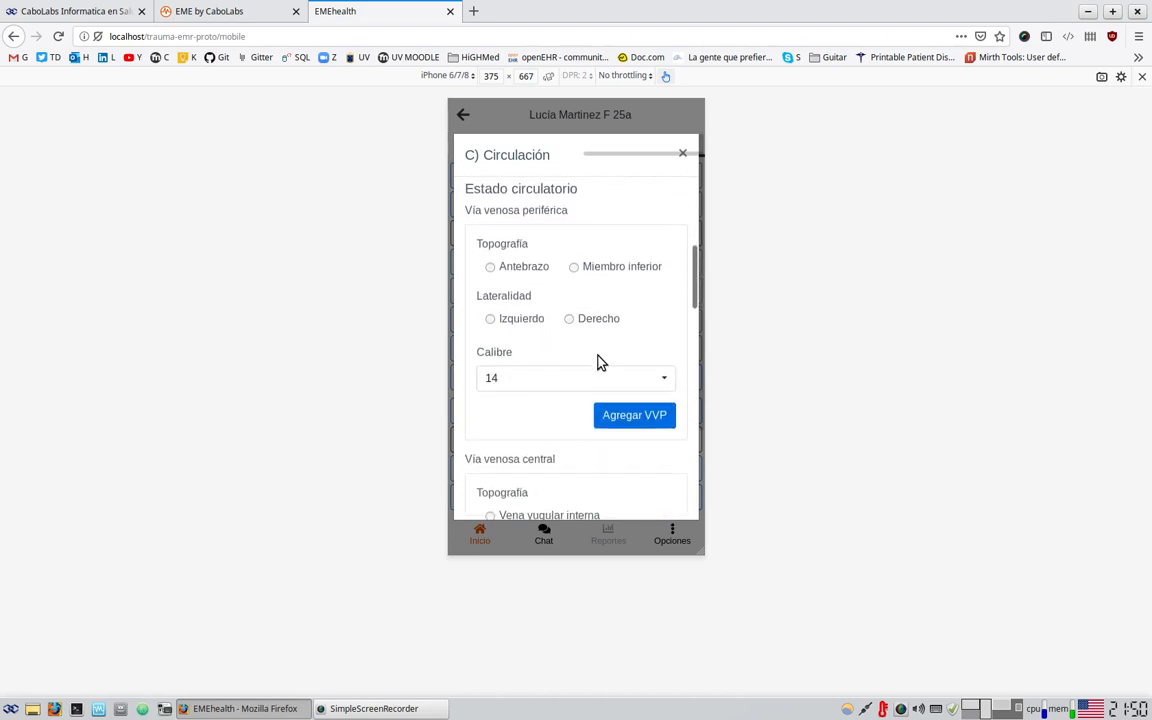
{"action": "scroll", "coordinate": [599, 388], "scroll_direction": "down", "scroll_amount": 5}
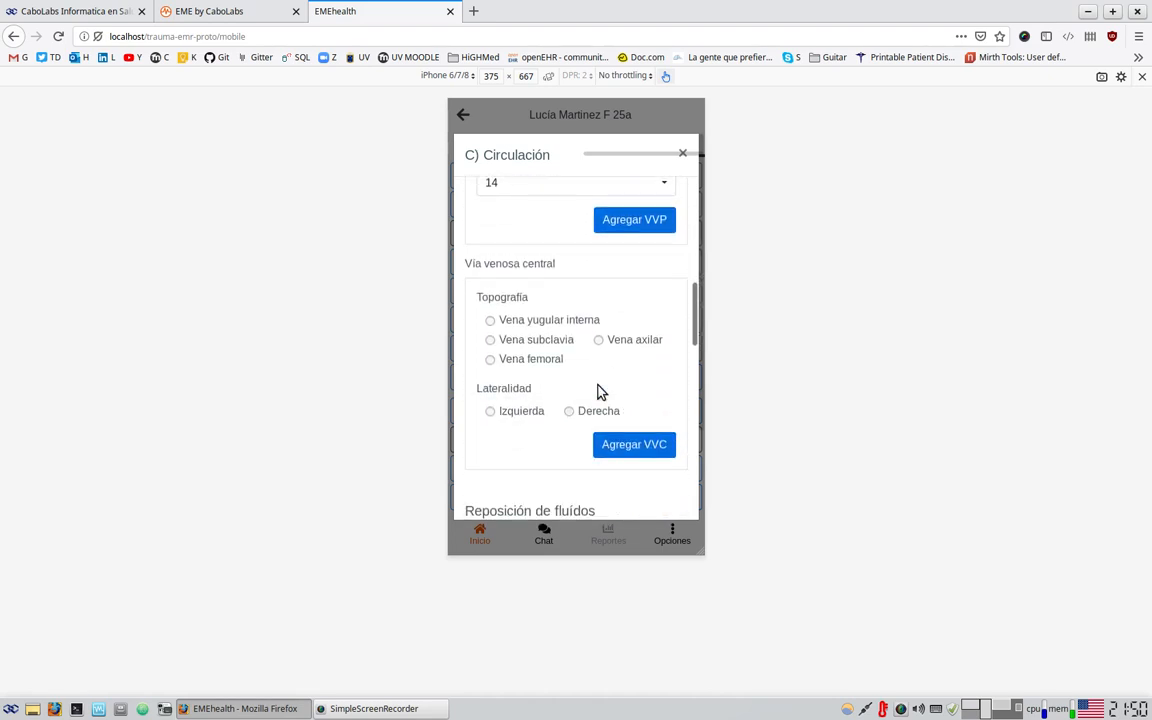
{"action": "scroll", "coordinate": [599, 408], "scroll_direction": "down", "scroll_amount": 10}
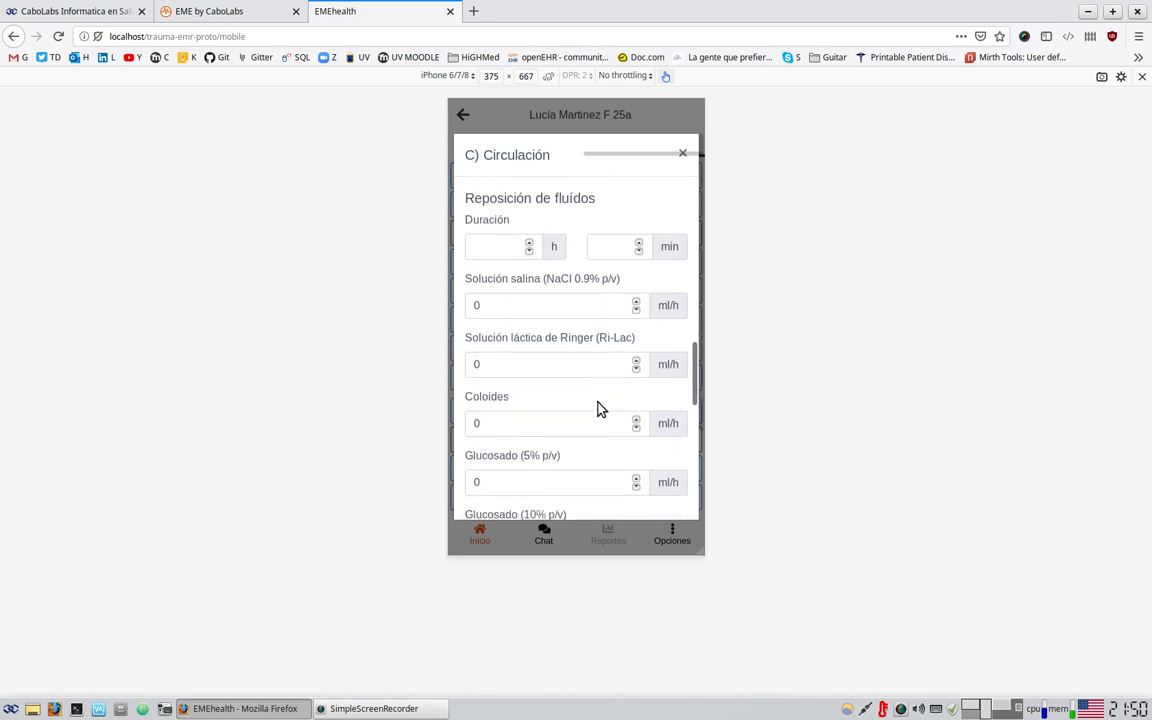
{"action": "scroll", "coordinate": [599, 408], "scroll_direction": "down", "scroll_amount": 8}
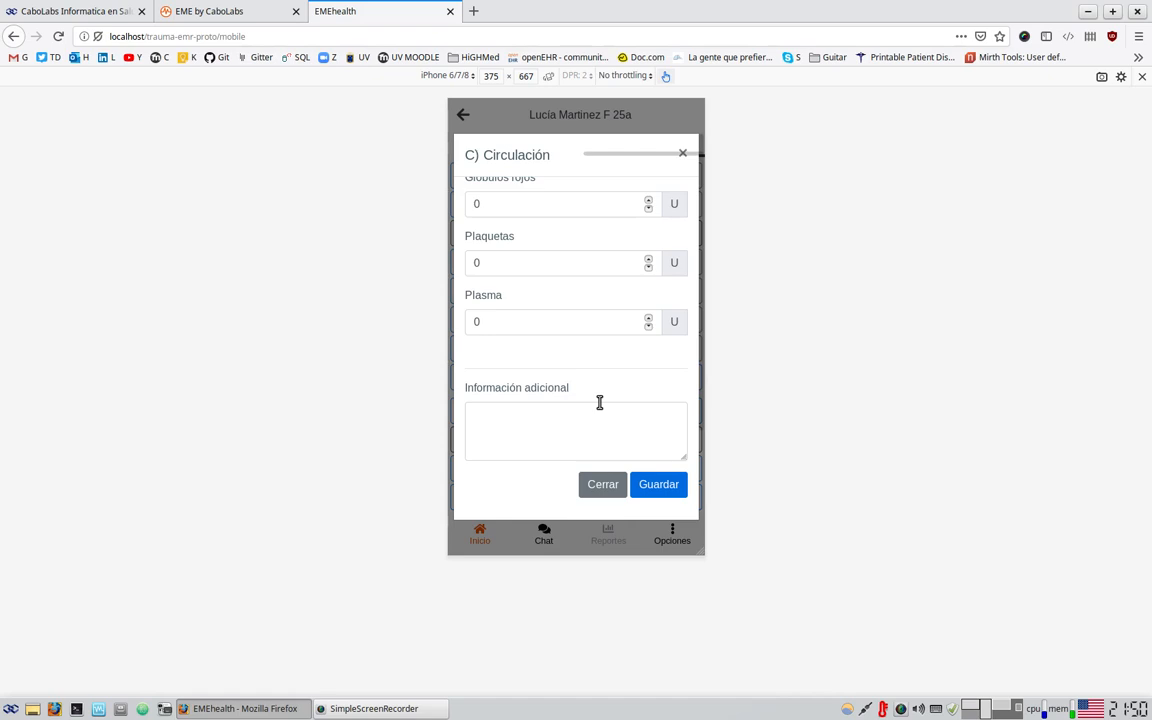
{"action": "scroll", "coordinate": [600, 402], "scroll_direction": "up", "scroll_amount": 15}
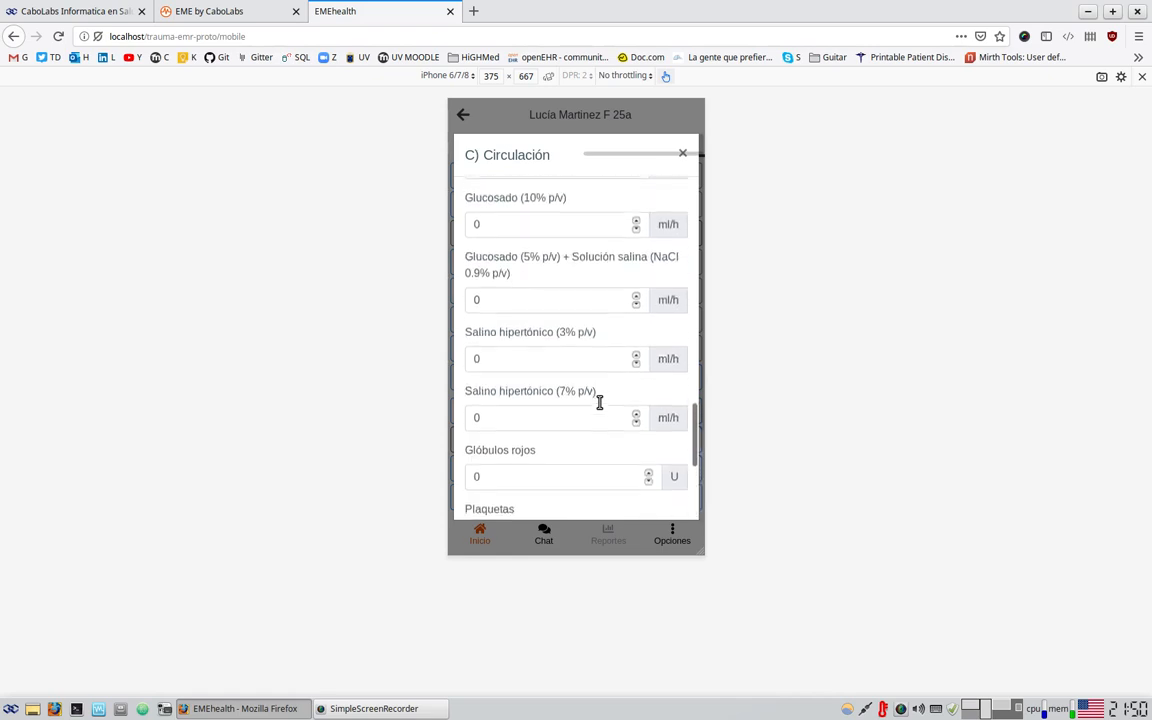
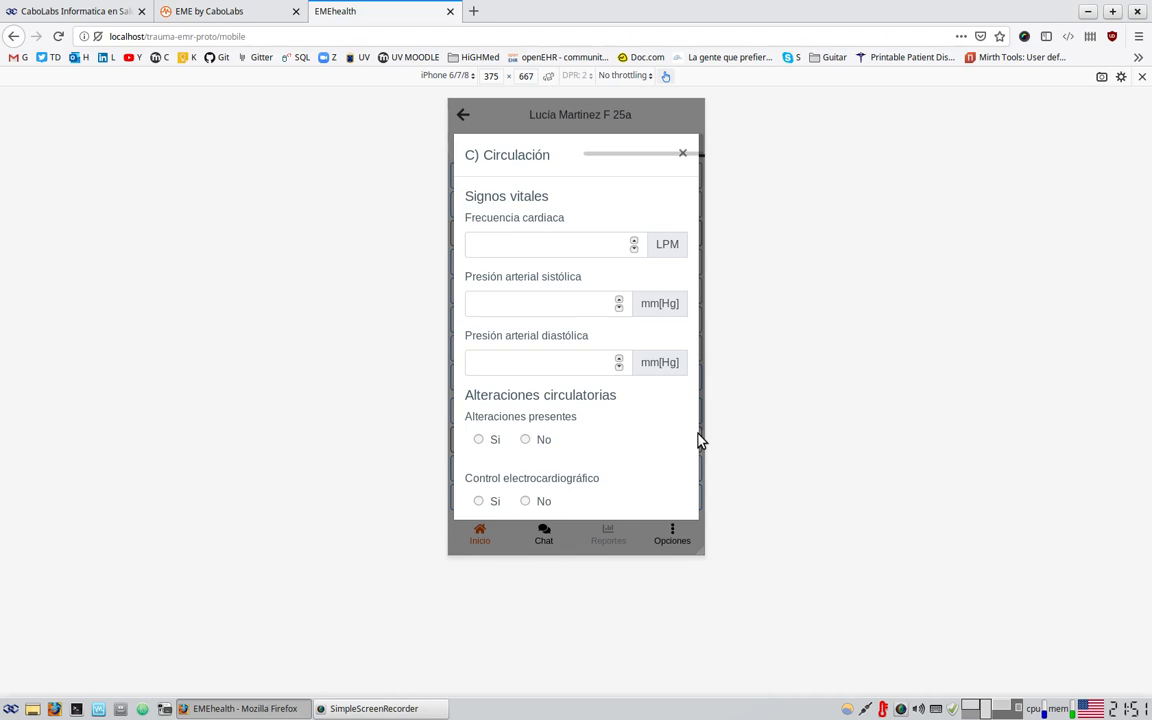
{"action": "left_click", "coordinate": [681, 155]}
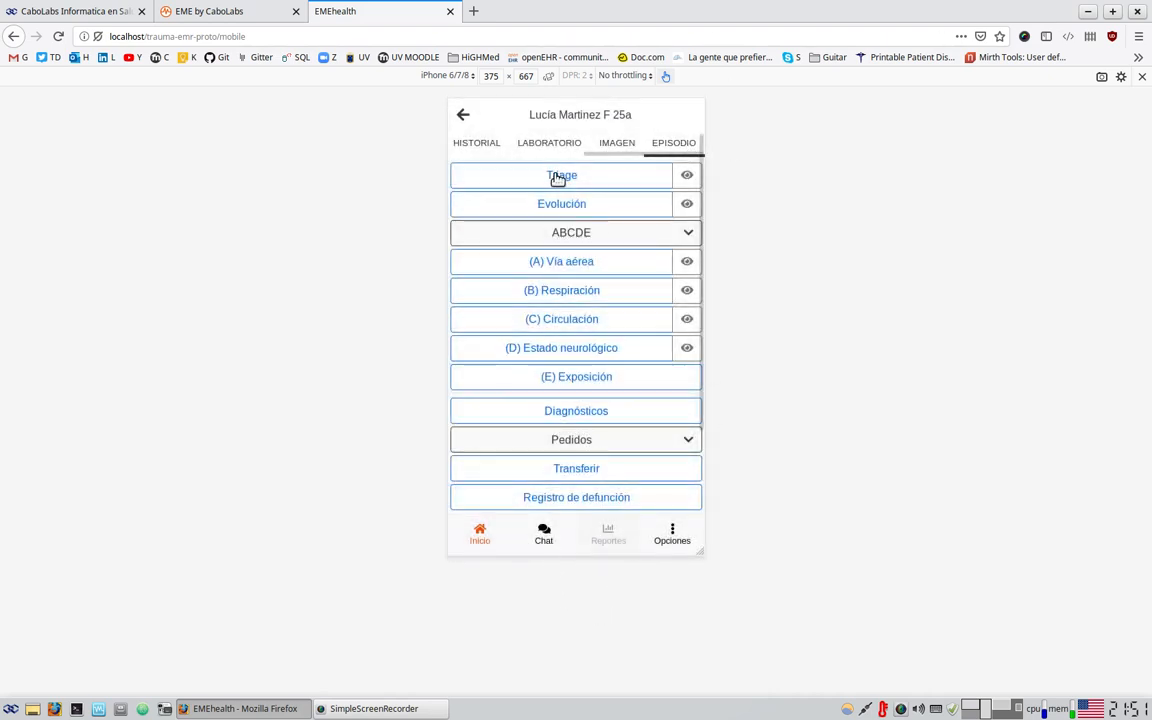
- Browse back through the case's sections, viewing Imagen and Laboratorio and ending at Indicaciones
{"action": "left_click", "coordinate": [620, 143]}
{"action": "left_click", "coordinate": [508, 145]}
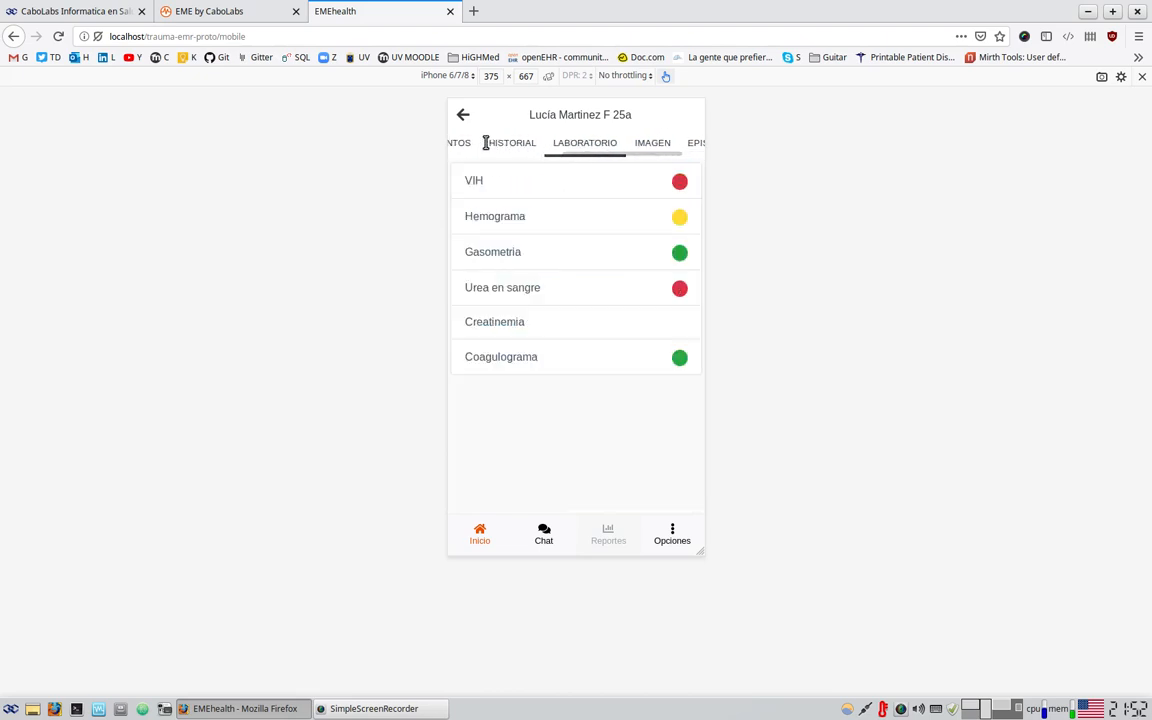
{"action": "left_click", "coordinate": [472, 147]}
{"action": "left_click", "coordinate": [466, 147]}
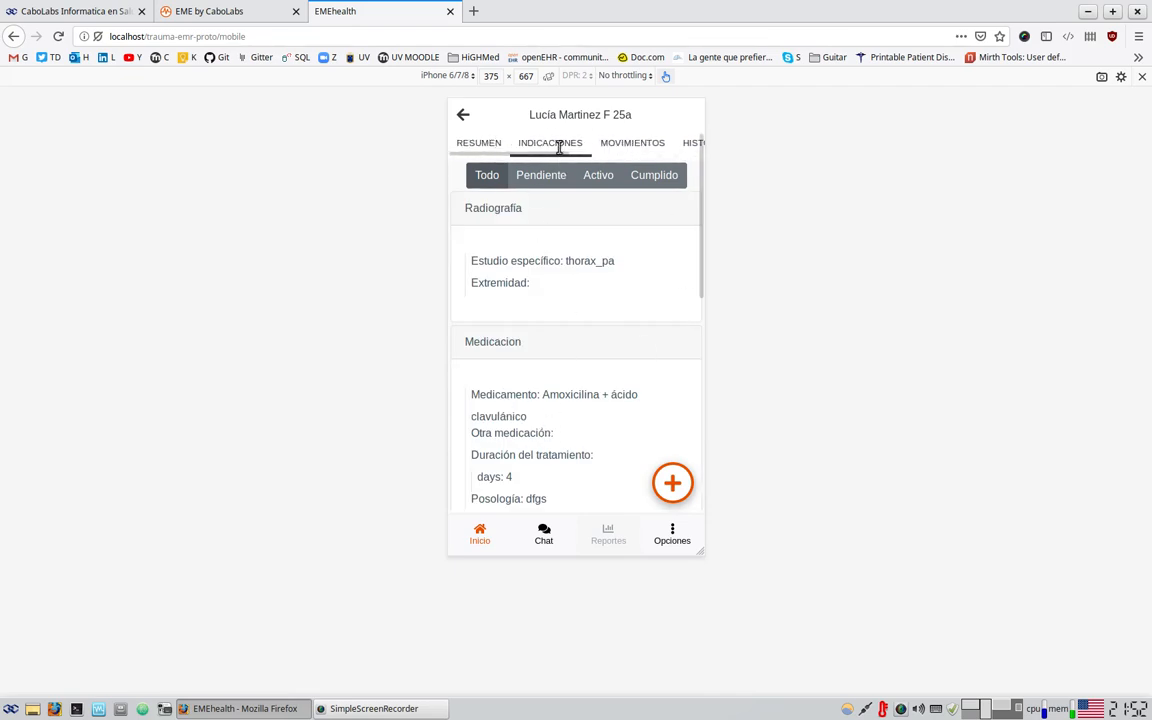
- Review the case's indications by filtering them by Pendiente, Activo and Cumplido, and return to Todo
{"action": "scroll", "coordinate": [584, 352], "scroll_direction": "down", "scroll_amount": 2}
{"action": "scroll", "coordinate": [584, 352], "scroll_direction": "up", "scroll_amount": 2}
{"action": "left_click", "coordinate": [544, 180]}
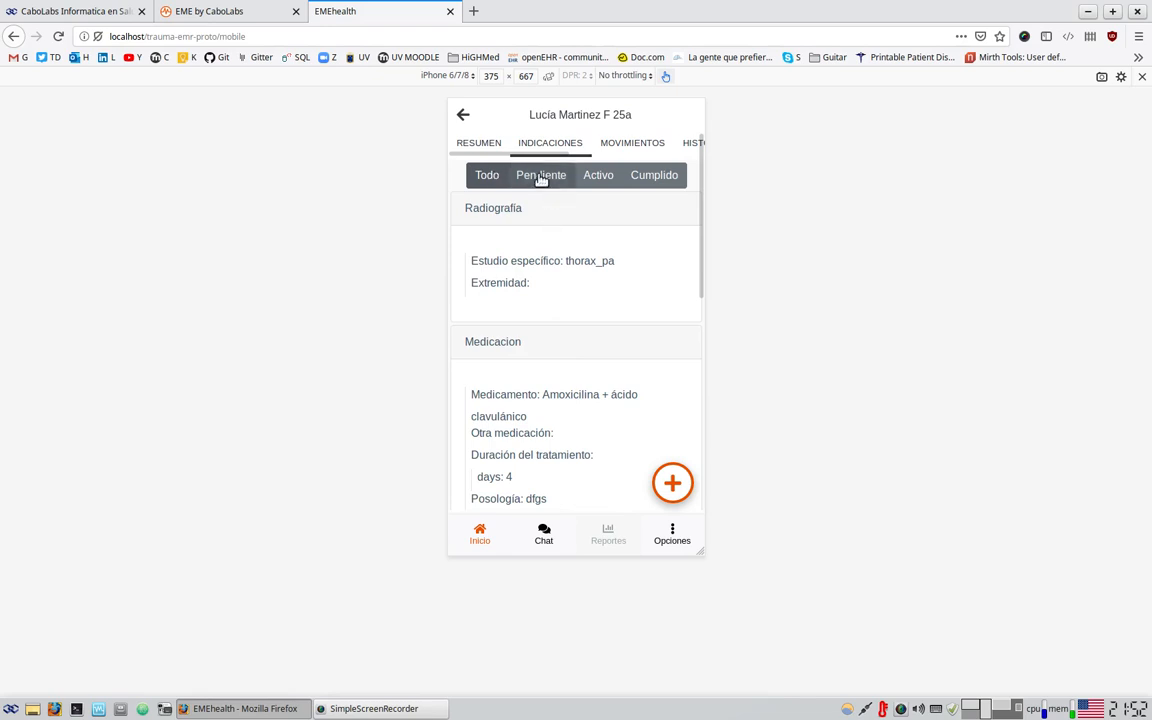
{"action": "left_click", "coordinate": [604, 172]}
{"action": "left_click", "coordinate": [640, 177]}
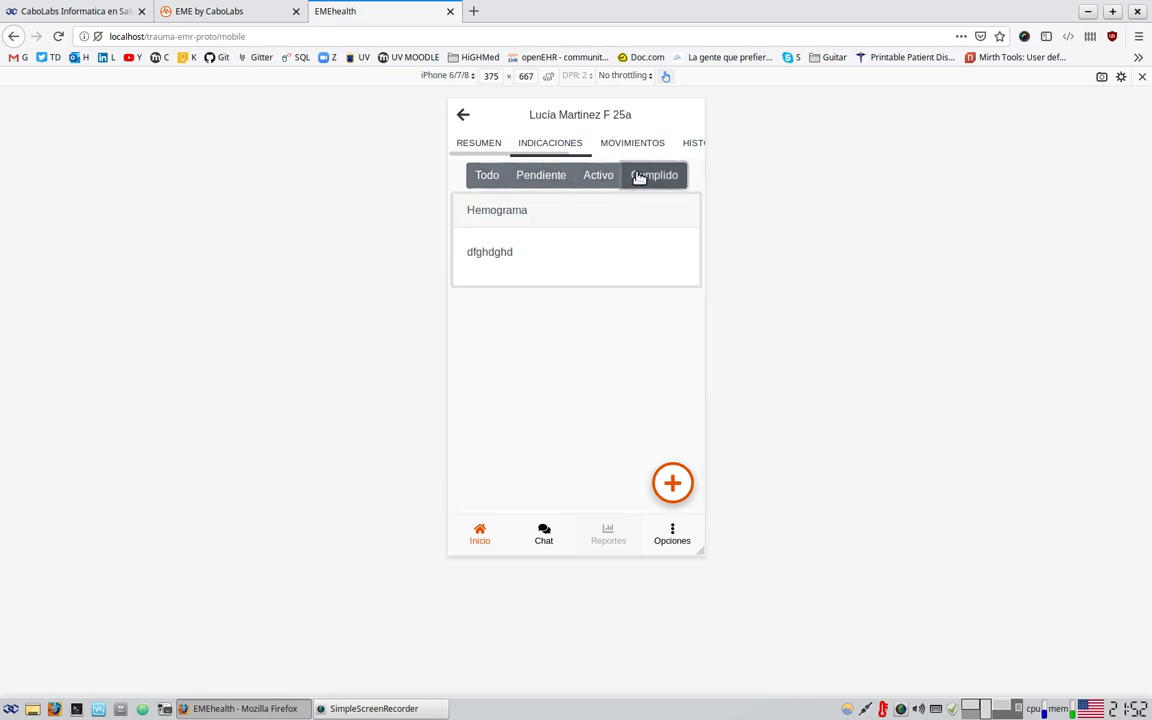
{"action": "left_click", "coordinate": [486, 175]}
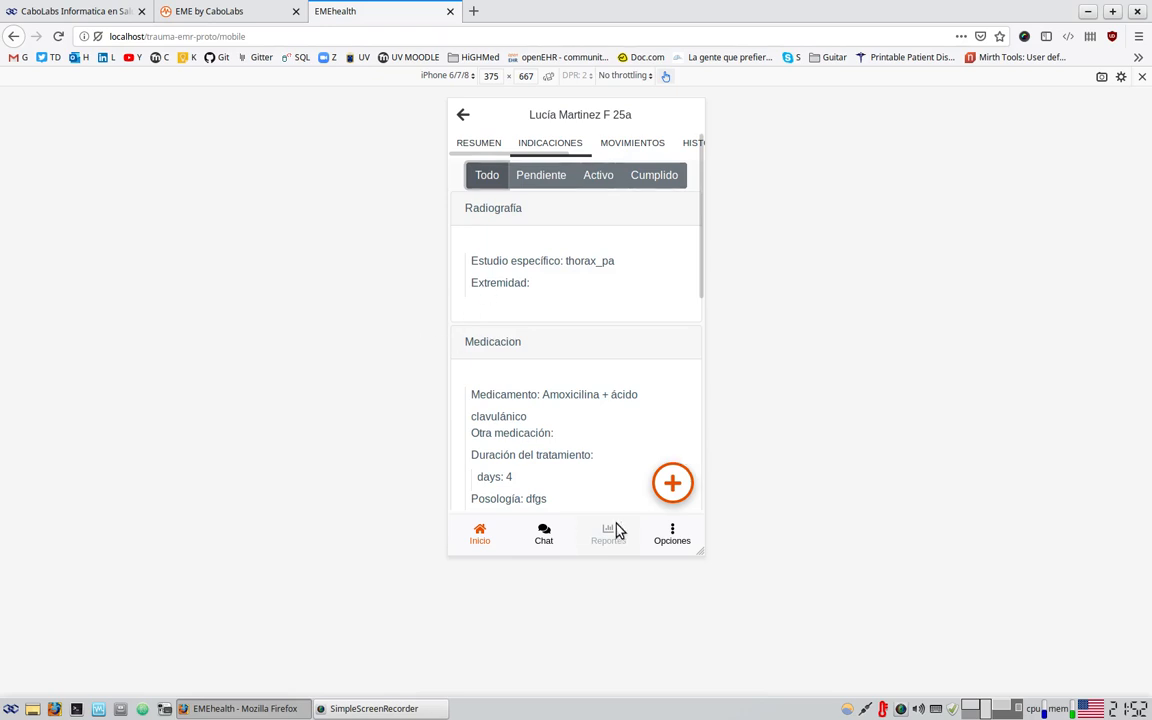
- Open a new Medicacion indication and examine its Medicamento options, Posología and Información adicional fields
{"action": "left_click", "coordinate": [670, 485]}
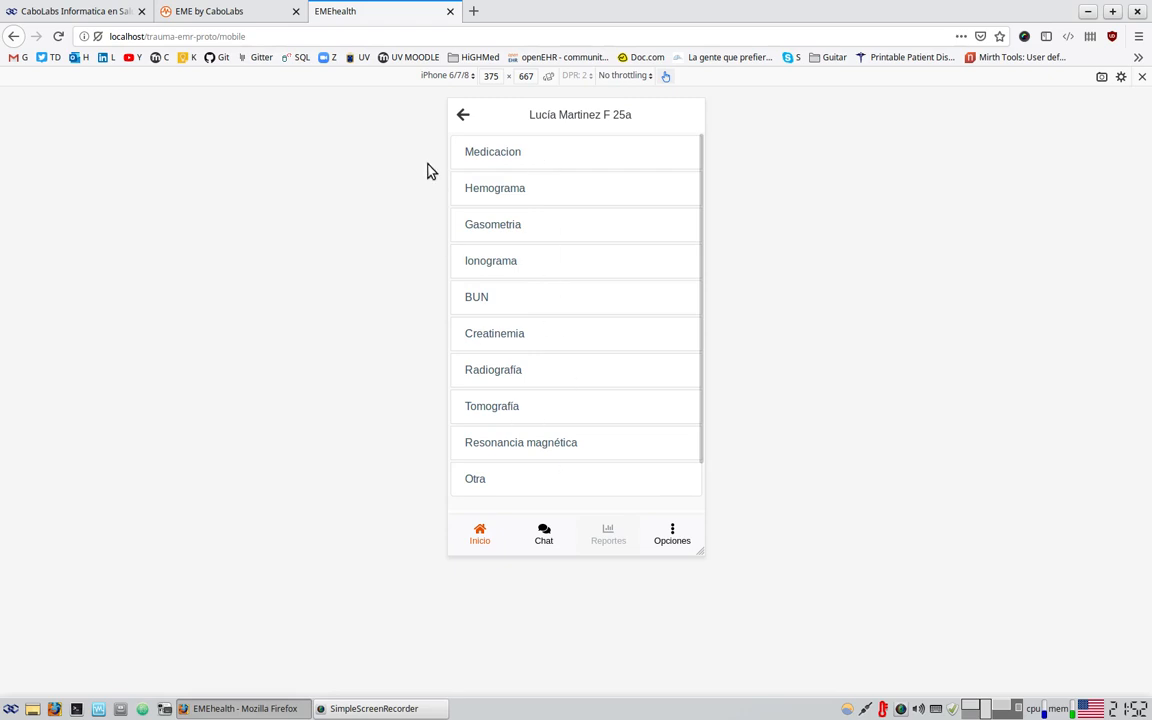
{"action": "left_click", "coordinate": [556, 158]}
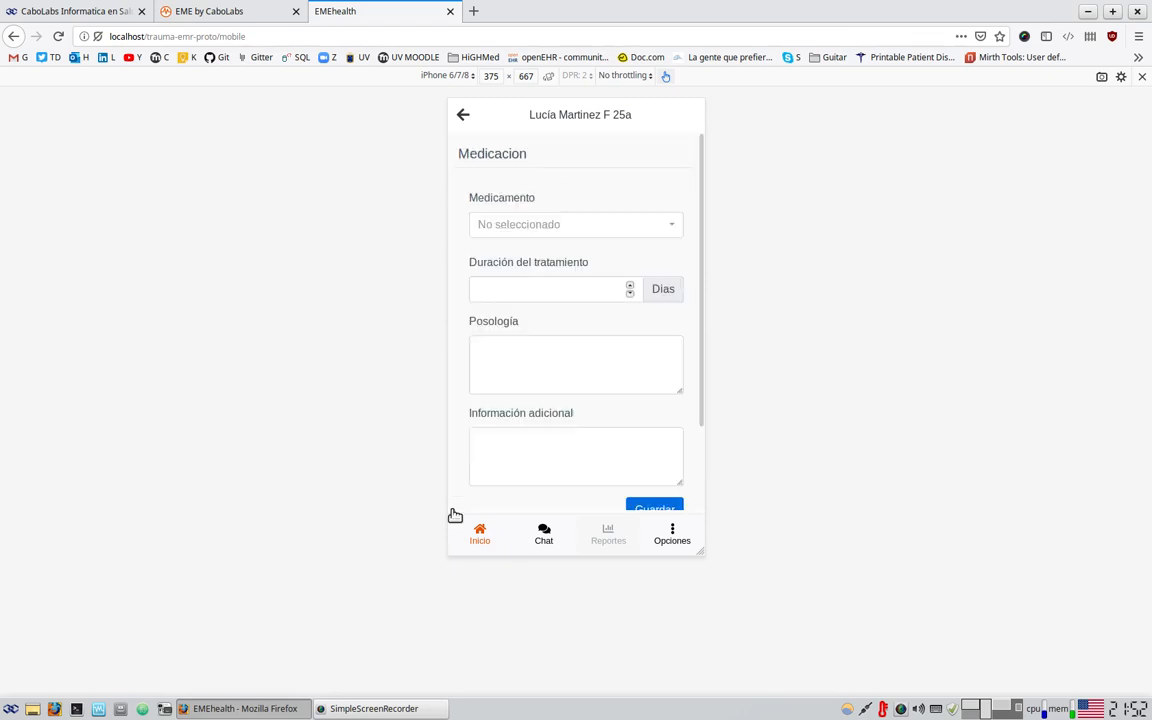
{"action": "left_click", "coordinate": [544, 226]}
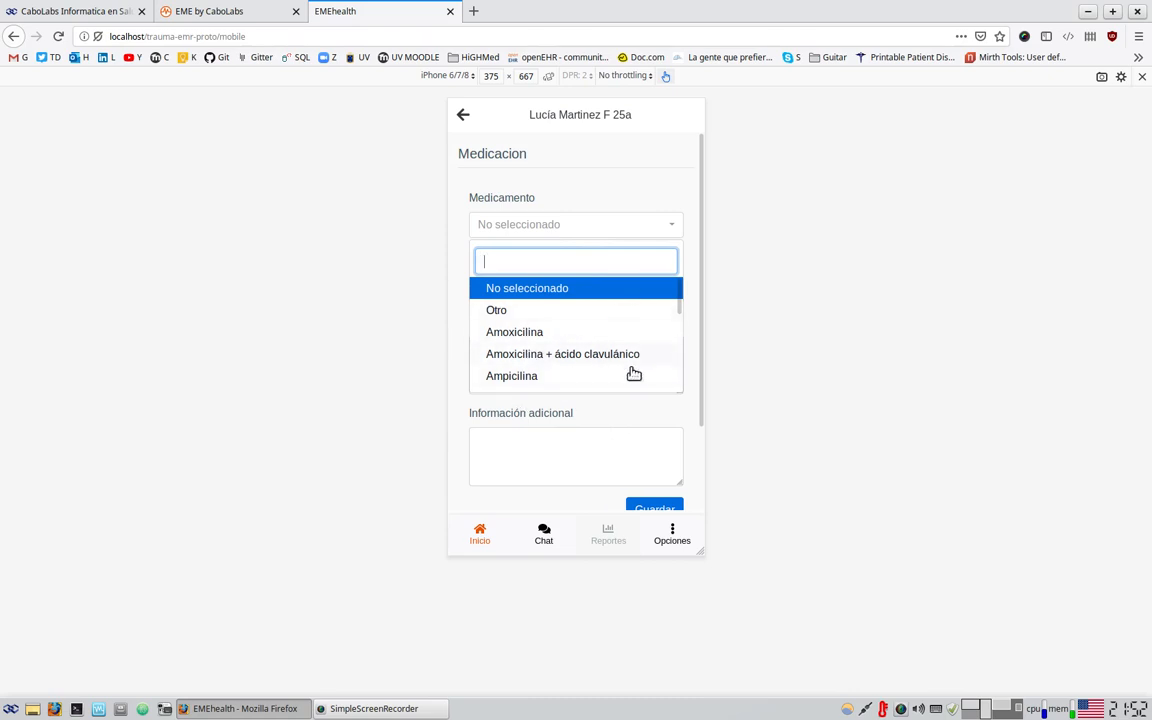
{"action": "left_click", "coordinate": [602, 177]}
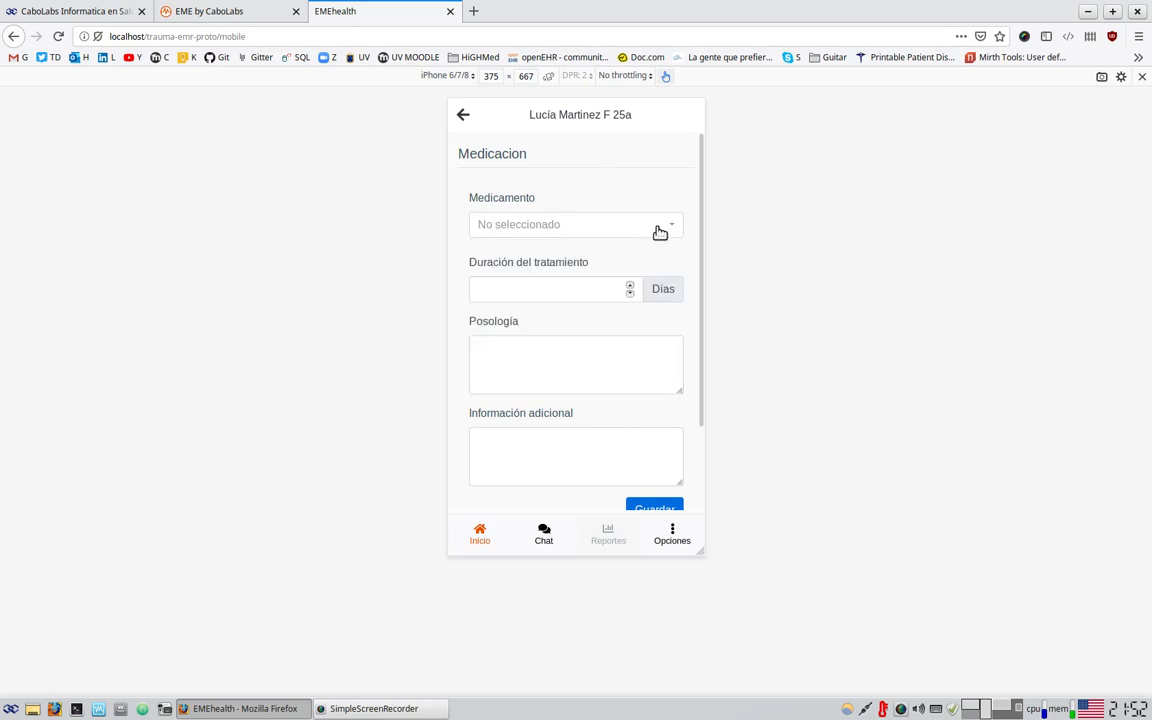
{"action": "left_click", "coordinate": [526, 466]}
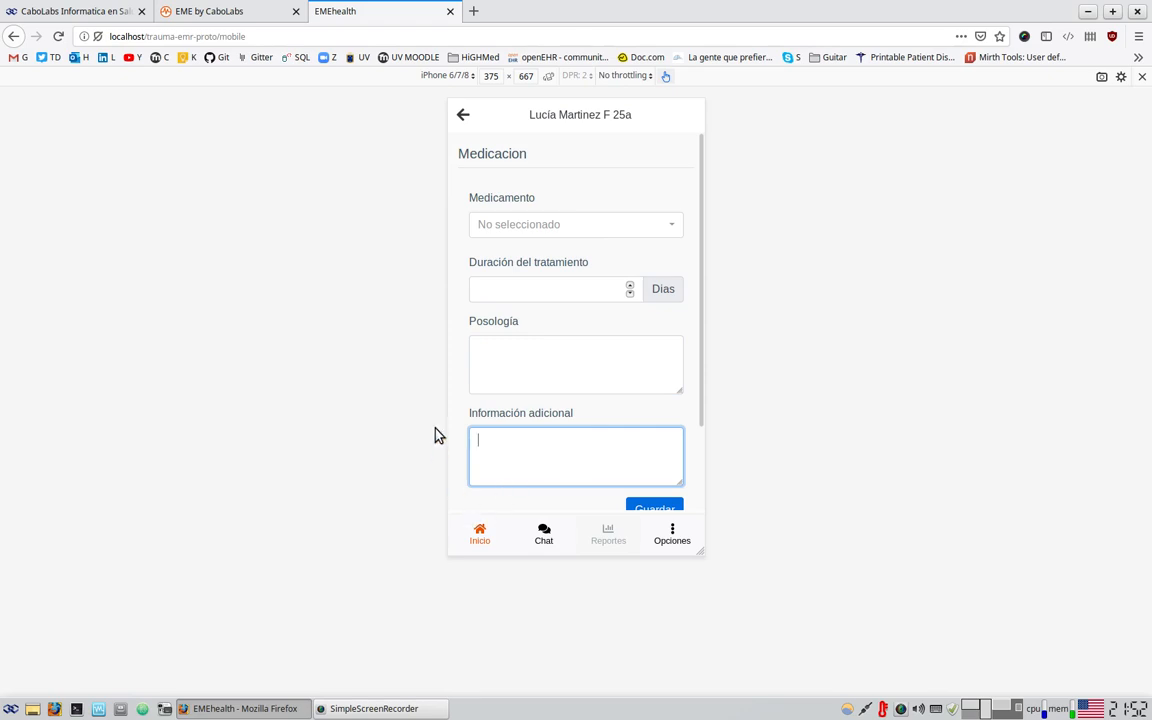
{"action": "left_click", "coordinate": [501, 357]}
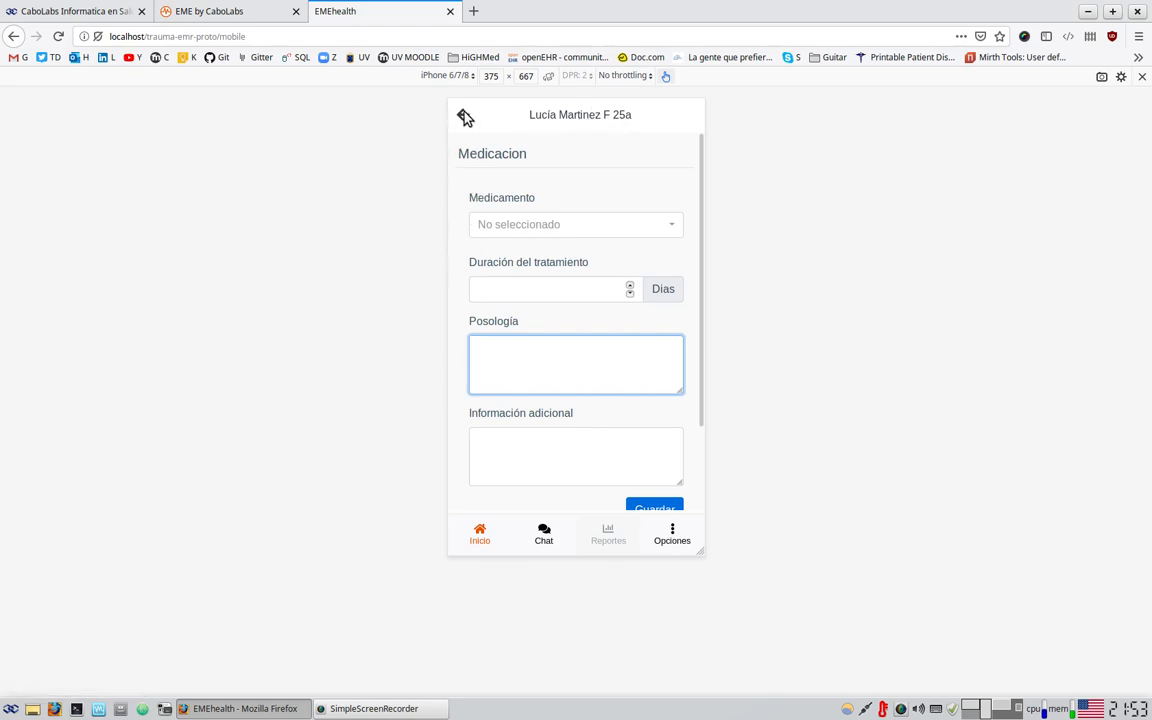
- Open the case's Chat window over the medication form and close it
{"action": "left_click", "coordinate": [546, 544]}
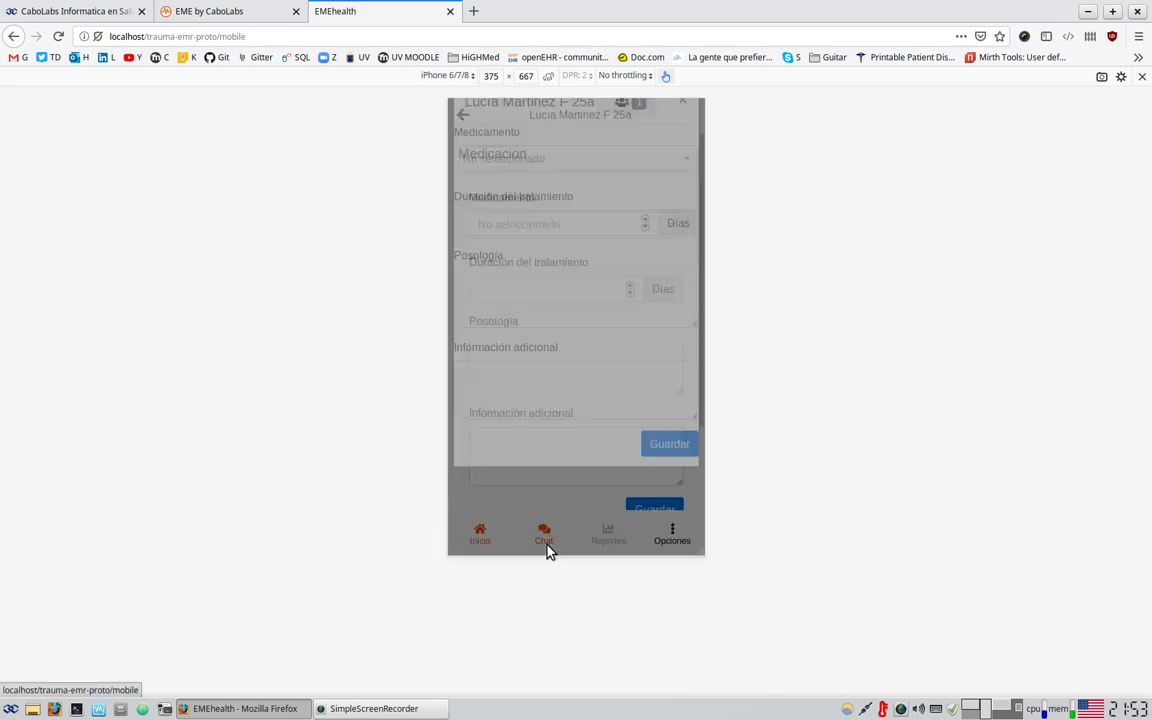
{"action": "left_click", "coordinate": [682, 127]}
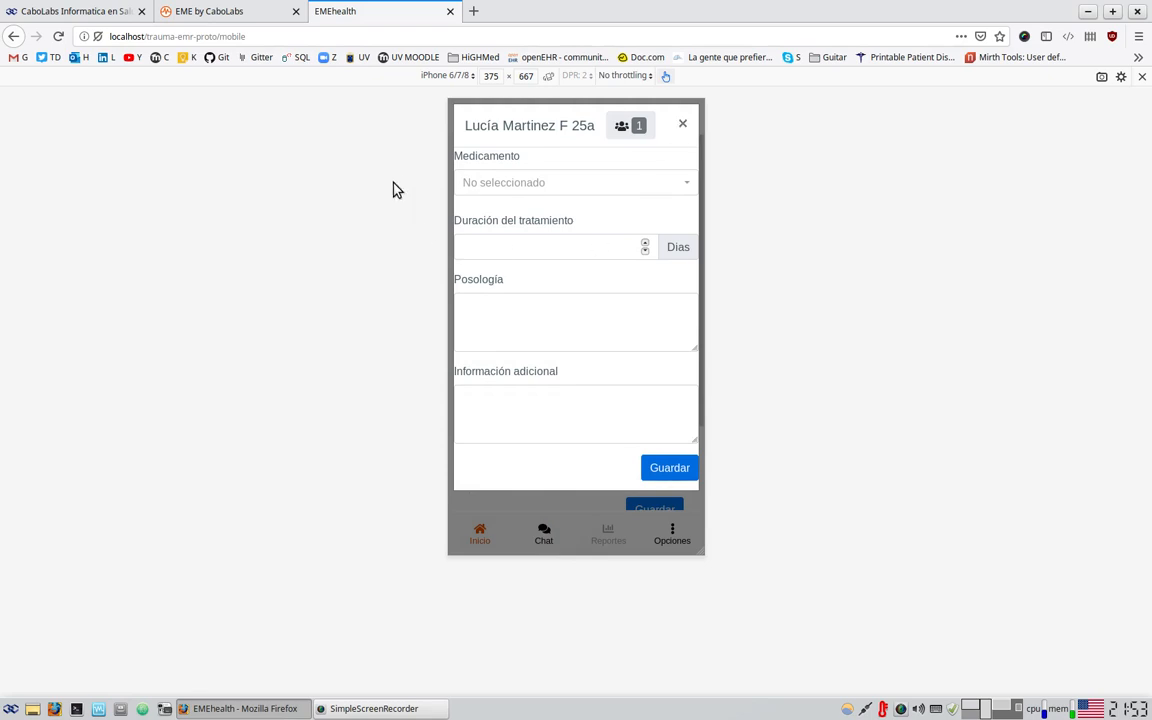
- Leave the new indication, reload the mobile case list and reopen the Trauma de talón case
{"action": "left_click", "coordinate": [463, 119]}
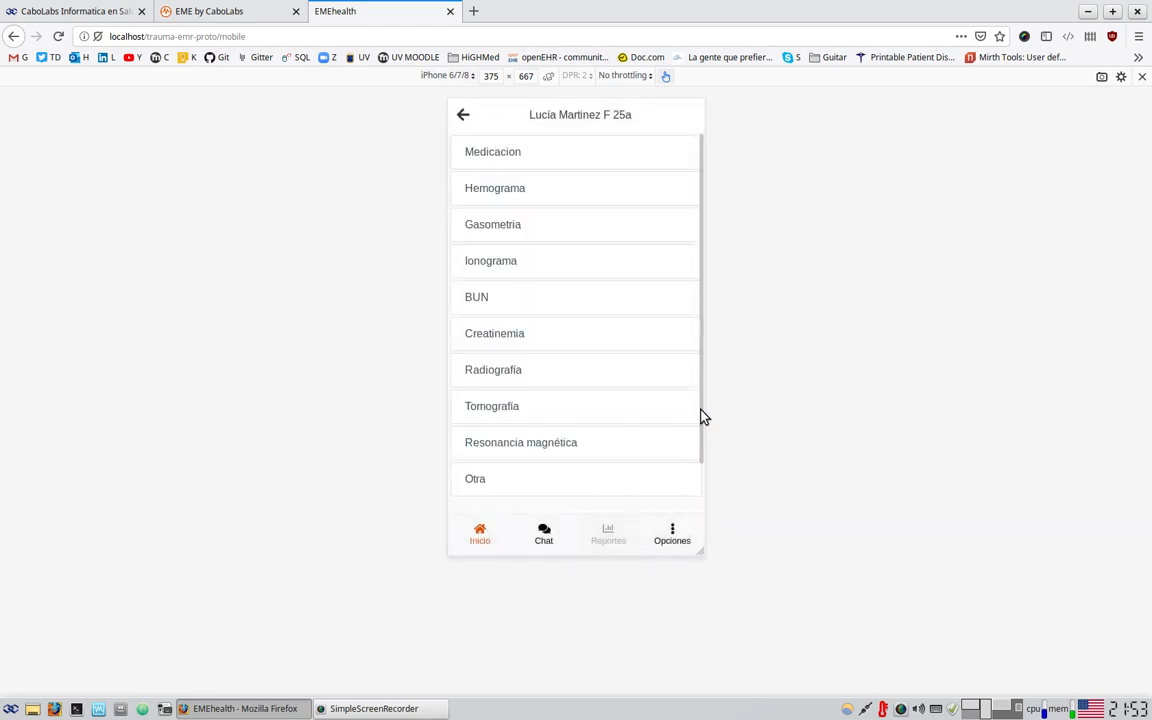
{"action": "key", "text": "F5"}
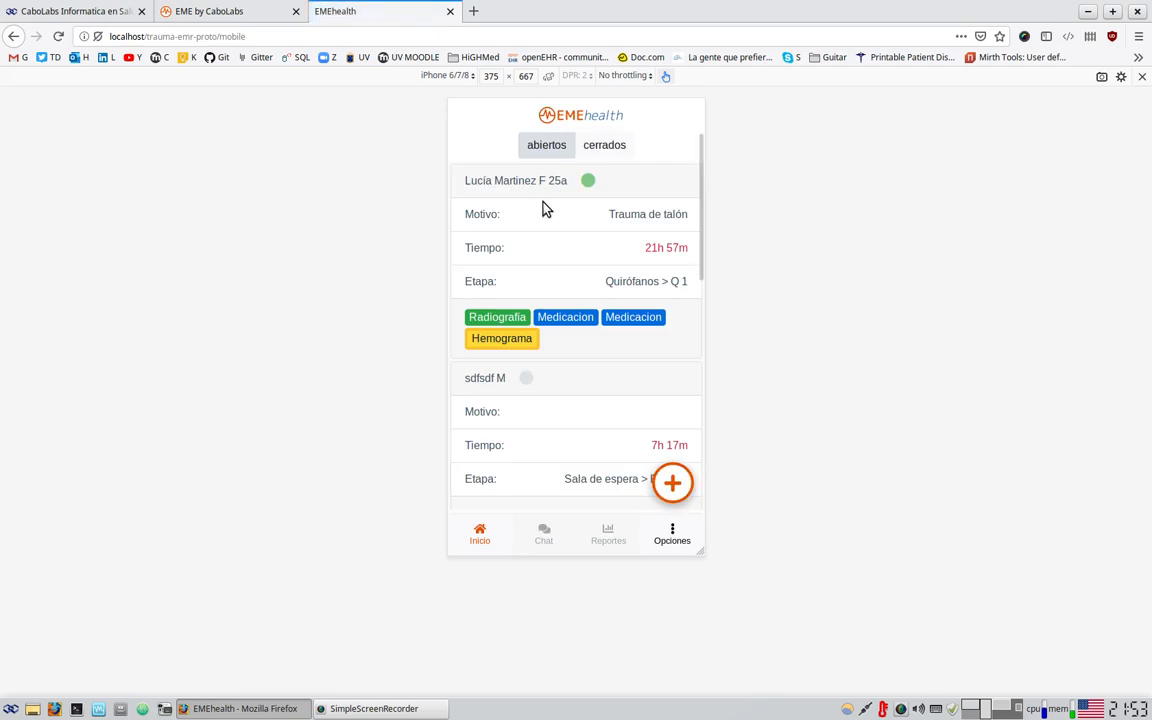
{"action": "left_click", "coordinate": [545, 208]}
- Review the case's chat with its participant list, and look at the Opciones menu
{"action": "left_click", "coordinate": [537, 542]}
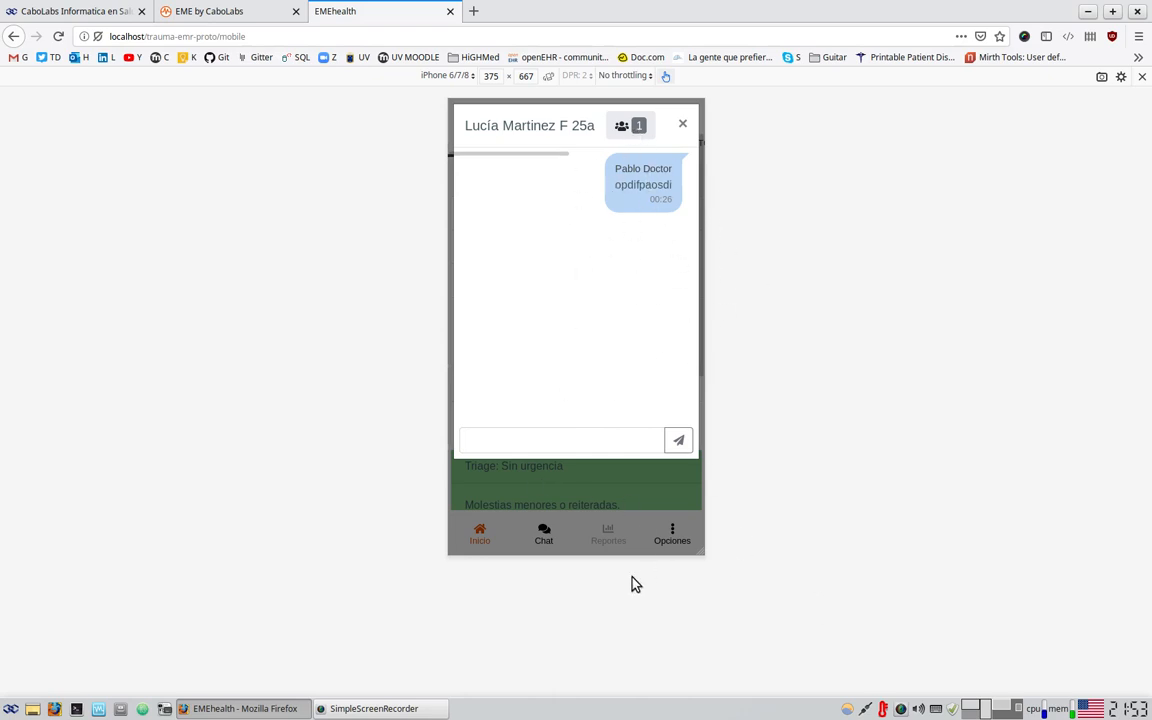
{"action": "left_click", "coordinate": [634, 129]}
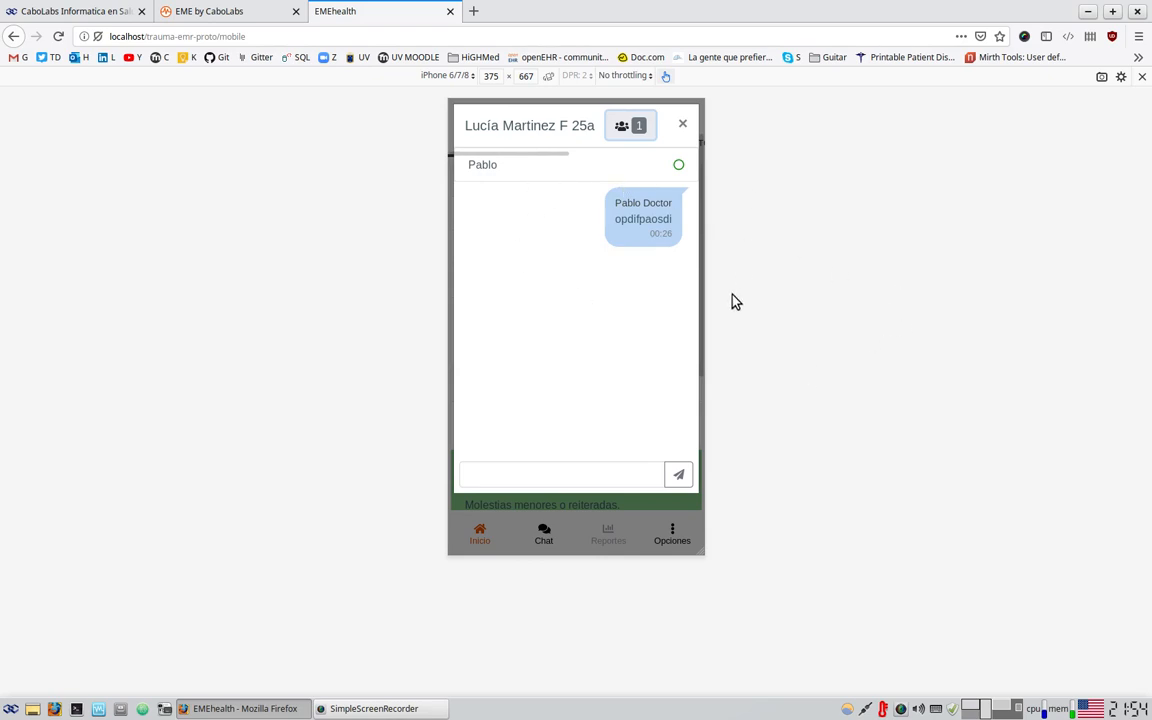
{"action": "left_click", "coordinate": [624, 125]}
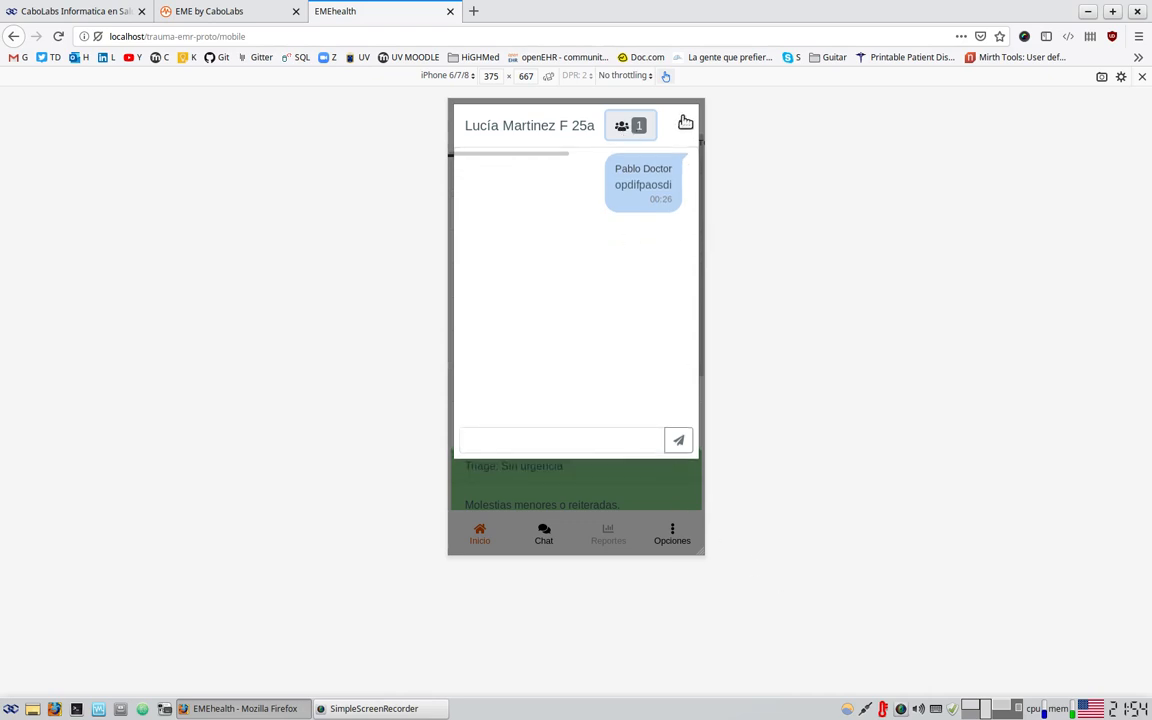
{"action": "left_click", "coordinate": [683, 123]}
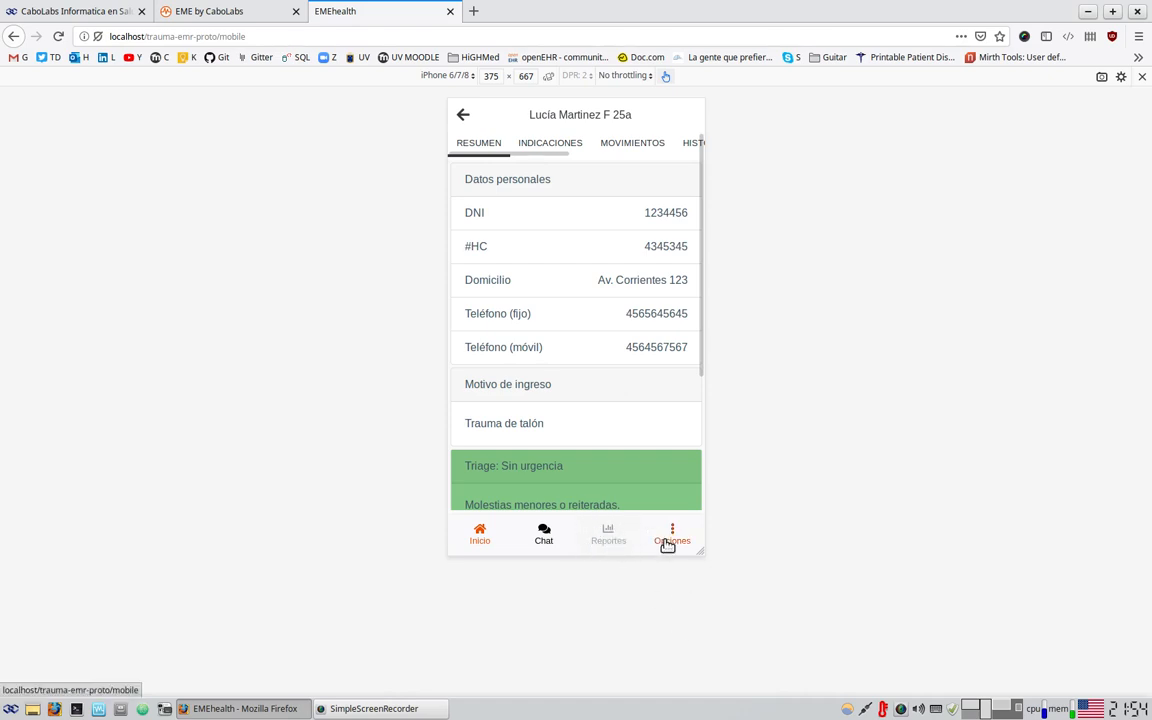
{"action": "left_click", "coordinate": [666, 538]}
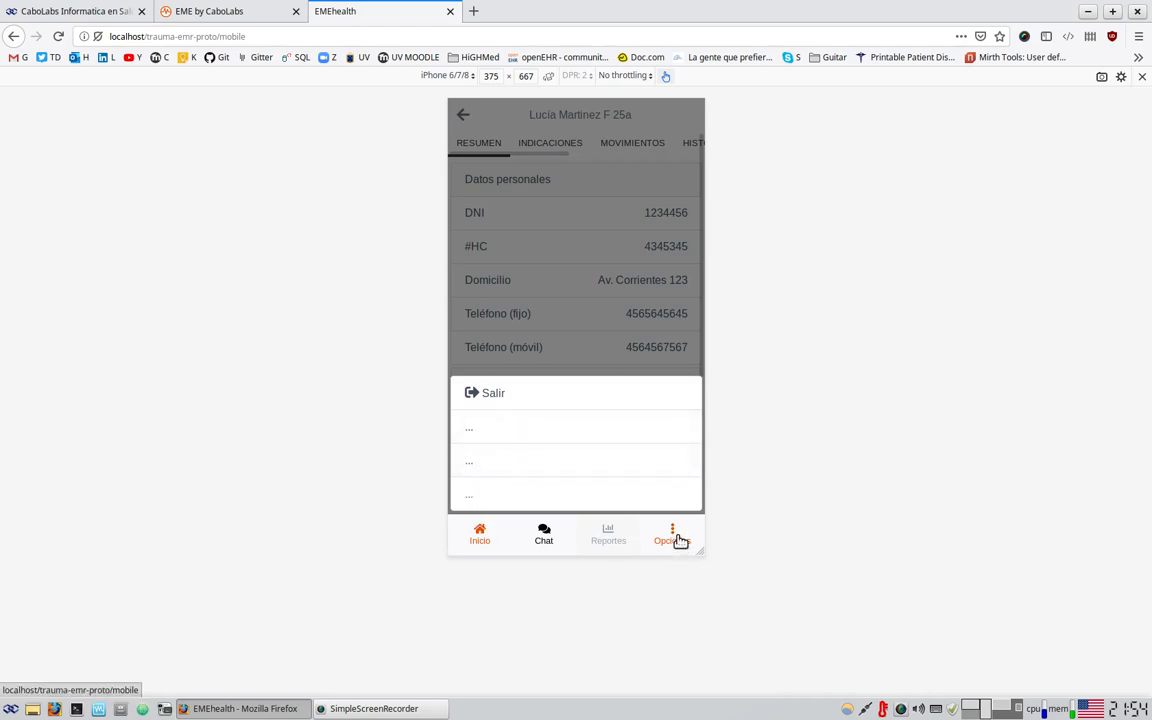
{"action": "left_click", "coordinate": [677, 538]}
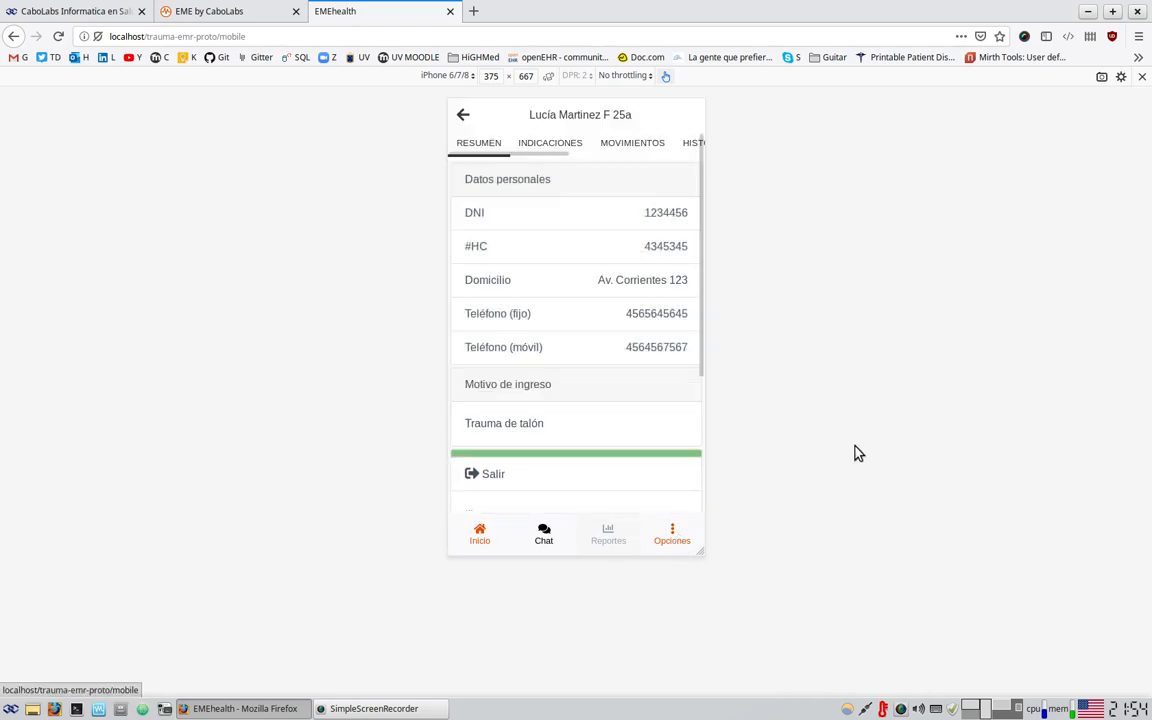
- Return to the case list and load the web version at localhost/trauma-emr-proto/web
{"action": "left_click", "coordinate": [463, 116]}
{"action": "left_click_drag", "start_coordinate": [220, 36], "coordinate": [398, 36]}
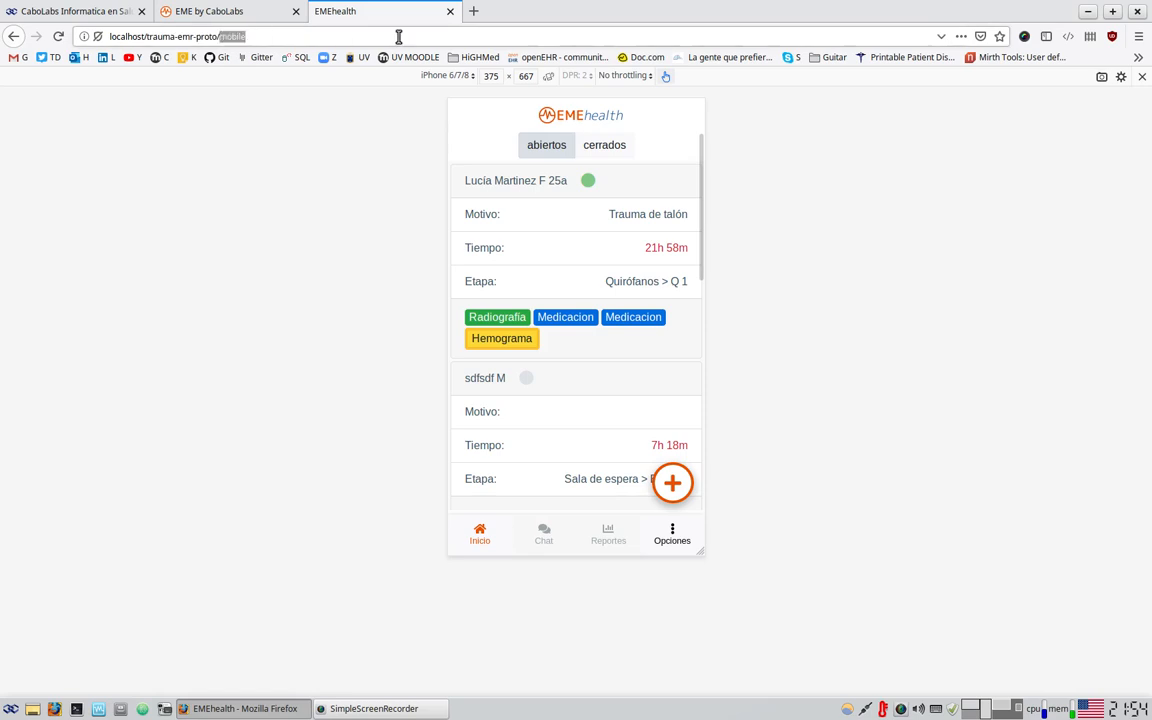
{"action": "type", "text": "web"}
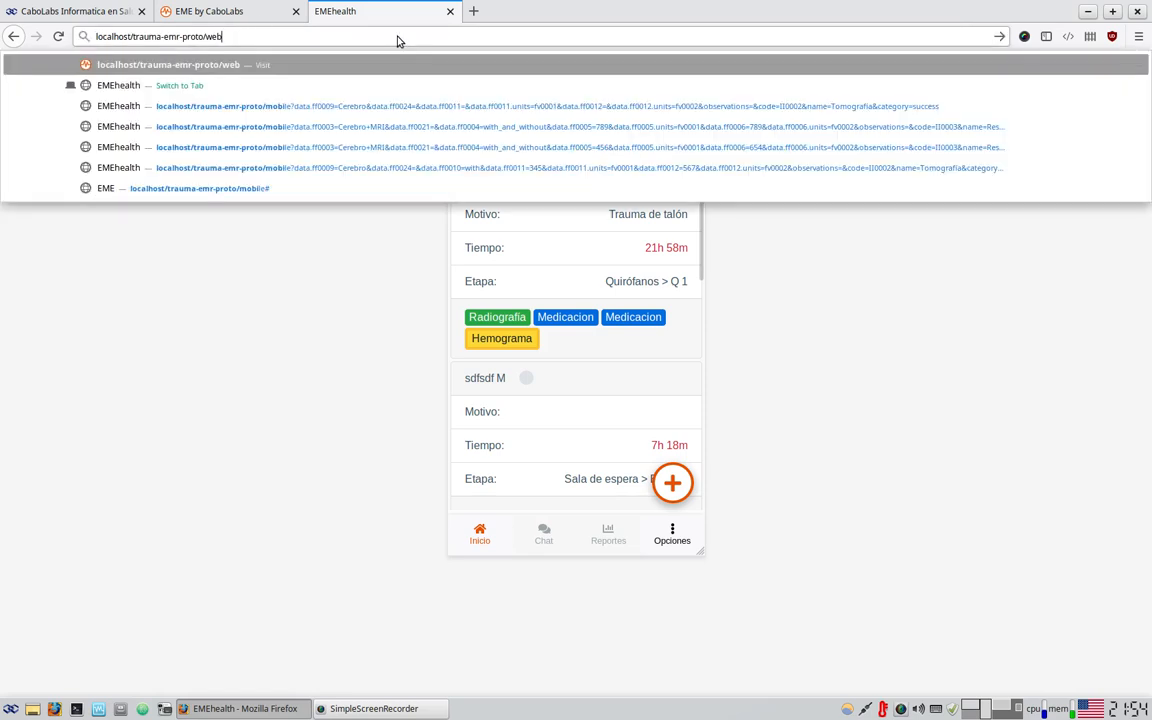
{"action": "key", "text": "Return"}
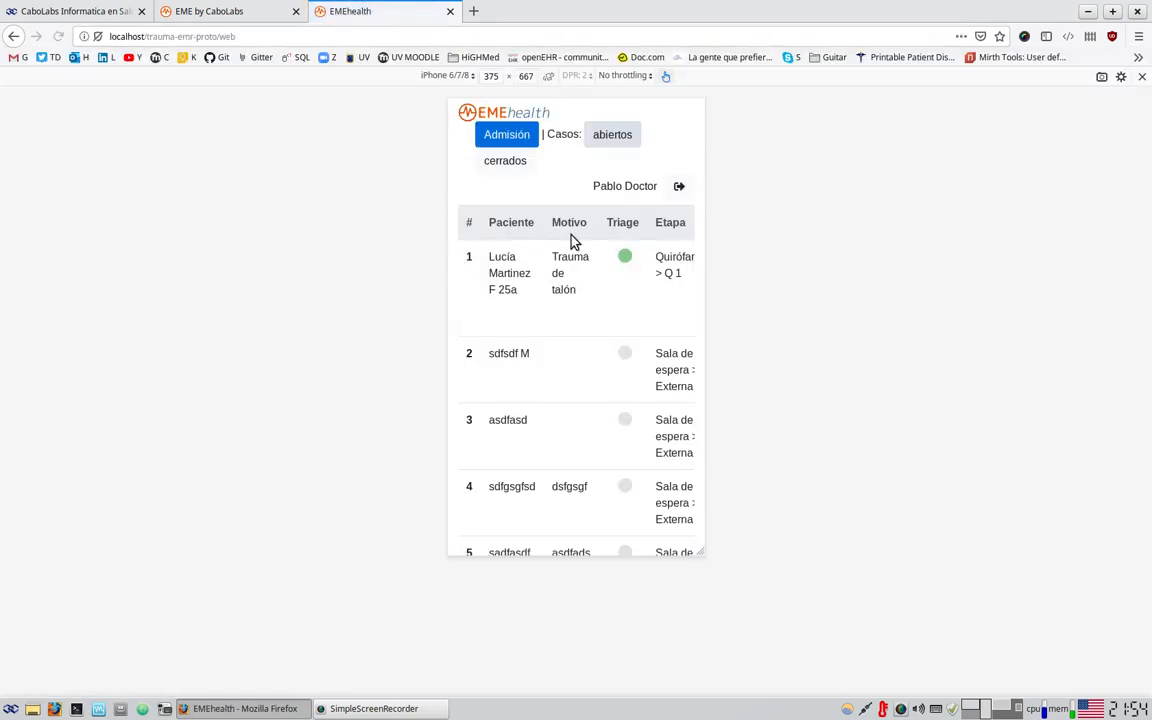
- Turn off the iPhone responsive view through the developer tools and close the tools to show the page at full width
{"action": "right_click", "coordinate": [648, 355]}
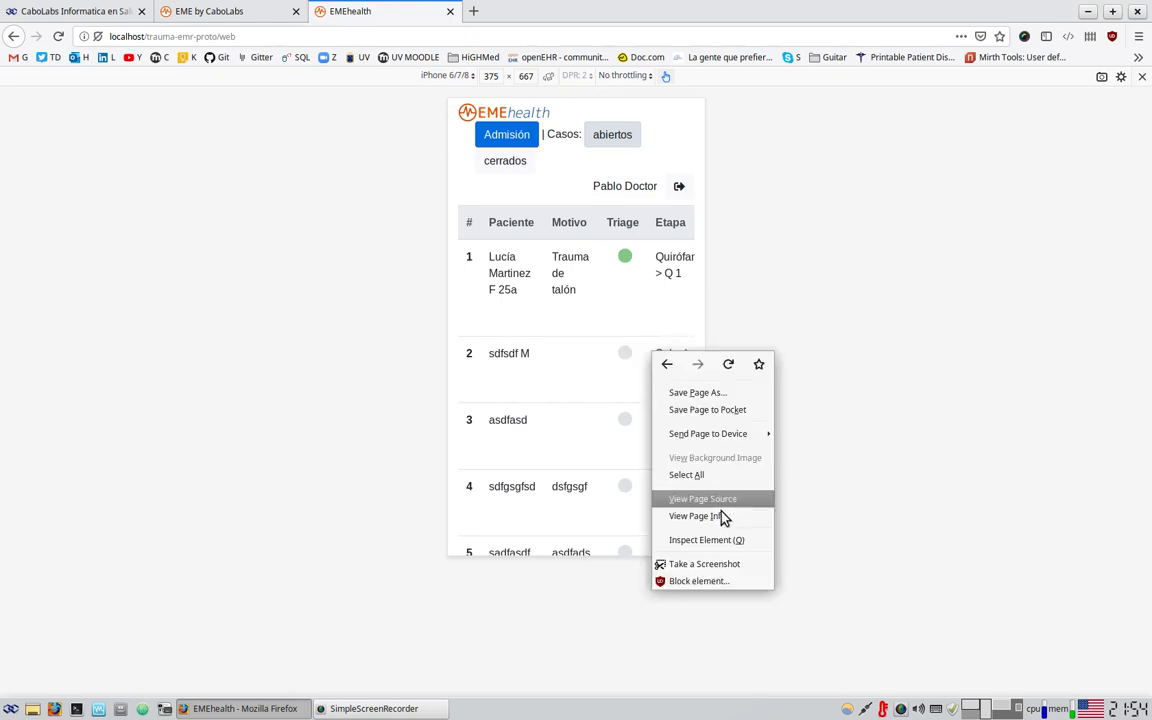
{"action": "left_click", "coordinate": [730, 541]}
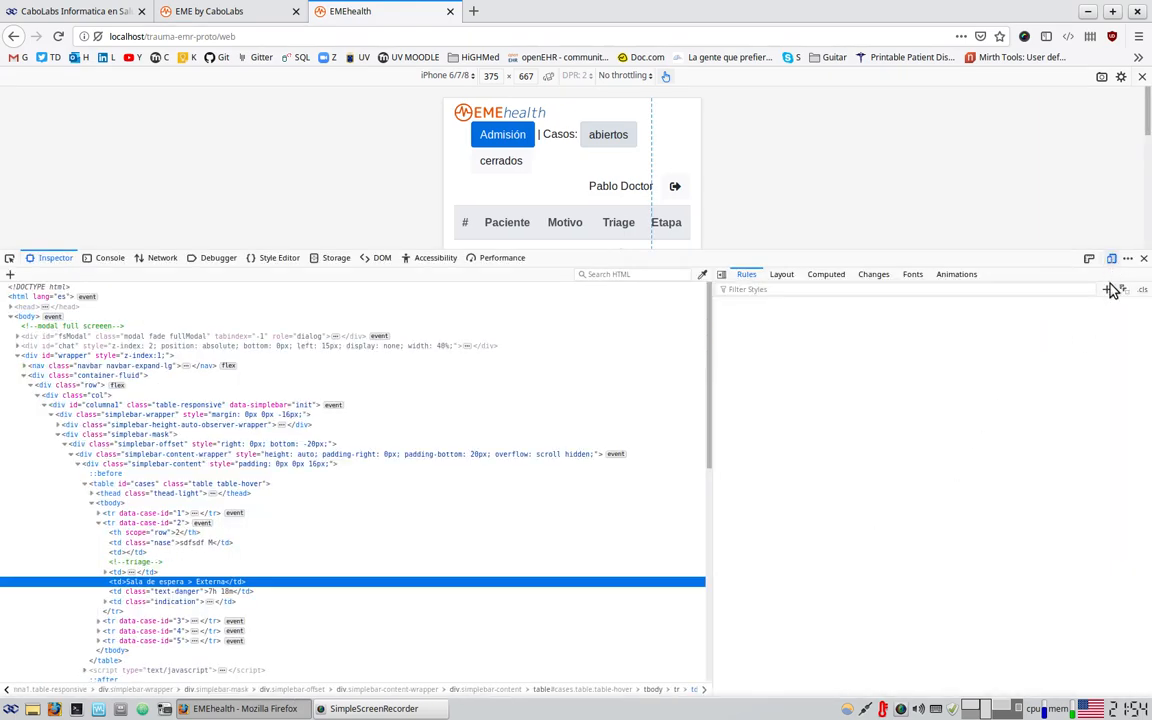
{"action": "left_click", "coordinate": [1111, 258]}
{"action": "left_click", "coordinate": [1144, 259]}
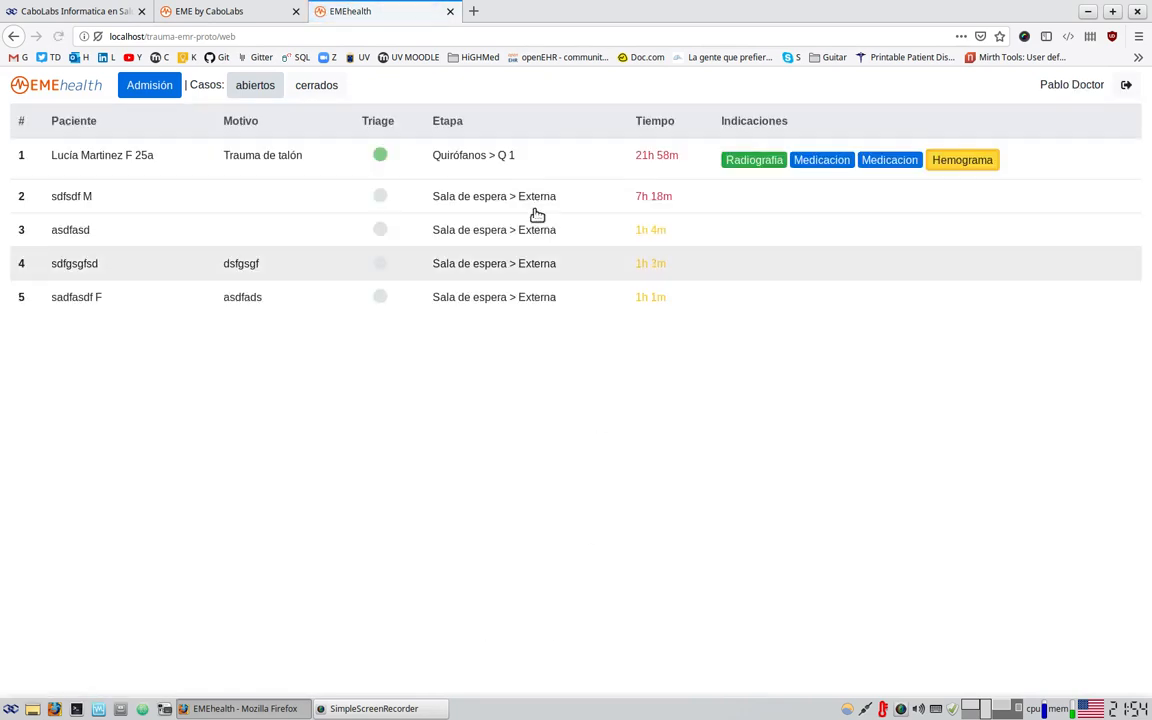
- Open the Cierre form from the Trauma de talón case's Episodio section and enter "sdfgsfd" as admission diagnosis and "sdfg" as discharge diagnosis
{"action": "left_click", "coordinate": [535, 158]}
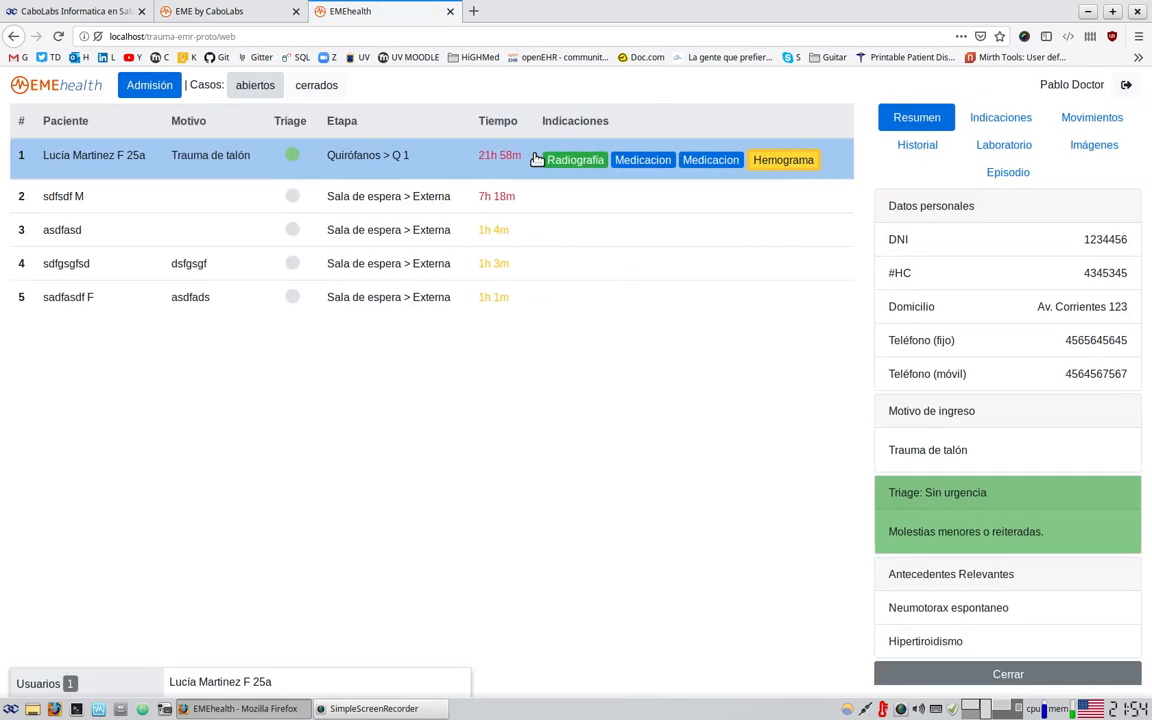
{"action": "left_click", "coordinate": [1010, 173]}
{"action": "left_click", "coordinate": [985, 430]}
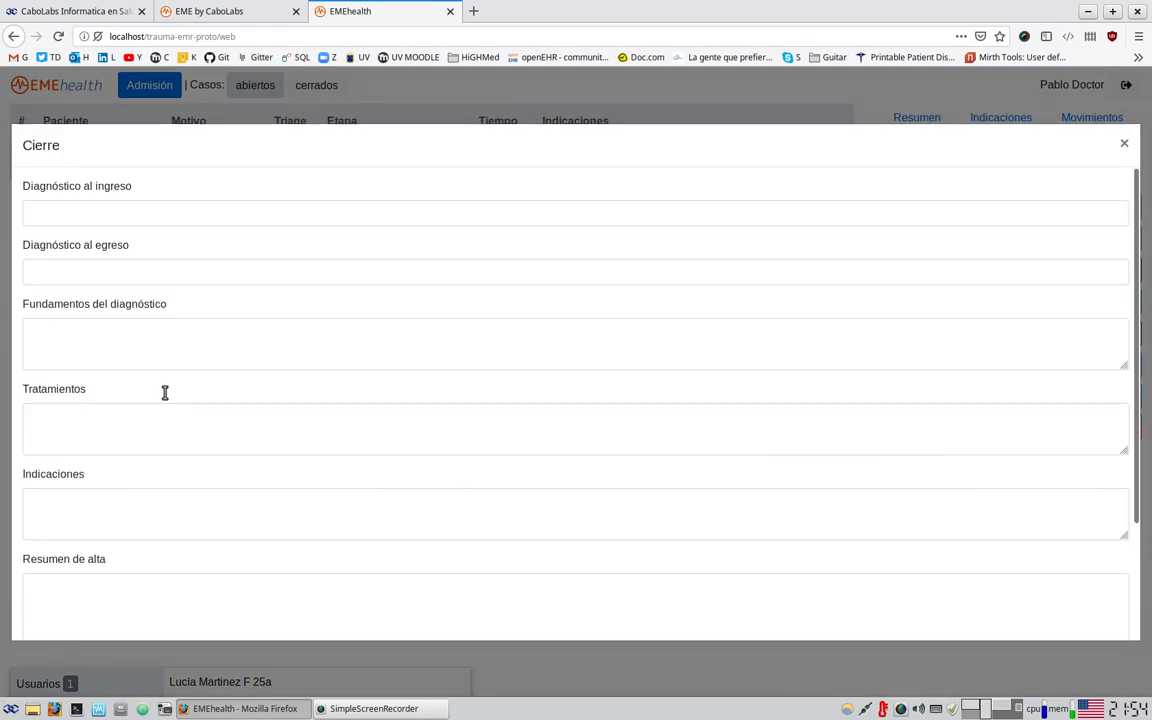
{"action": "left_click", "coordinate": [116, 214]}
{"action": "type", "text": "sdfgsdf"}
{"action": "left_click", "coordinate": [153, 278]}
{"action": "type", "text": "sdfg"}
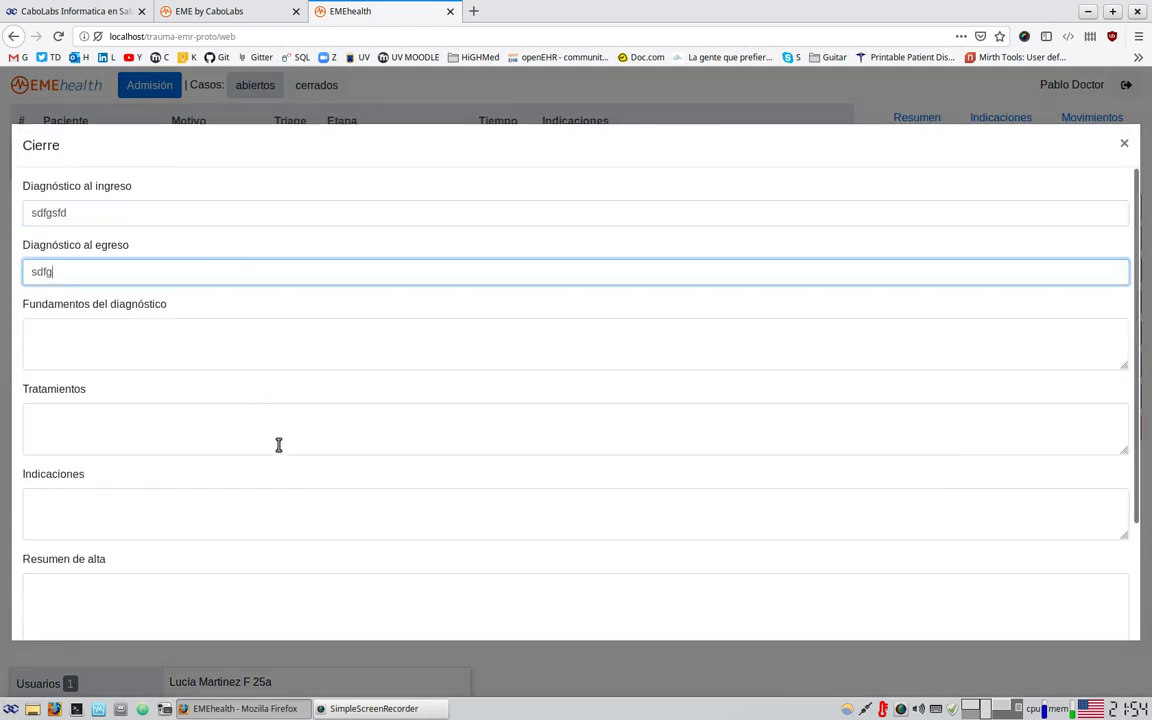
- Enter the responsible doctor's signature in the Cierre form, save it and confirm closing the case
{"action": "scroll", "coordinate": [278, 445], "scroll_direction": "down", "scroll_amount": 3}
{"action": "left_click", "coordinate": [223, 571]}
{"action": "type", "text": "••••••••••••"}
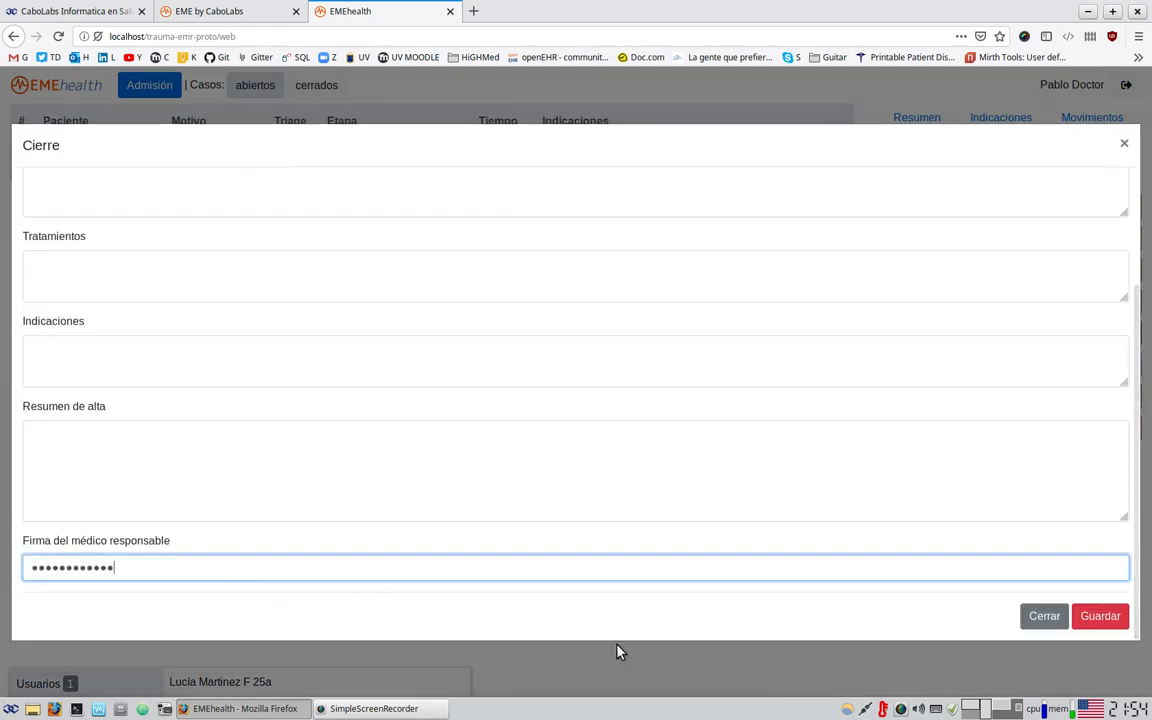
{"action": "left_click", "coordinate": [1100, 618]}
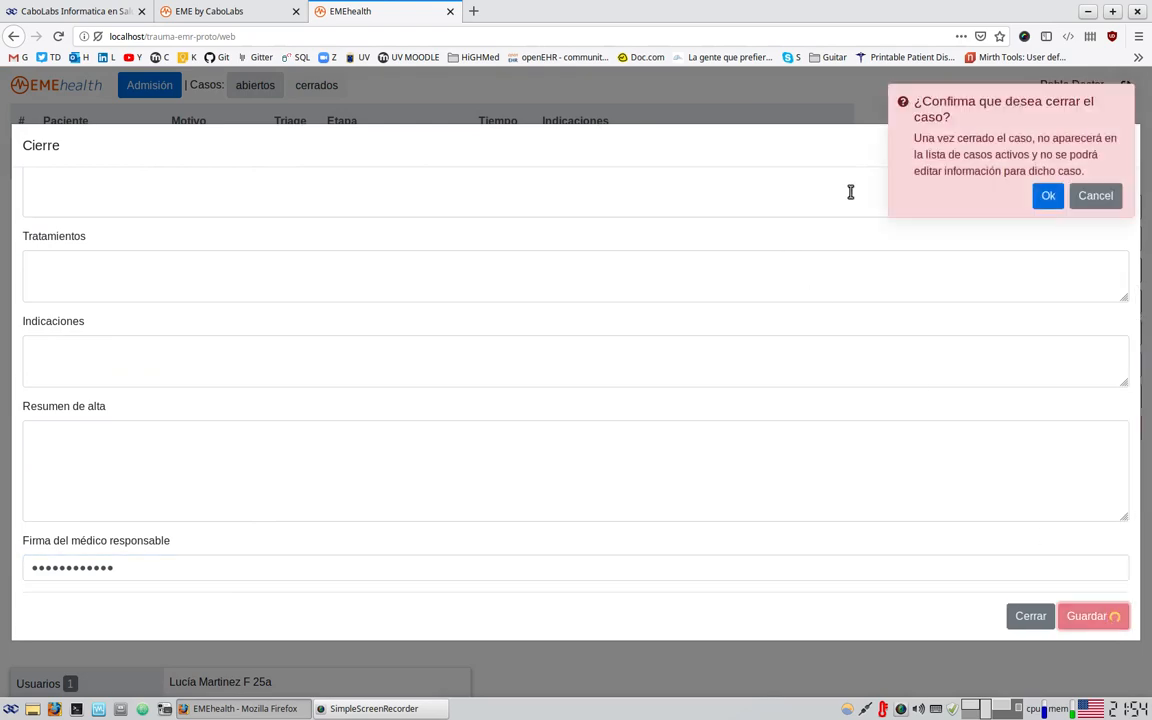
{"action": "left_click", "coordinate": [1049, 196]}
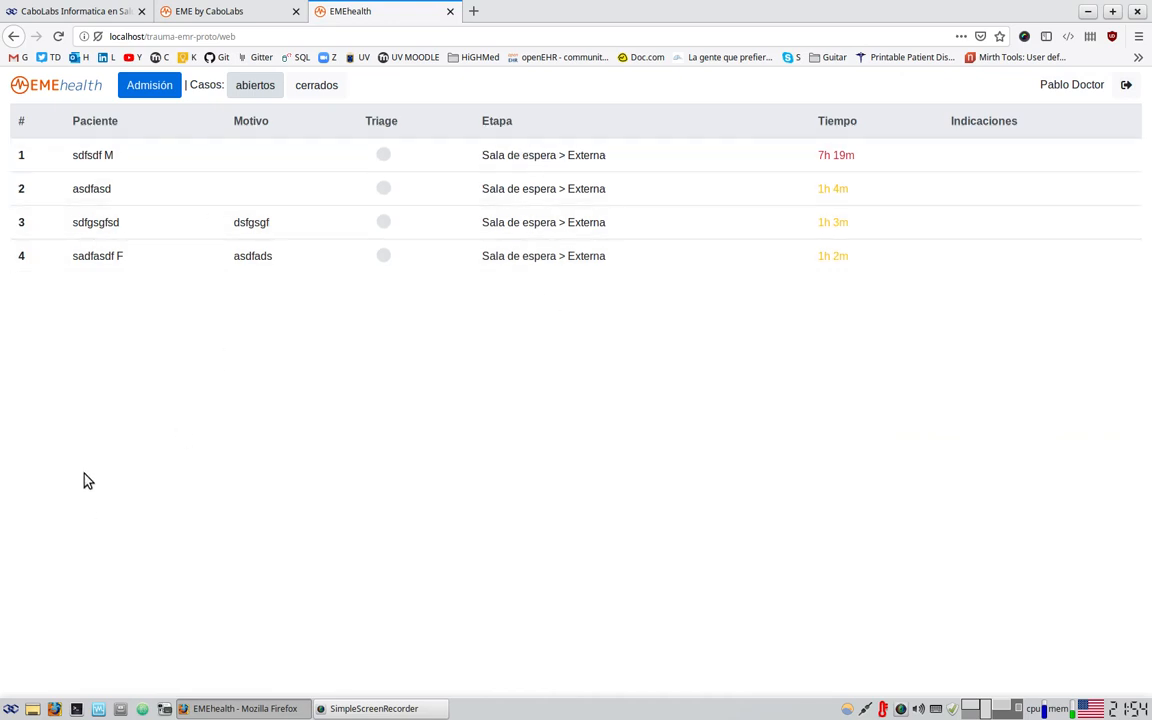
- Open the Trauma de talón case's Reporte from the closed cases and look through its whole event timeline
{"action": "left_click", "coordinate": [309, 85]}
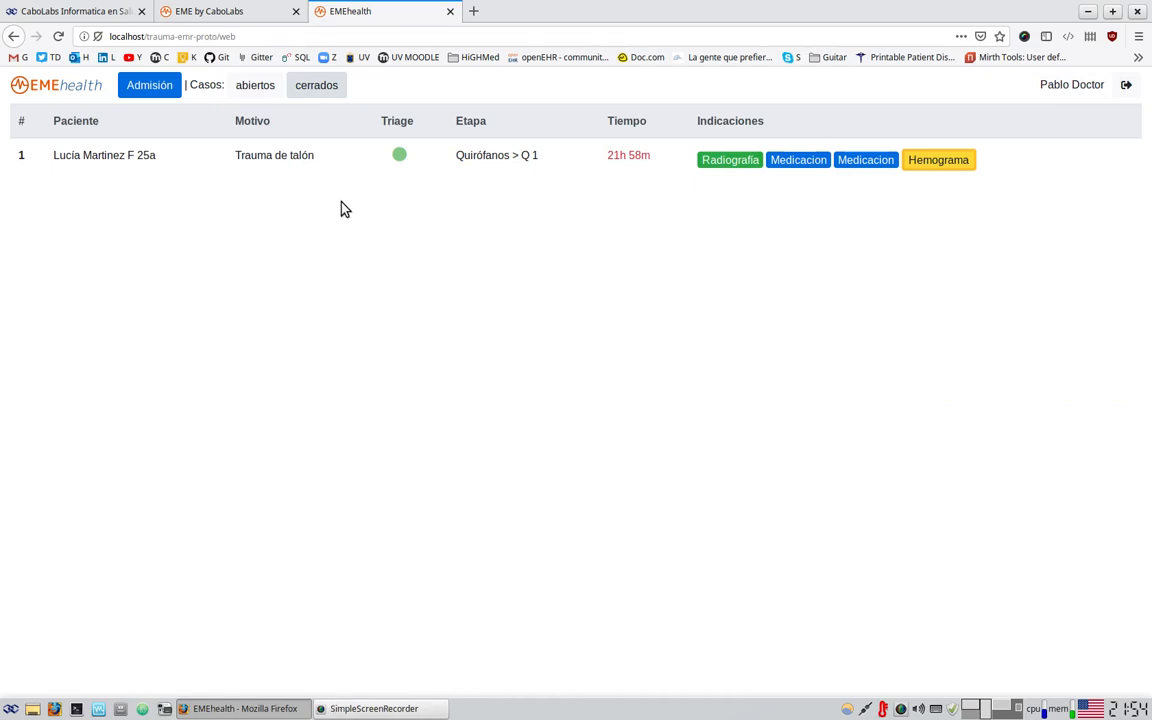
{"action": "left_click", "coordinate": [355, 158]}
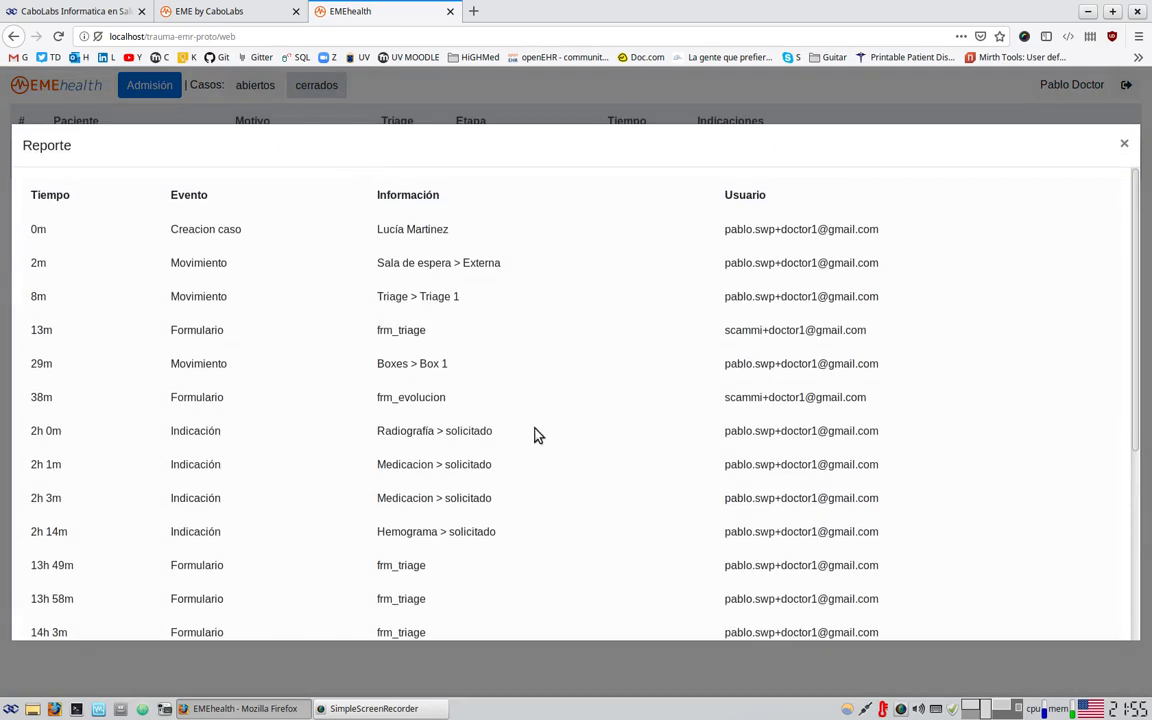
{"action": "scroll", "coordinate": [537, 435], "scroll_direction": "down", "scroll_amount": 5}
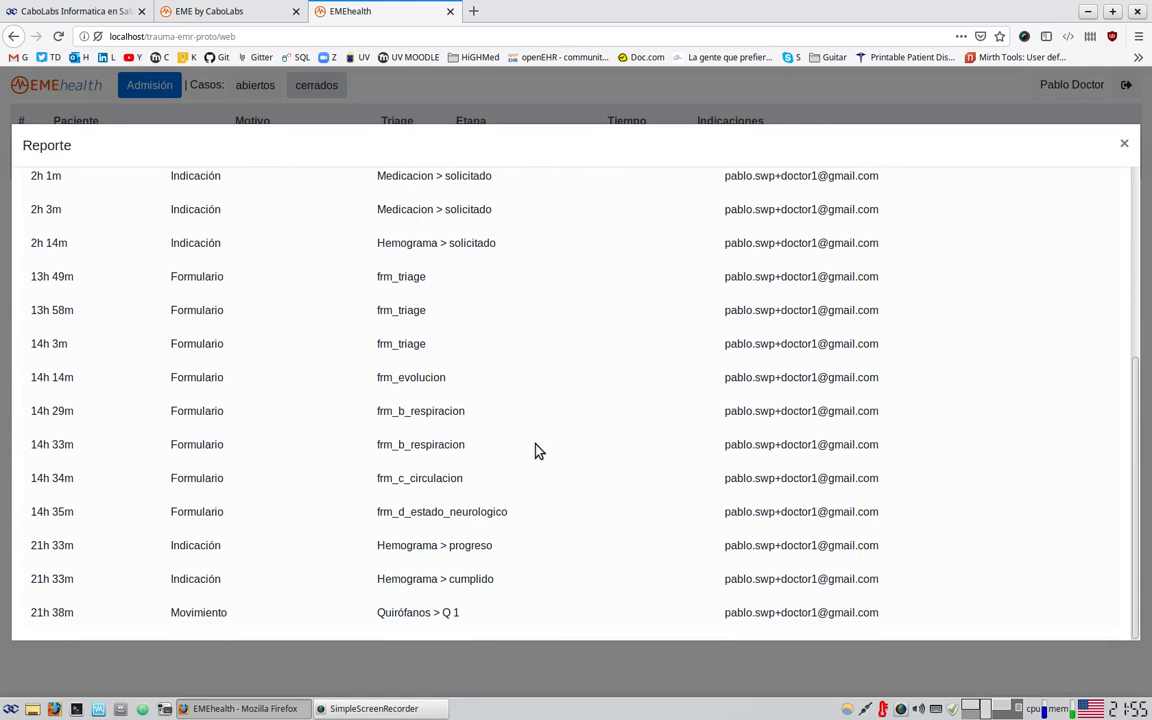
{"action": "scroll", "coordinate": [537, 437], "scroll_direction": "up", "scroll_amount": 5}
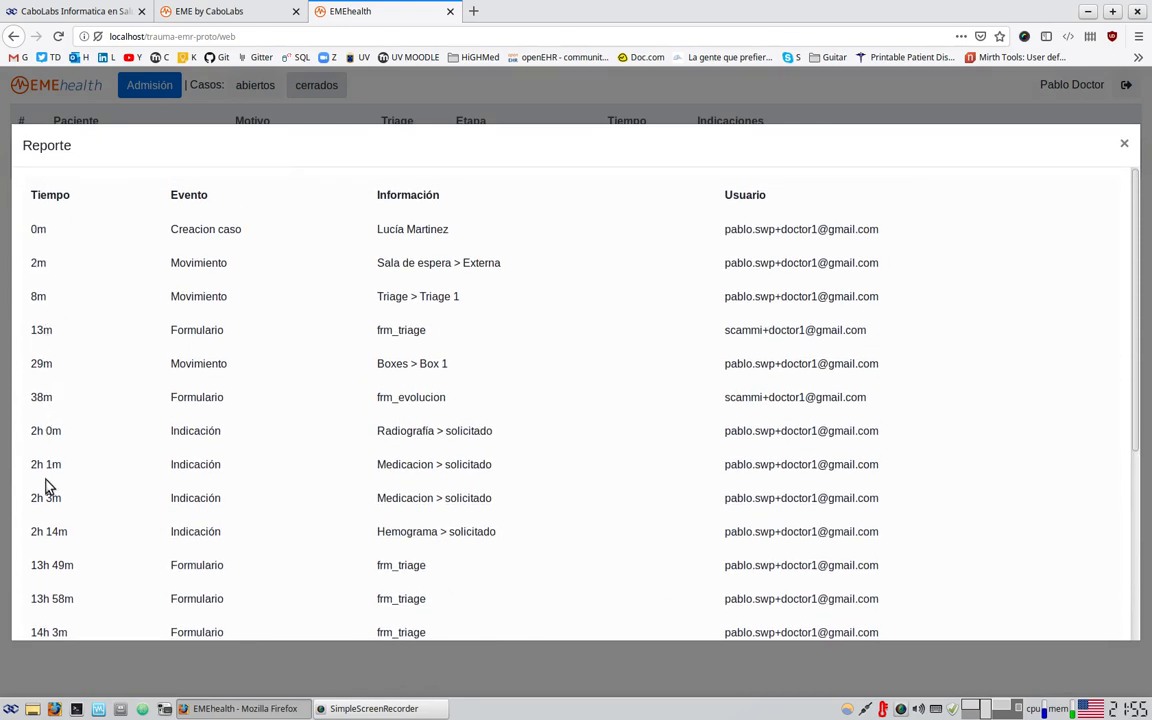
- Examine the report's case creation row and its first Movimiento rows, up to Triage 1, comparing time, event and information
{"action": "double_click", "coordinate": [38, 229]}
{"action": "left_click", "coordinate": [38, 229]}
{"action": "left_click_drag", "start_coordinate": [177, 229], "coordinate": [268, 240]}
{"action": "left_click_drag", "start_coordinate": [190, 231], "coordinate": [255, 233]}
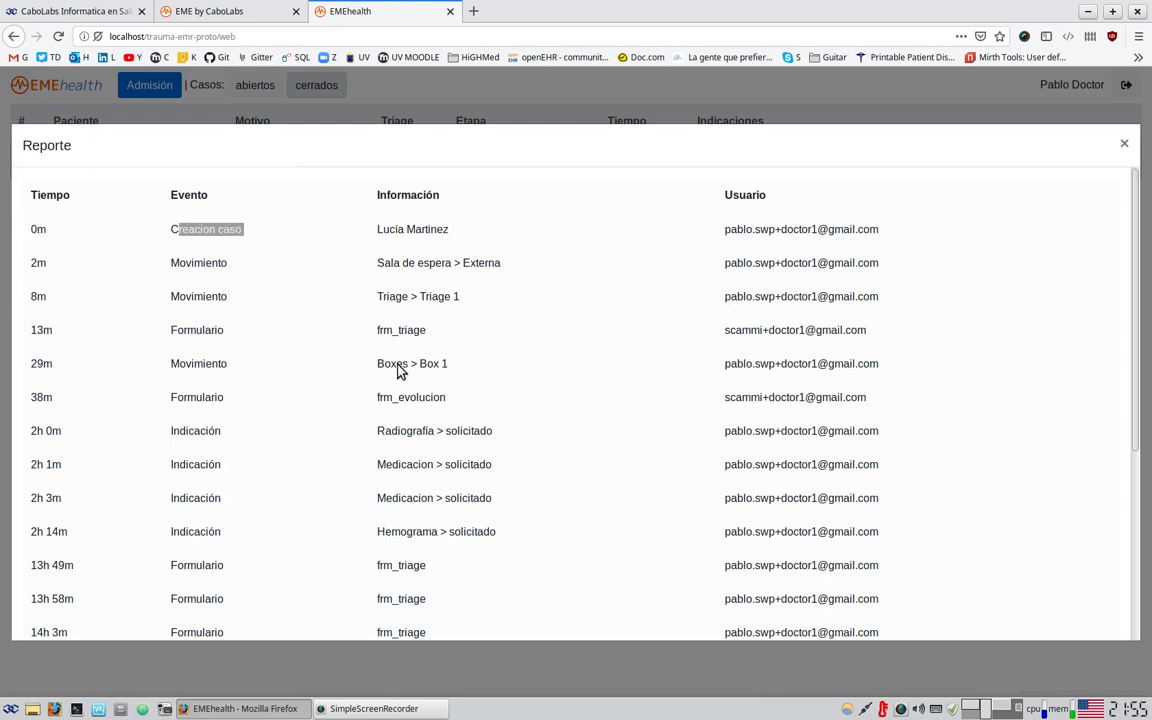
{"action": "left_click_drag", "start_coordinate": [30, 262], "coordinate": [49, 264]}
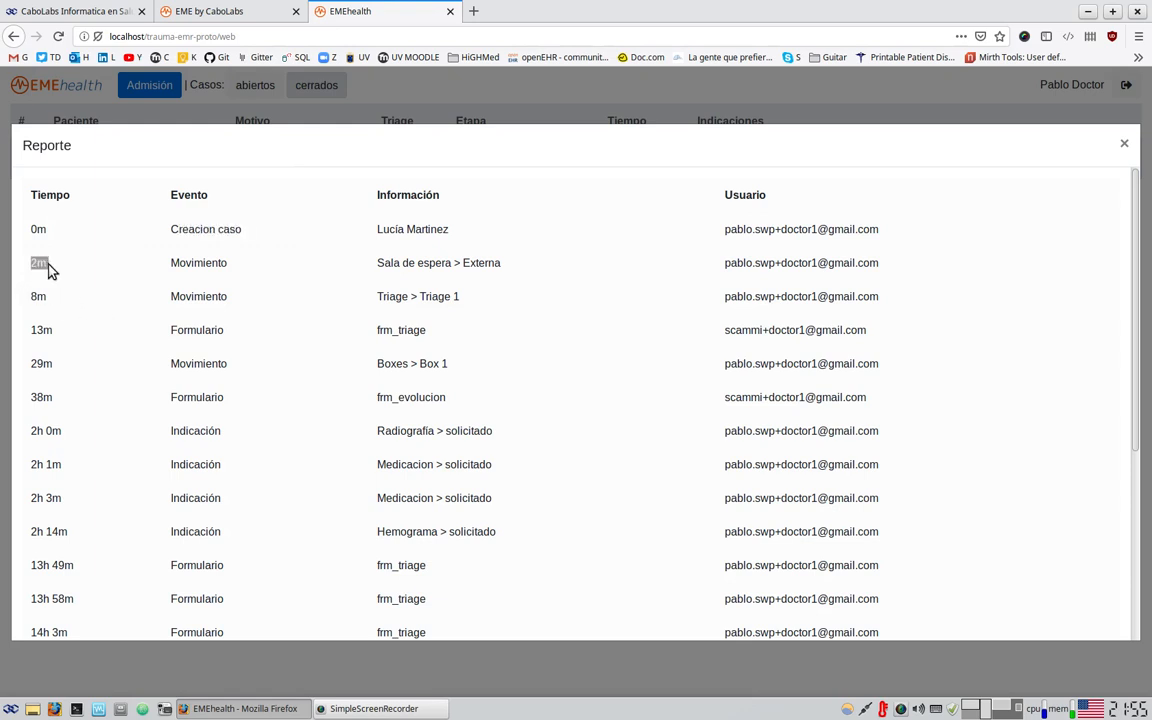
{"action": "left_click_drag", "start_coordinate": [185, 263], "coordinate": [230, 264]}
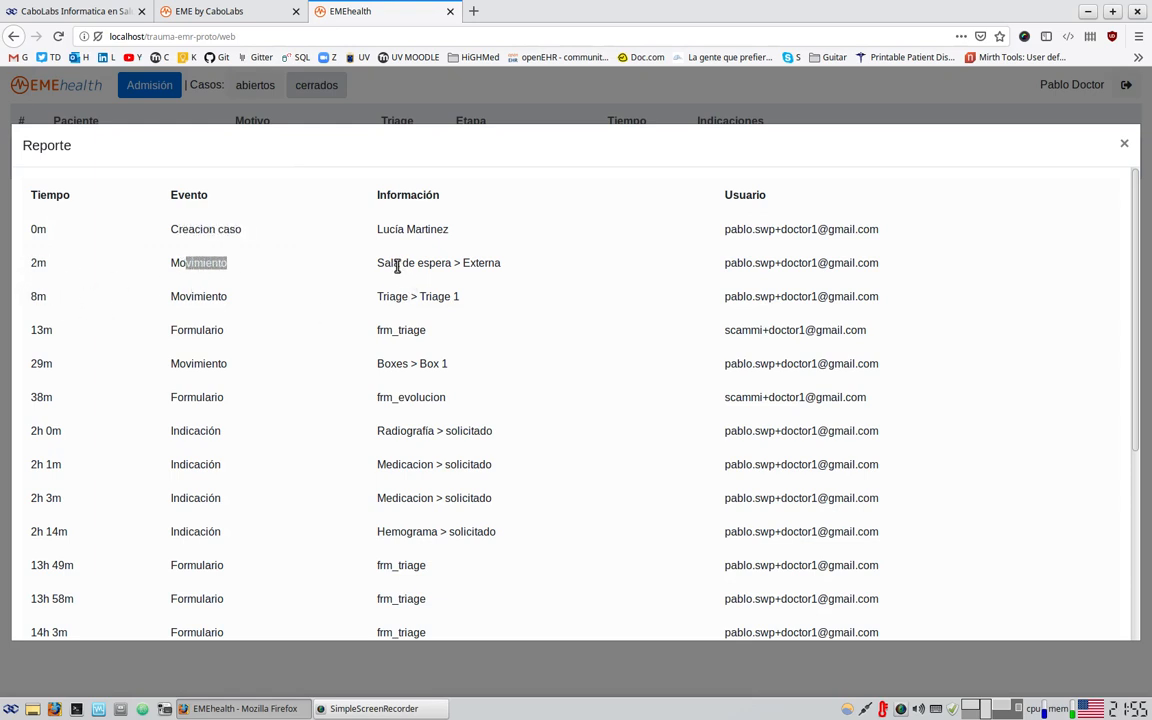
{"action": "left_click_drag", "start_coordinate": [397, 264], "coordinate": [499, 263]}
{"action": "left_click", "coordinate": [35, 287]}
{"action": "left_click_drag", "start_coordinate": [381, 296], "coordinate": [478, 300]}
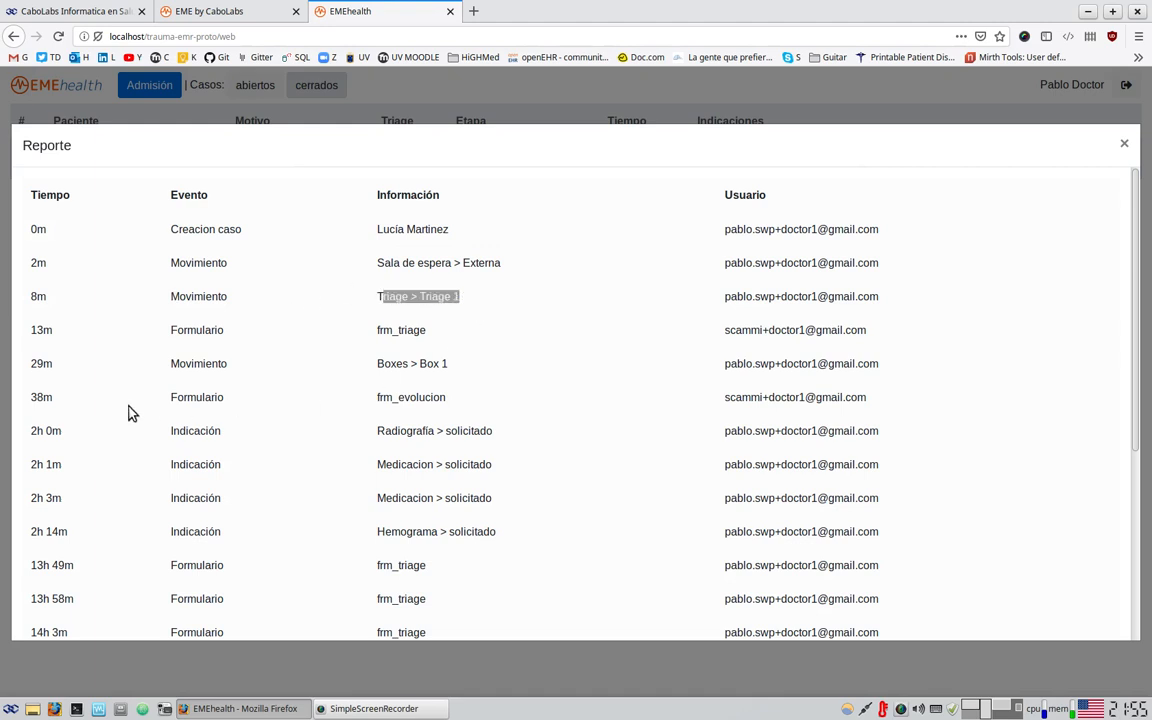
- Examine the 13m frm_triage form entry, including its event type and the responsible user
{"action": "left_click_drag", "start_coordinate": [53, 329], "coordinate": [43, 329]}
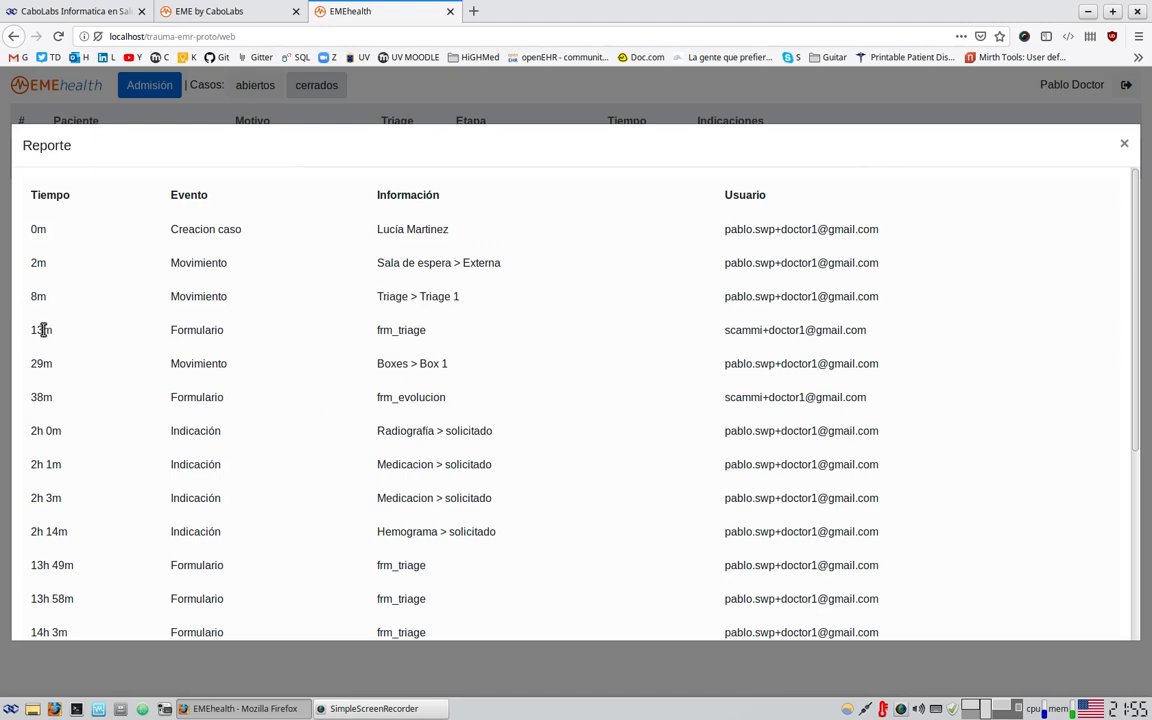
{"action": "left_click_drag", "start_coordinate": [199, 329], "coordinate": [240, 333]}
{"action": "left_click", "coordinate": [396, 331]}
{"action": "left_click_drag", "start_coordinate": [384, 331], "coordinate": [440, 338]}
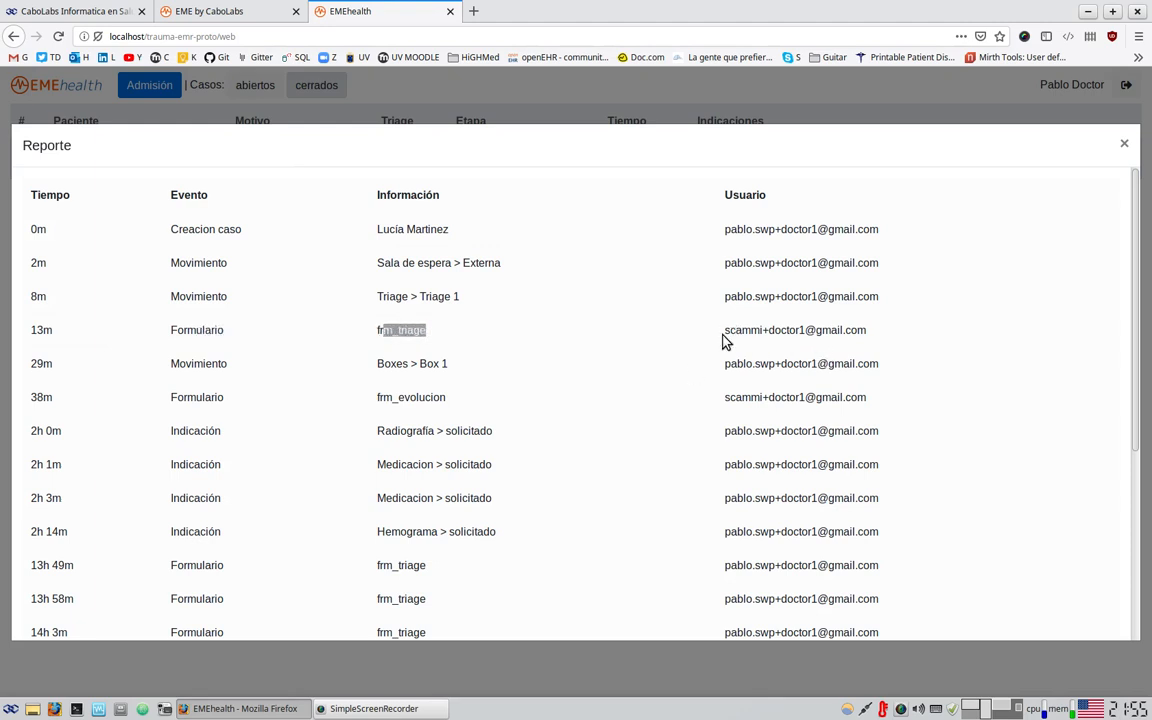
{"action": "left_click_drag", "start_coordinate": [724, 330], "coordinate": [887, 331]}
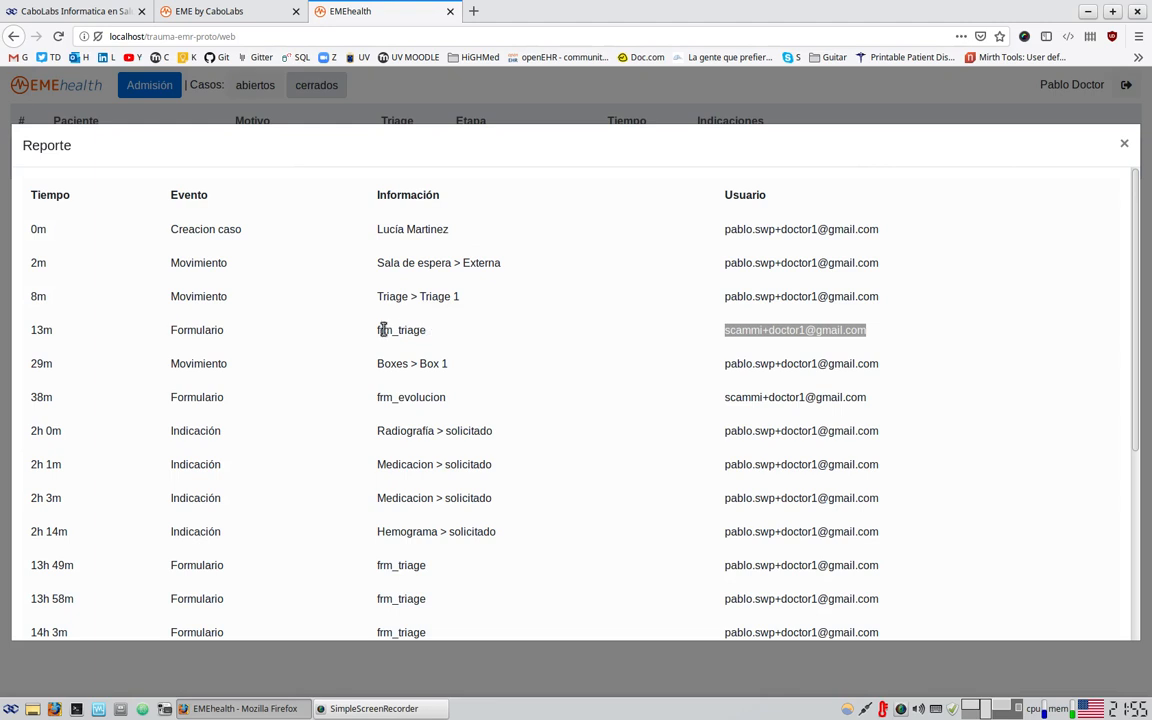
{"action": "left_click_drag", "start_coordinate": [381, 330], "coordinate": [435, 337]}
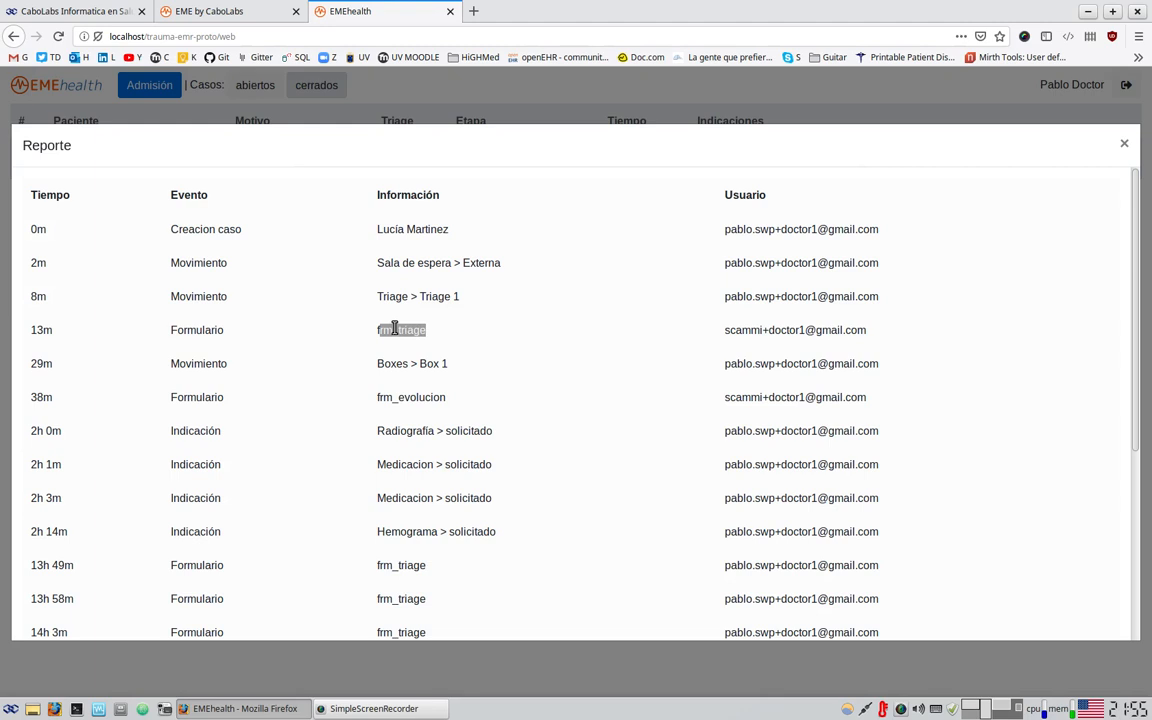
- Examine the 38m frm_evolucion form entry and the user who recorded it
{"action": "scroll", "coordinate": [419, 501], "scroll_direction": "down", "scroll_amount": 2}
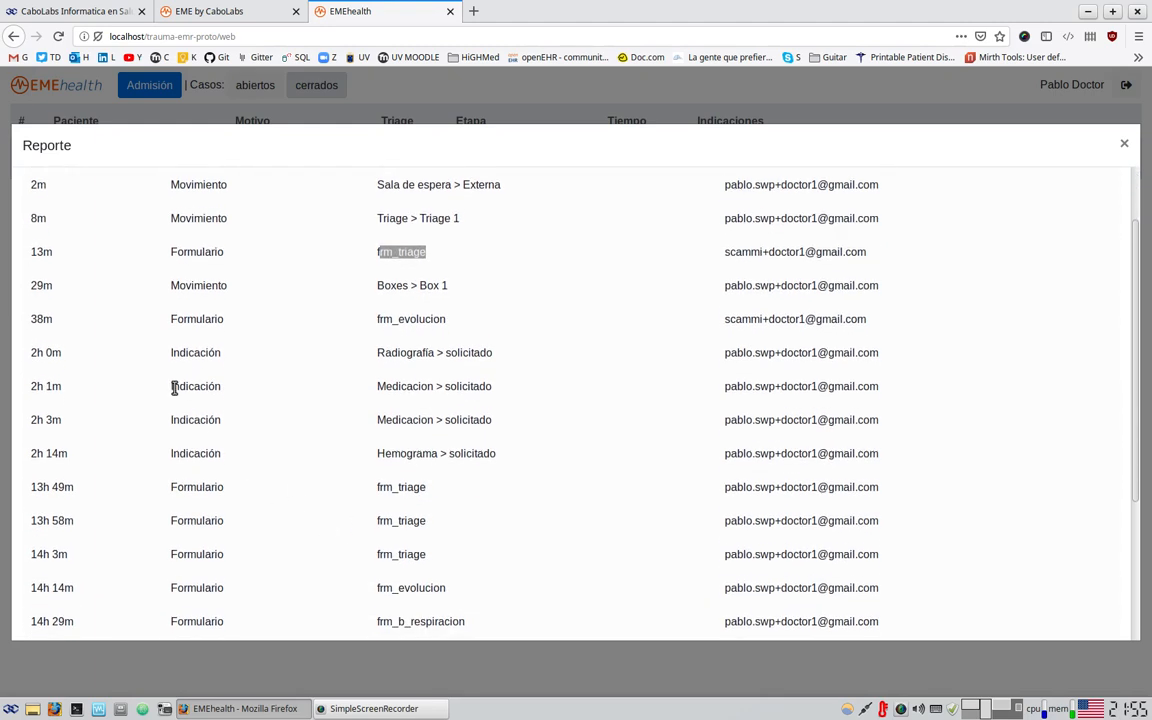
{"action": "left_click_drag", "start_coordinate": [37, 319], "coordinate": [461, 330]}
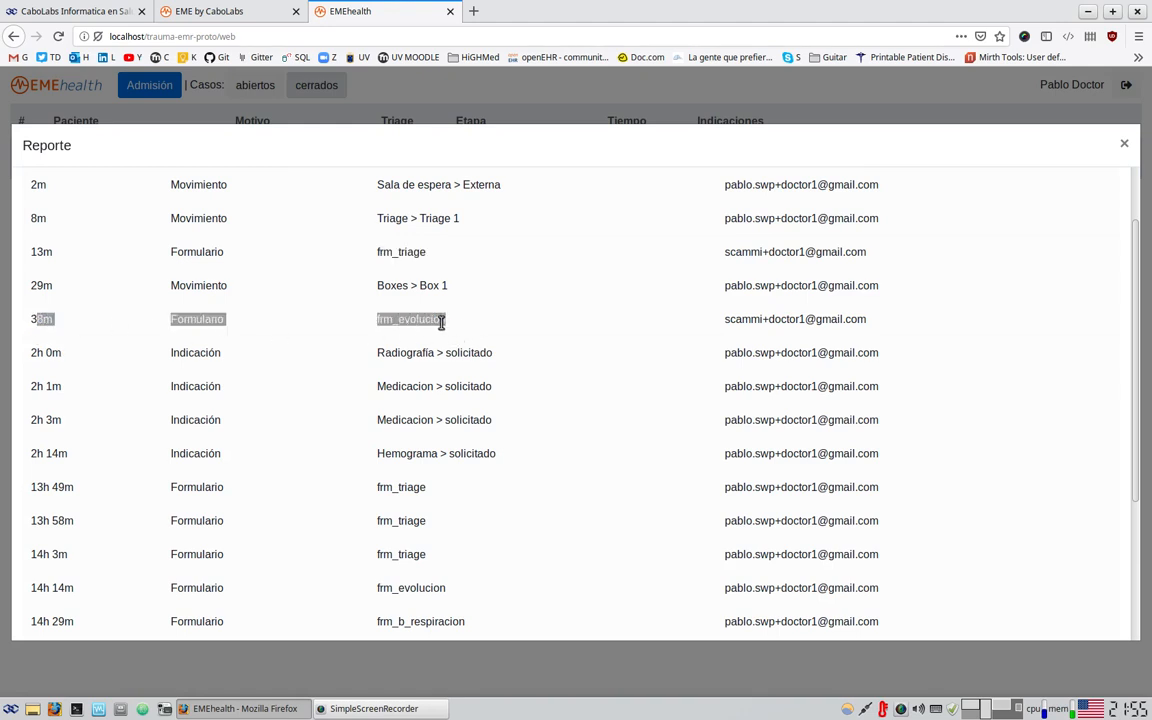
{"action": "double_click", "coordinate": [442, 319]}
{"action": "left_click_drag", "start_coordinate": [741, 319], "coordinate": [866, 320]}
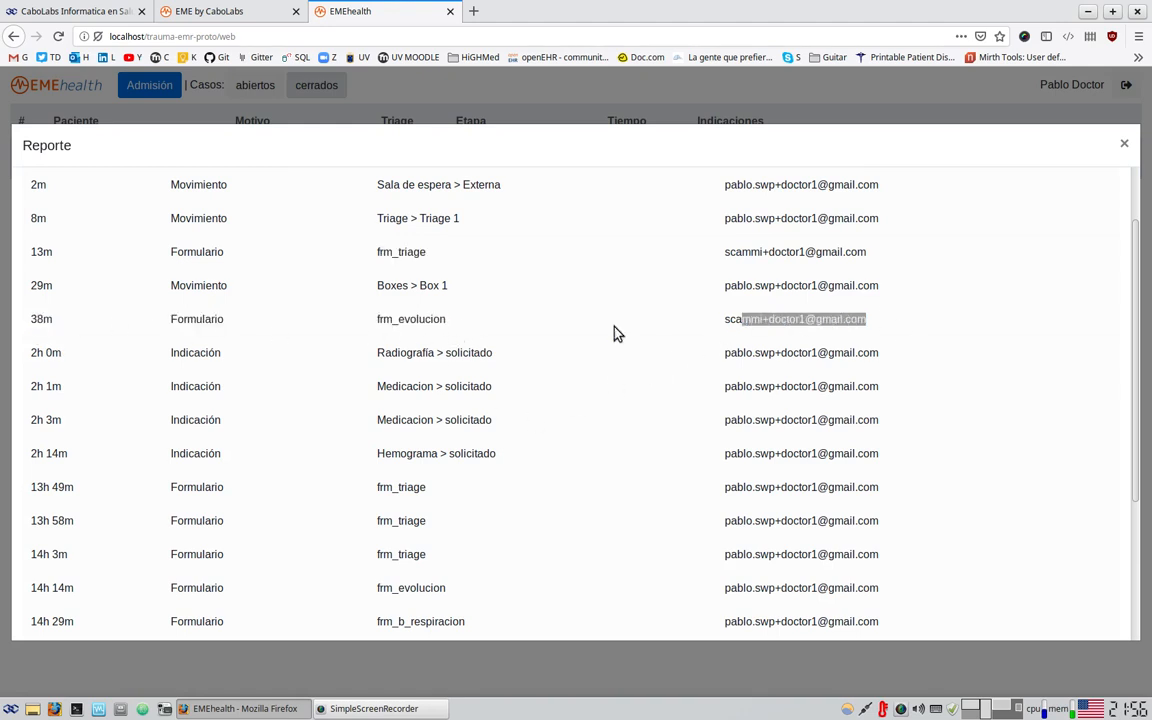
- Examine the report's form entries, from the 38m frm_evolucion row down to the 14h 35m frm_d_estado_neurologico row
{"action": "left_click_drag", "start_coordinate": [394, 319], "coordinate": [501, 365]}
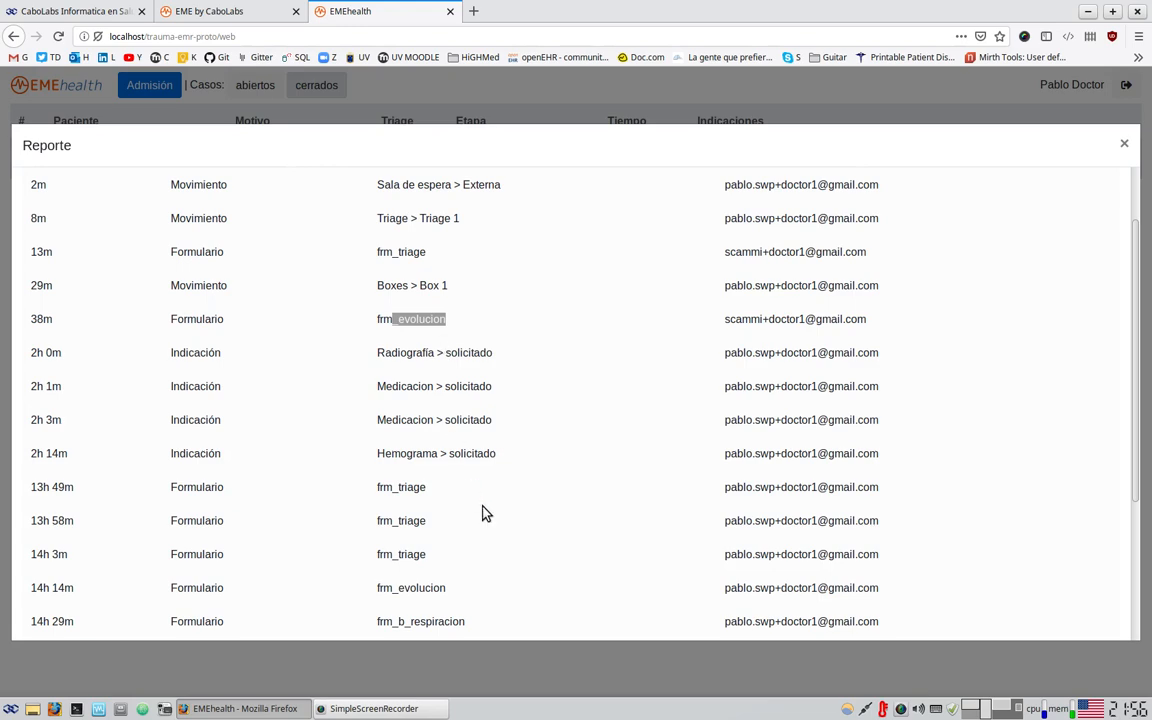
{"action": "scroll", "coordinate": [485, 495], "scroll_direction": "down", "scroll_amount": 3}
{"action": "scroll", "coordinate": [490, 488], "scroll_direction": "down", "scroll_amount": 2}
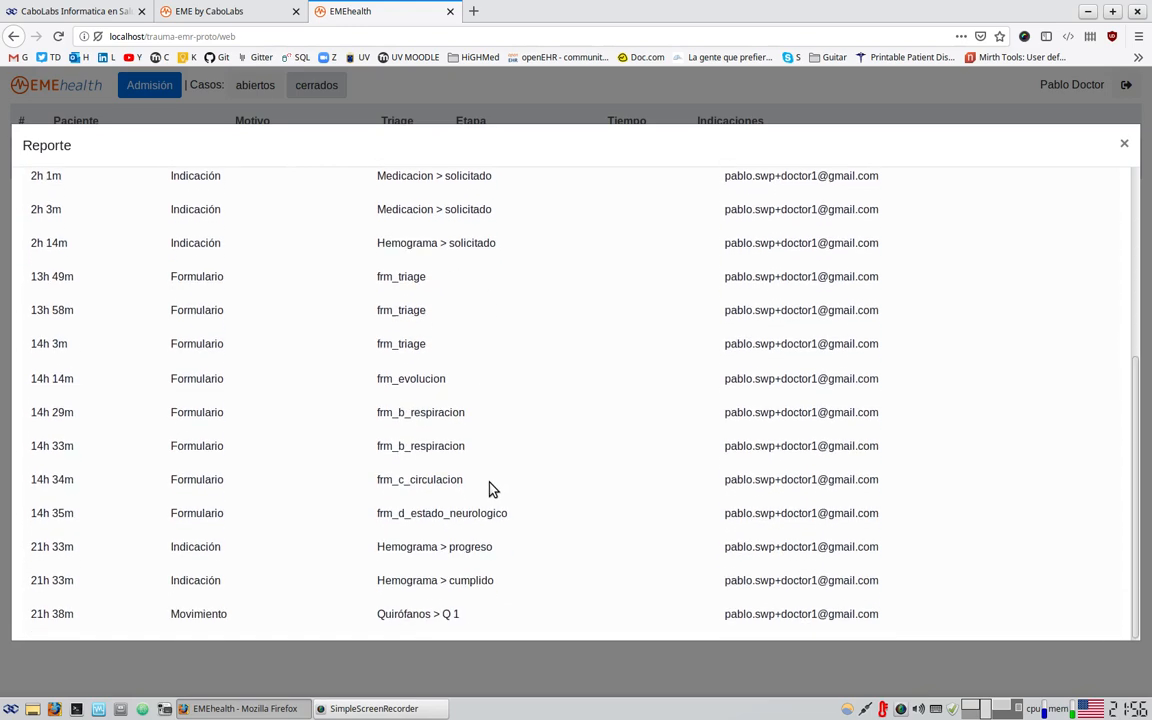
{"action": "left_click_drag", "start_coordinate": [204, 272], "coordinate": [442, 468]}
{"action": "left_click", "coordinate": [458, 578]}
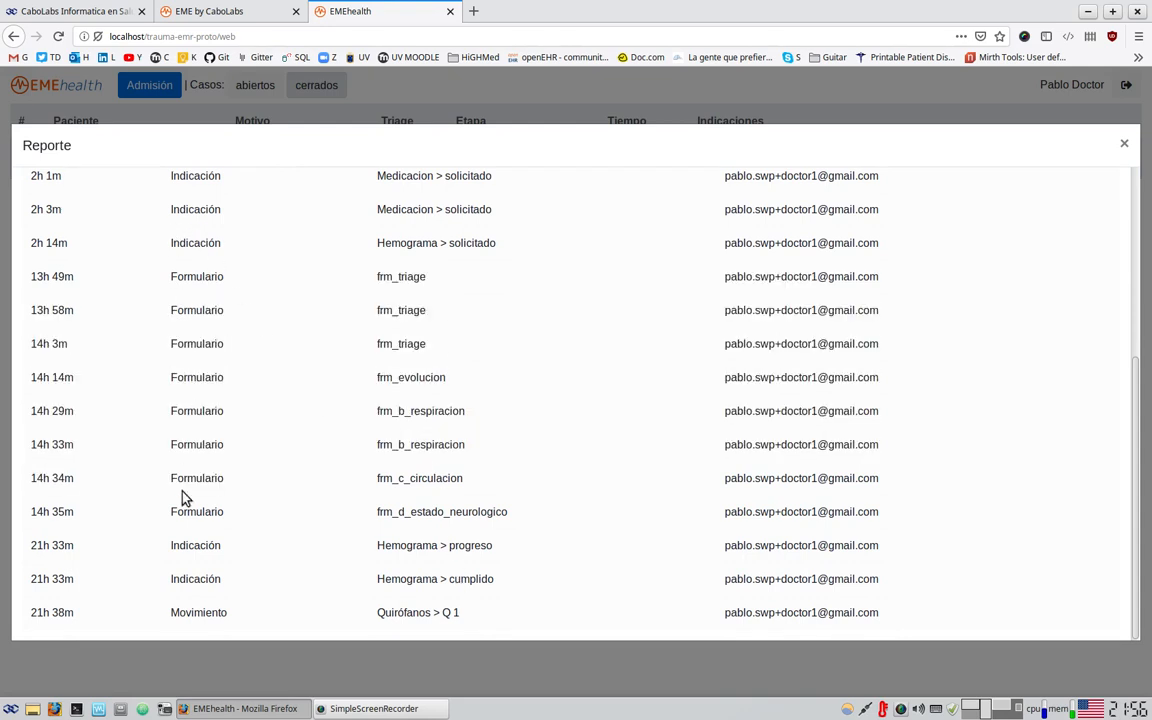
- Trace the Hemograma order through its solicitado, progreso and cumplido rows, and examine the last Movimiento row in the report
{"action": "left_click_drag", "start_coordinate": [250, 258], "coordinate": [475, 263]}
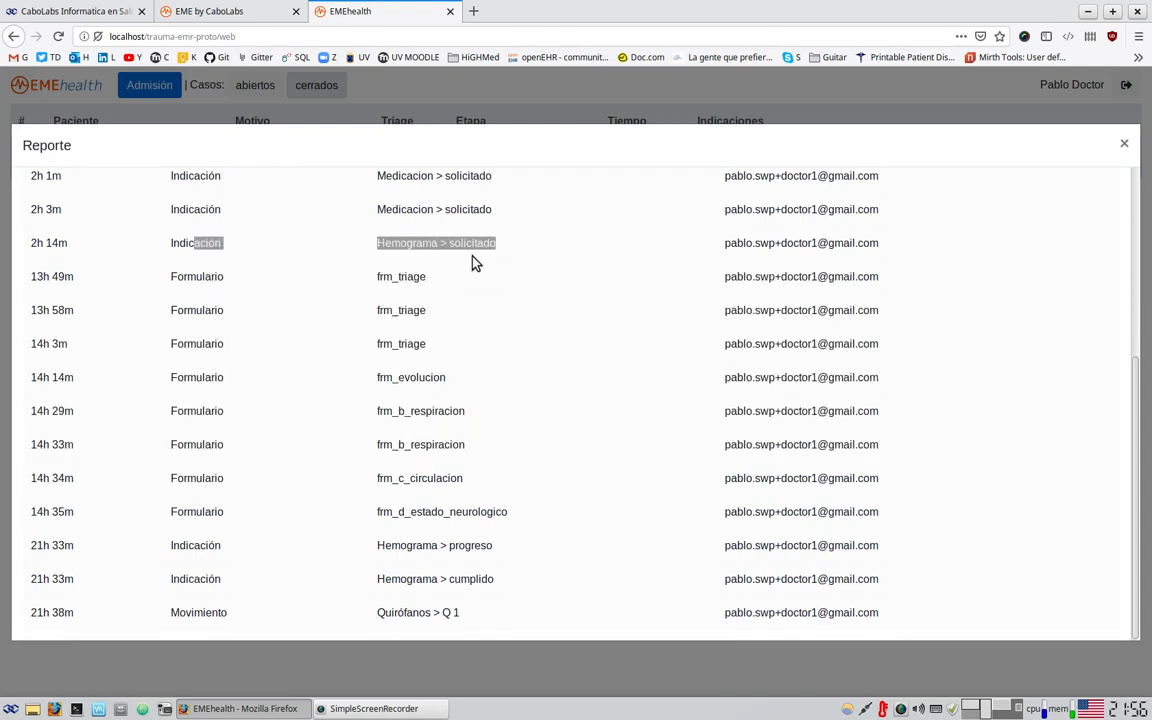
{"action": "left_click", "coordinate": [190, 243]}
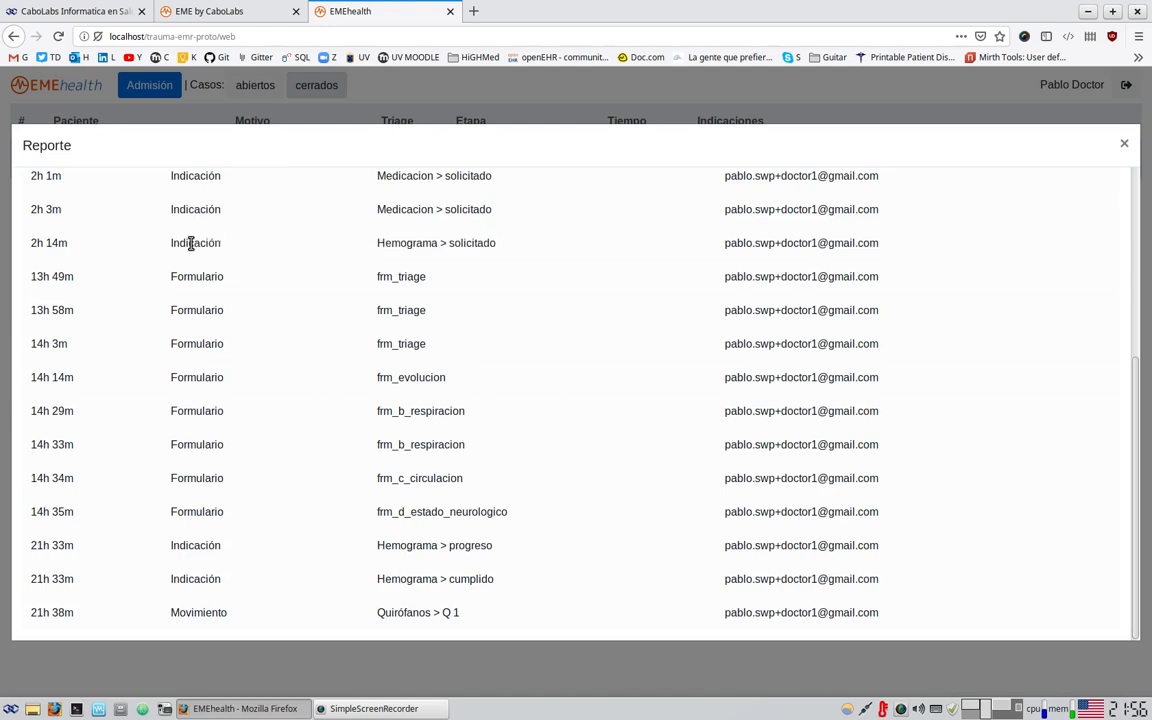
{"action": "left_click_drag", "start_coordinate": [190, 243], "coordinate": [496, 245]}
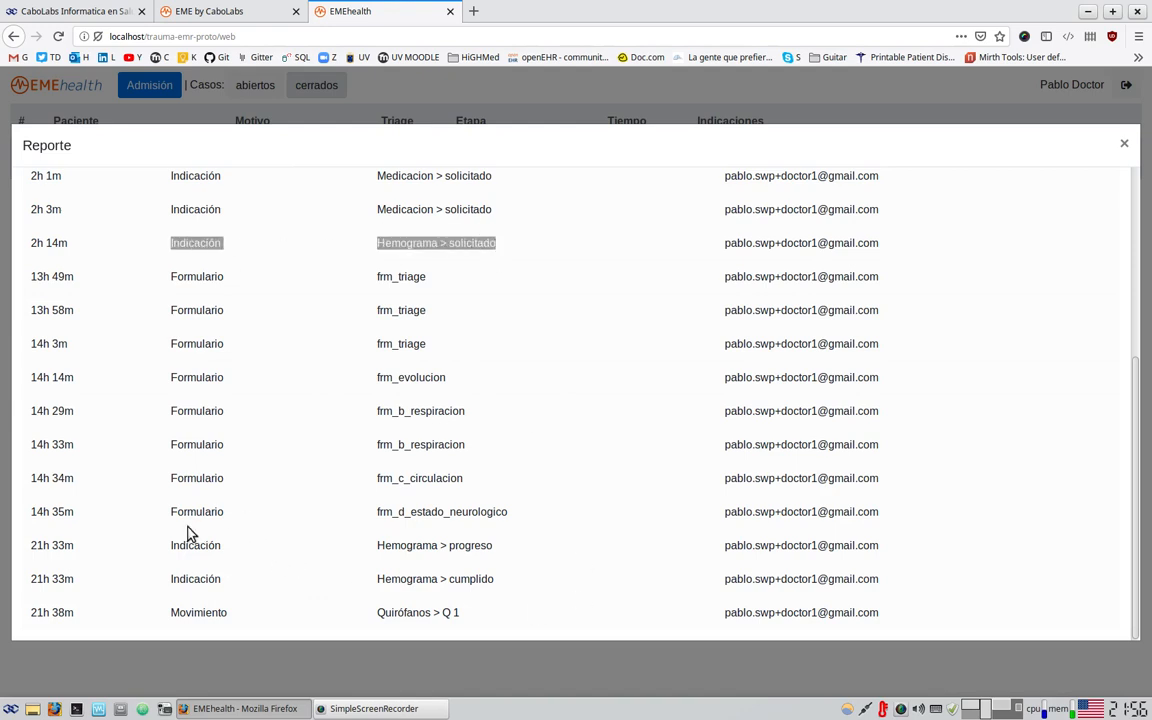
{"action": "left_click_drag", "start_coordinate": [60, 545], "coordinate": [496, 545]}
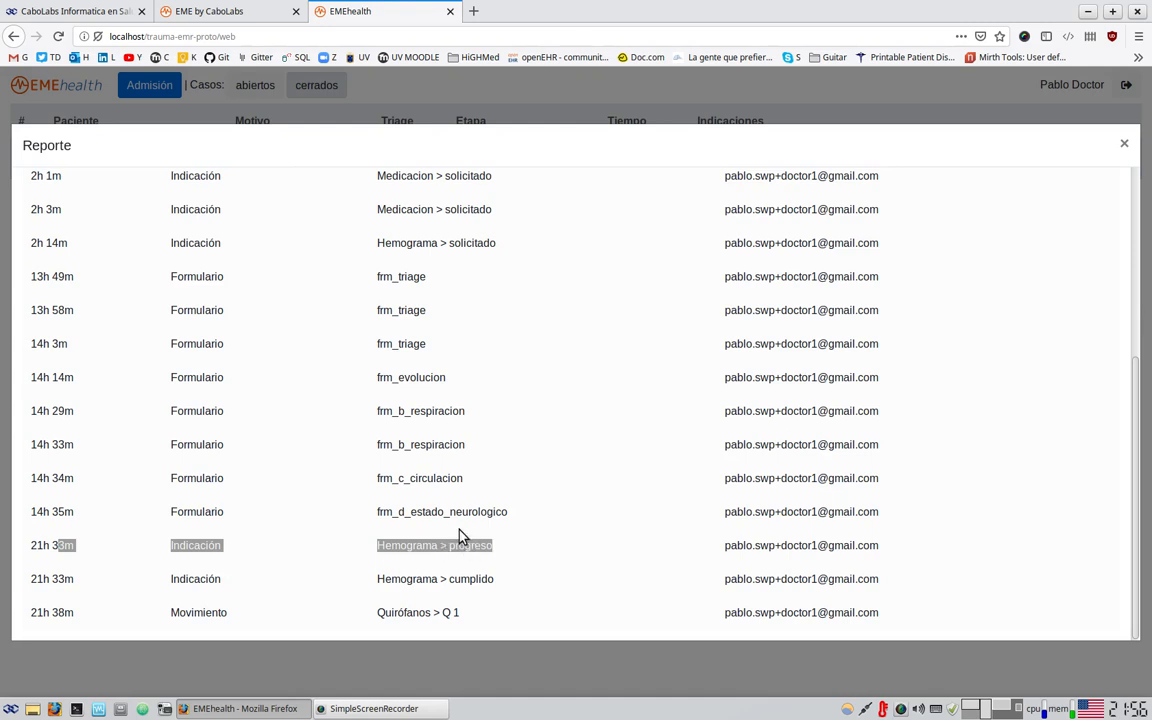
{"action": "left_click_drag", "start_coordinate": [60, 579], "coordinate": [488, 594]}
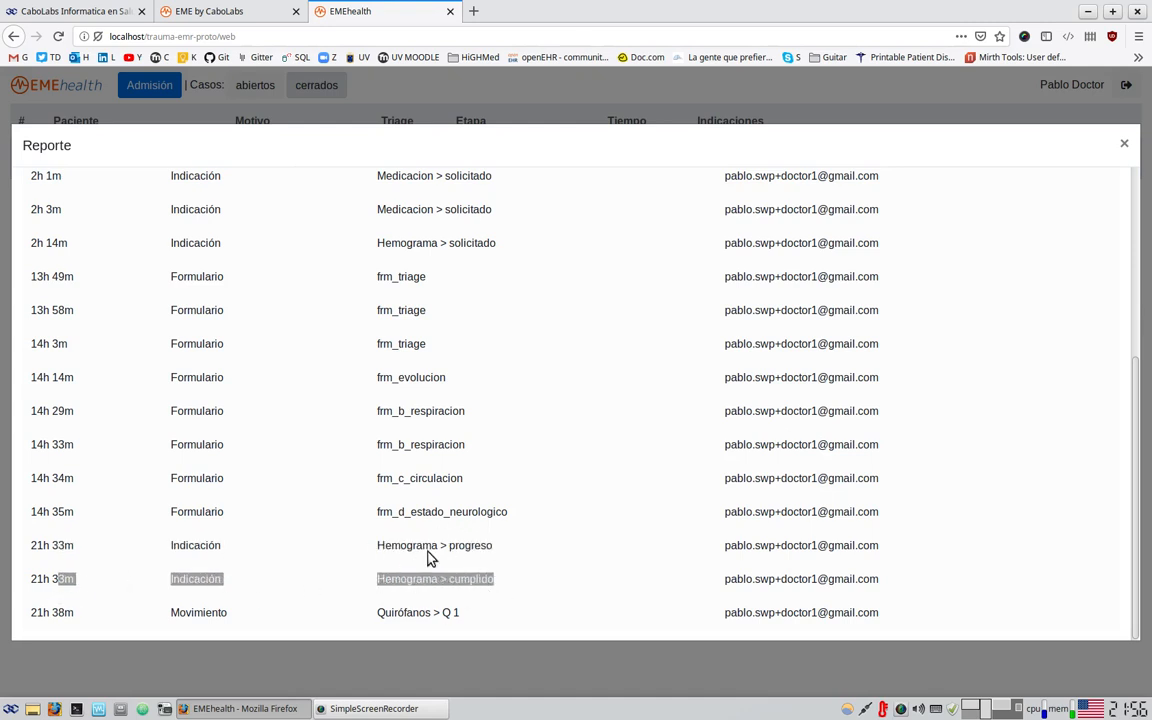
{"action": "left_click_drag", "start_coordinate": [52, 612], "coordinate": [432, 612]}
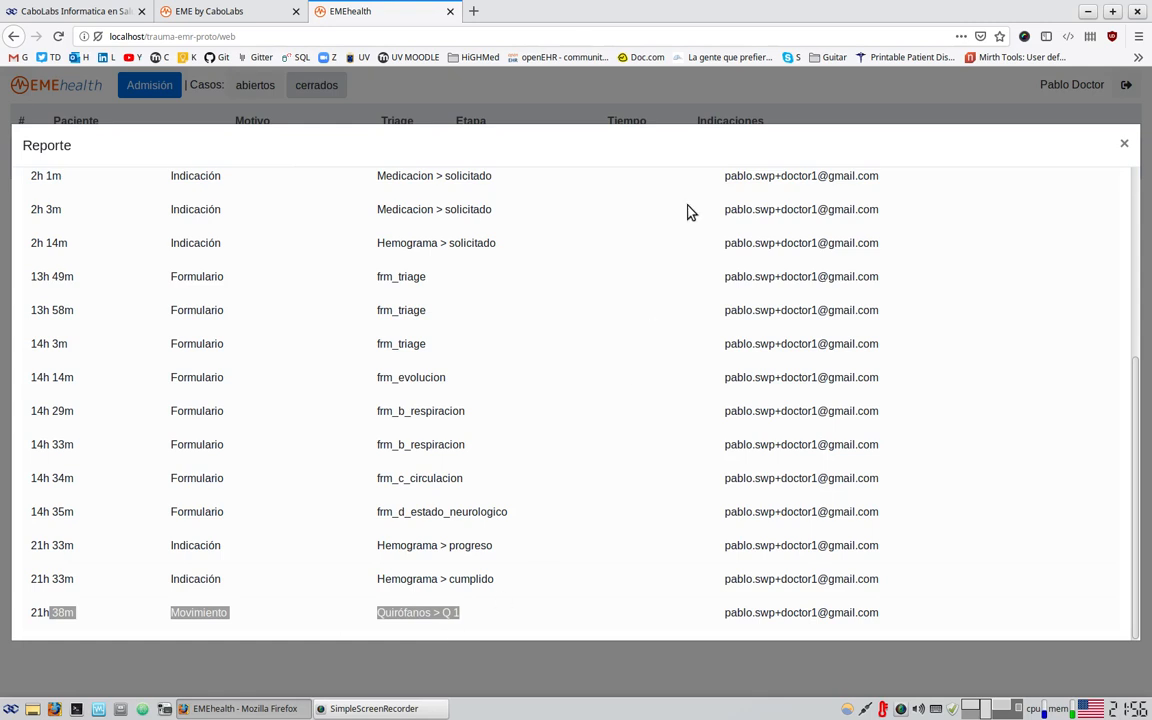
{"action": "scroll", "coordinate": [520, 457], "scroll_direction": "up", "scroll_amount": 5}
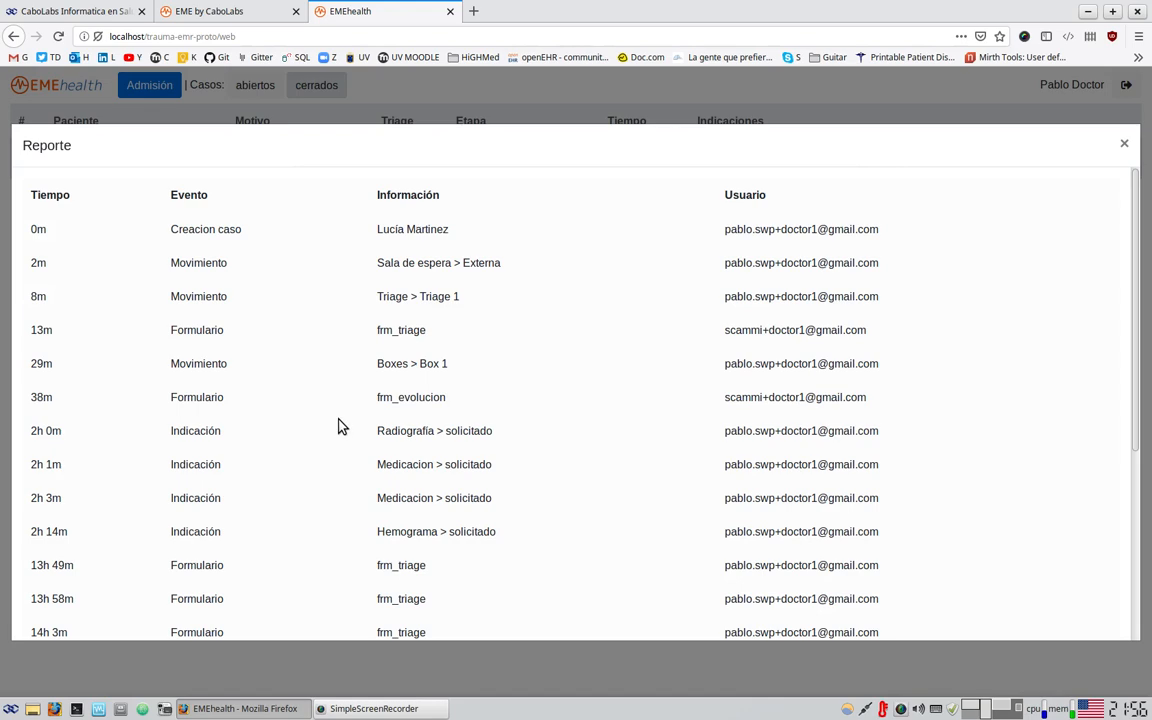
- Leave the closed case's report and show the Indicaciones of the first case in the open cases list
{"action": "left_click", "coordinate": [1124, 143]}
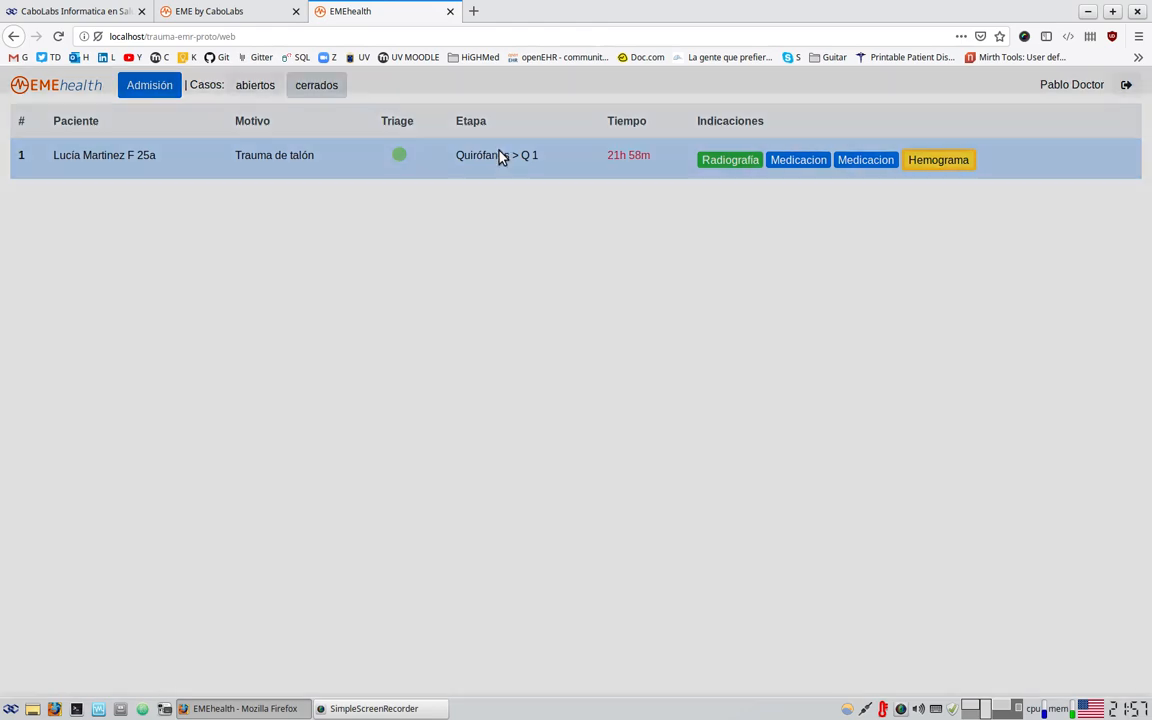
{"action": "left_click", "coordinate": [501, 157]}
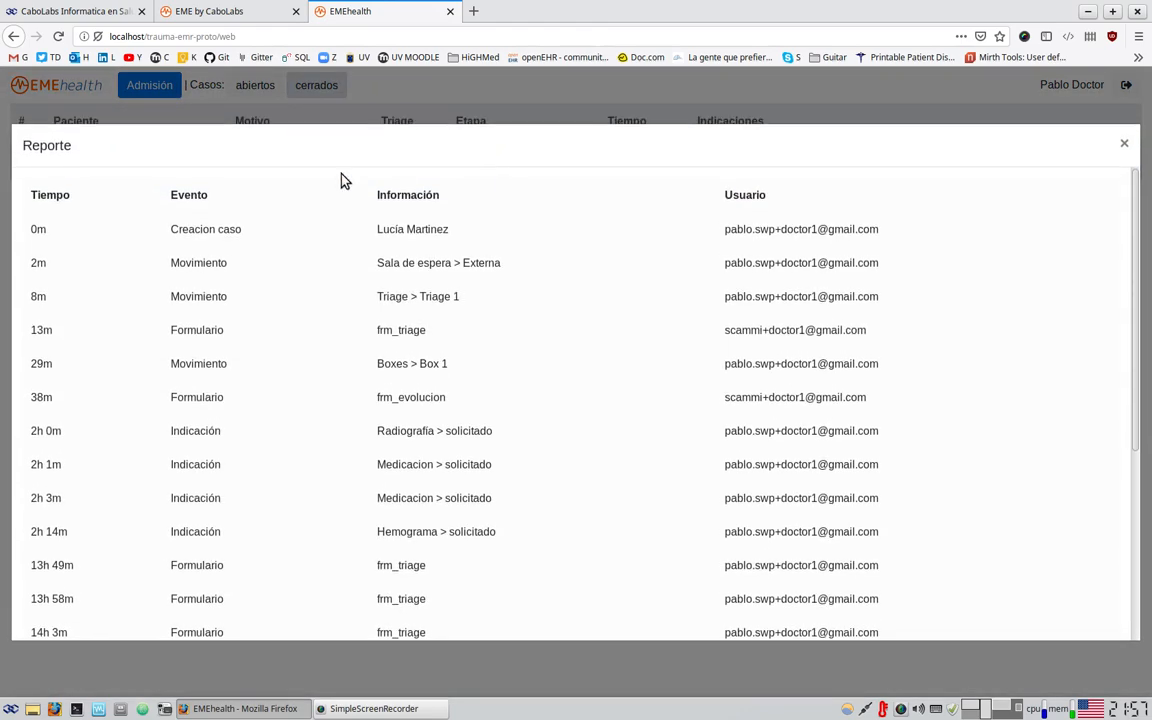
{"action": "left_click", "coordinate": [264, 88]}
{"action": "left_click", "coordinate": [405, 157]}
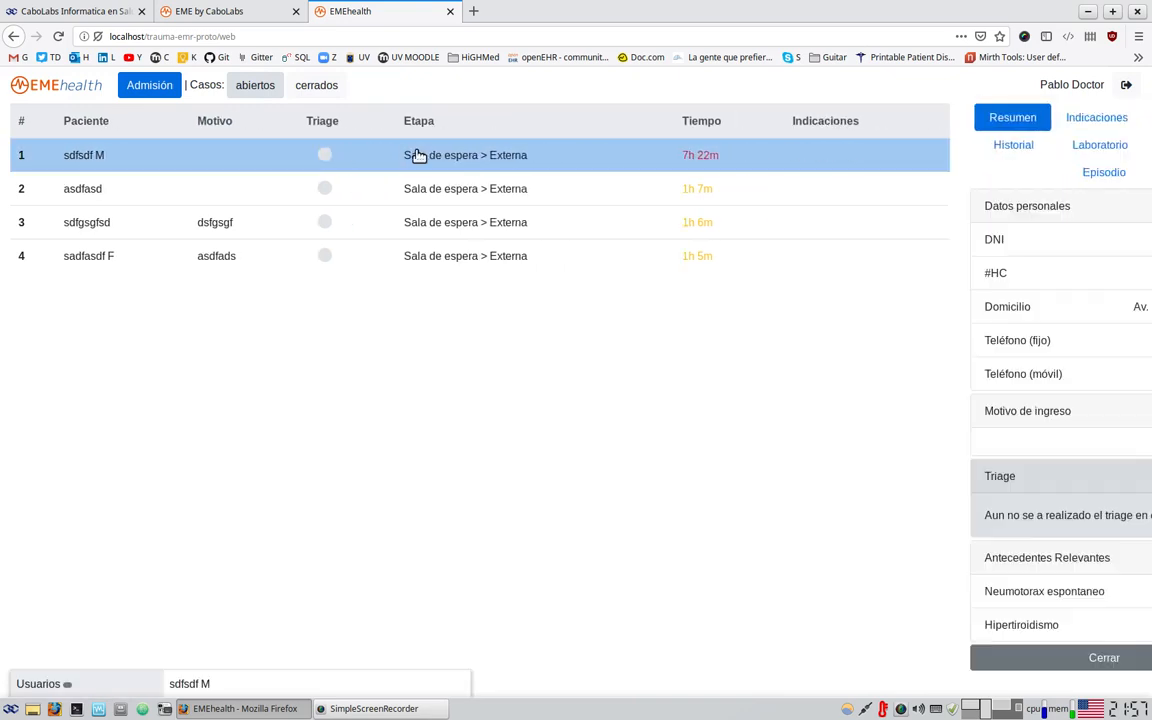
{"action": "left_click", "coordinate": [1022, 121]}
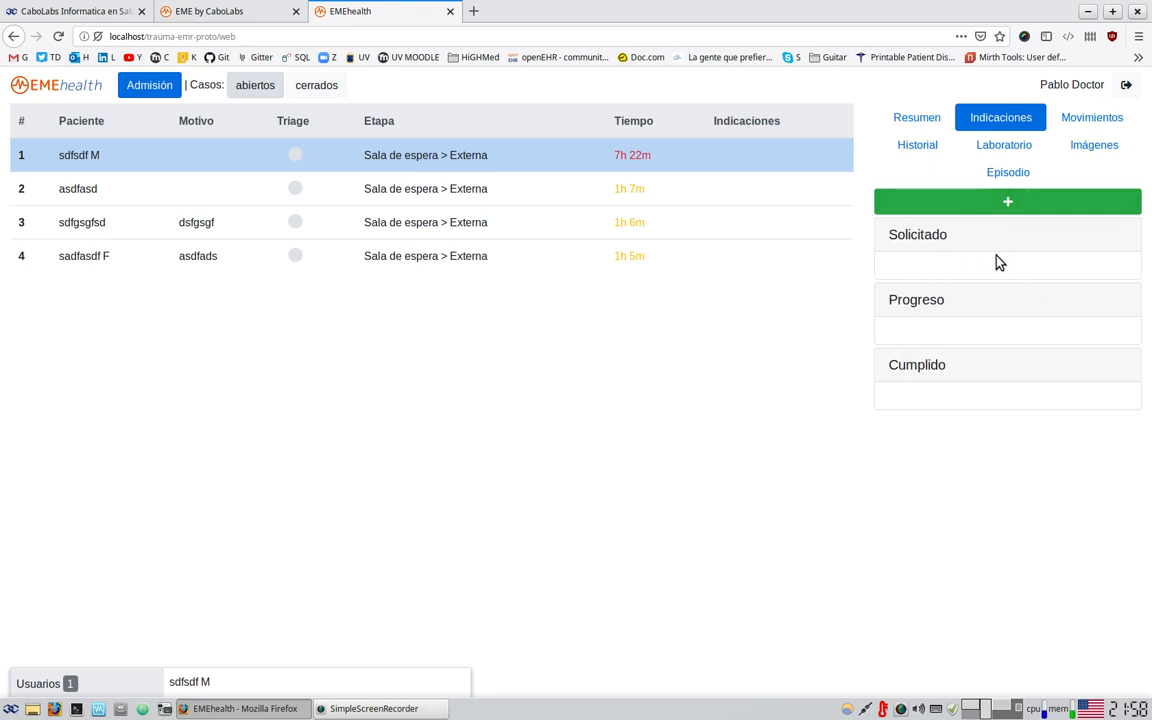
- Start an Otra request for the case and look through the Indicación options from Monitoreo to Fluidoterapia
{"action": "left_click", "coordinate": [958, 204]}
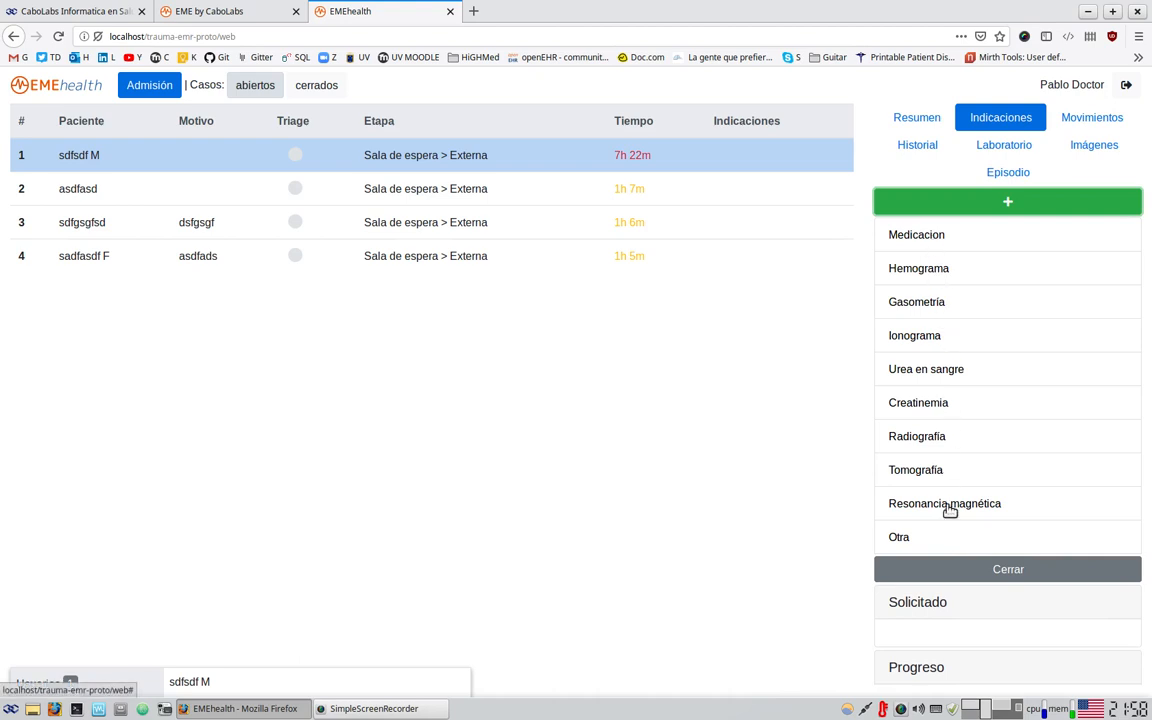
{"action": "left_click", "coordinate": [944, 546]}
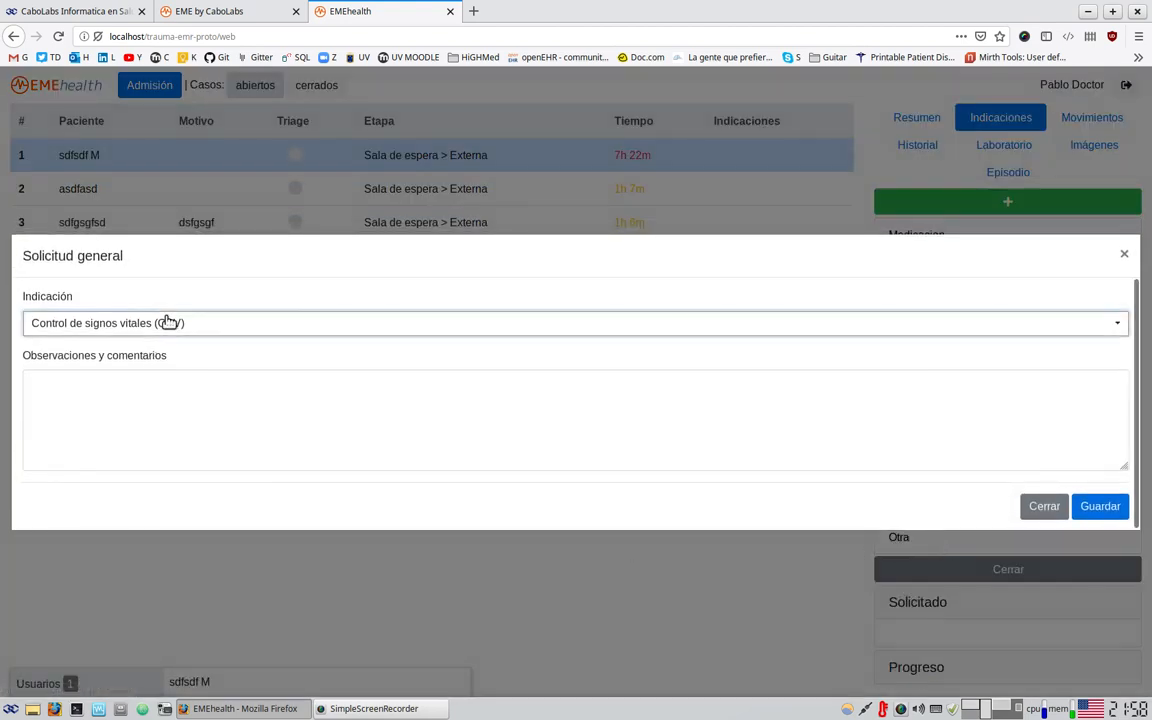
{"action": "left_click", "coordinate": [168, 322]}
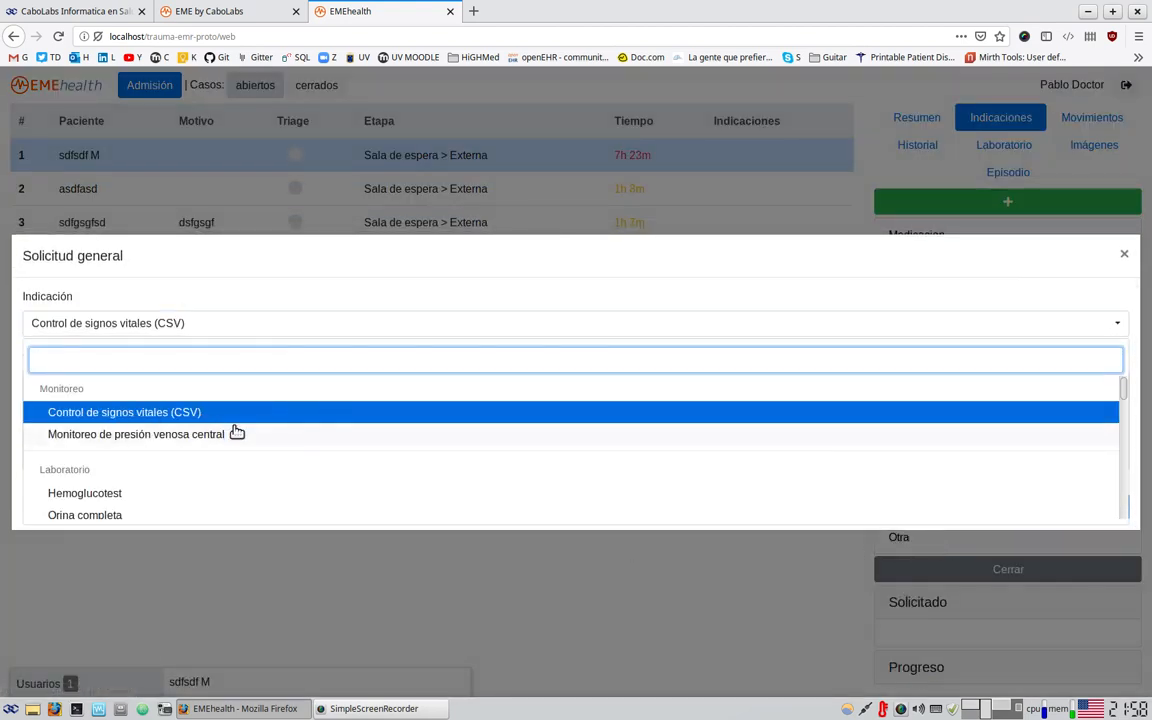
{"action": "scroll", "coordinate": [300, 445], "scroll_direction": "down", "scroll_amount": 2}
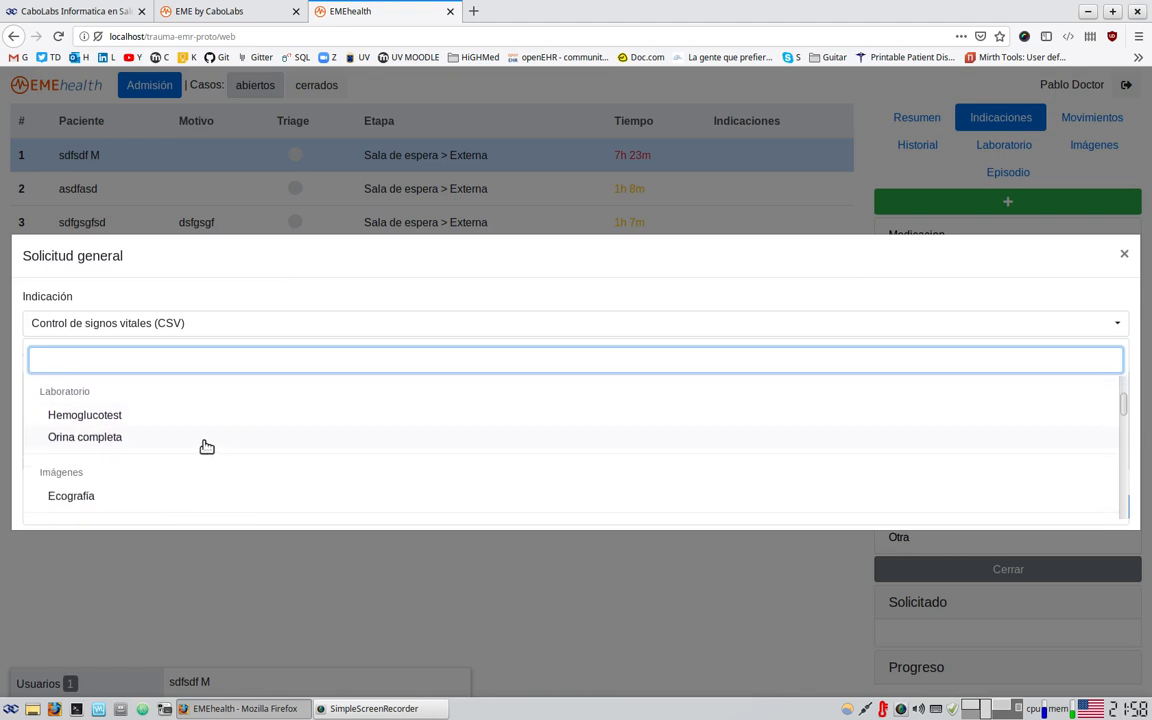
{"action": "scroll", "coordinate": [257, 437], "scroll_direction": "down", "scroll_amount": 1}
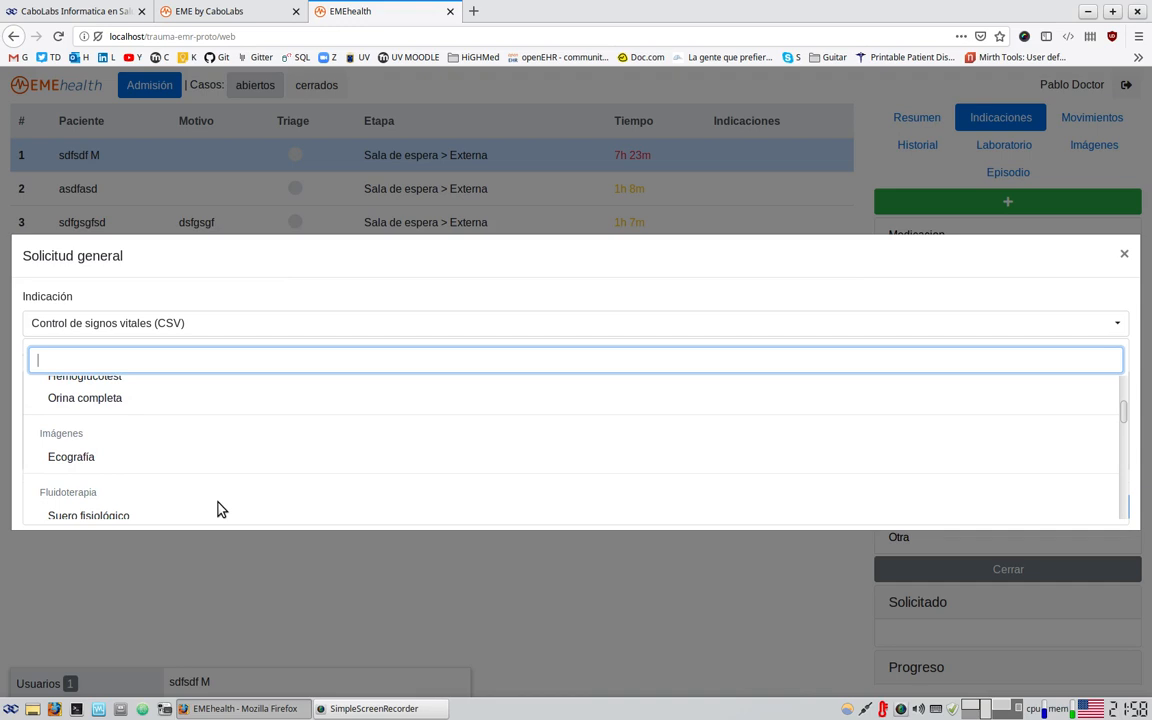
{"action": "scroll", "coordinate": [108, 445], "scroll_direction": "down", "scroll_amount": 1}
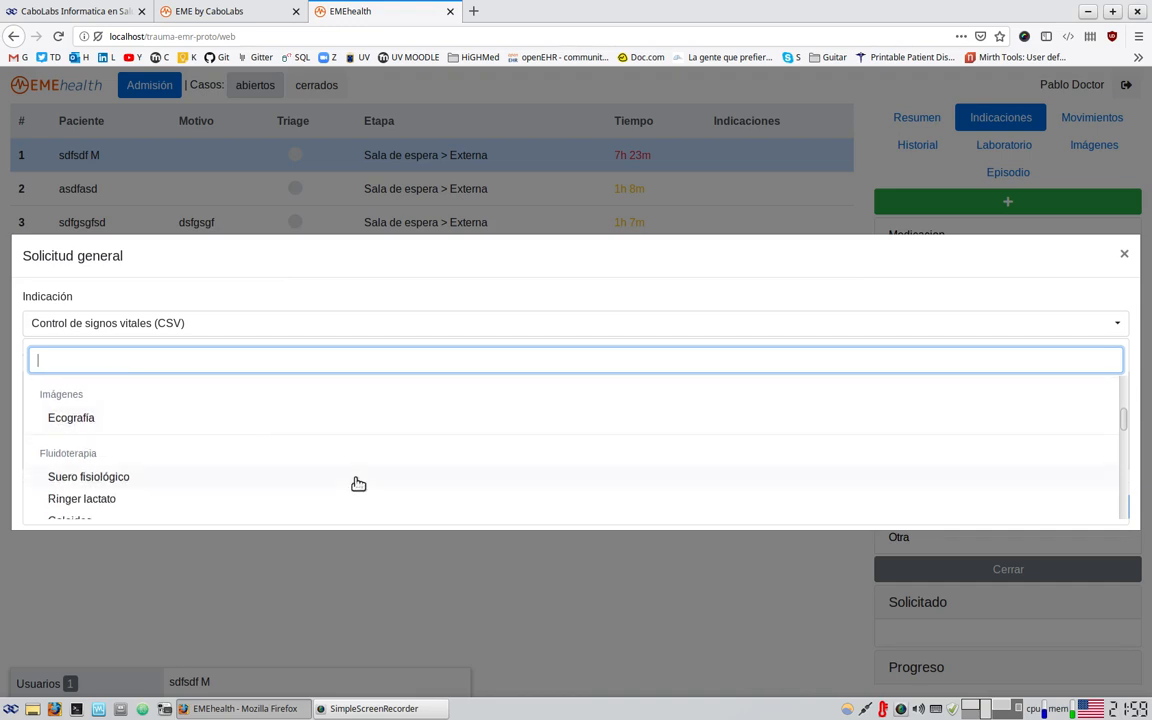
{"action": "scroll", "coordinate": [358, 484], "scroll_direction": "down", "scroll_amount": 1}
{"action": "scroll", "coordinate": [160, 483], "scroll_direction": "down", "scroll_amount": 1}
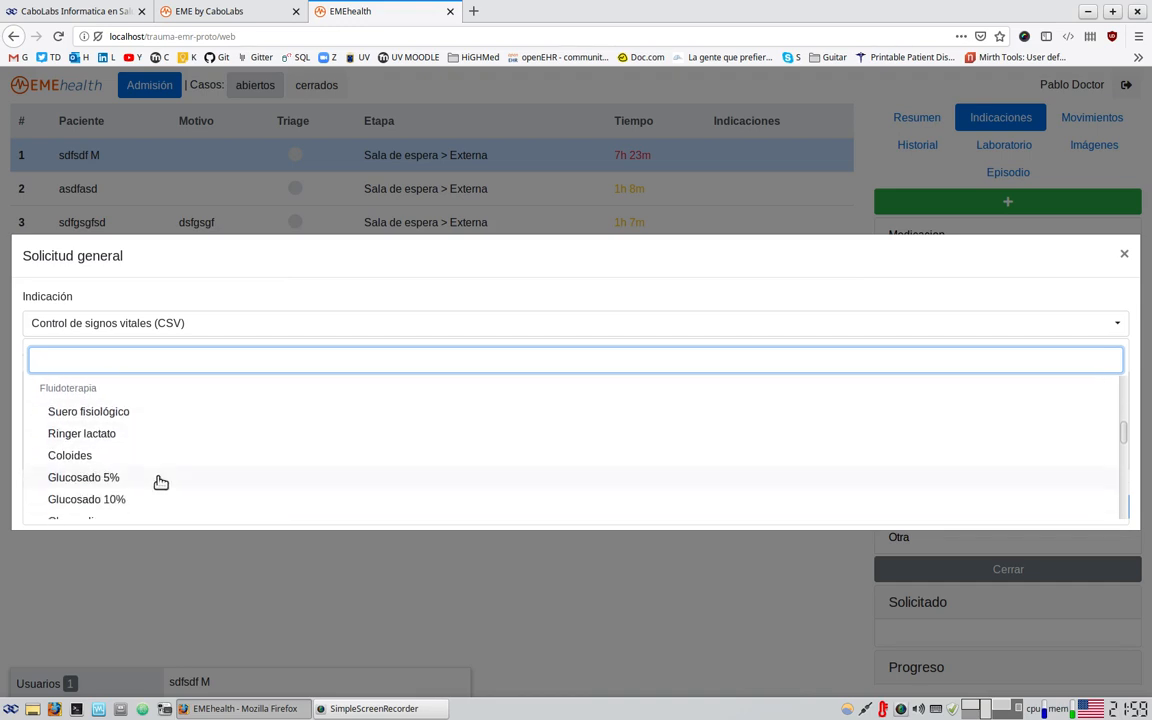
{"action": "scroll", "coordinate": [85, 424], "scroll_direction": "down", "scroll_amount": 1}
{"action": "scroll", "coordinate": [90, 437], "scroll_direction": "up", "scroll_amount": 2}
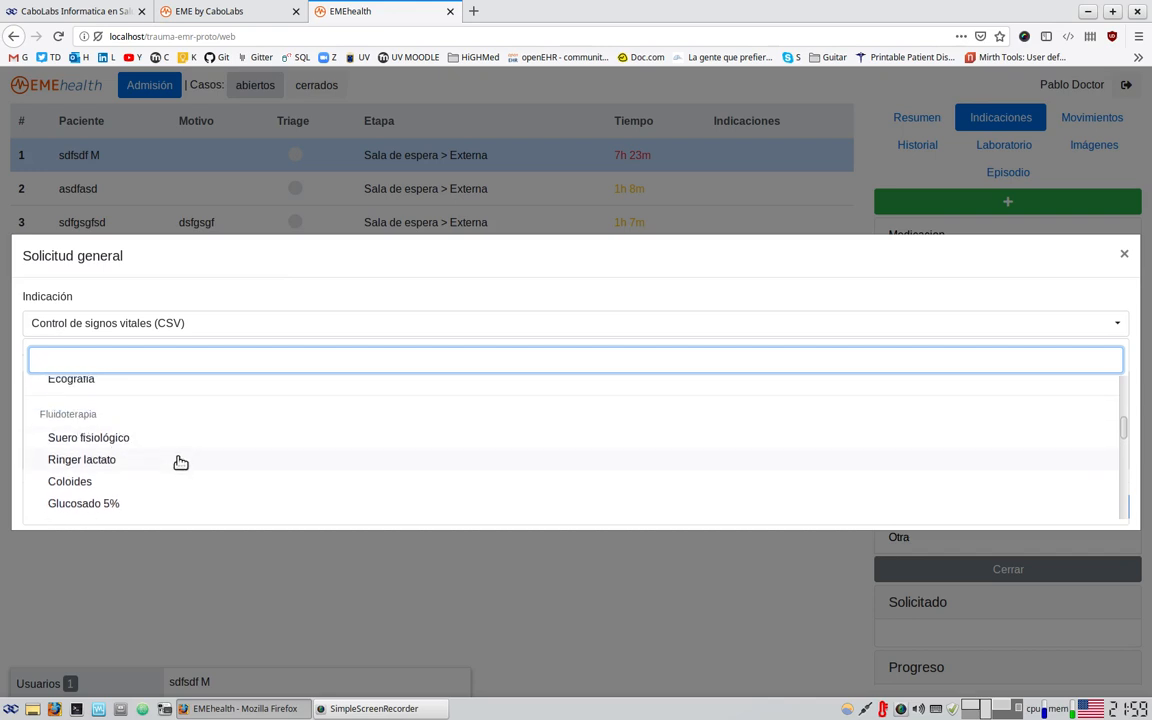
{"action": "scroll", "coordinate": [178, 462], "scroll_direction": "down", "scroll_amount": 3}
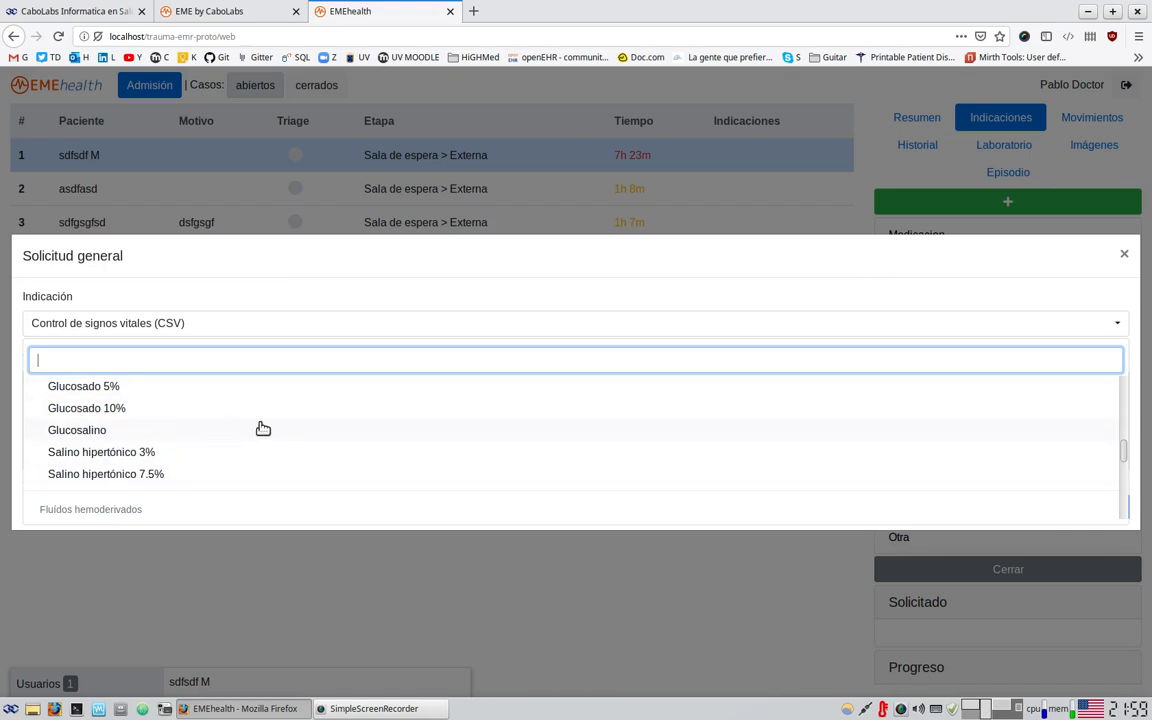
- Look through the Fluídos hemoderivados and Interconsultas options, and close the Solicitud general form without saving
{"action": "scroll", "coordinate": [258, 430], "scroll_direction": "down", "scroll_amount": 4}
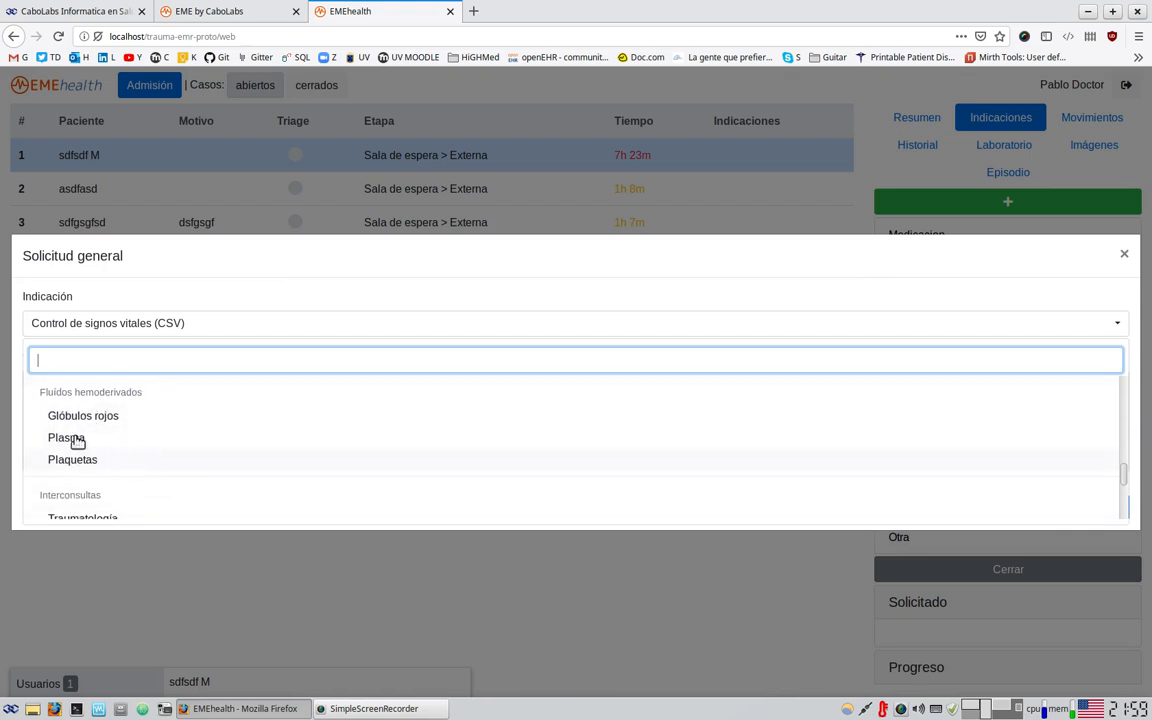
{"action": "scroll", "coordinate": [283, 419], "scroll_direction": "down", "scroll_amount": 1}
{"action": "scroll", "coordinate": [303, 438], "scroll_direction": "down", "scroll_amount": 1}
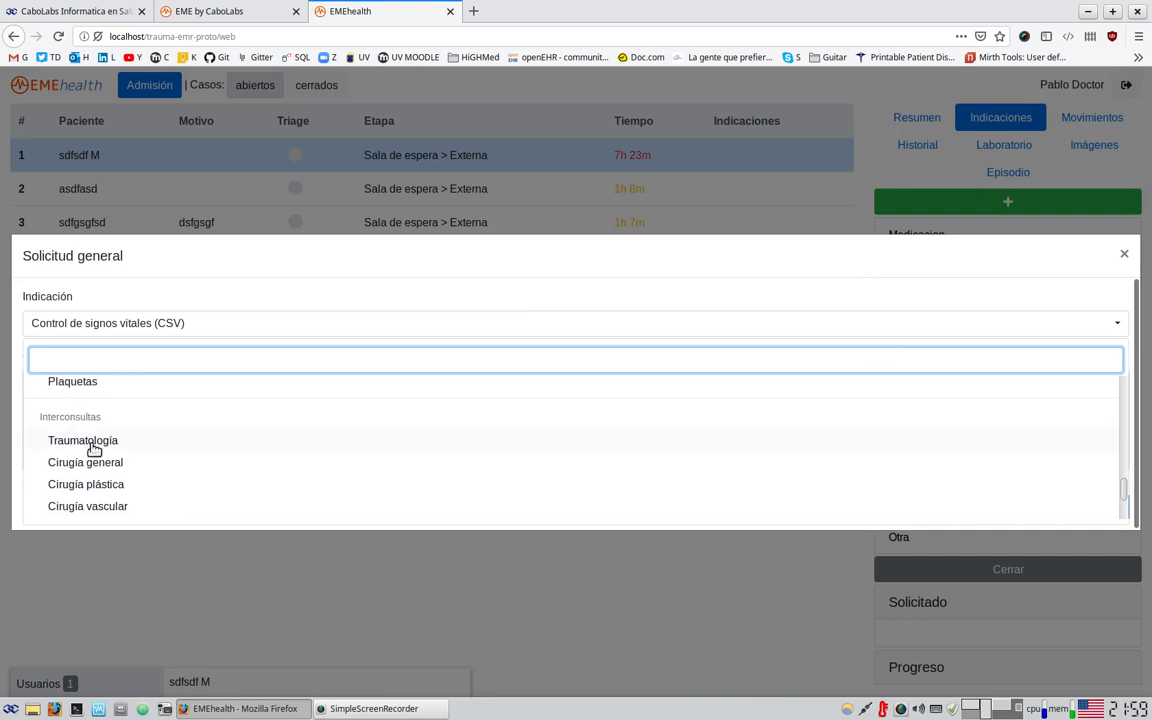
{"action": "scroll", "coordinate": [93, 448], "scroll_direction": "down", "scroll_amount": 2}
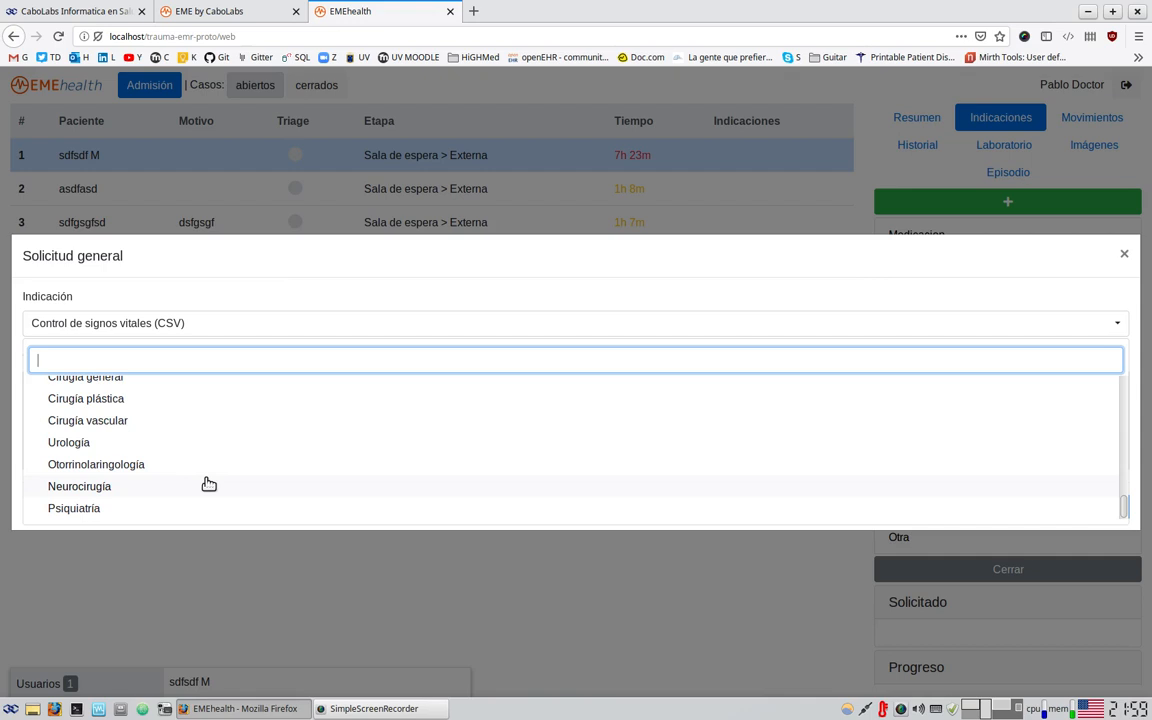
{"action": "scroll", "coordinate": [74, 473], "scroll_direction": "down", "scroll_amount": 1}
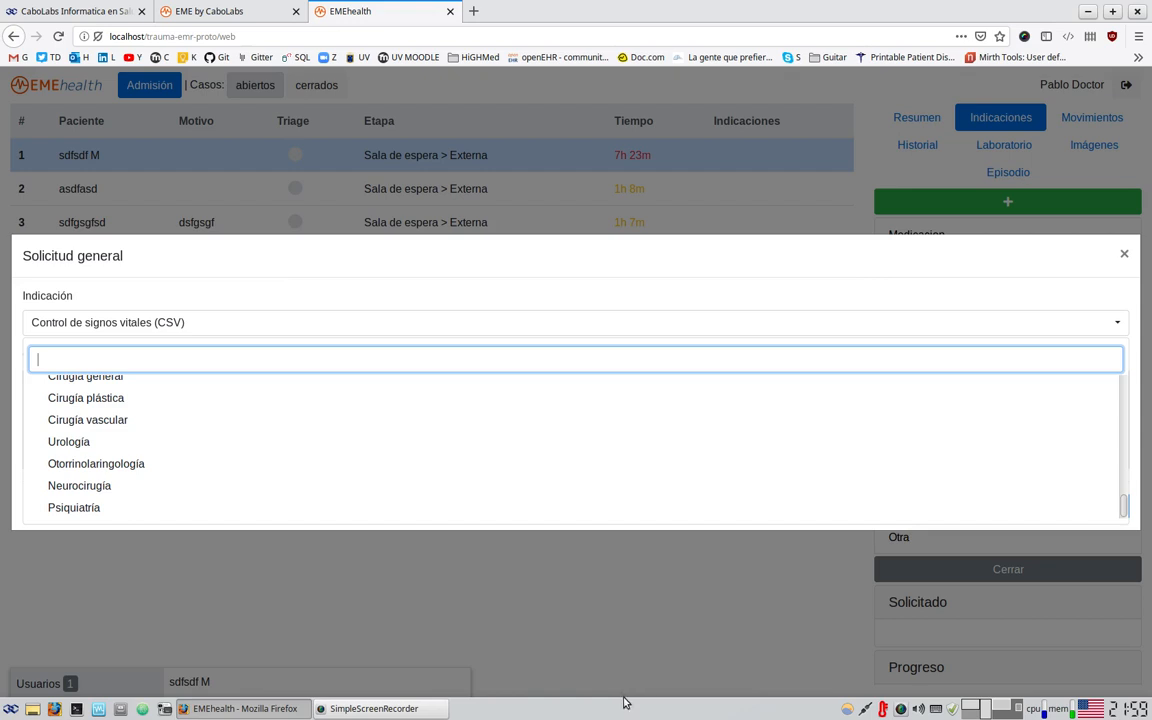
{"action": "scroll", "coordinate": [125, 473], "scroll_direction": "up", "scroll_amount": 1}
{"action": "scroll", "coordinate": [125, 473], "scroll_direction": "up", "scroll_amount": 1}
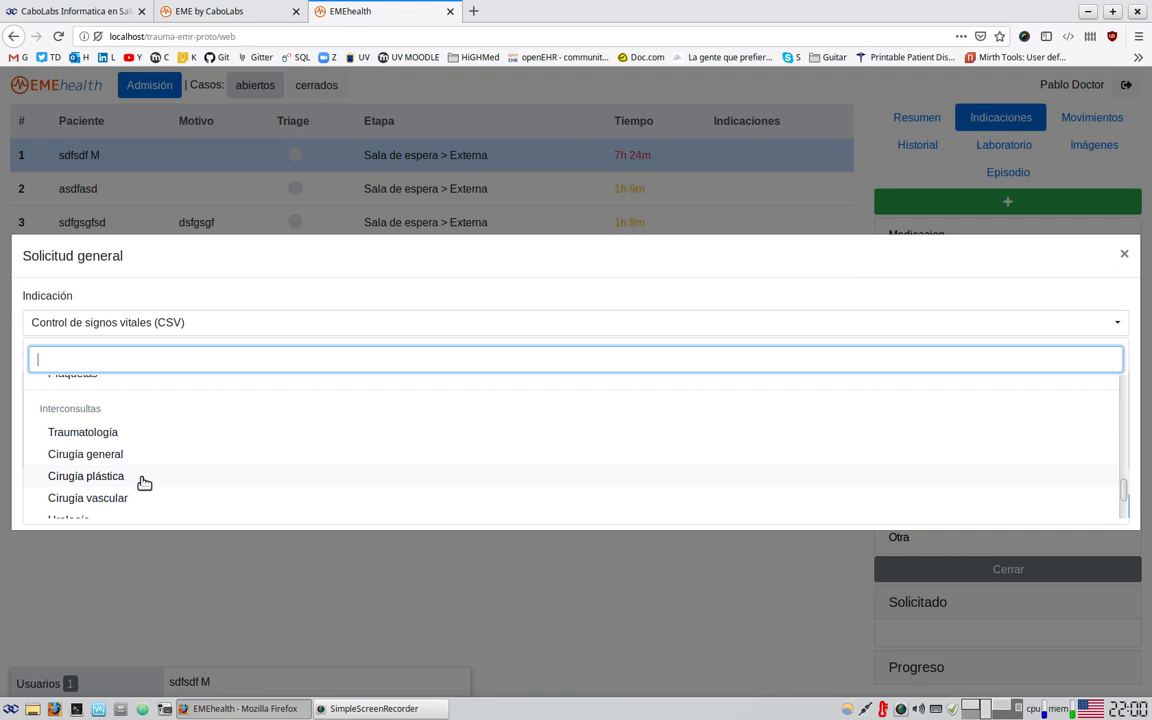
{"action": "left_click", "coordinate": [545, 208]}
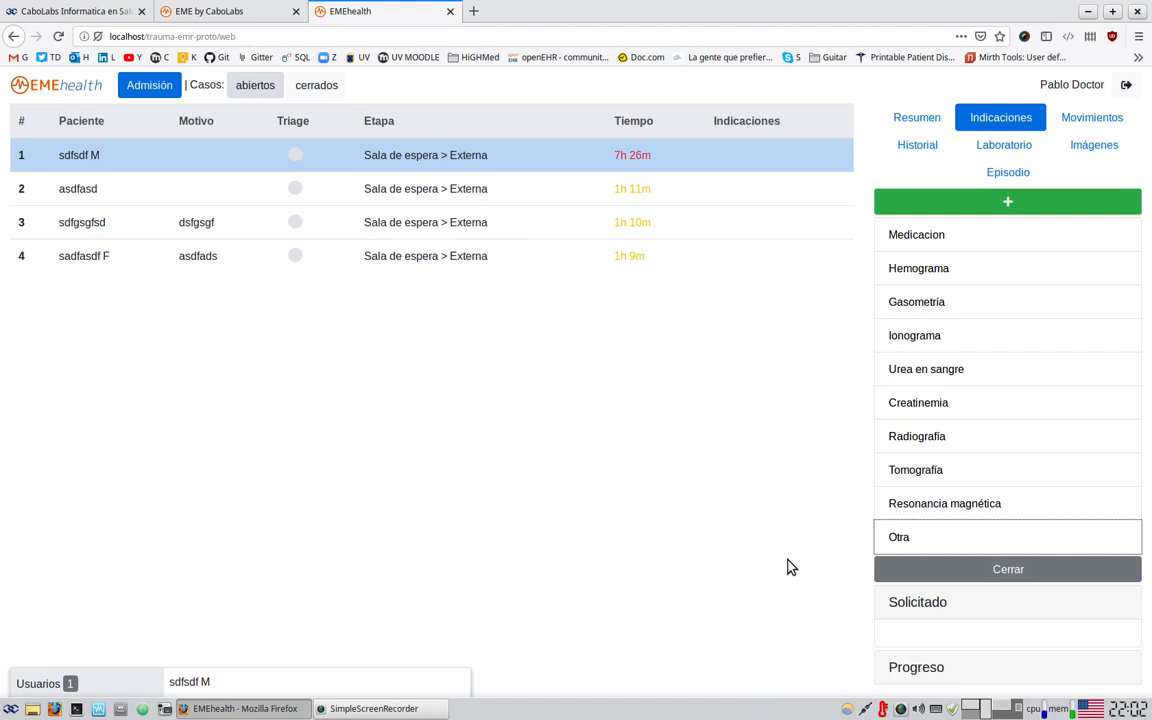
- Show the Prueba EME trial request page on the EMEhealth site, followed by the CaboLabs home page
{"action": "left_click", "coordinate": [230, 18]}
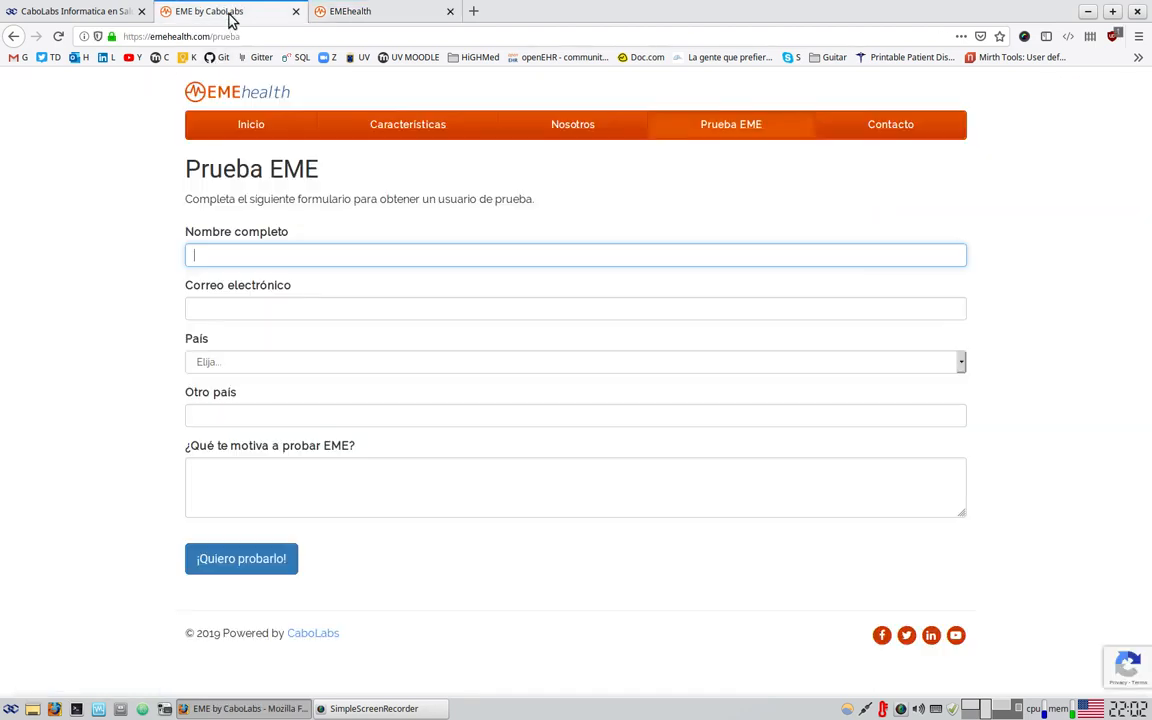
{"action": "left_click", "coordinate": [97, 18]}
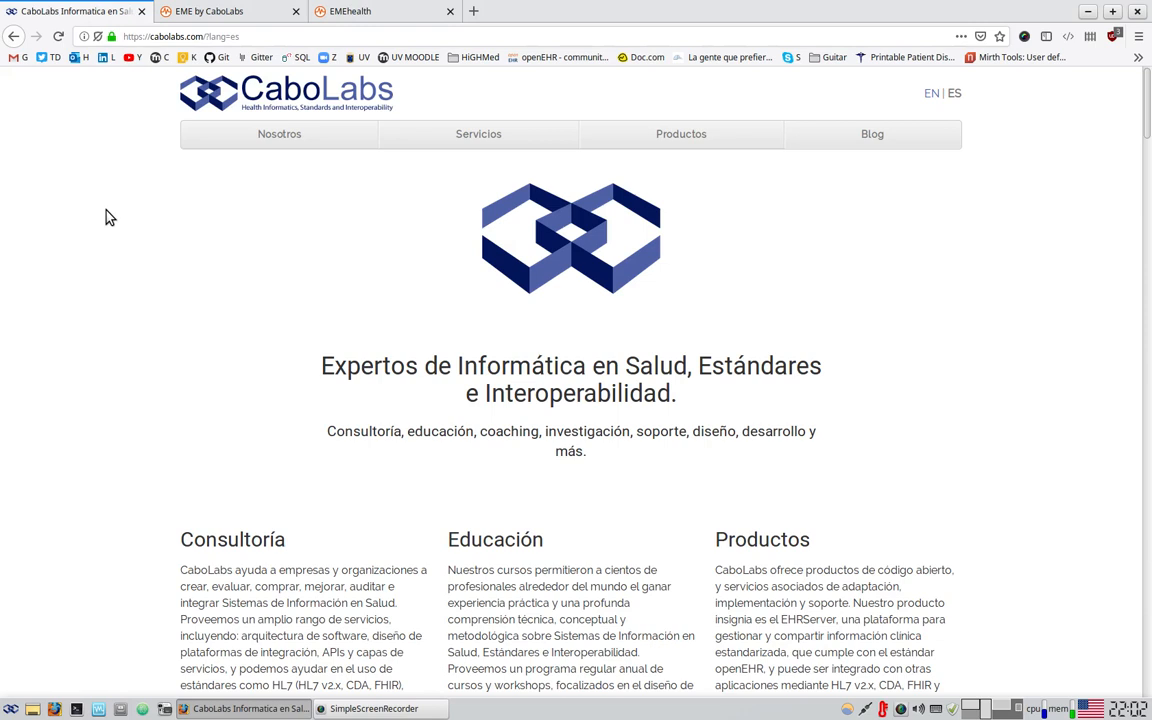